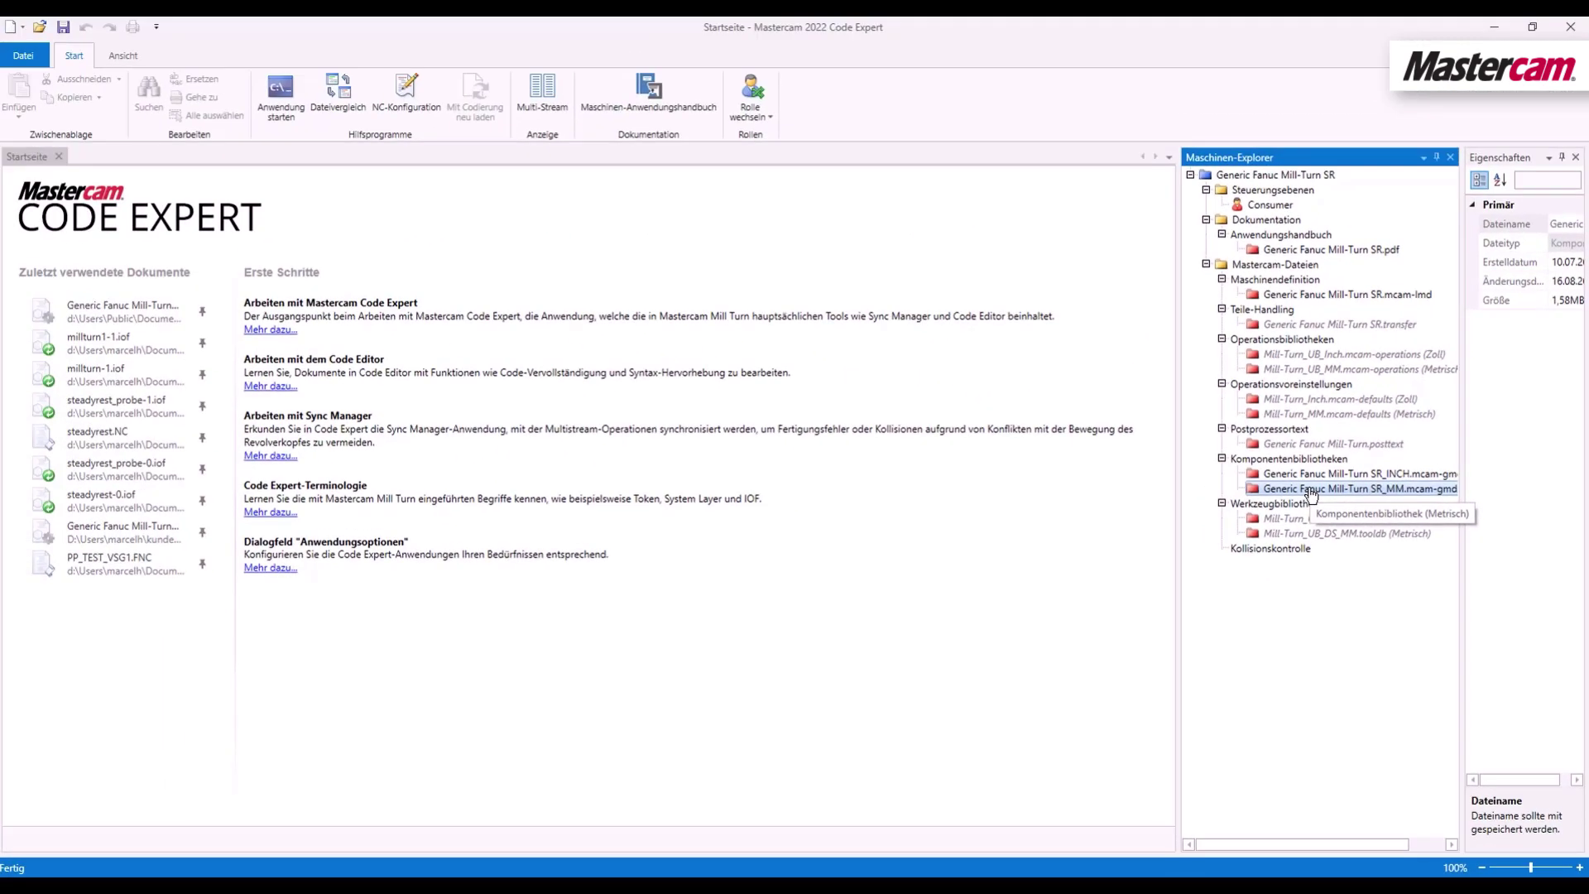
Step: Open the metric component library and add the Spannzangenfuttergruppe and Spannzangengruppe groups via Gruppen
double_click(1311, 495)
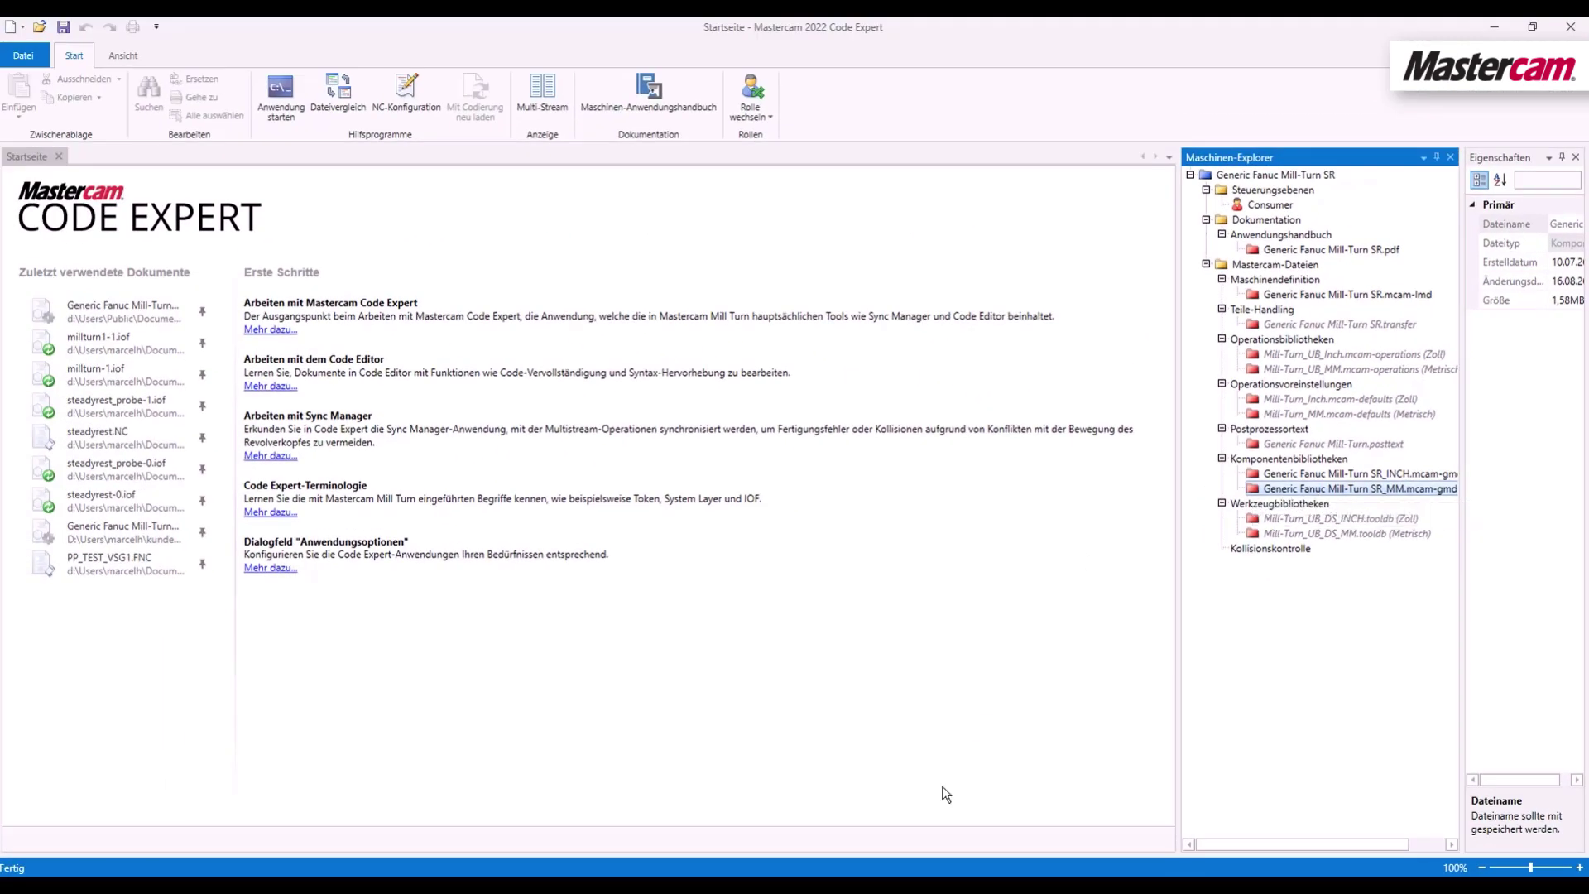
left_click(813, 831)
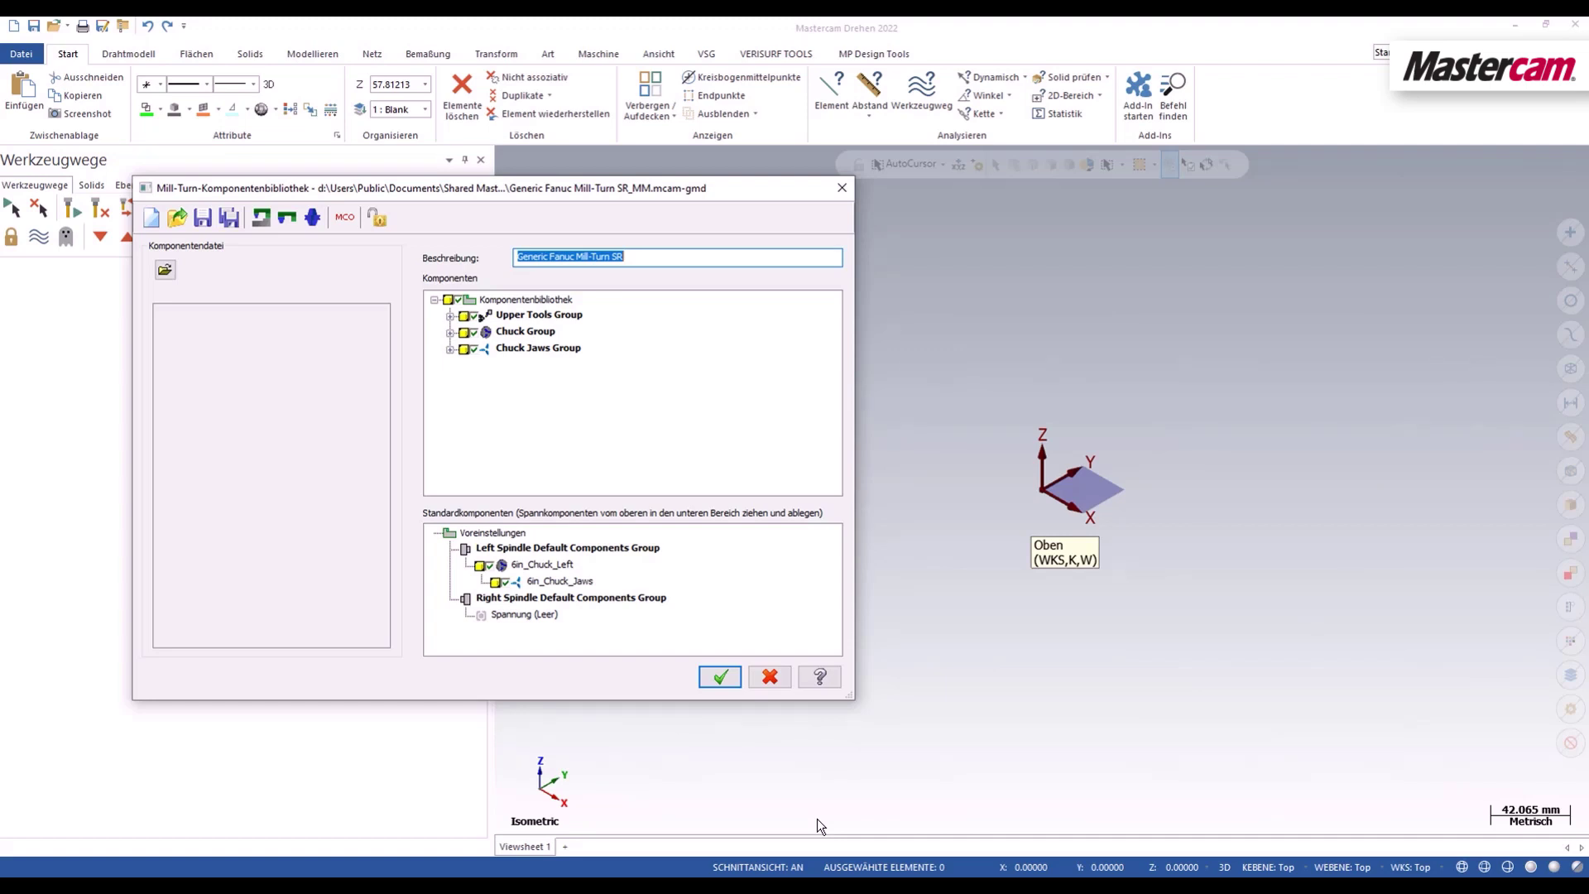
right_click(539, 305)
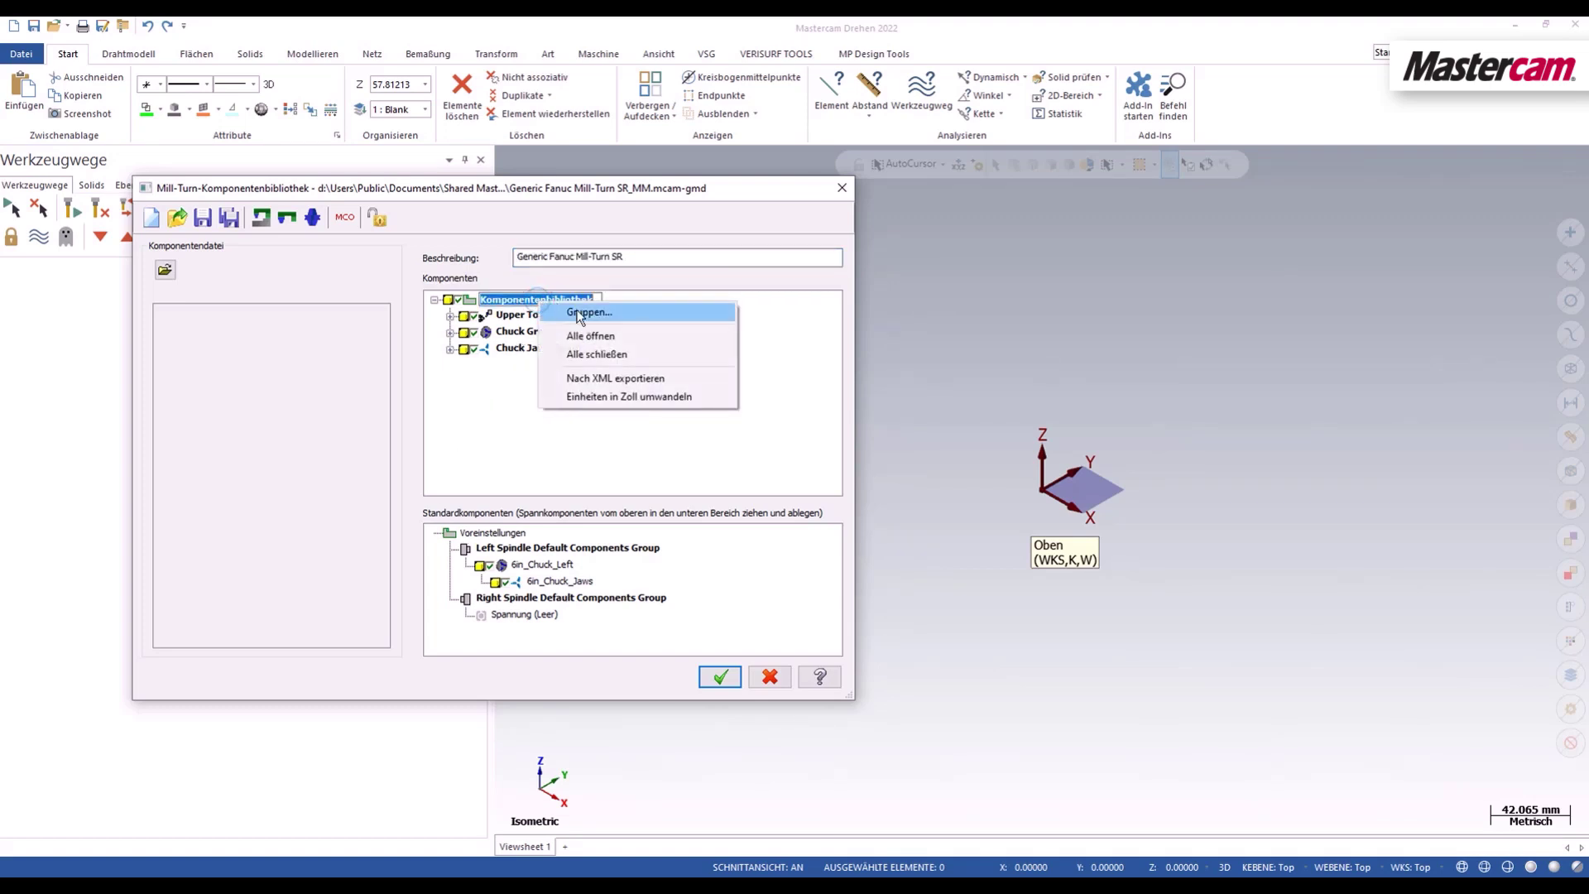
left_click(591, 312)
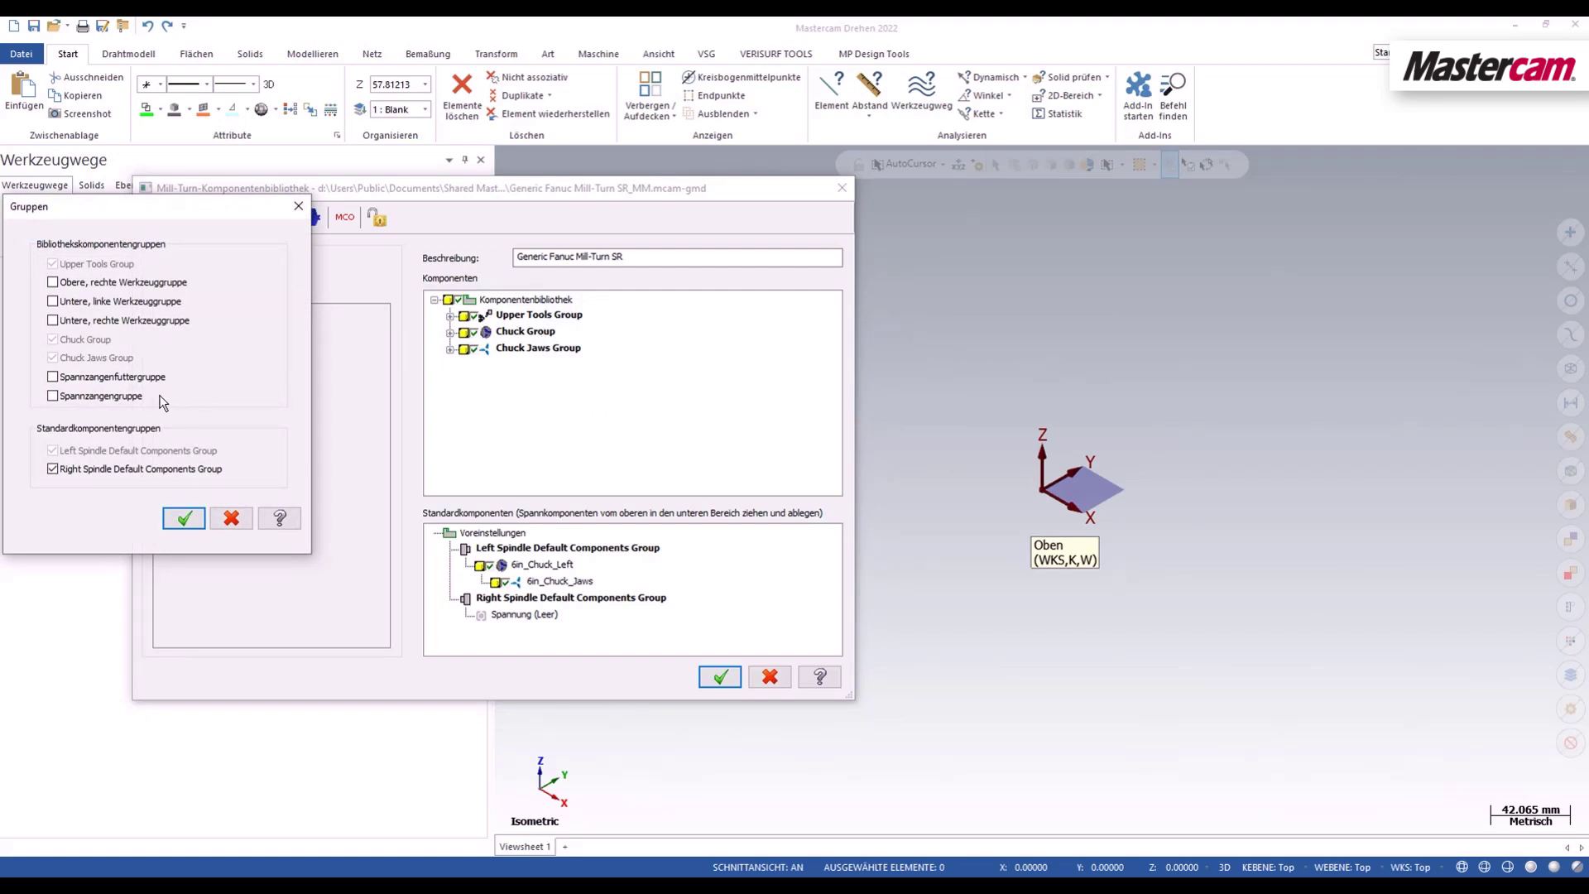
left_click(110, 398)
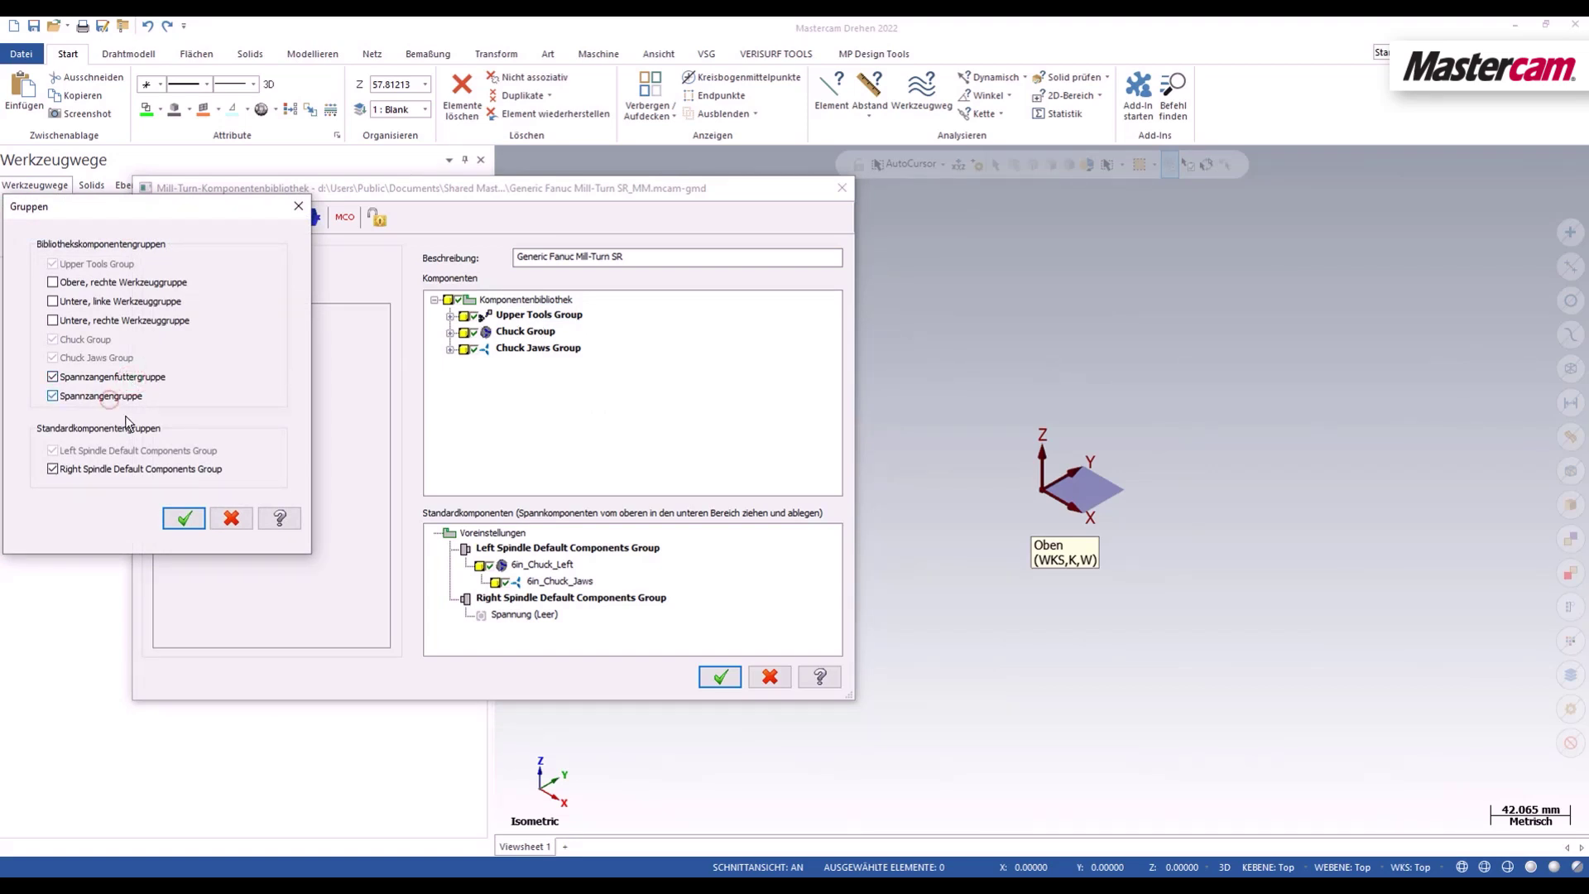
left_click(179, 520)
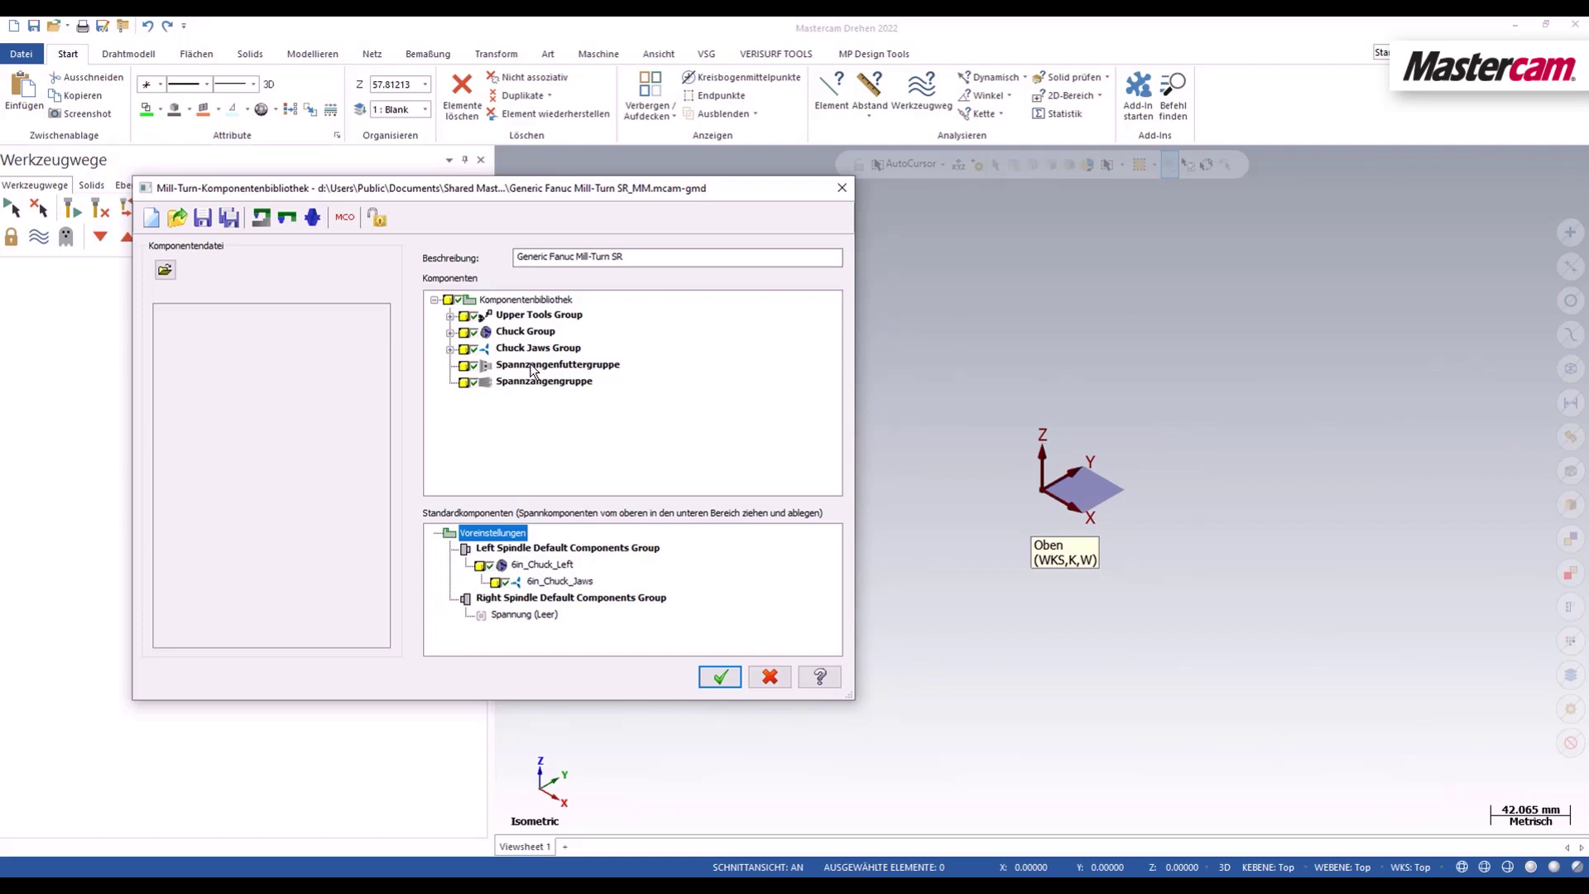
left_click(534, 383)
Step: Add a collet named Spannzange d50 to Spannzangengruppe with Solid-Element geometry
right_click(534, 385)
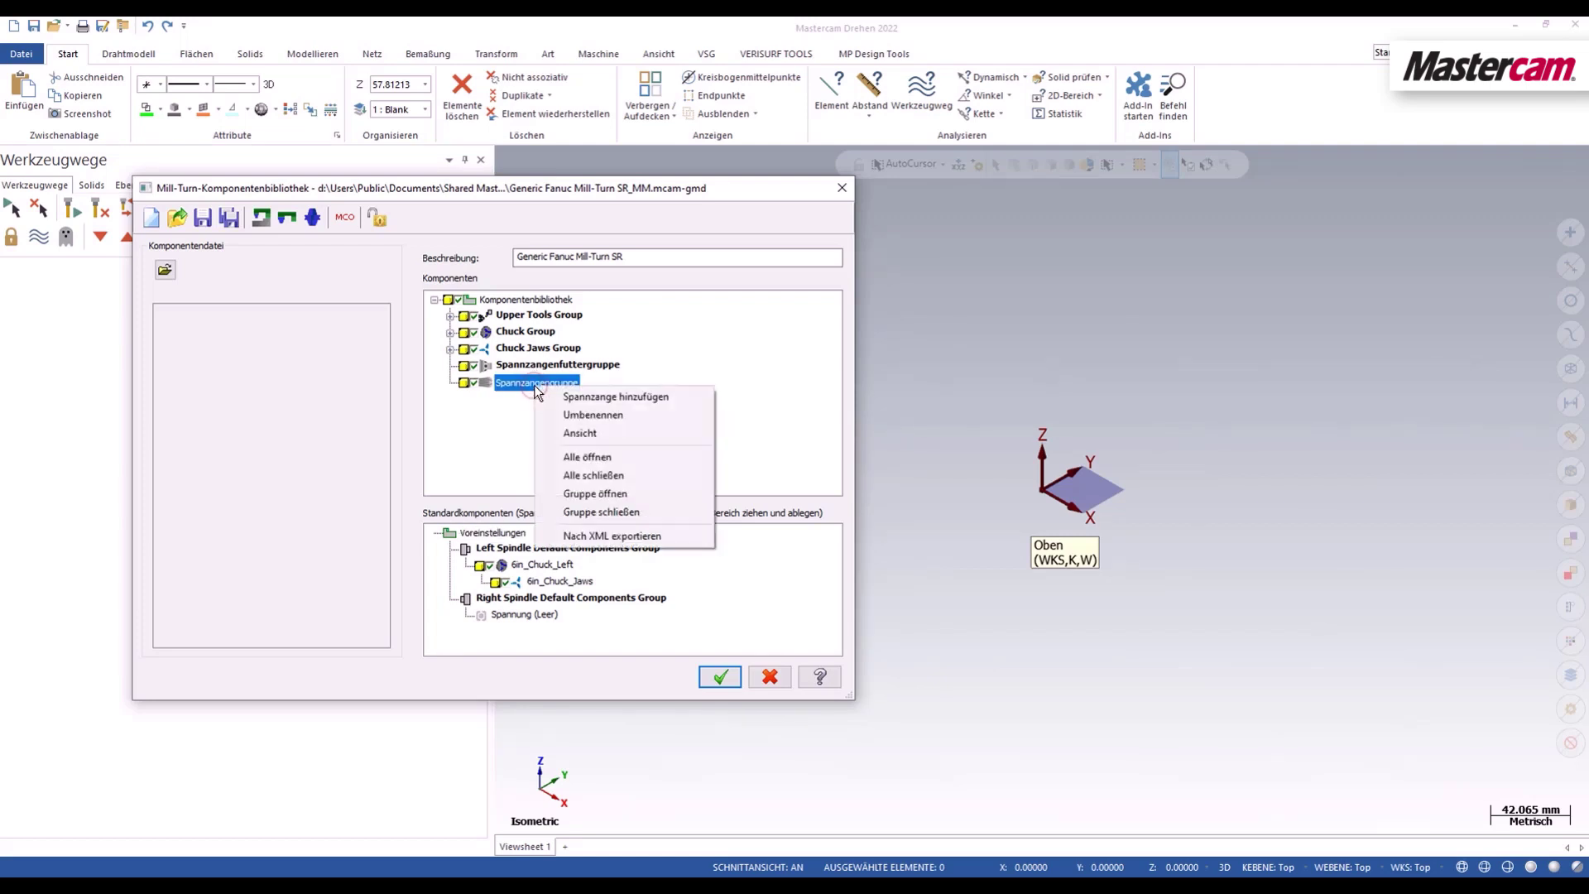
left_click(560, 397)
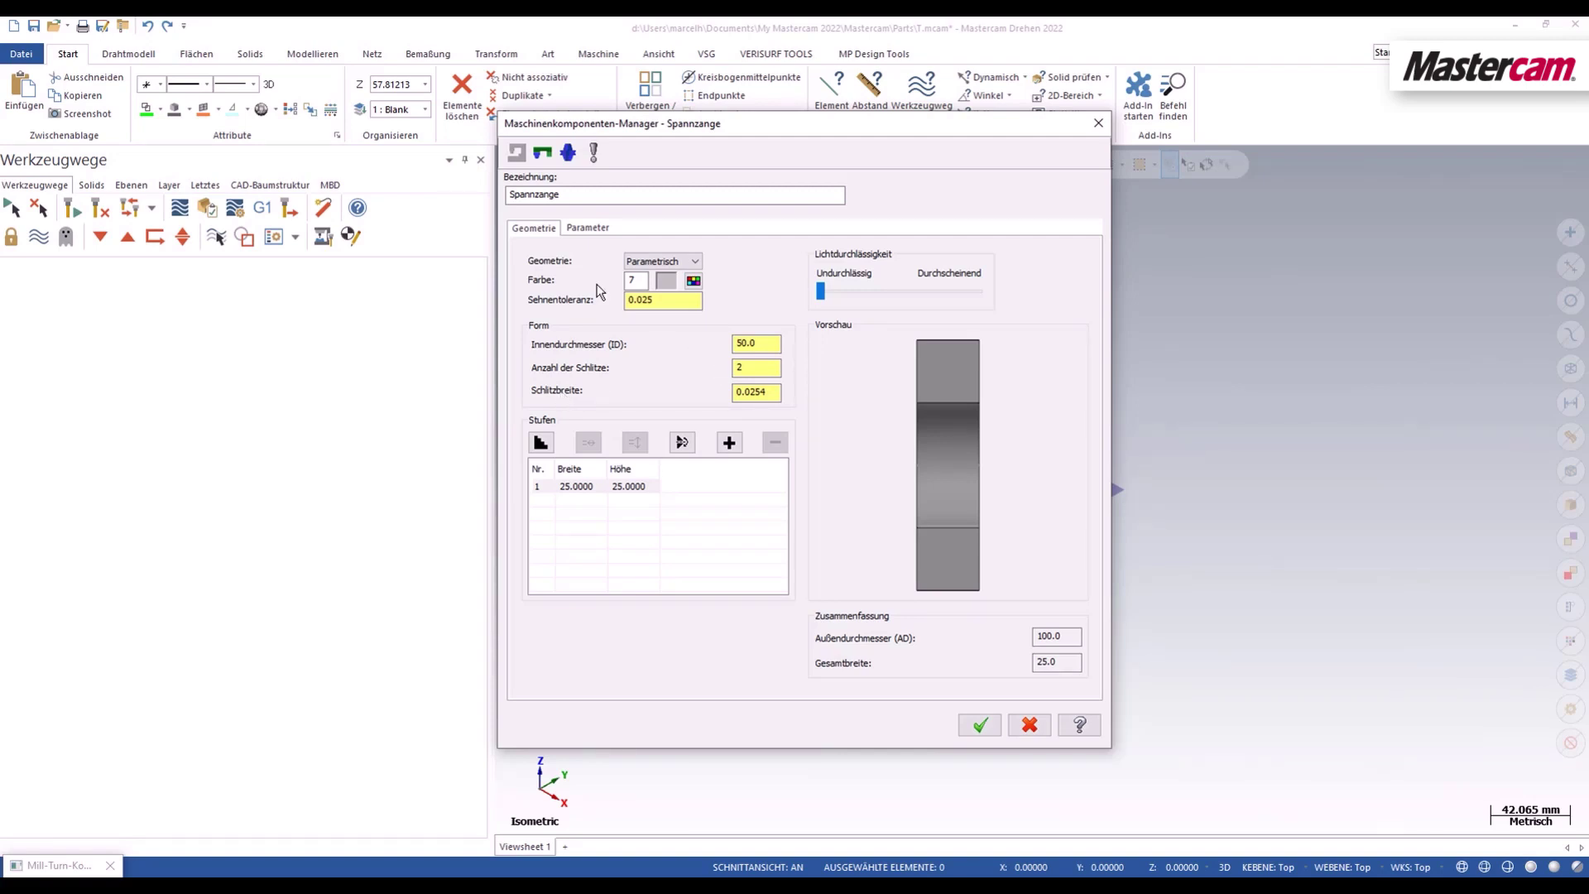
left_click(571, 190)
type("d5")
type("0")
left_click(631, 262)
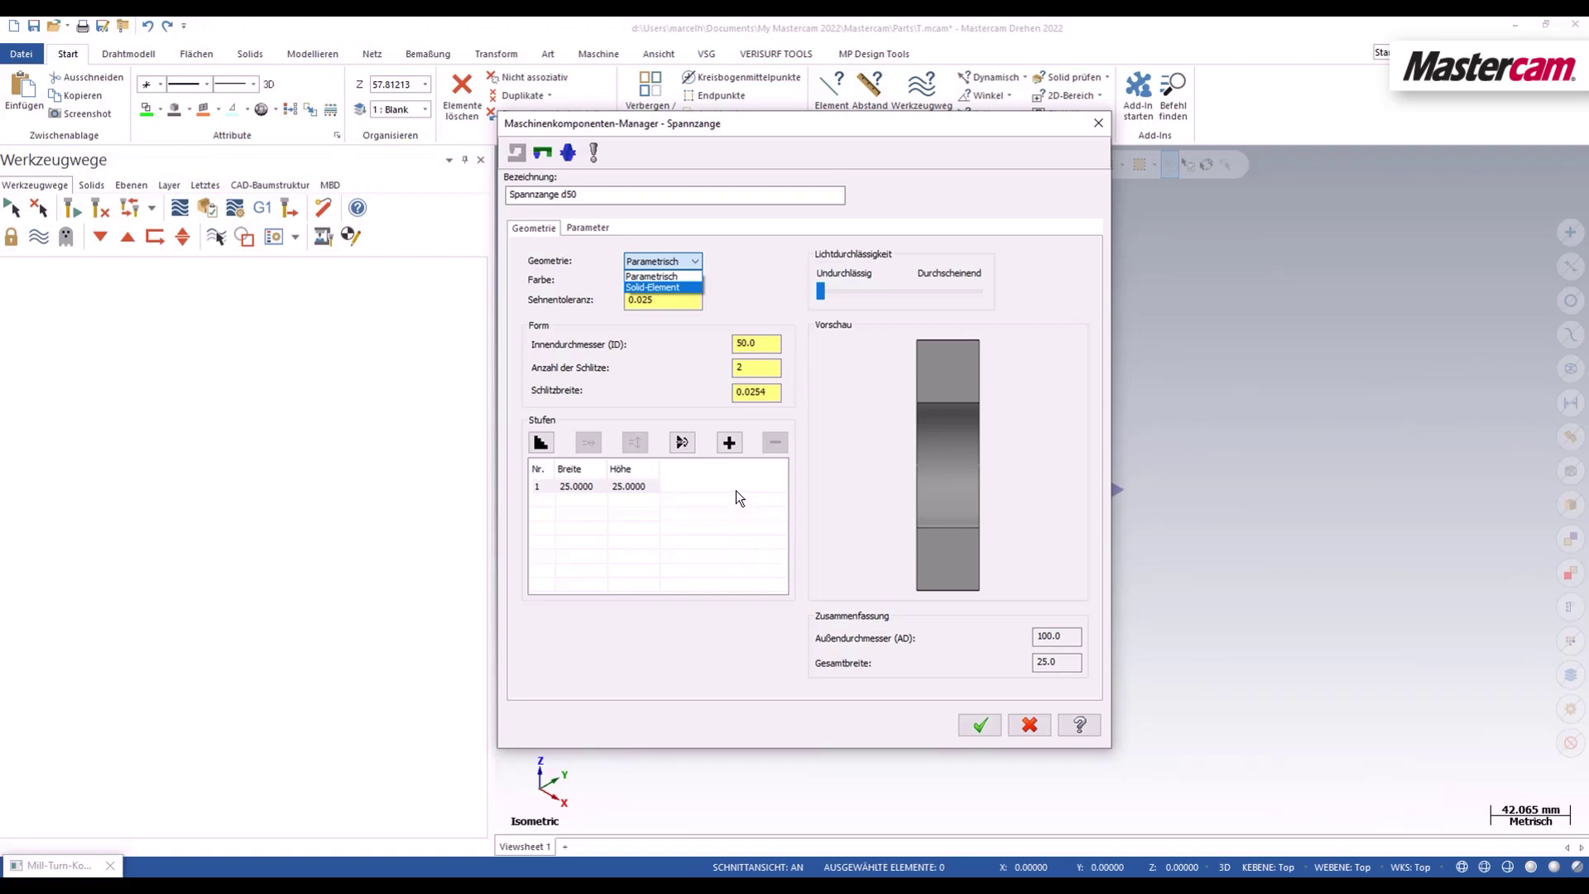
key("Up")
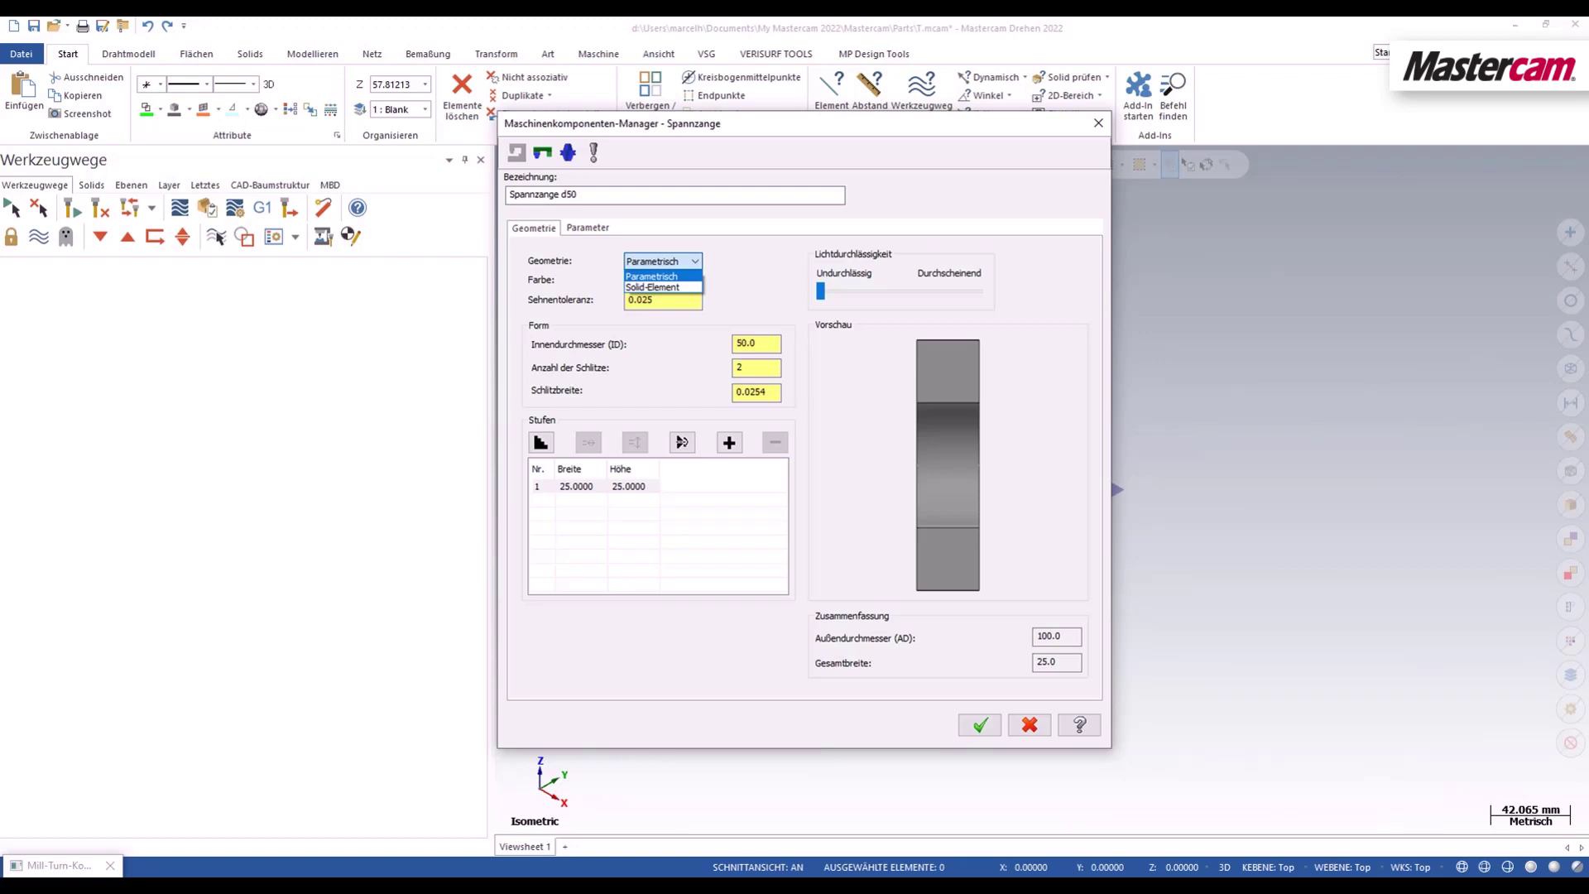
left_click(653, 287)
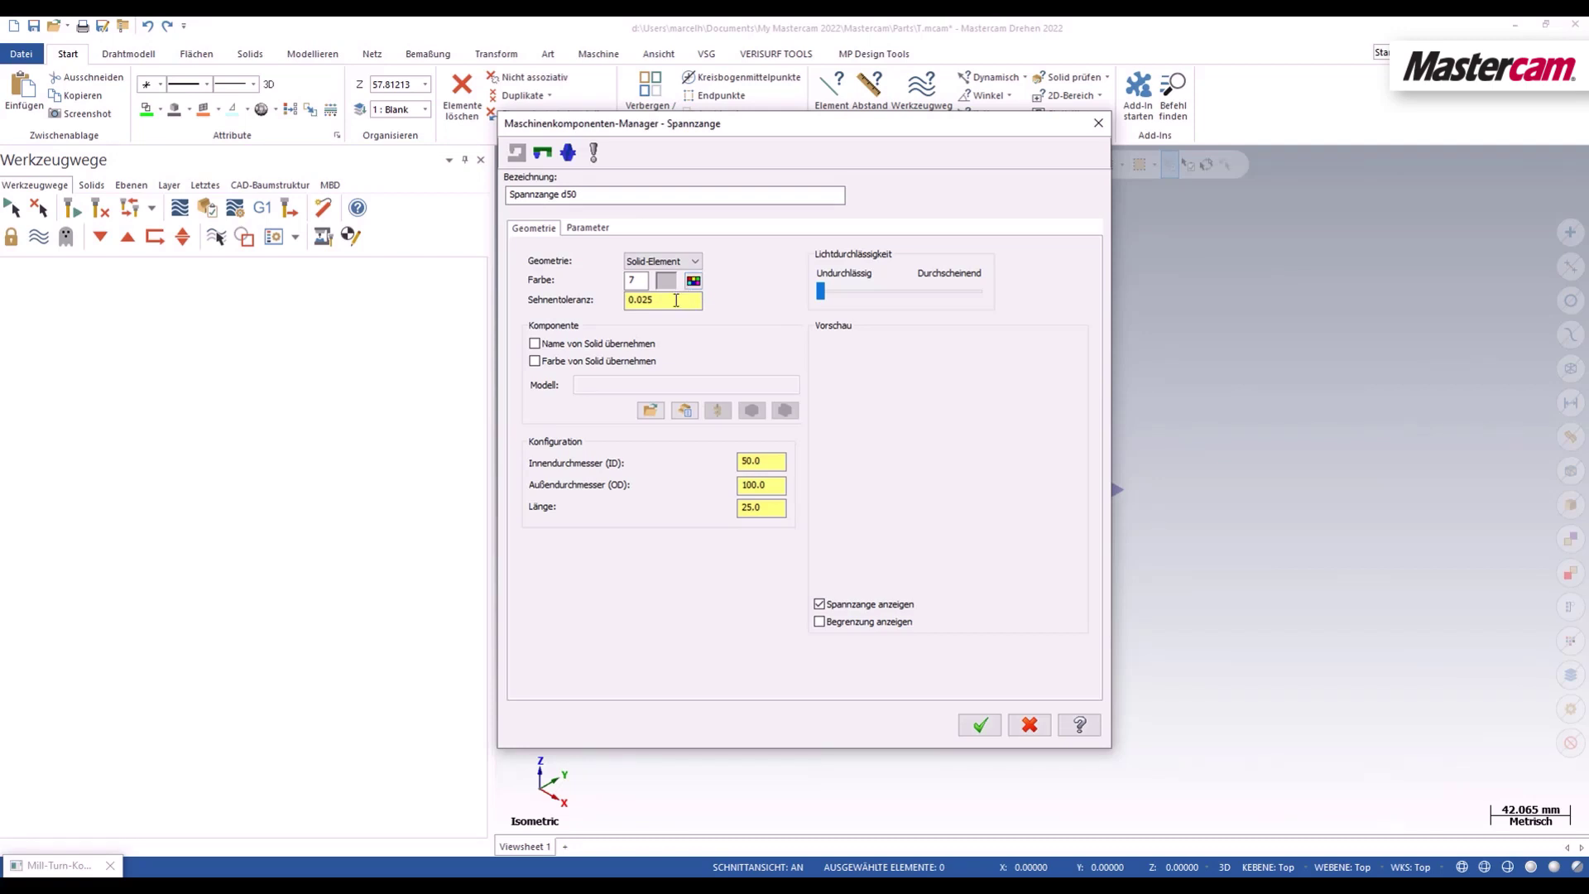
Step: Import Spannzange.stp from the Spannzange folder as the collet's solid model
left_click(675, 307)
left_click(647, 413)
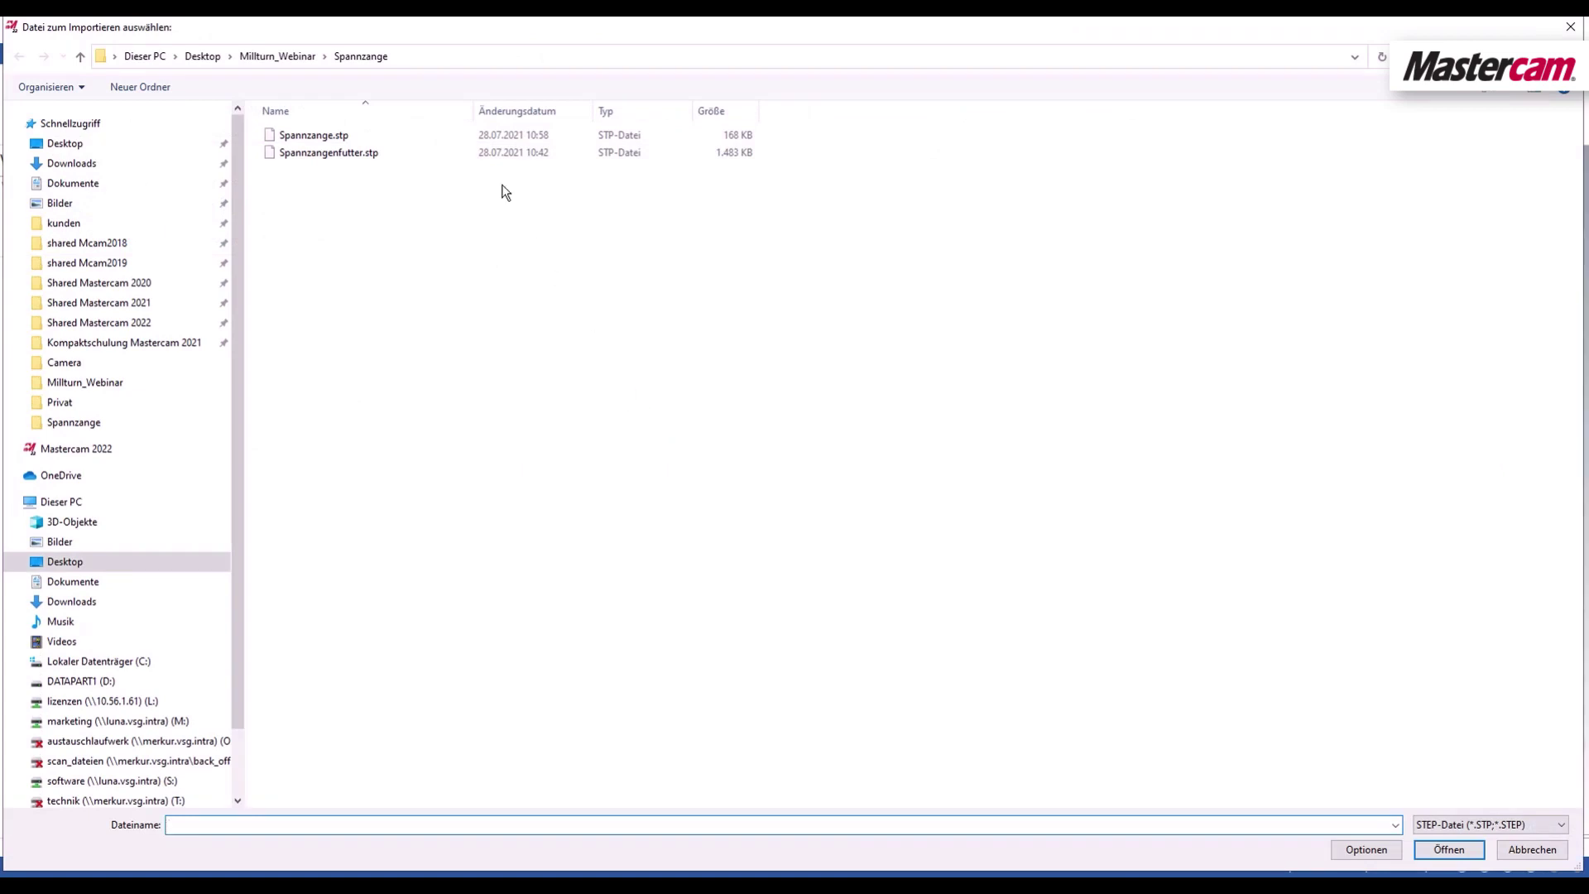
left_click(345, 137)
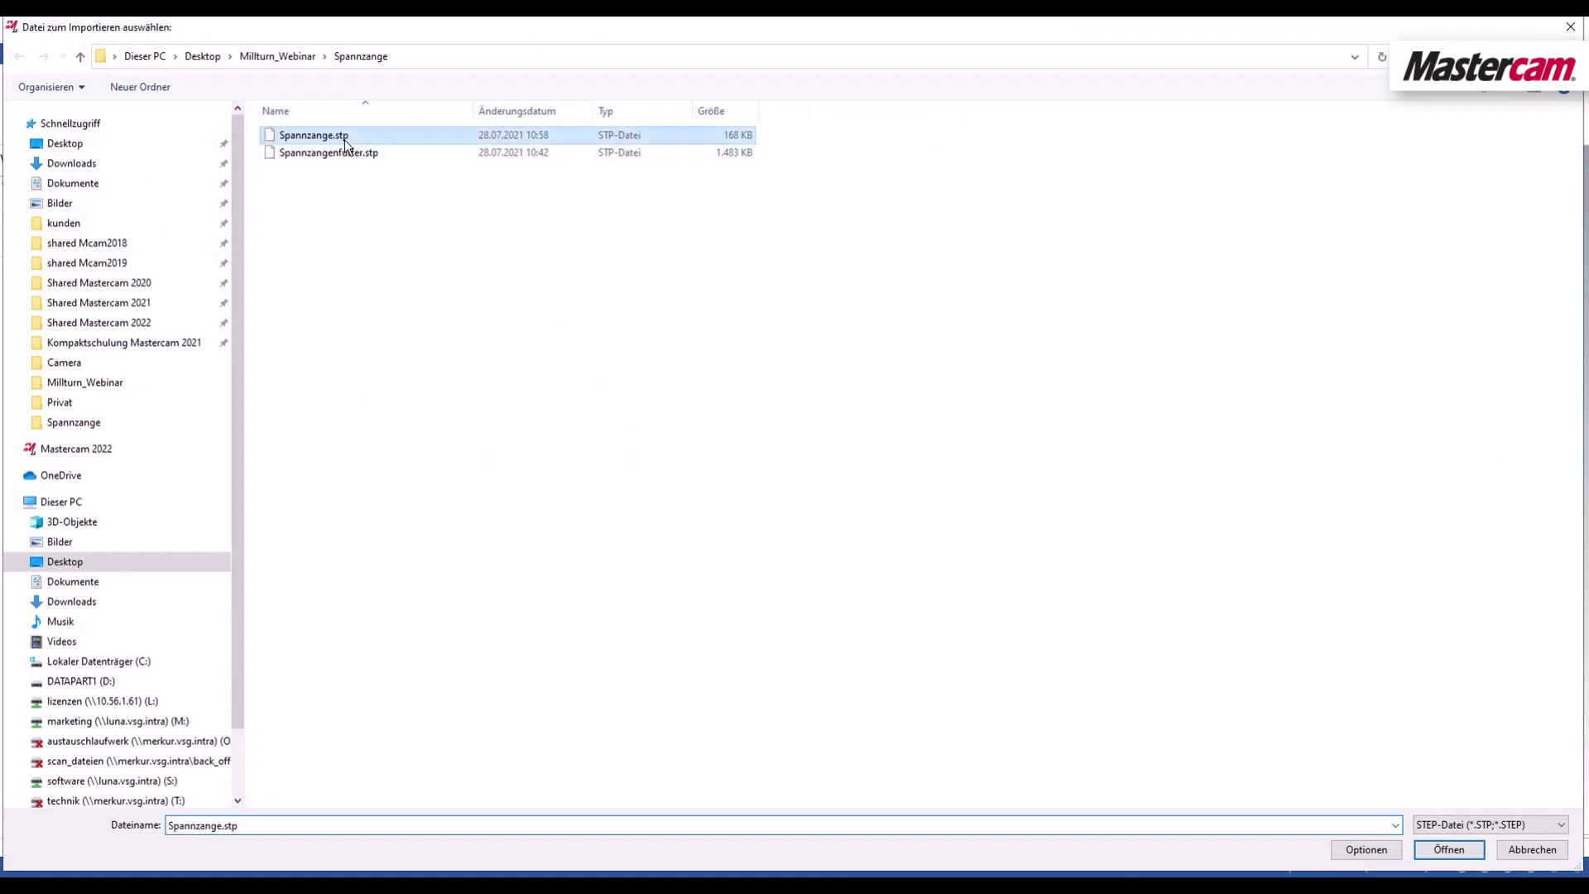
left_click(1434, 850)
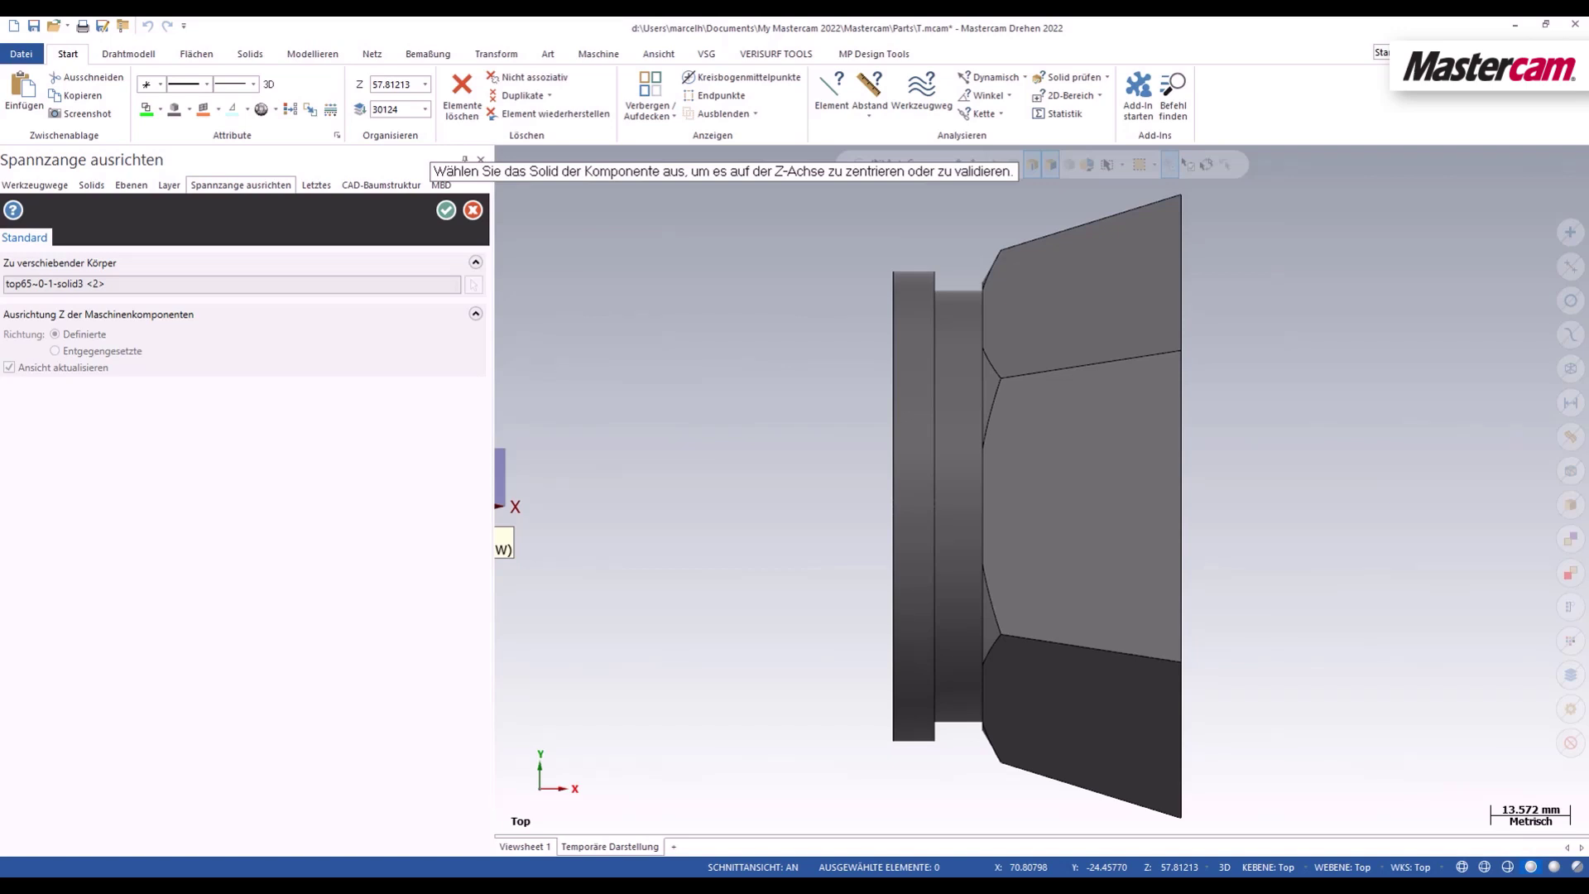
Step: Shift the collet solid's origin along Z and accept the alignment (ID 40, OD 106.23245, length 49)
middle_click_drag(868, 642, 1035, 485)
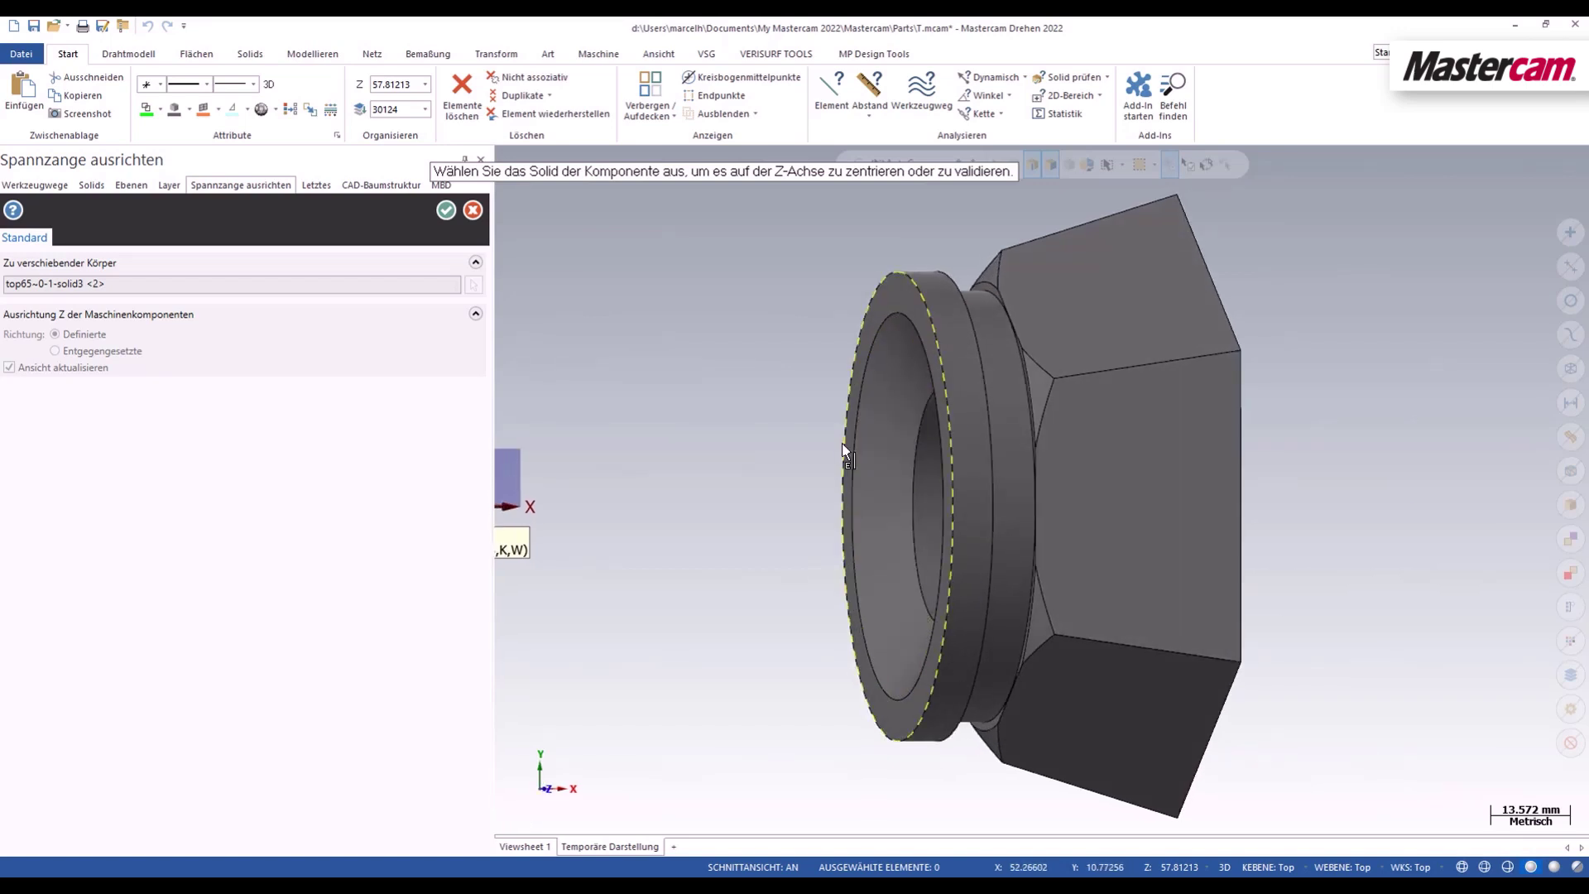
left_click(853, 440)
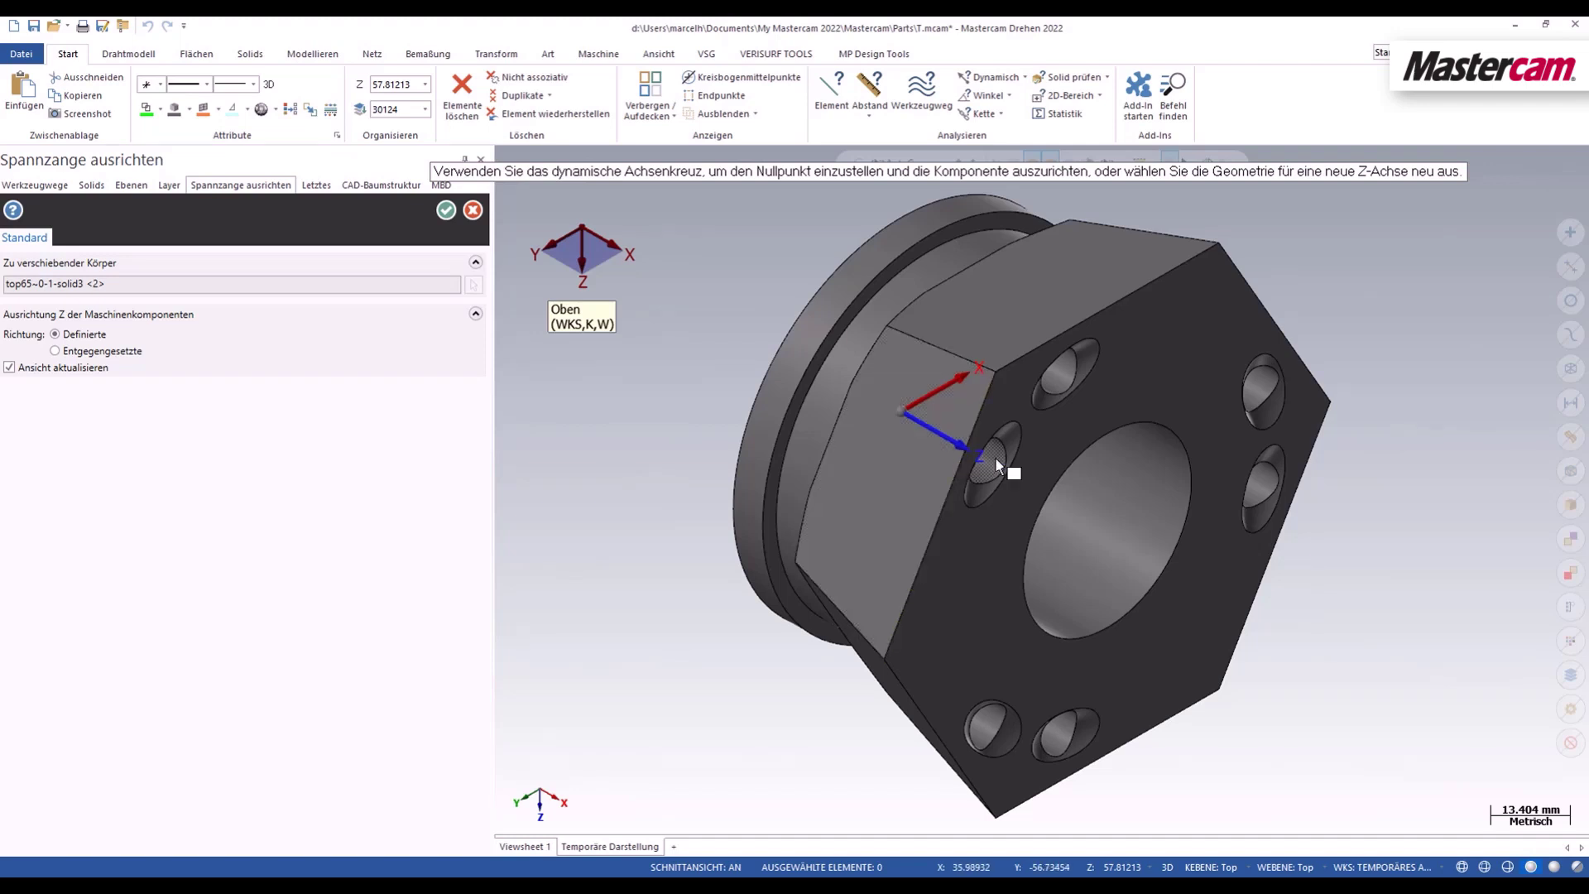
left_click_drag(949, 439, 962, 463)
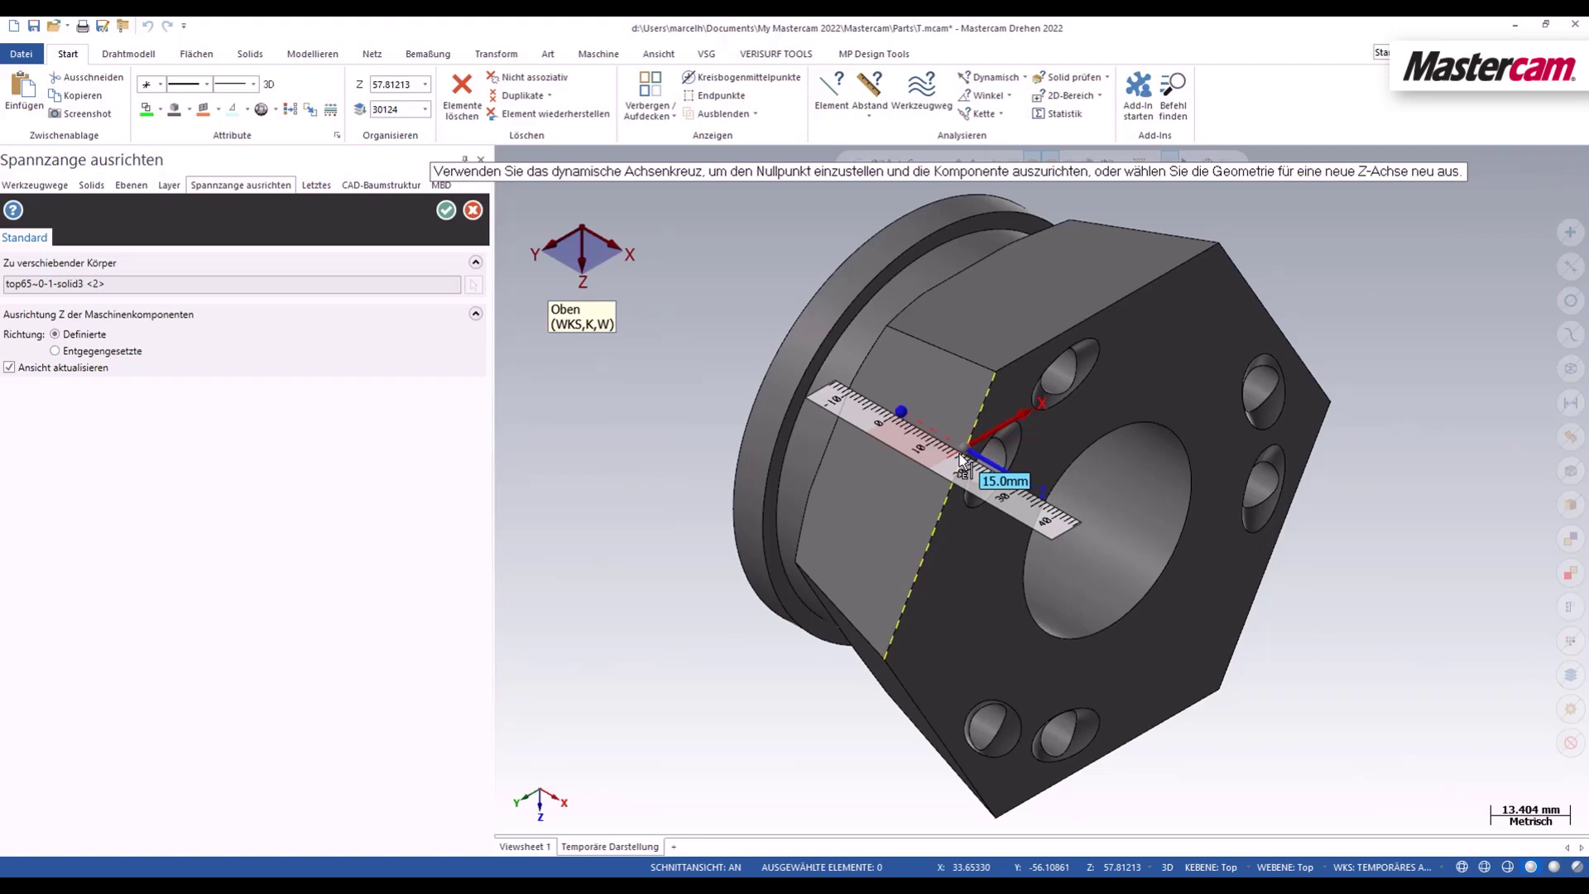
left_click_drag(962, 463, 958, 453)
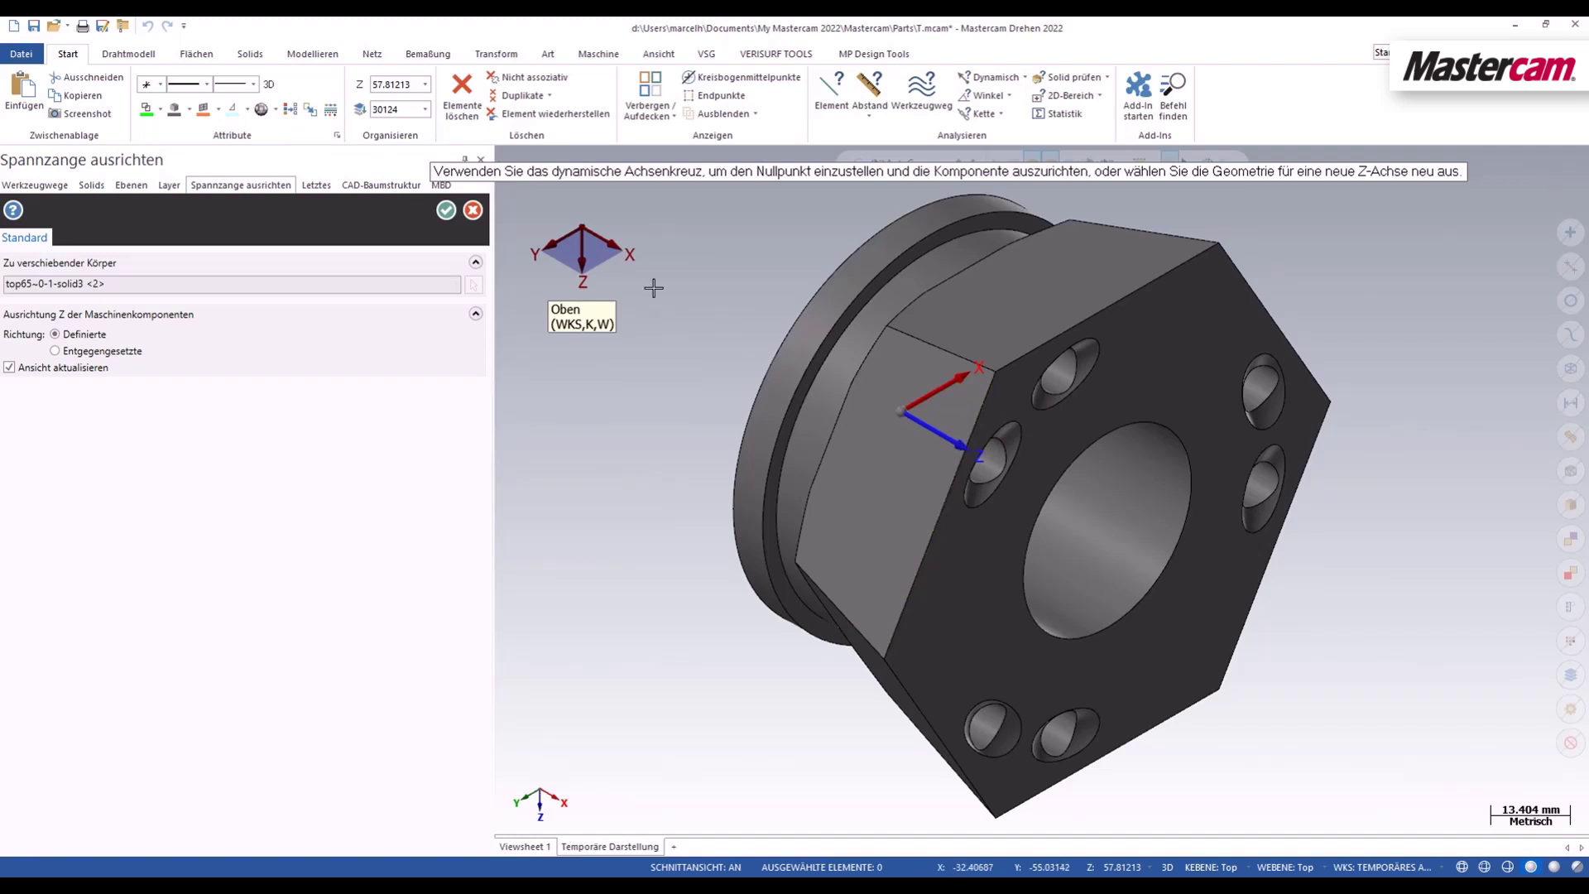
left_click(444, 212)
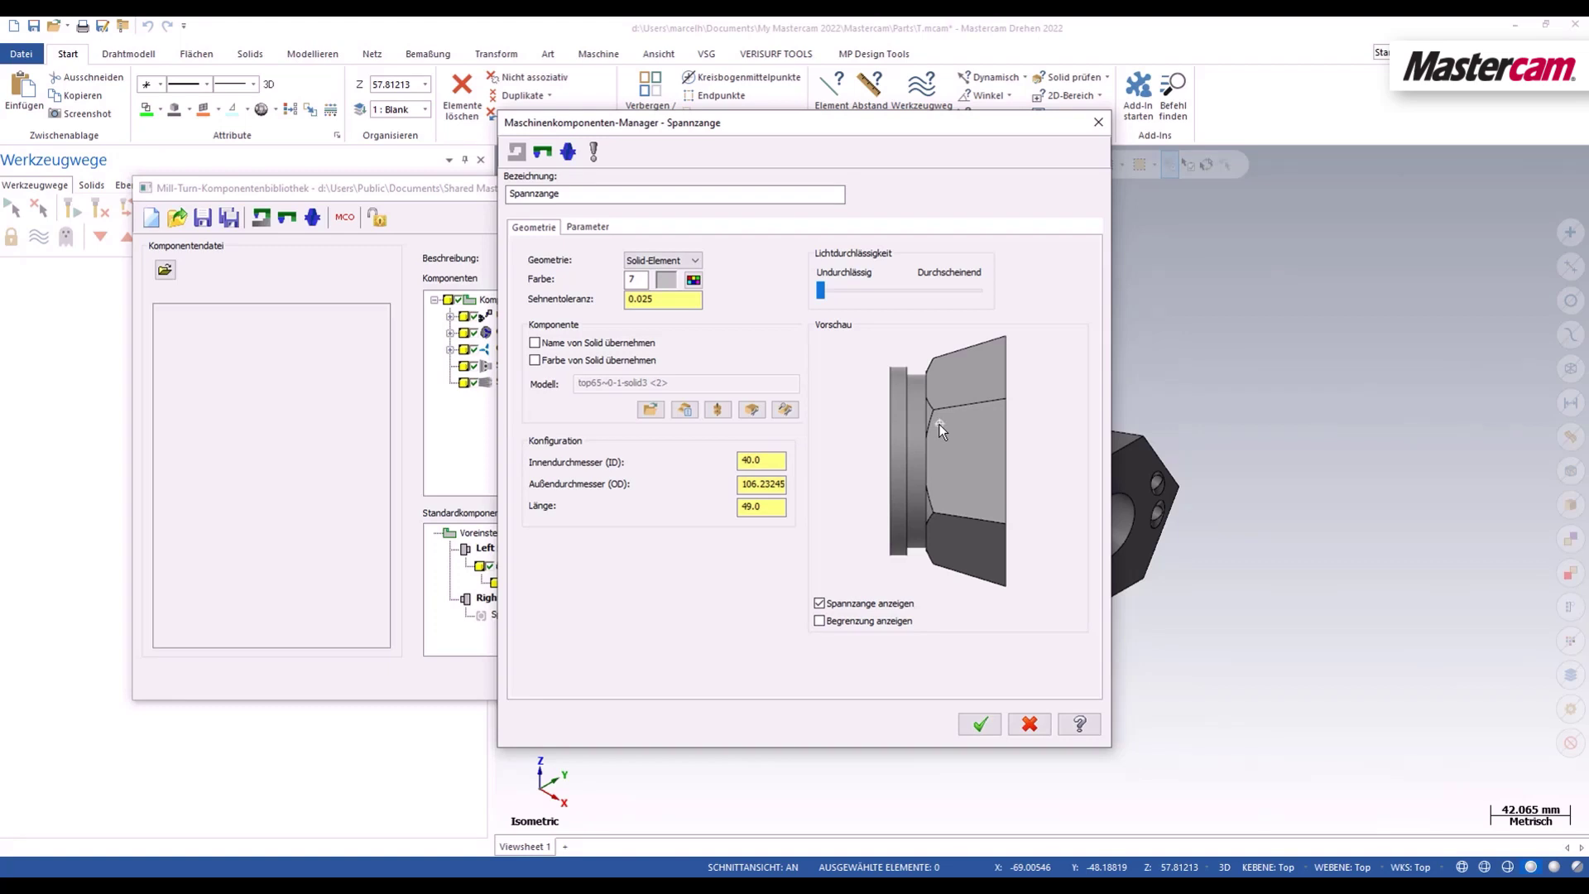
Step: Rotate the collet preview to inspect the hex face and centre bore, then show its clamping parameters
middle_click_drag(938, 424, 890, 411)
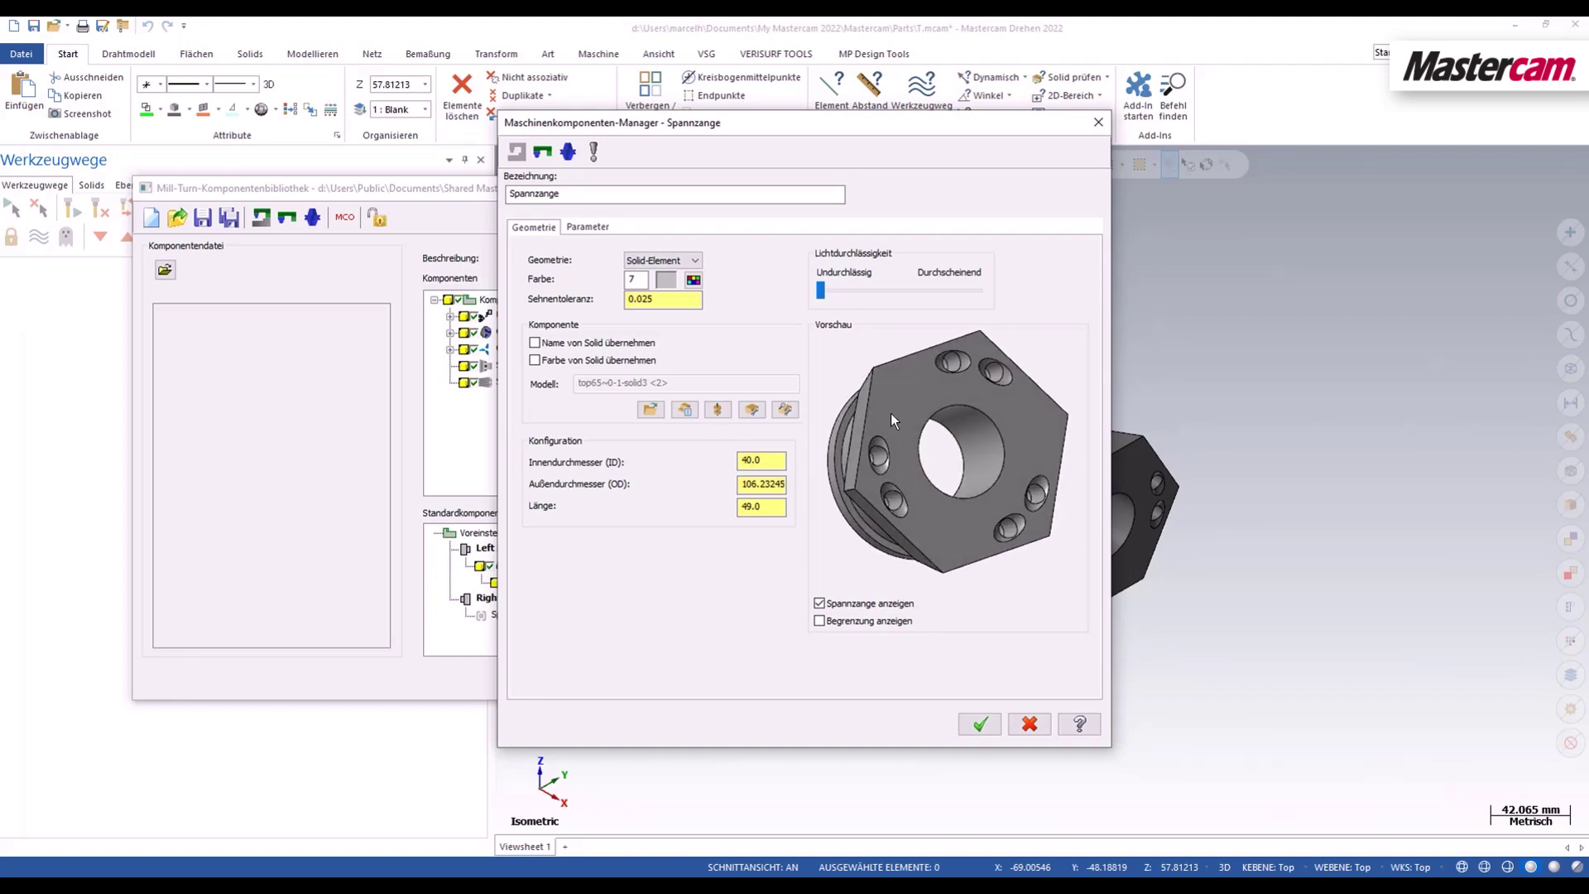
right_click(911, 405)
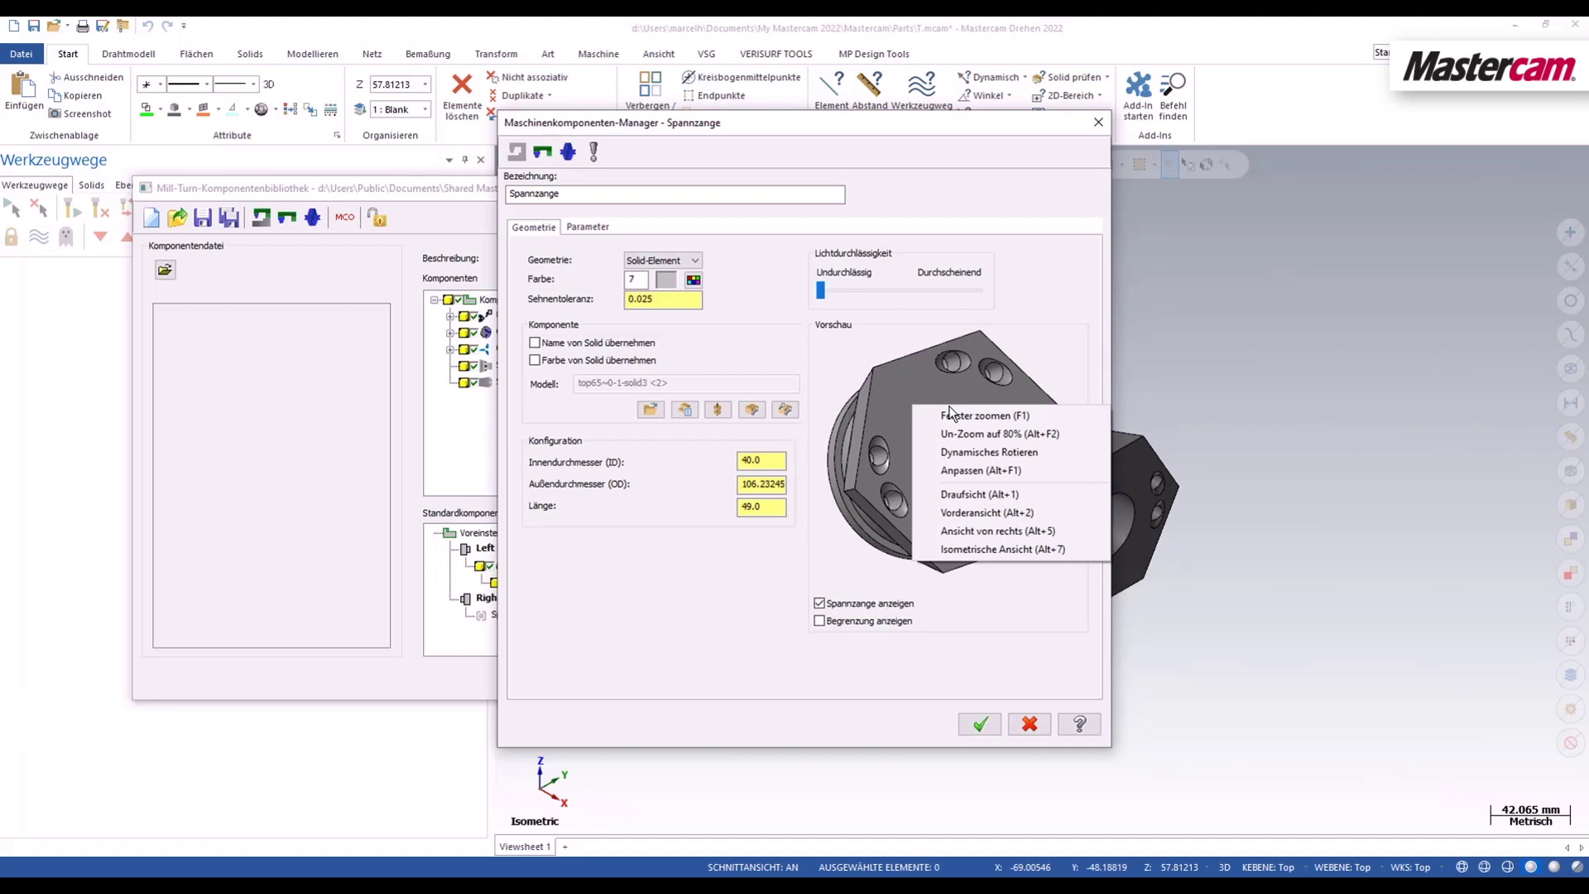
middle_click_drag(861, 424, 856, 424)
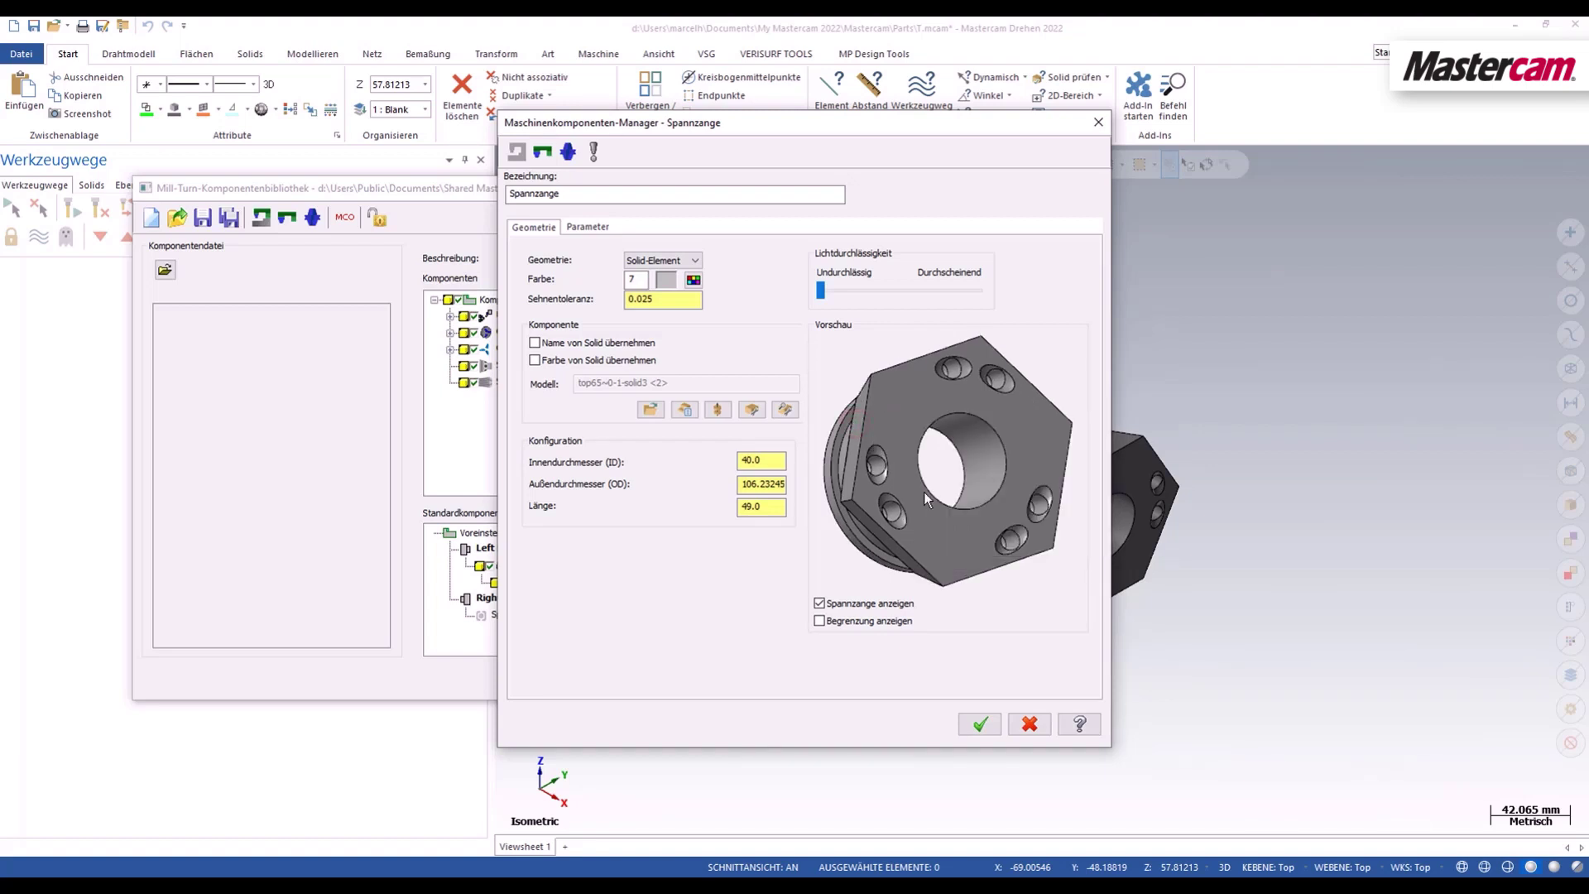
left_click(581, 230)
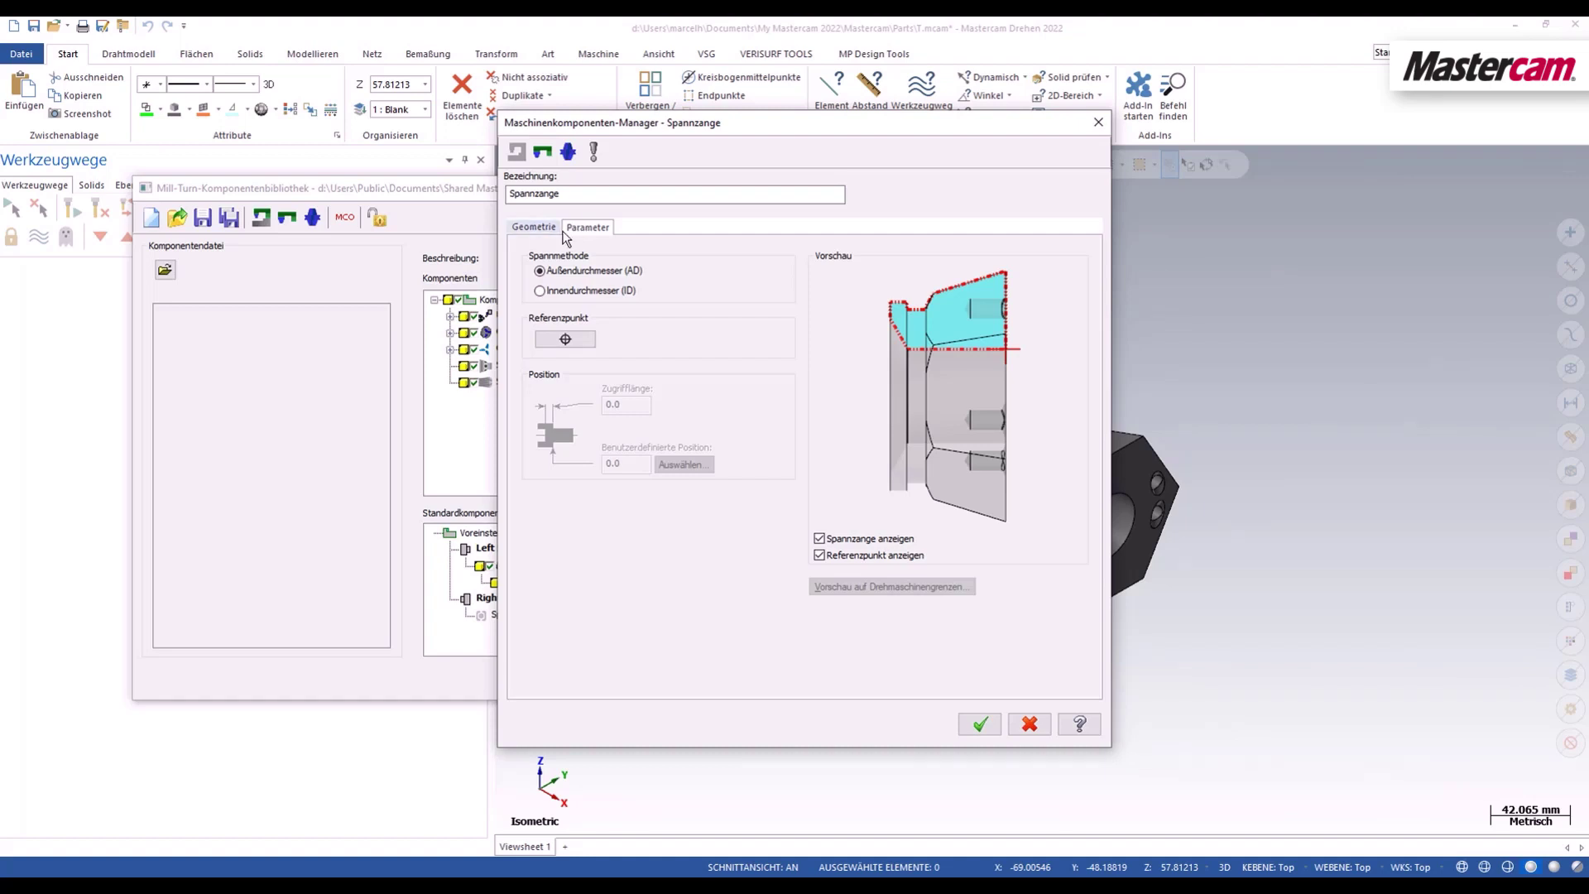
Step: Clamp the collet on Innendurchmesser (ID) with its reference point at the profile's lower-right corner
left_click(625, 294)
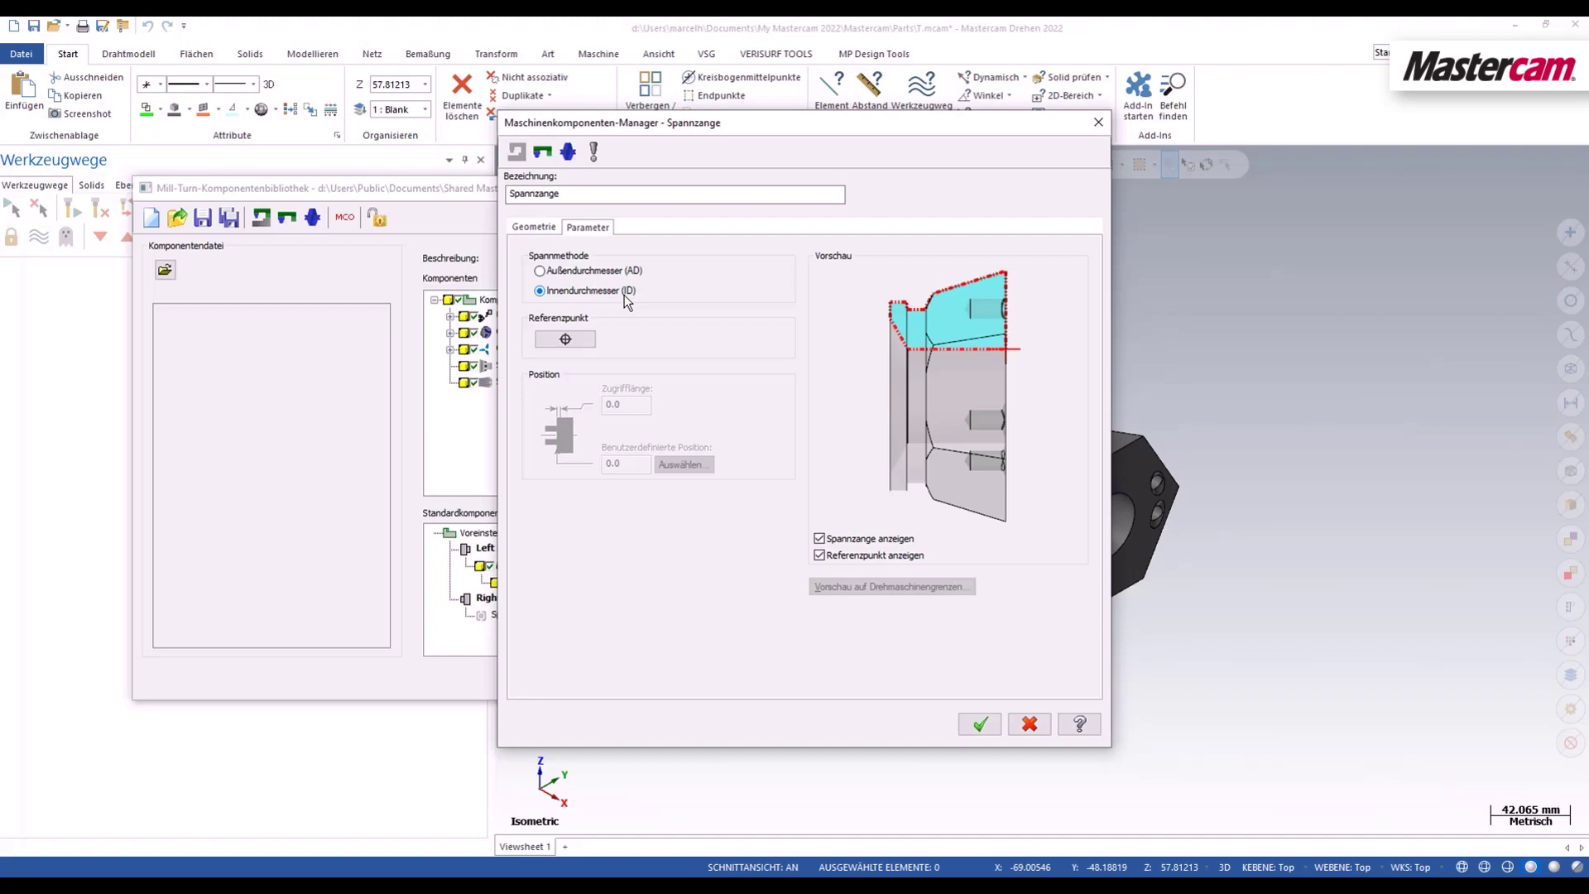
left_click(579, 340)
left_click(1487, 818)
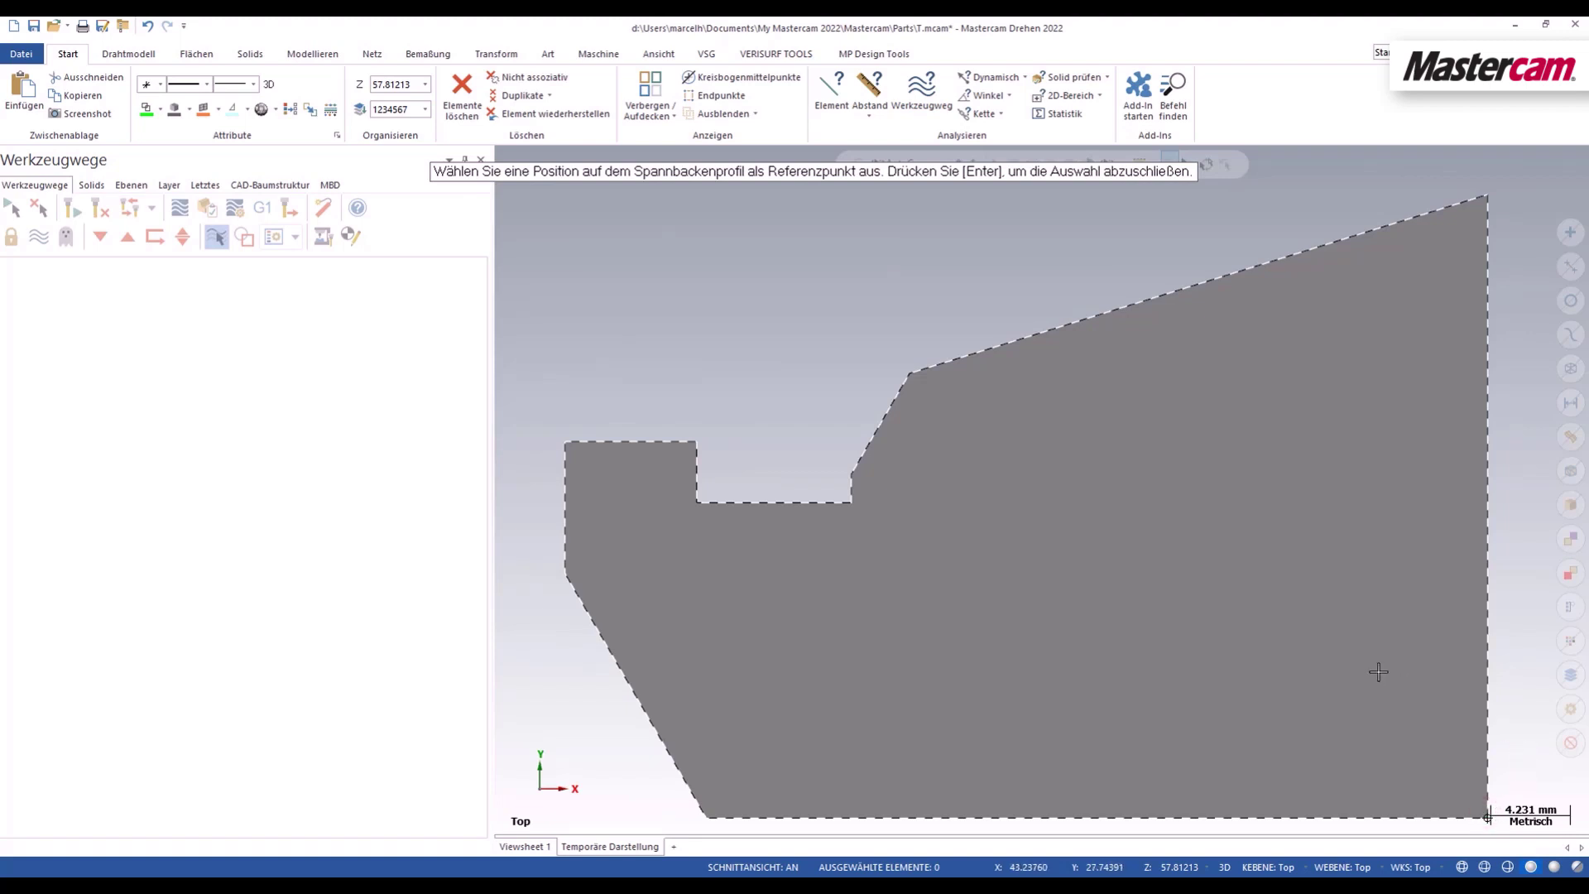
middle_click_drag(1377, 672, 1298, 592)
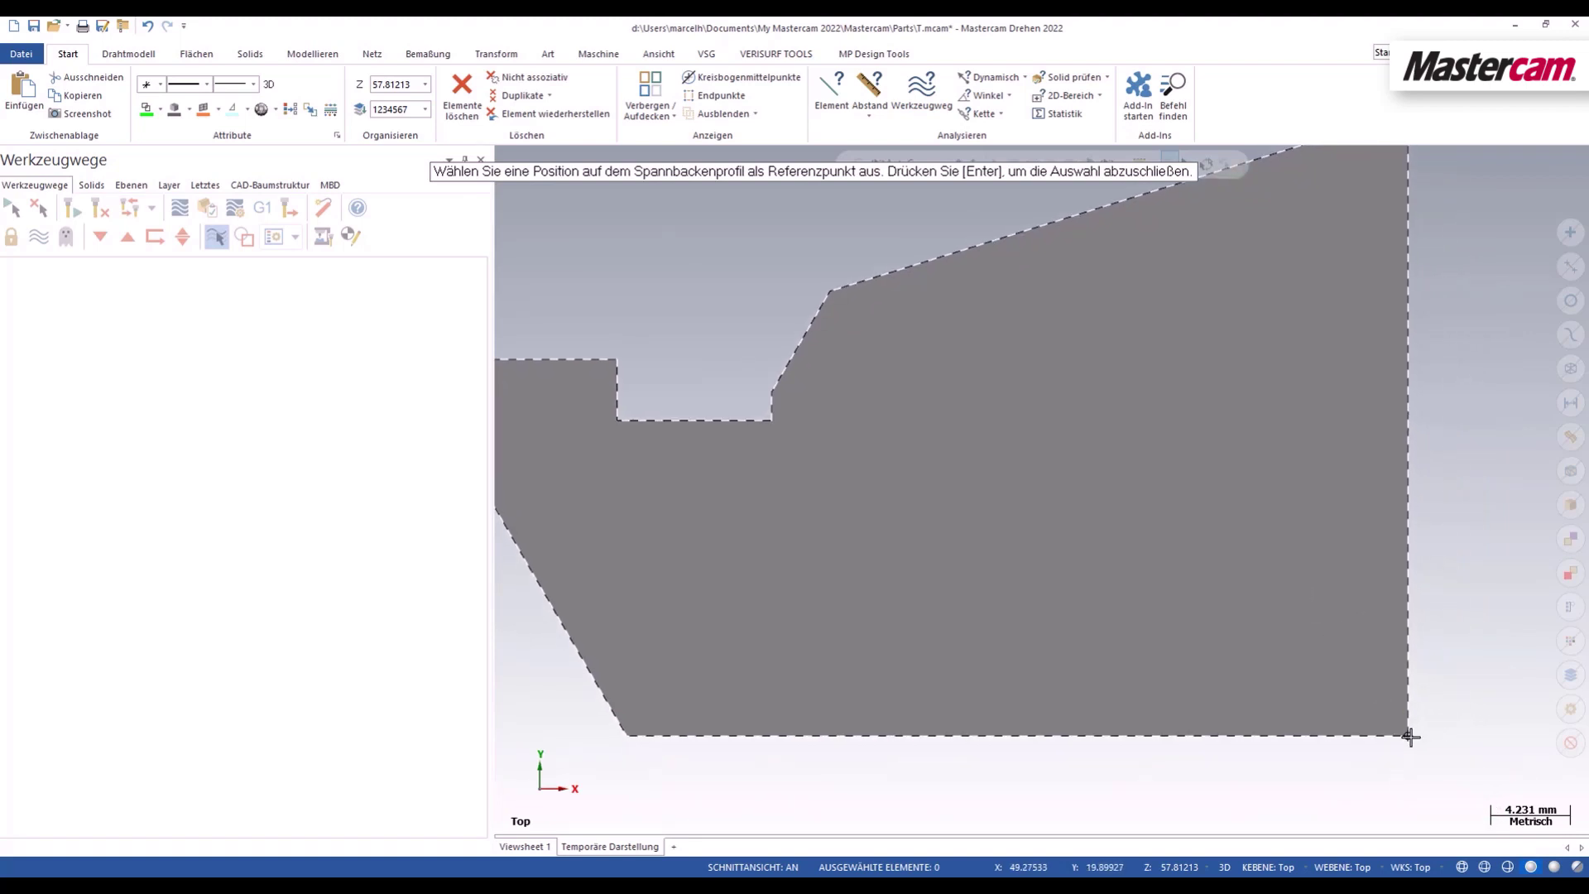
left_click(1407, 735)
key("Return")
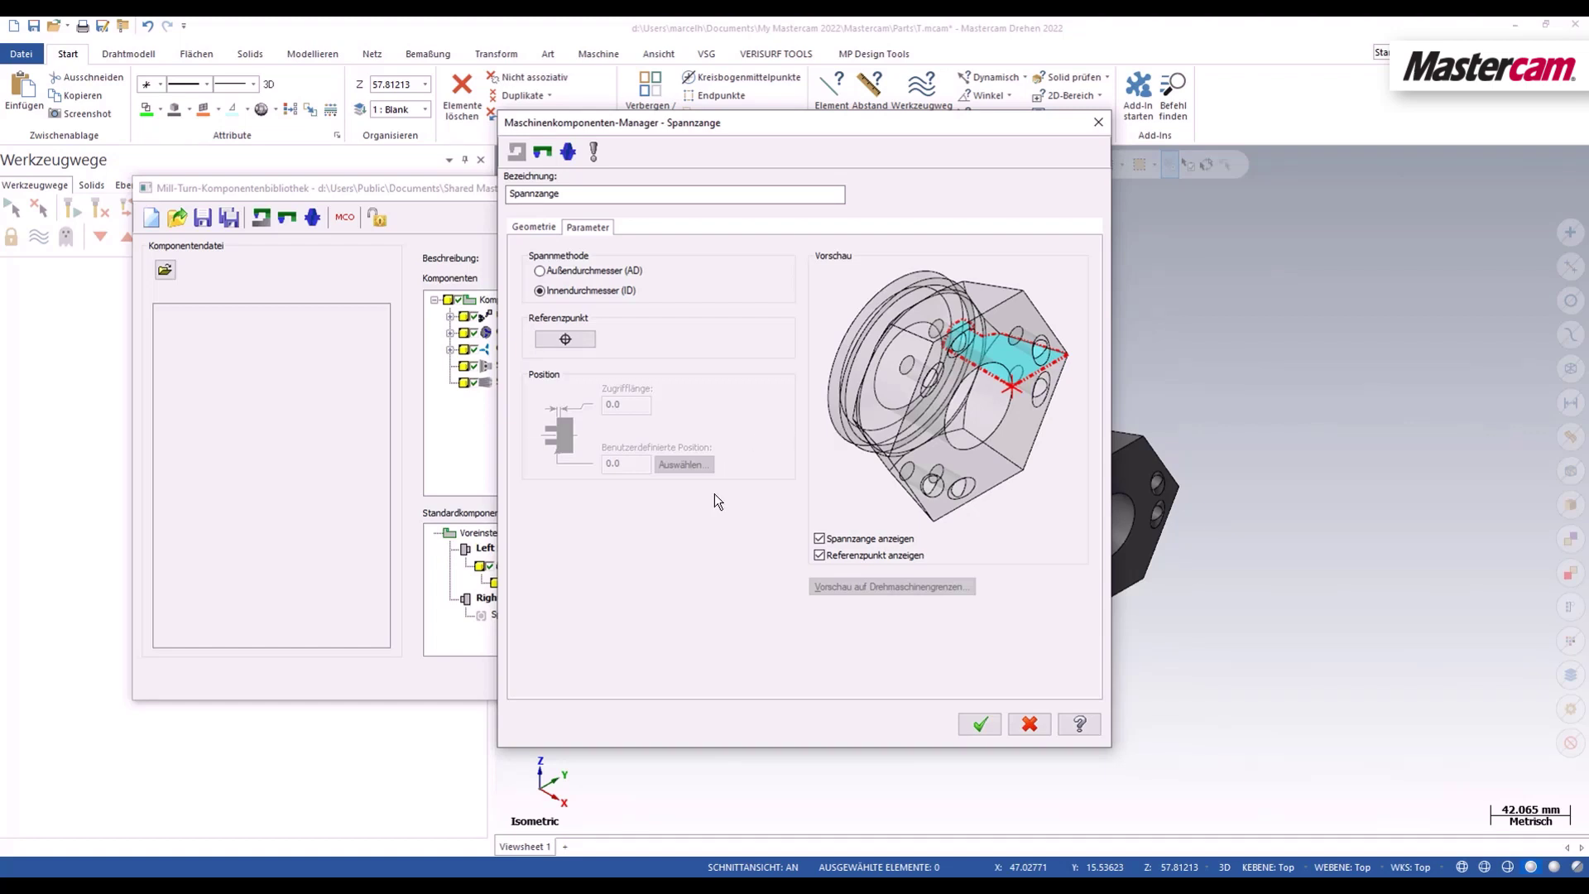
Step: Confirm the collet, then add a Spannzangenfutter to Spannzangenfuttergruppe with Solid-Element geometry
left_click(965, 729)
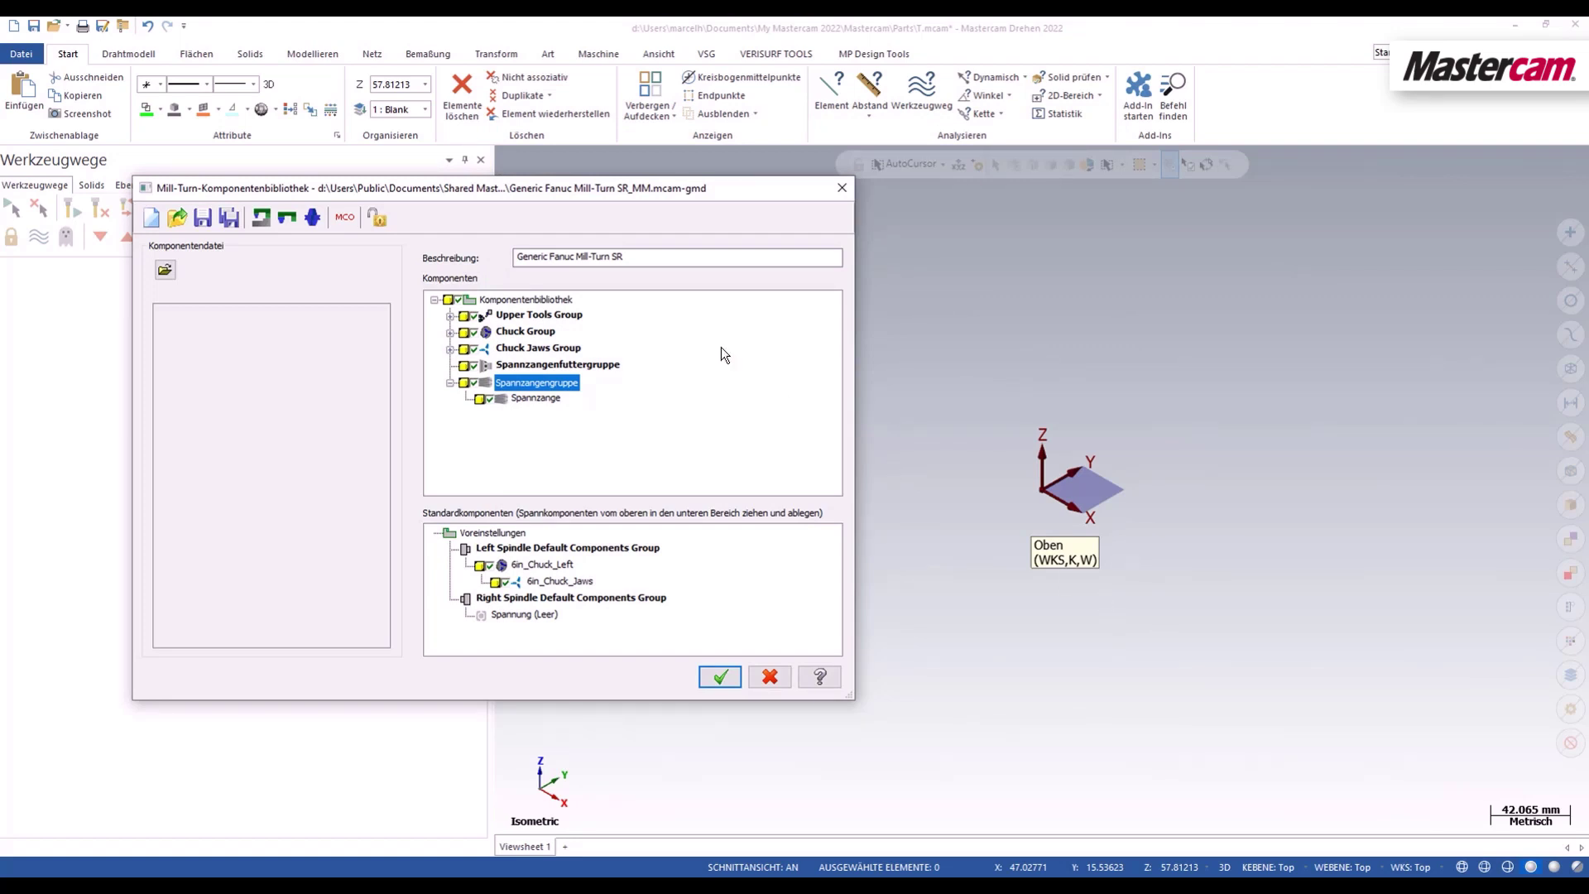
right_click(550, 369)
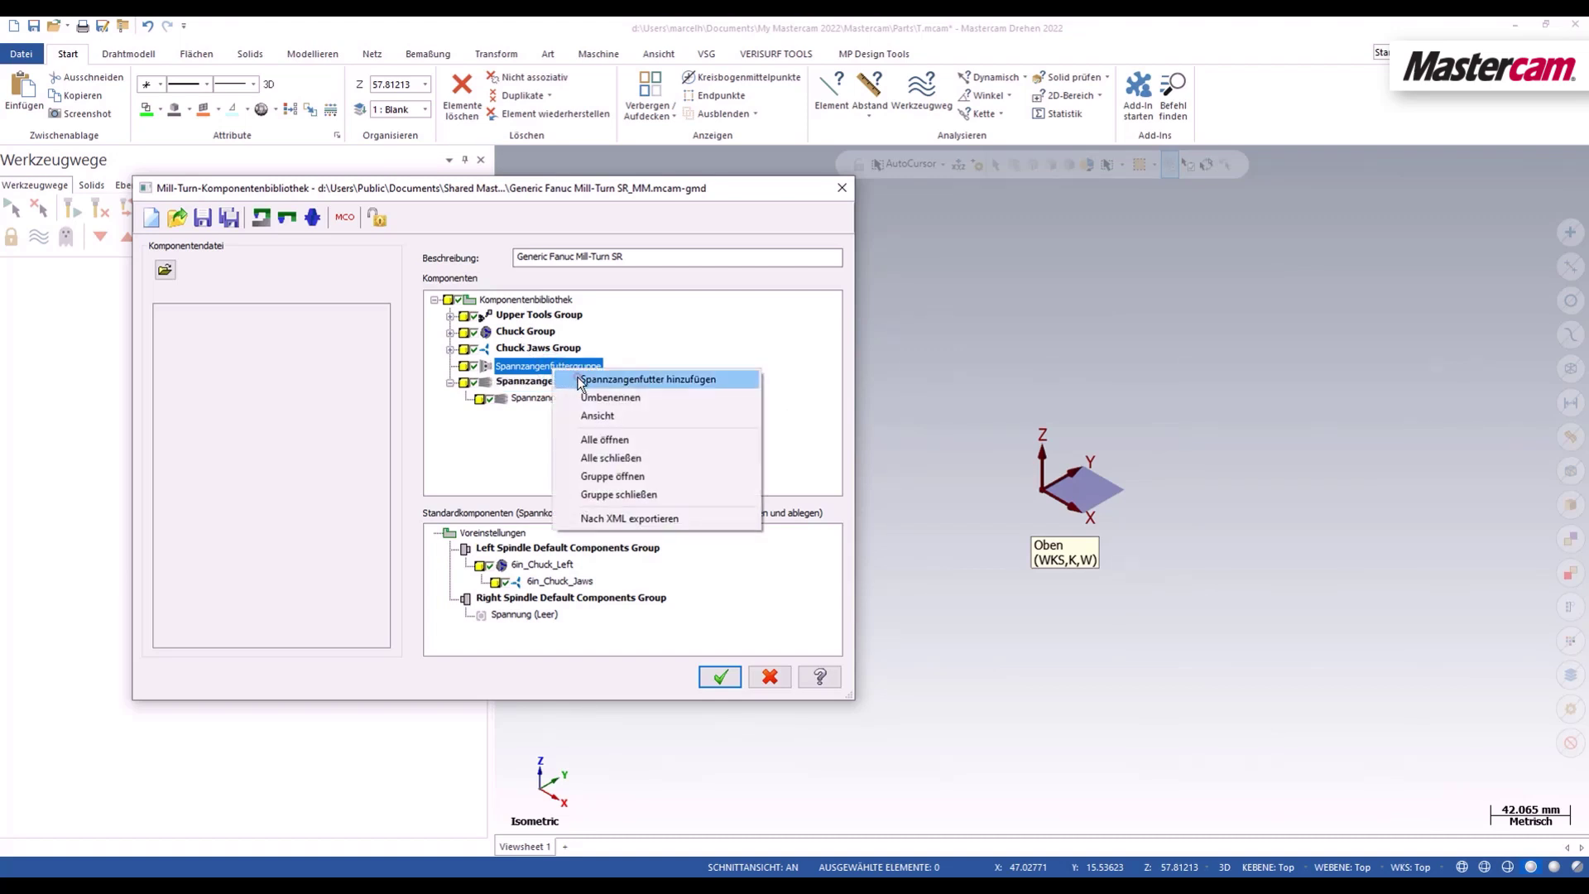
left_click(579, 381)
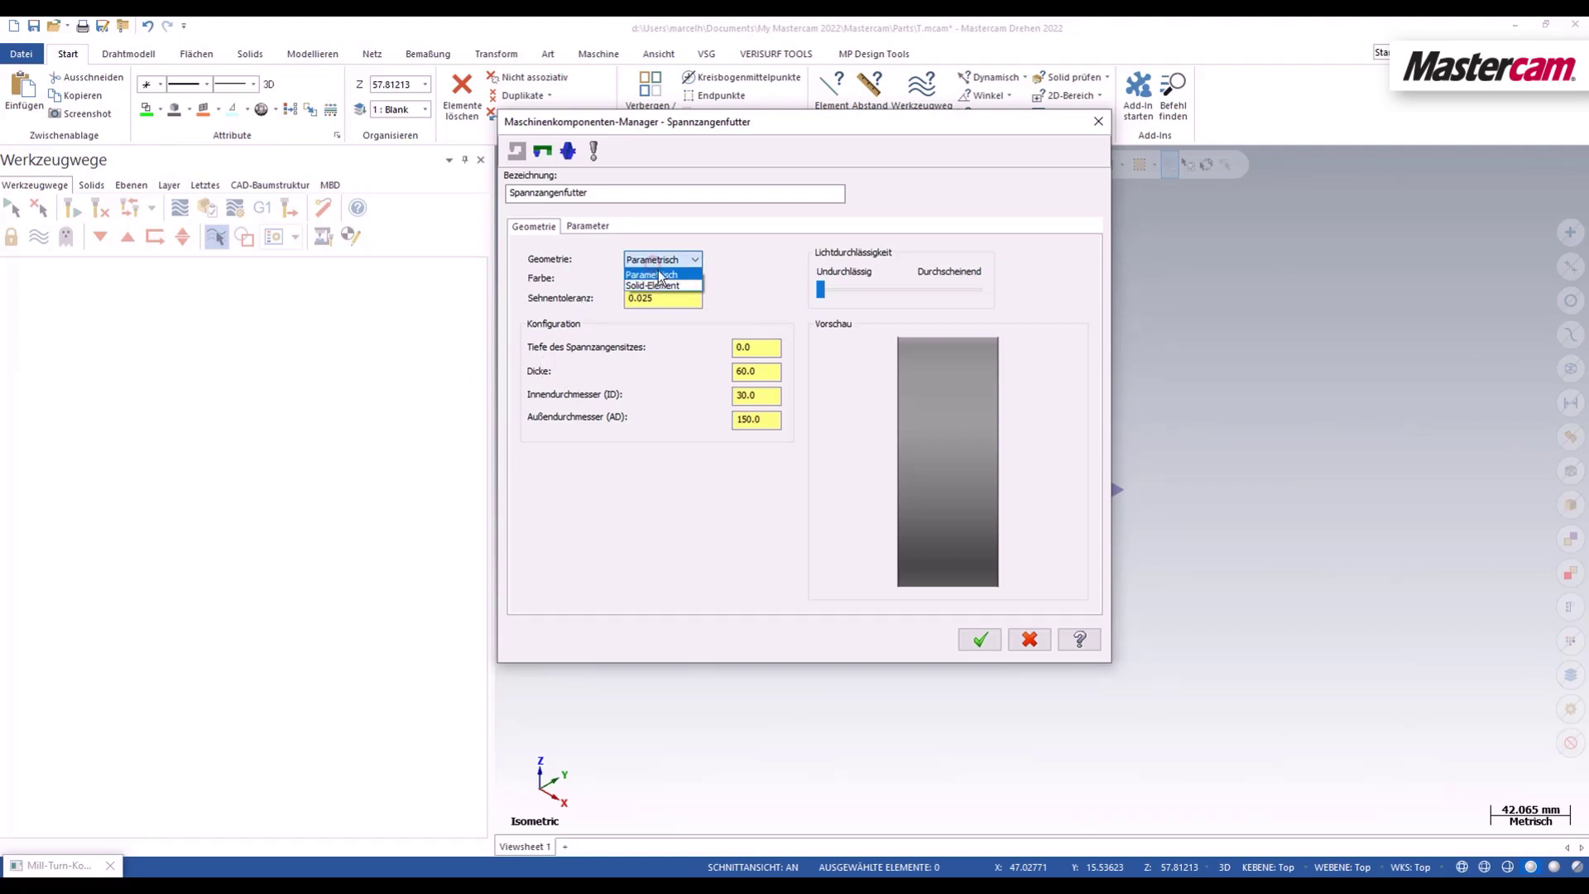
left_click(667, 285)
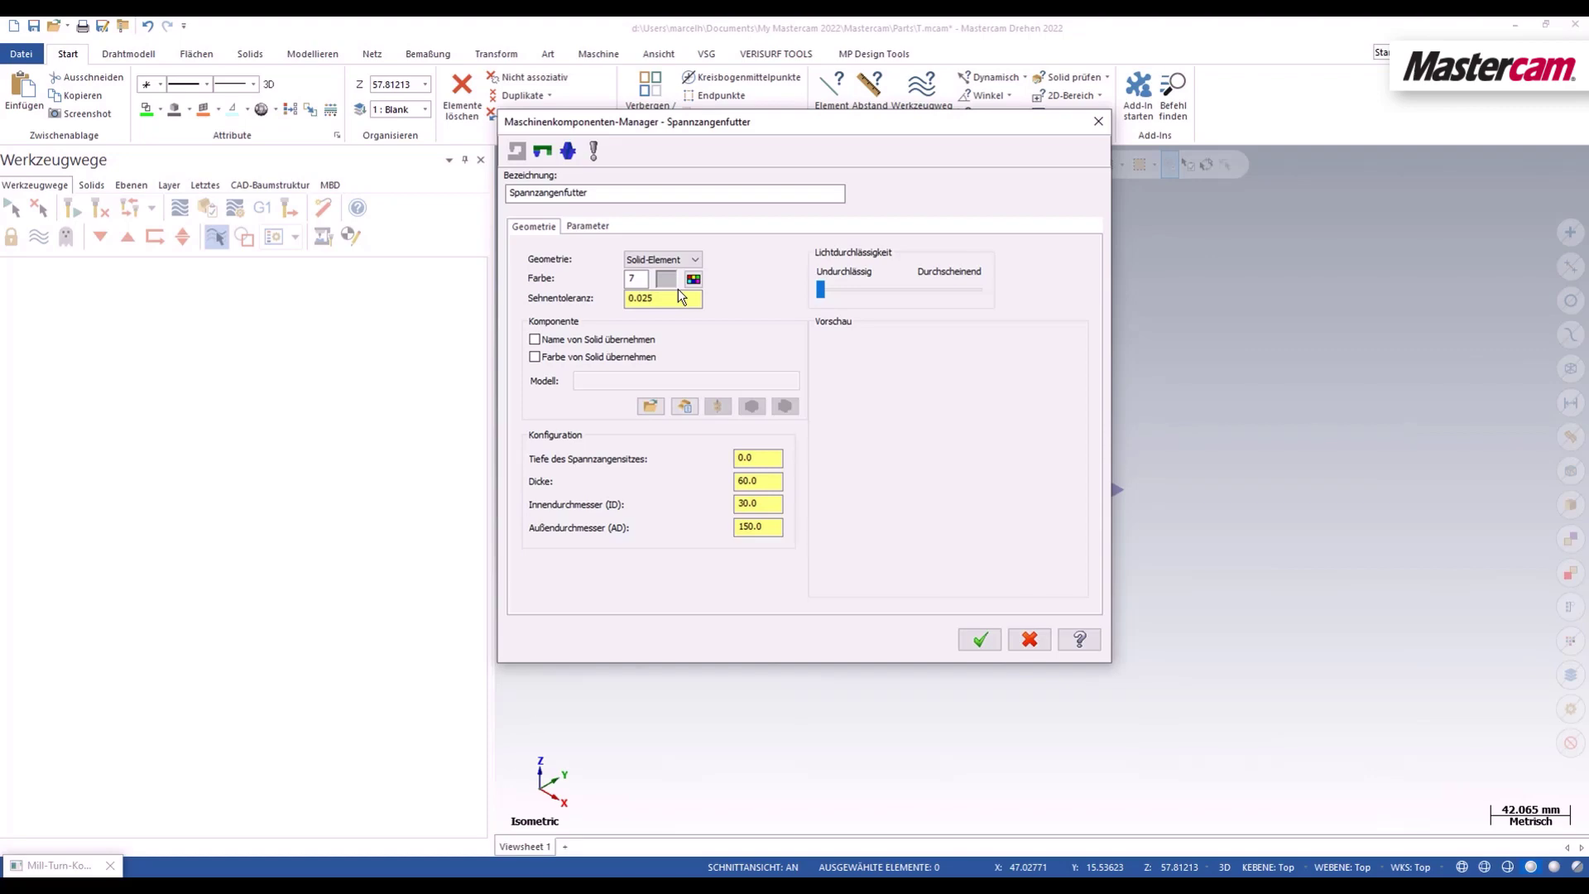
Step: Load Spannzangenfutter.stp as the chuck model and align its Z-axis to the flange edge
left_click(650, 406)
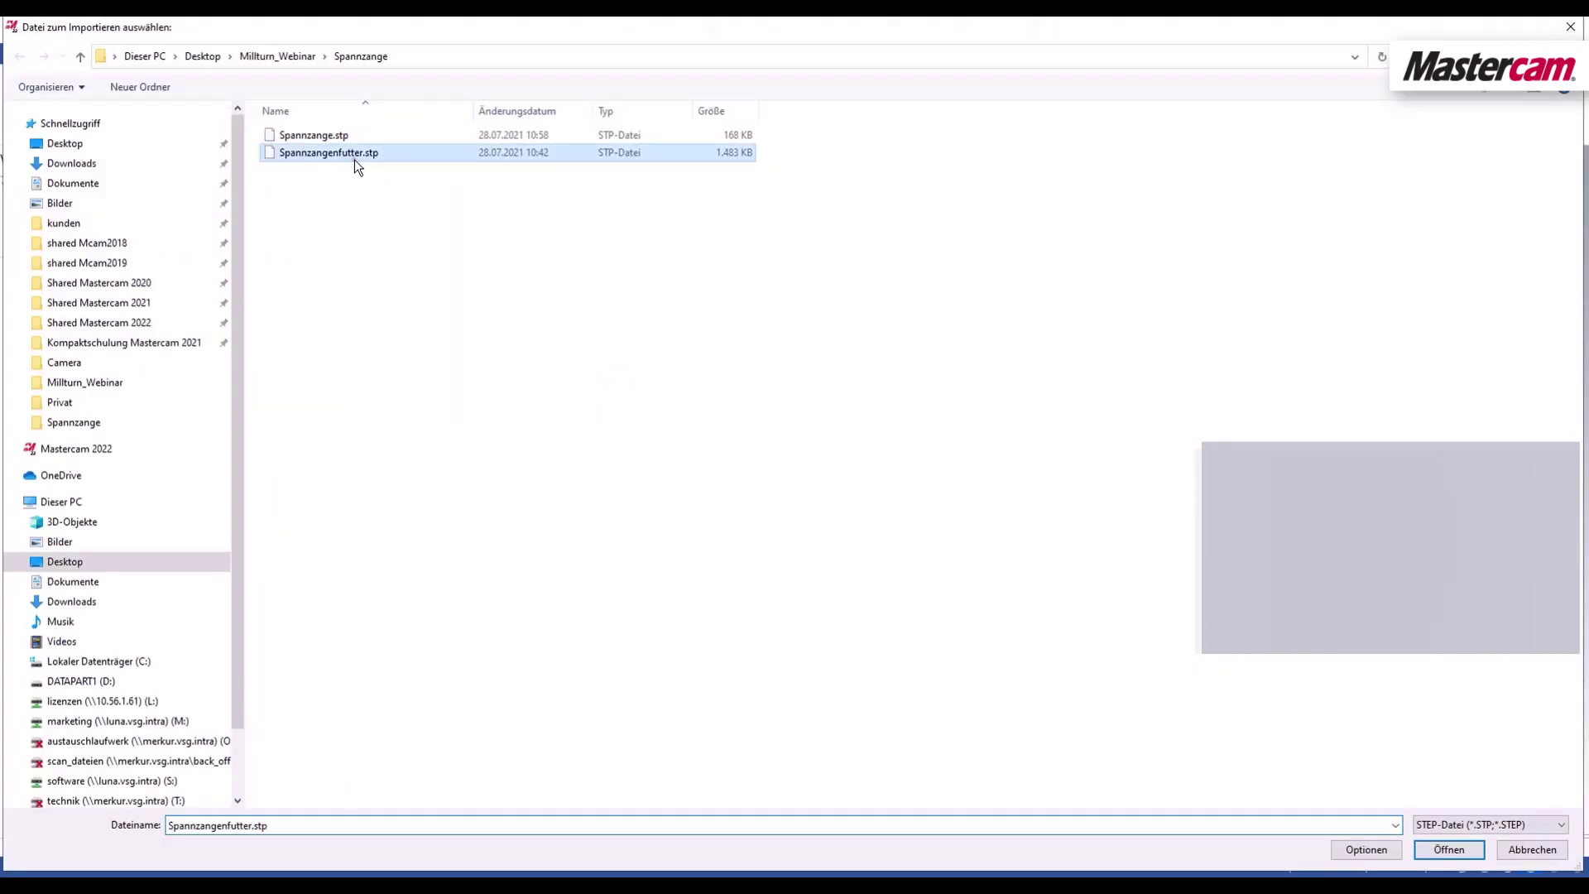
double_click(354, 157)
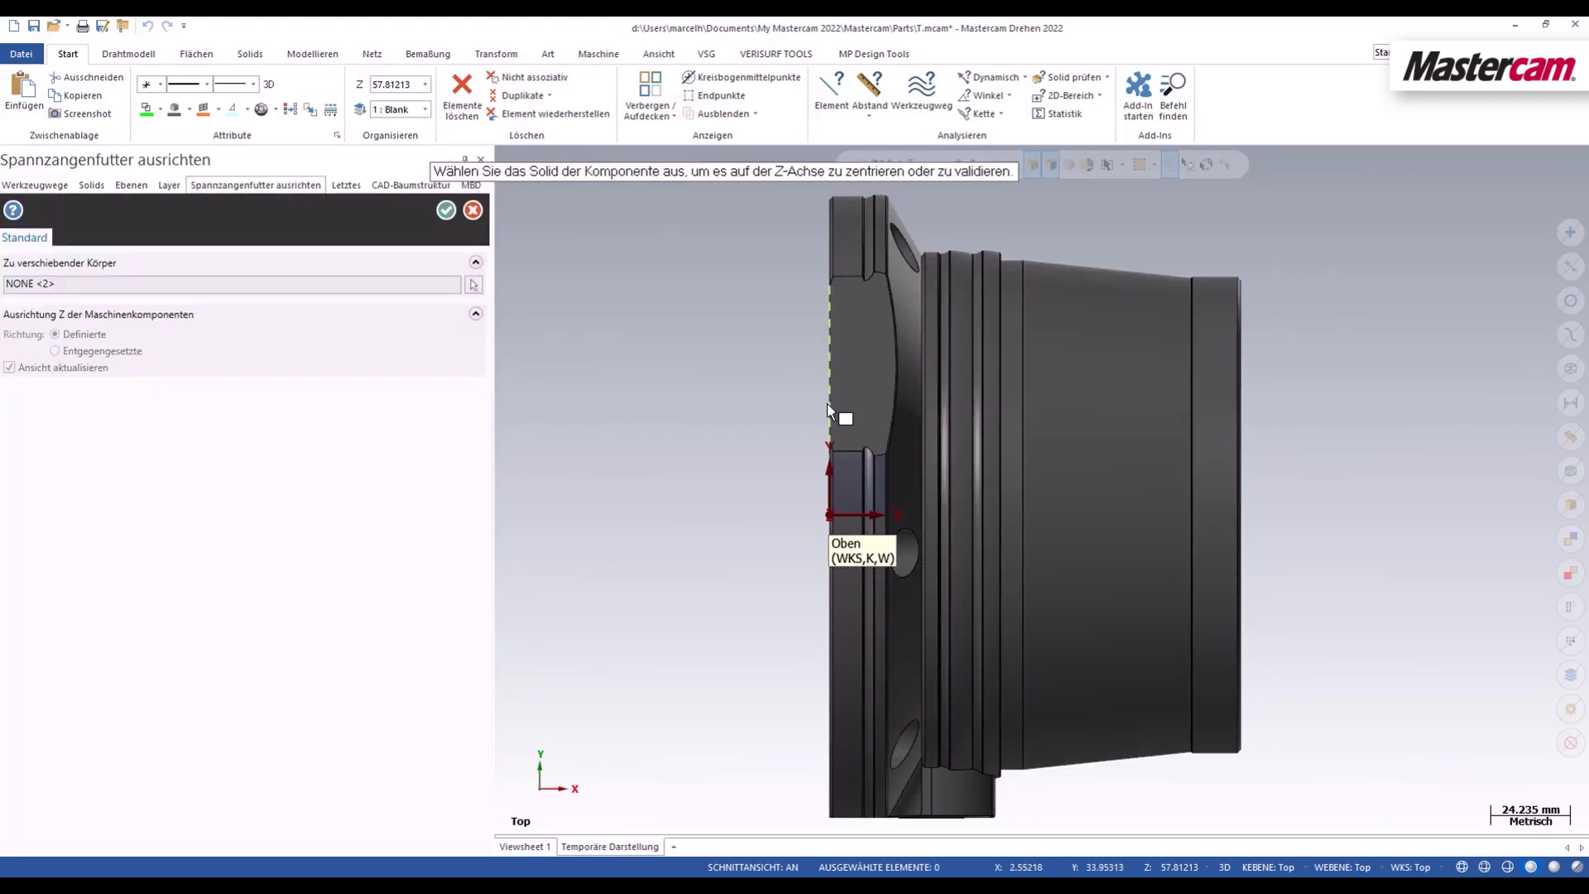
middle_click_drag(716, 431, 761, 443)
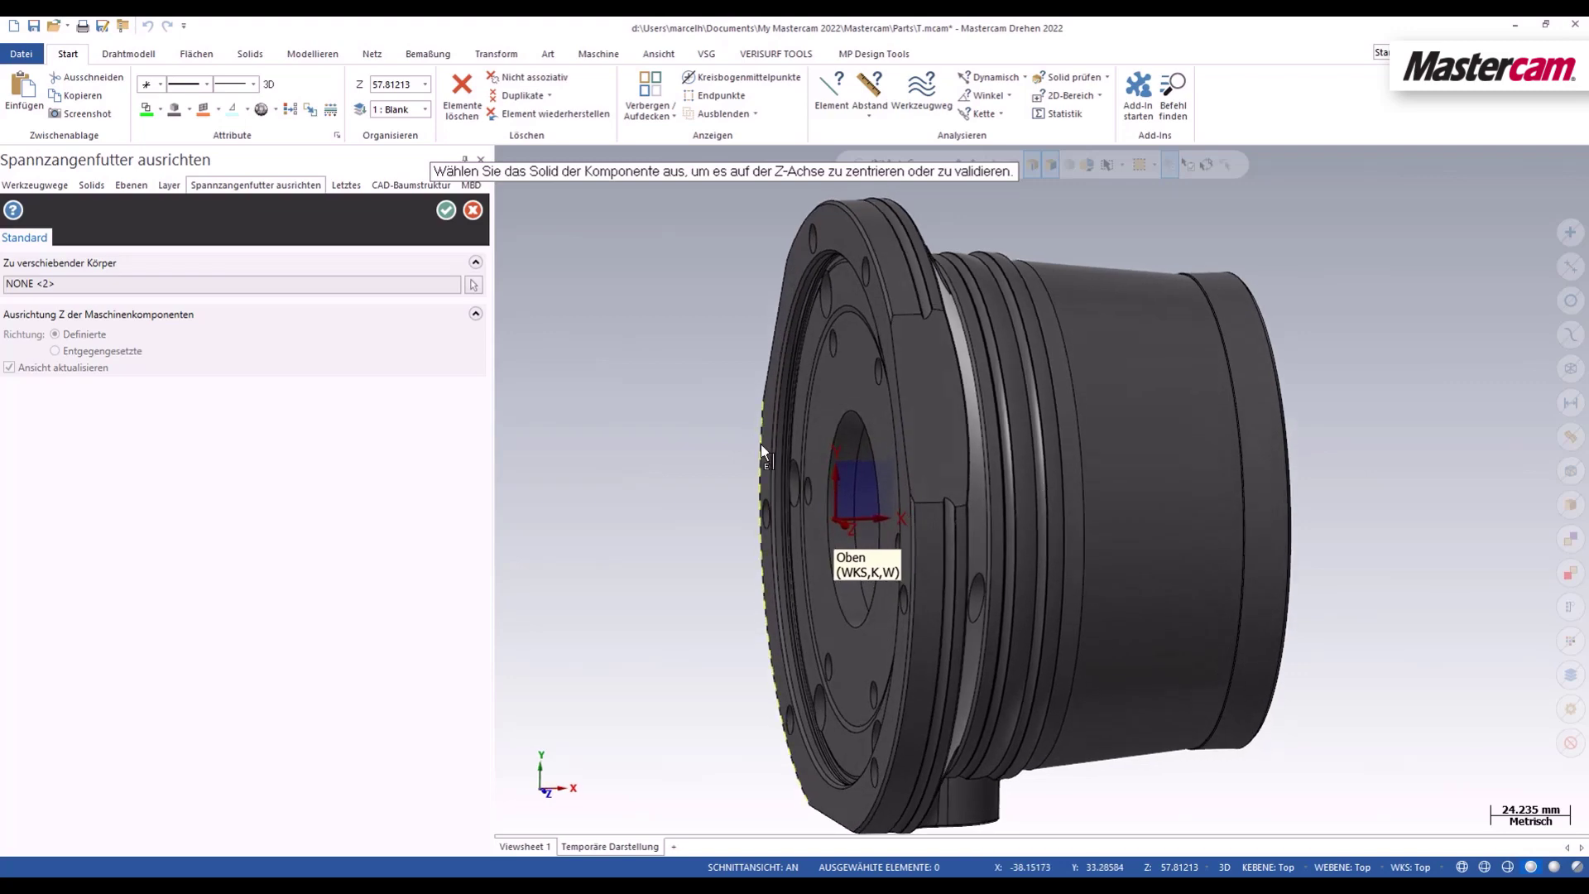
left_click(769, 390)
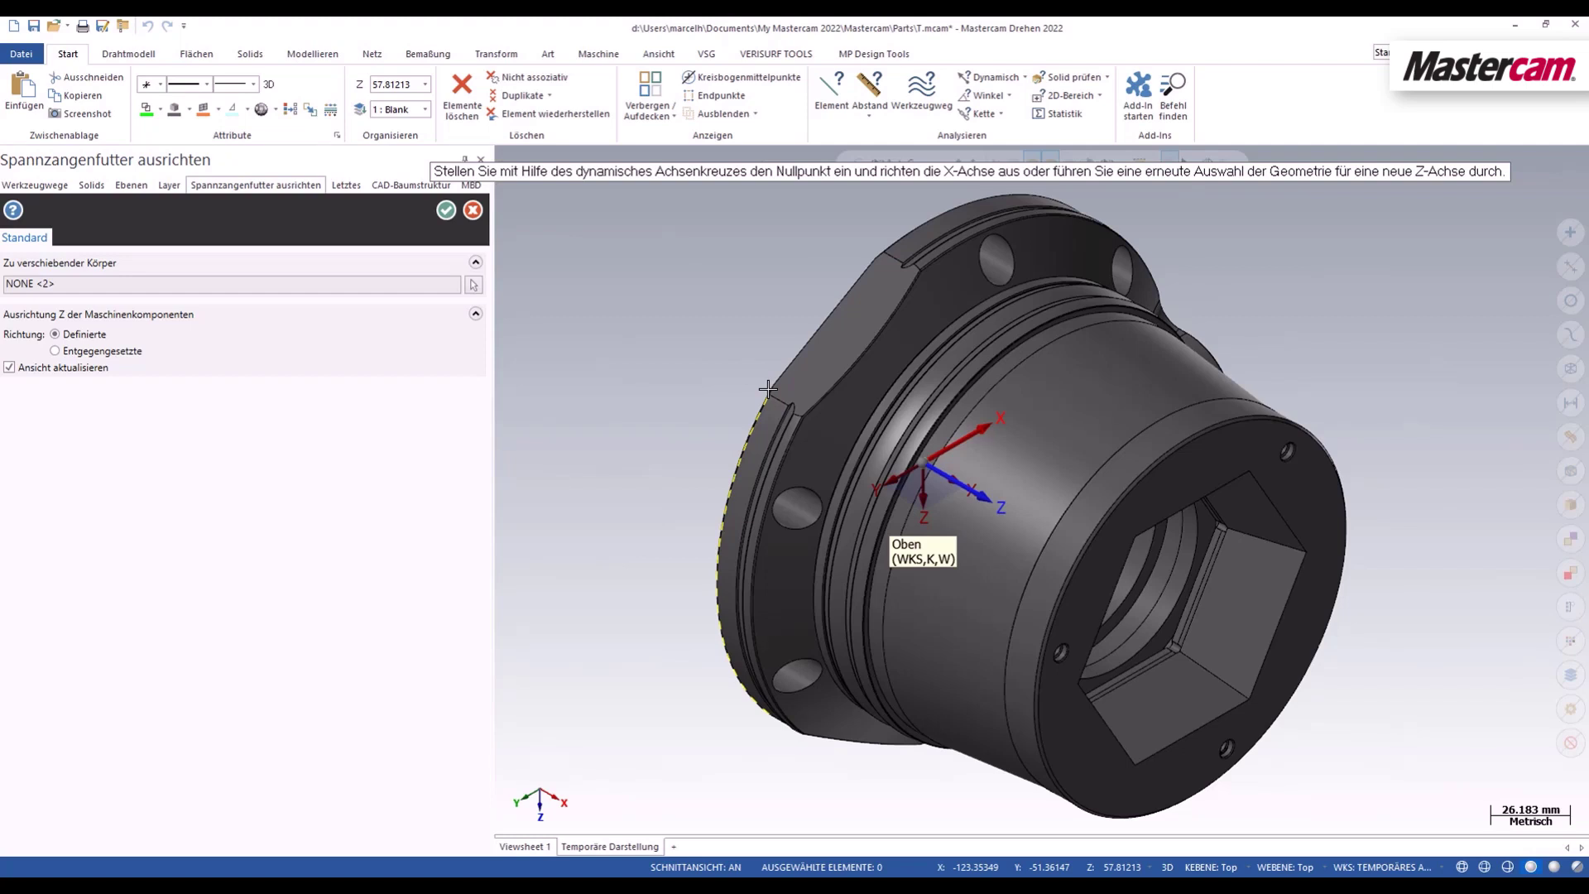
Step: Accept the chuck alignment and set the collet seat depth (Tiefe des Spannzangensitzes) to 49
left_click(446, 210)
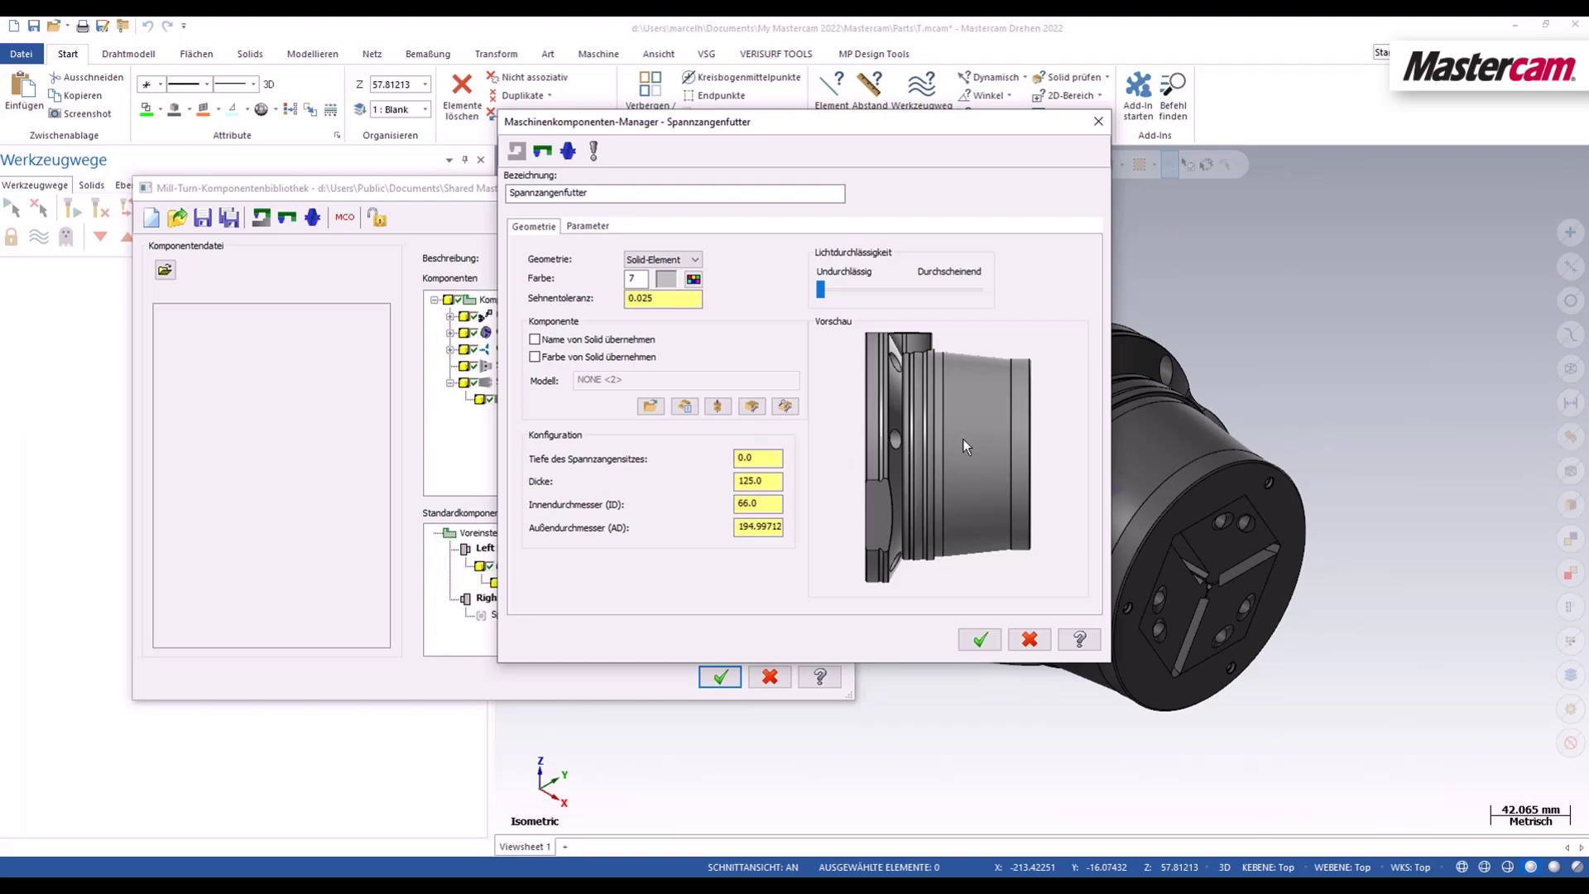
middle_click_drag(995, 449, 967, 449)
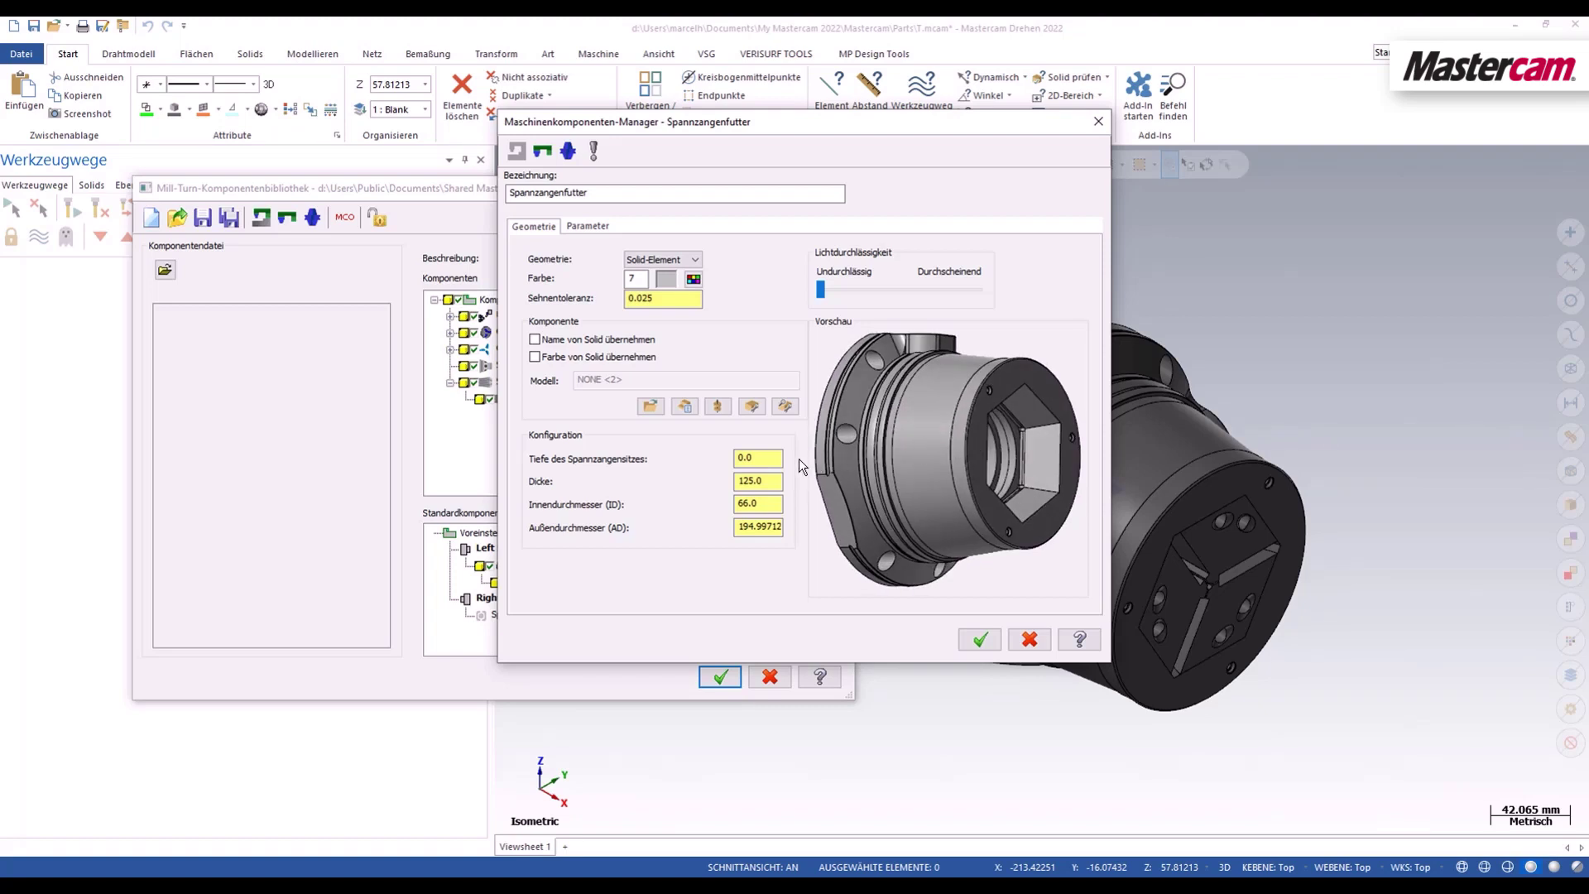
left_click(769, 457)
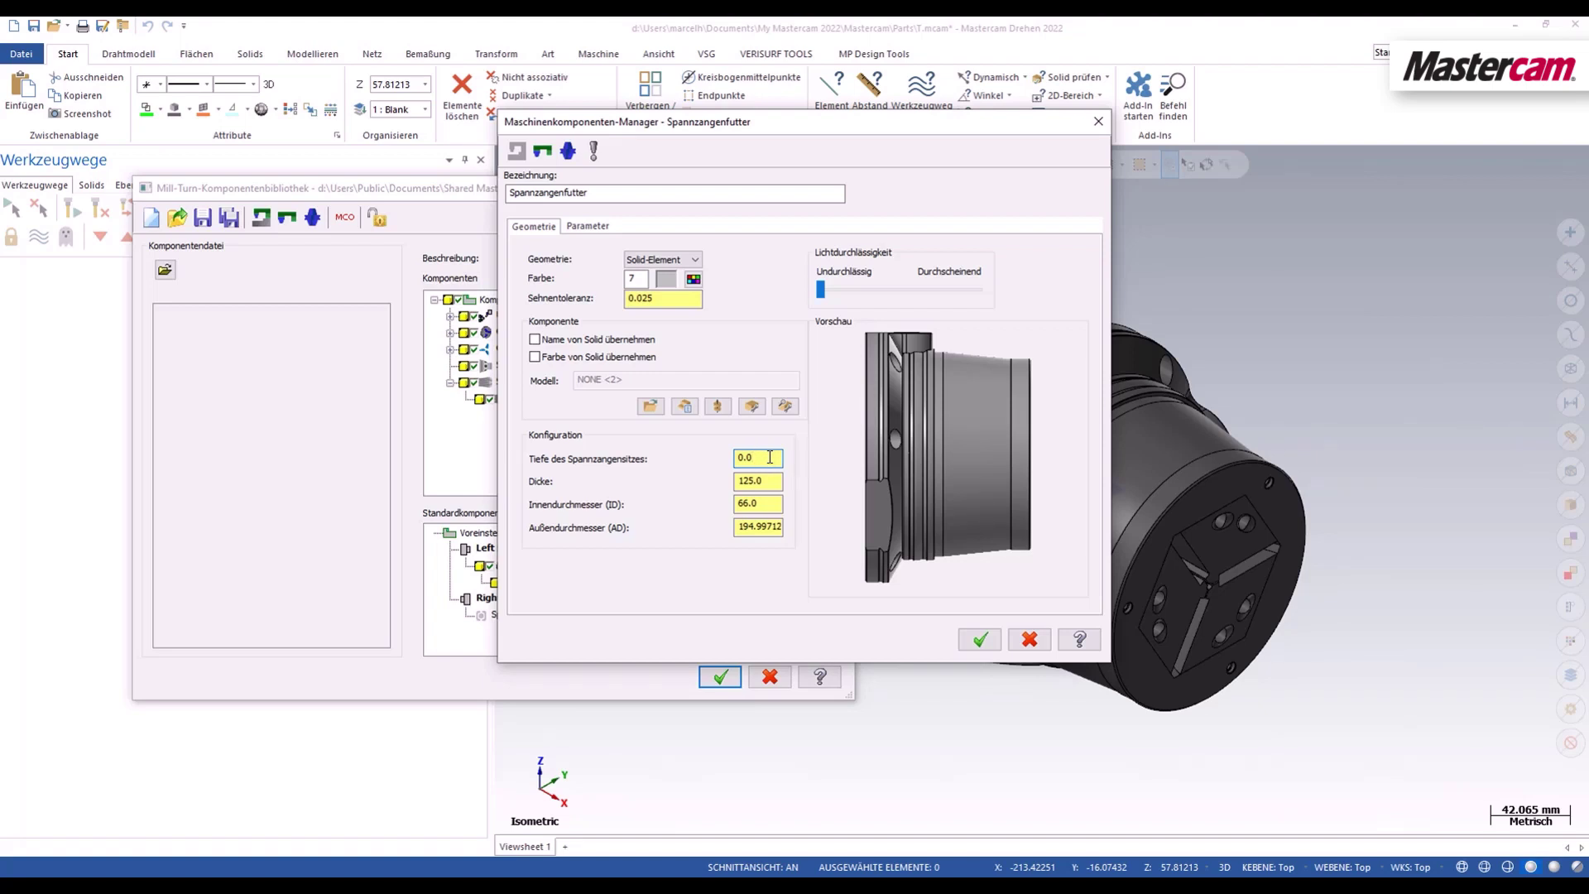
left_click_drag(769, 457, 698, 449)
type("49")
left_click(577, 227)
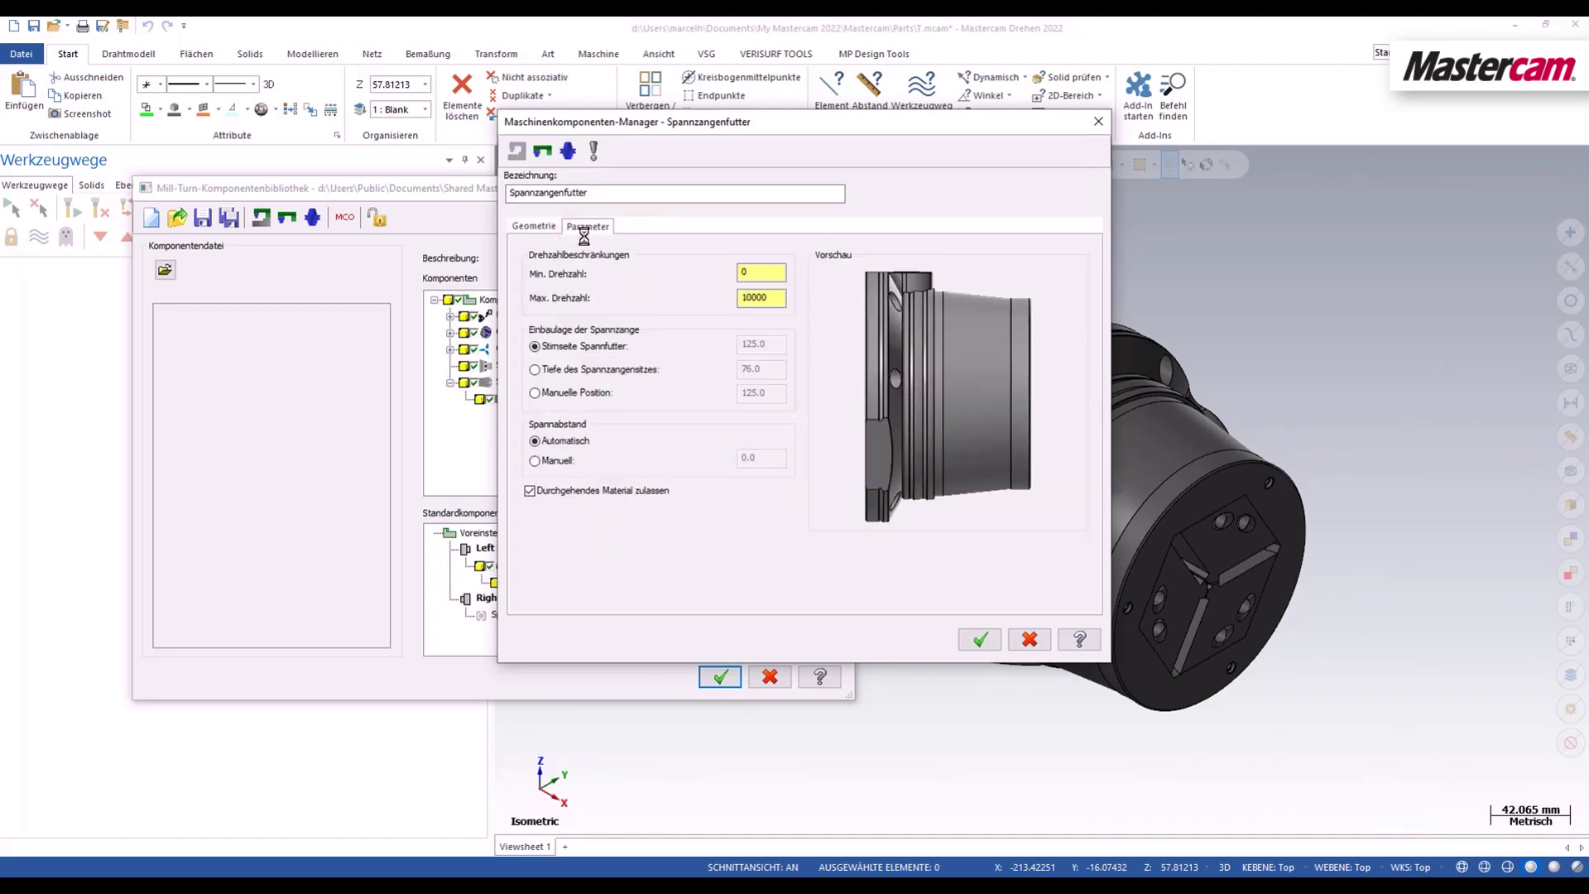
Step: Enable min and max spindle speed limits, seat the collet at the seat depth, and save the chuck
left_click(775, 270)
left_click(782, 297)
left_click(644, 373)
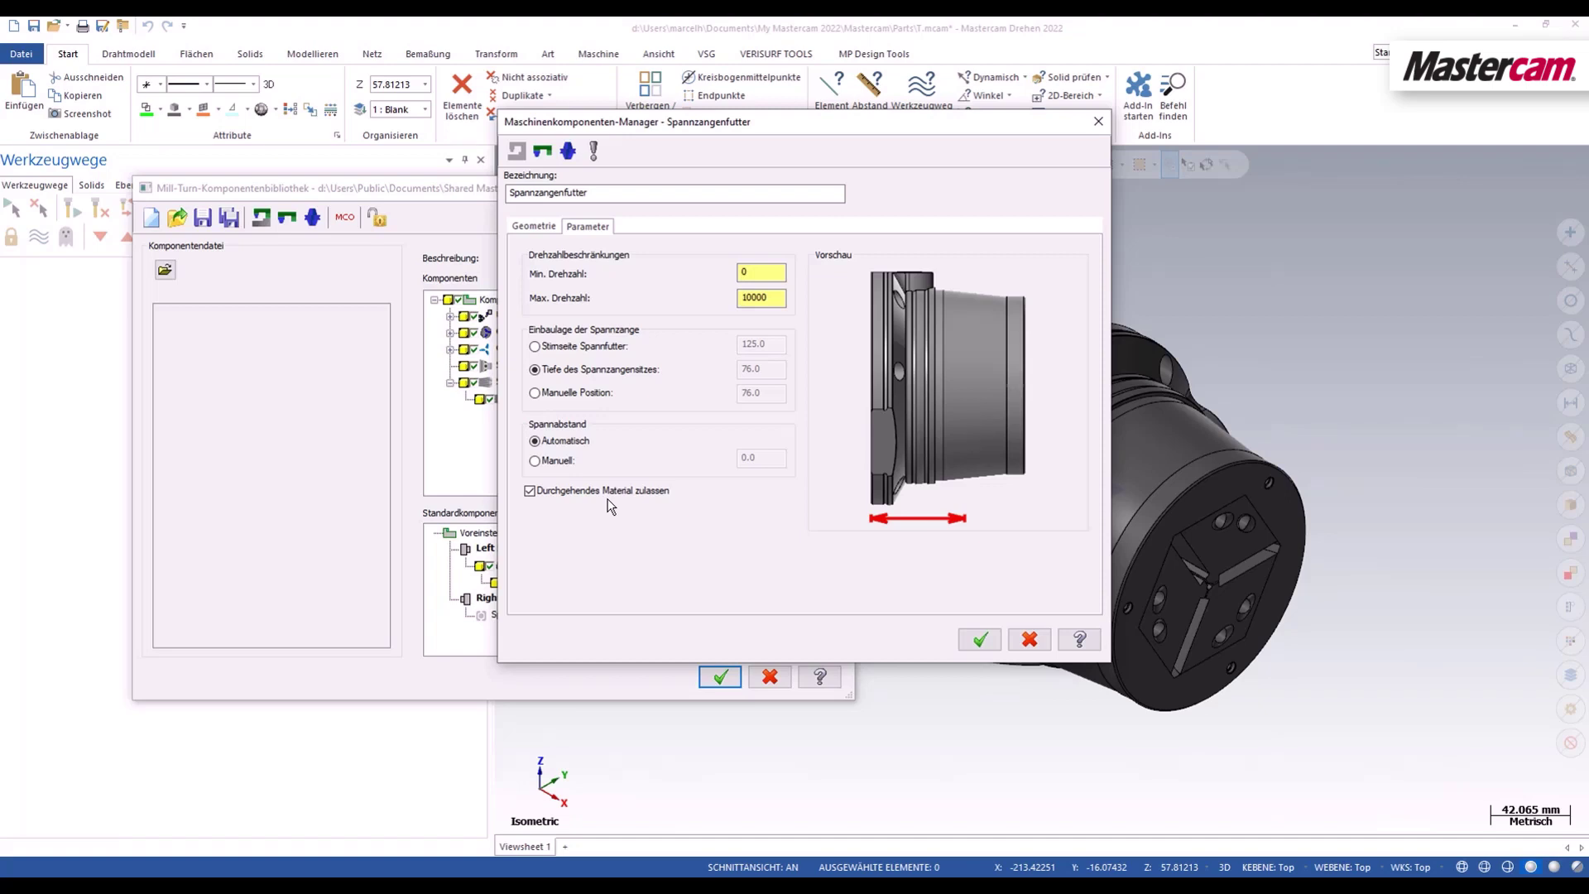
left_click(979, 641)
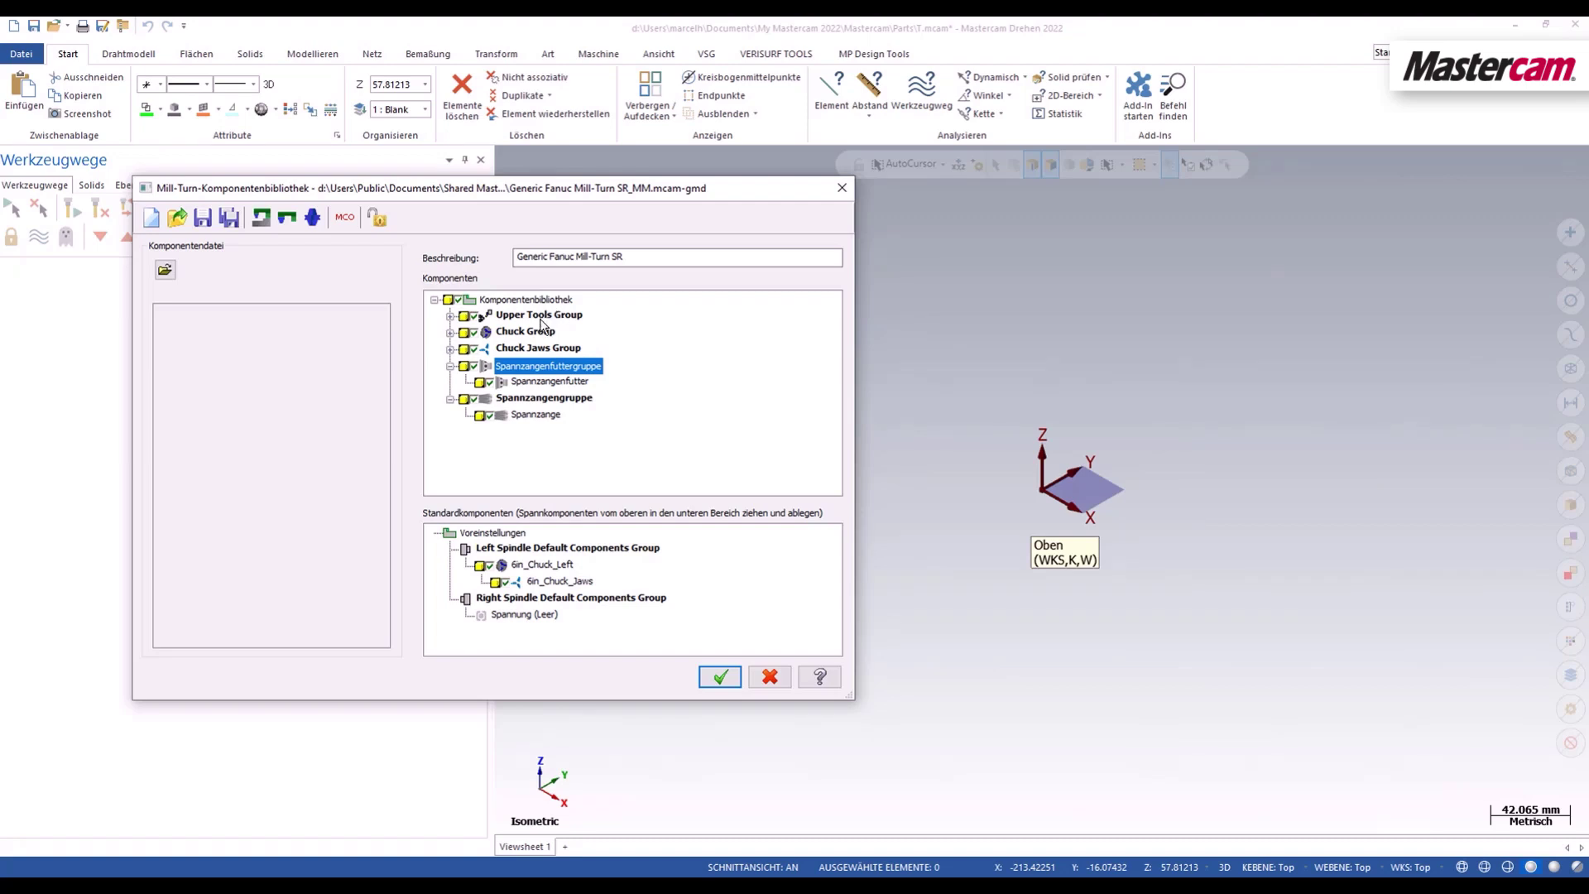
Step: Add Spannzangenfutter to the Right Spindle defaults, with the Spannzange collet in its empty clamp slot
left_click(534, 383)
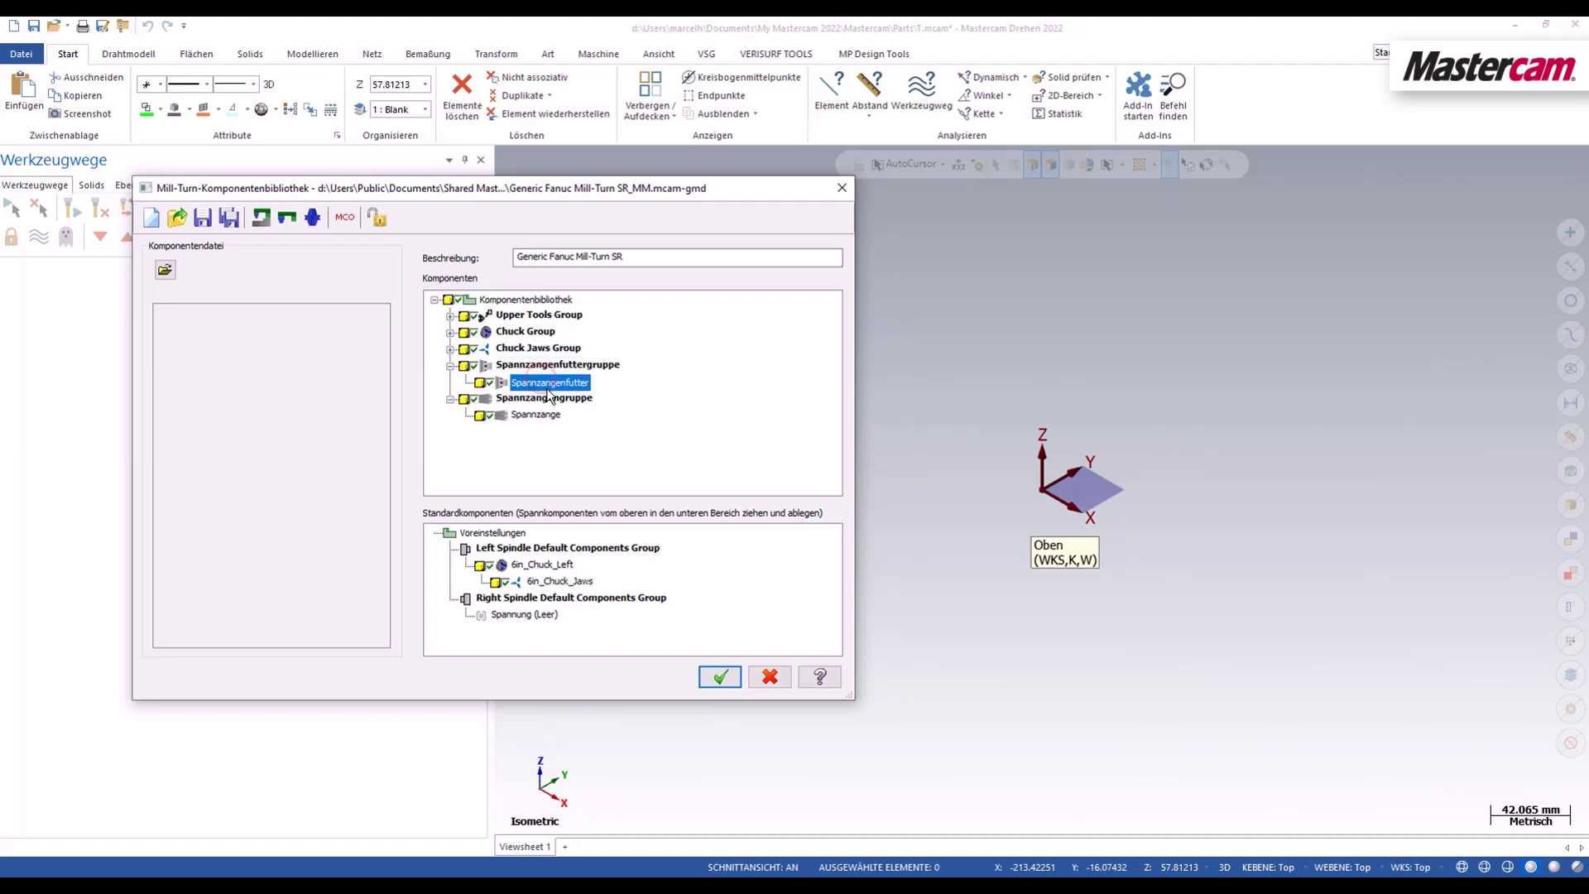
mouse_move(548, 388)
left_mouse_down()
mouse_move(531, 550)
mouse_move(503, 621)
left_mouse_up()
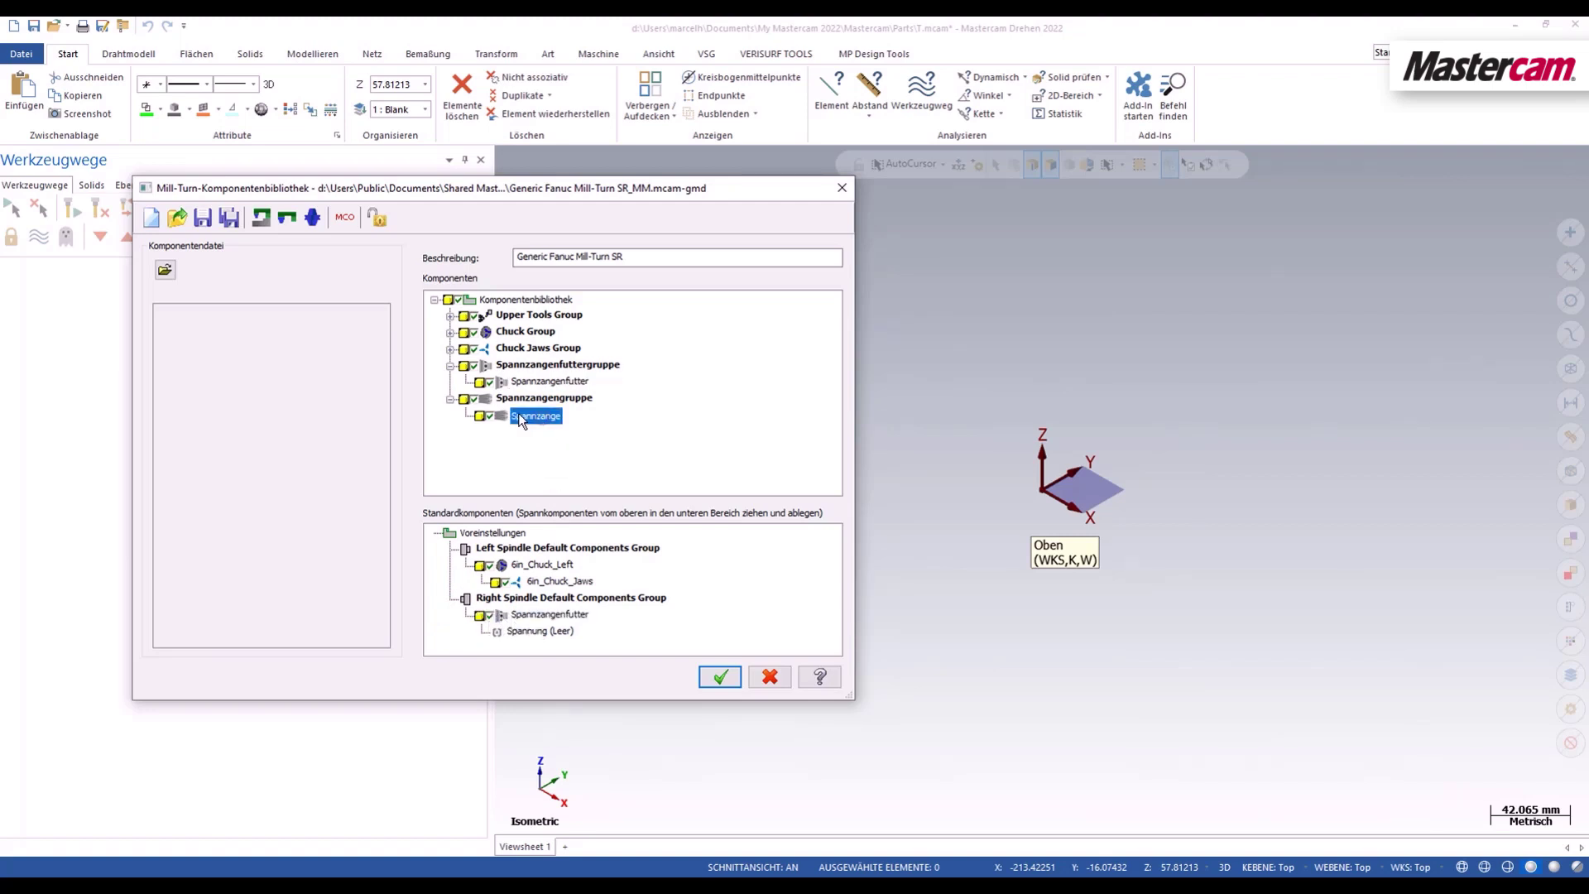
left_click_drag(520, 415, 529, 627)
Step: Preview the right spindle's collet chuck assembly via Ansicht, orbiting to inspect it
left_click(553, 620)
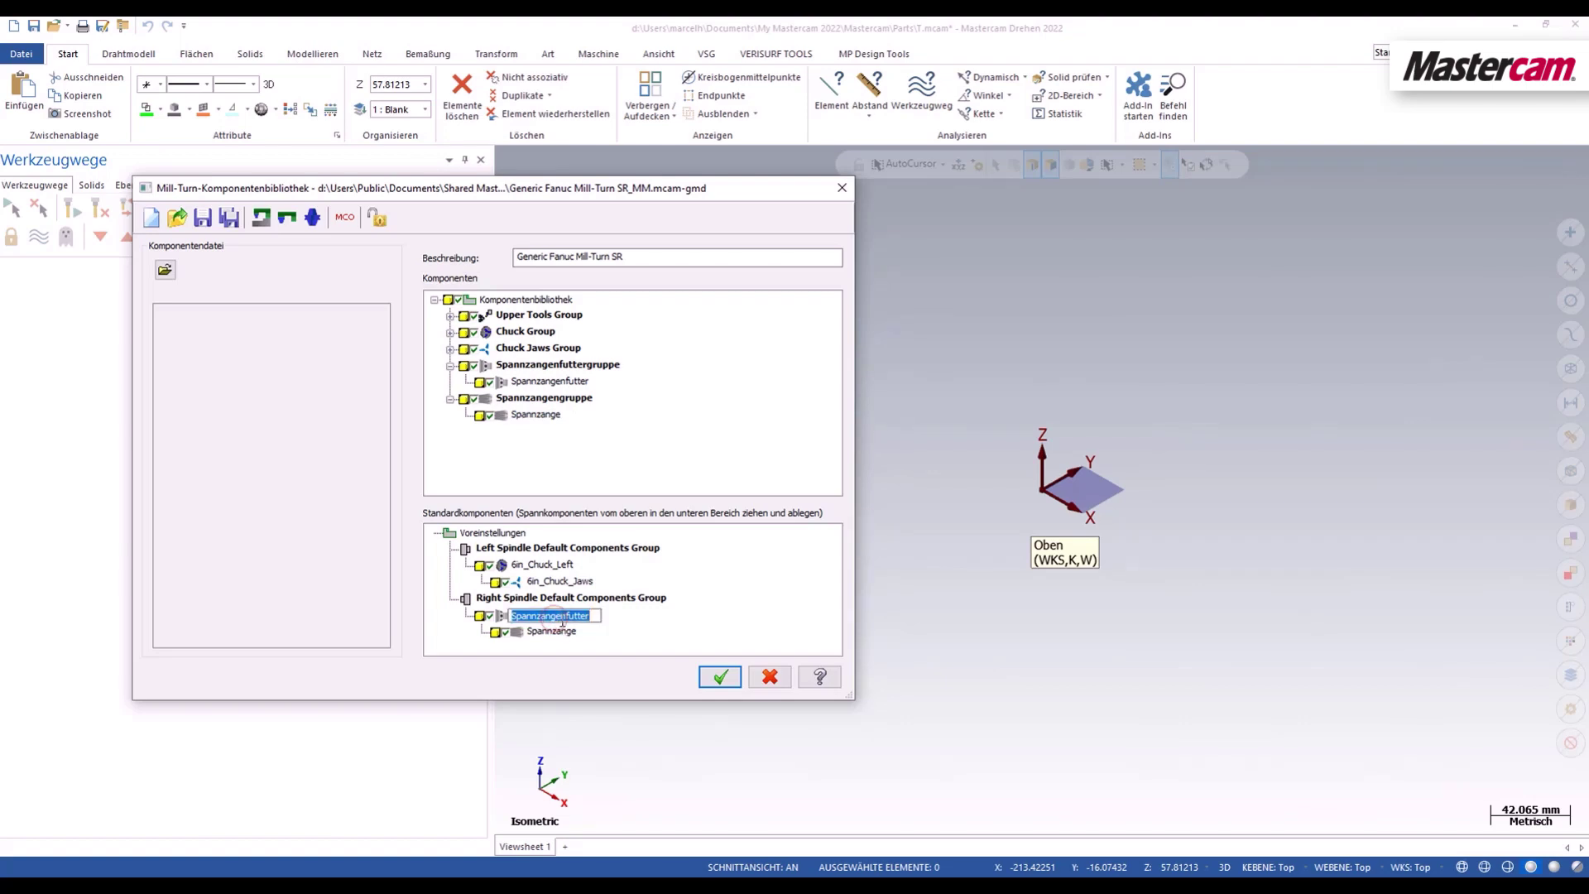
right_click(504, 619)
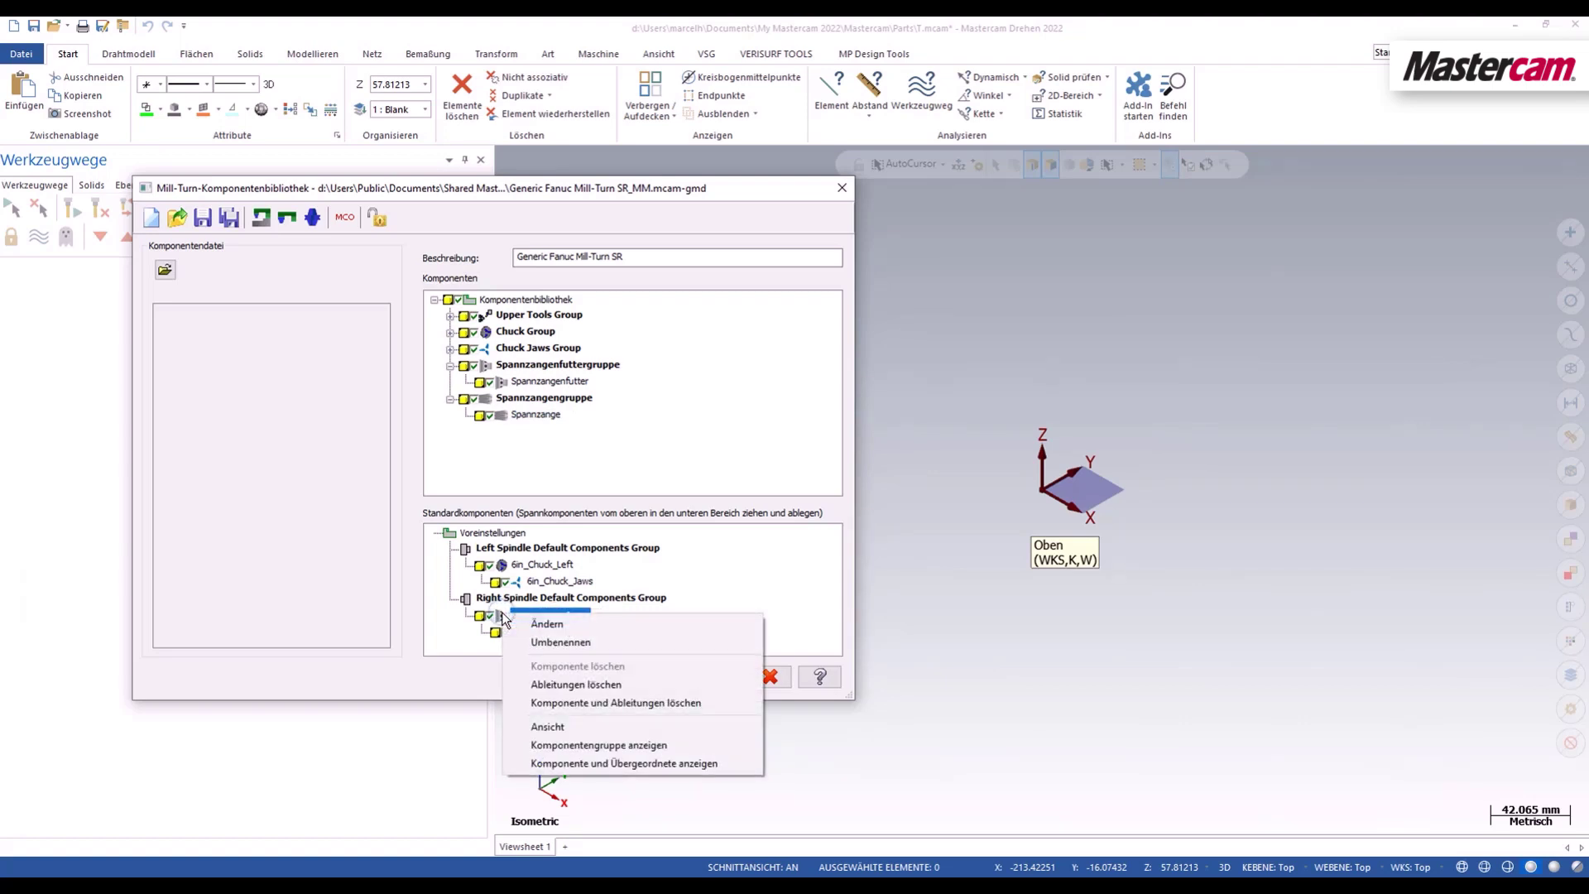
left_click(662, 752)
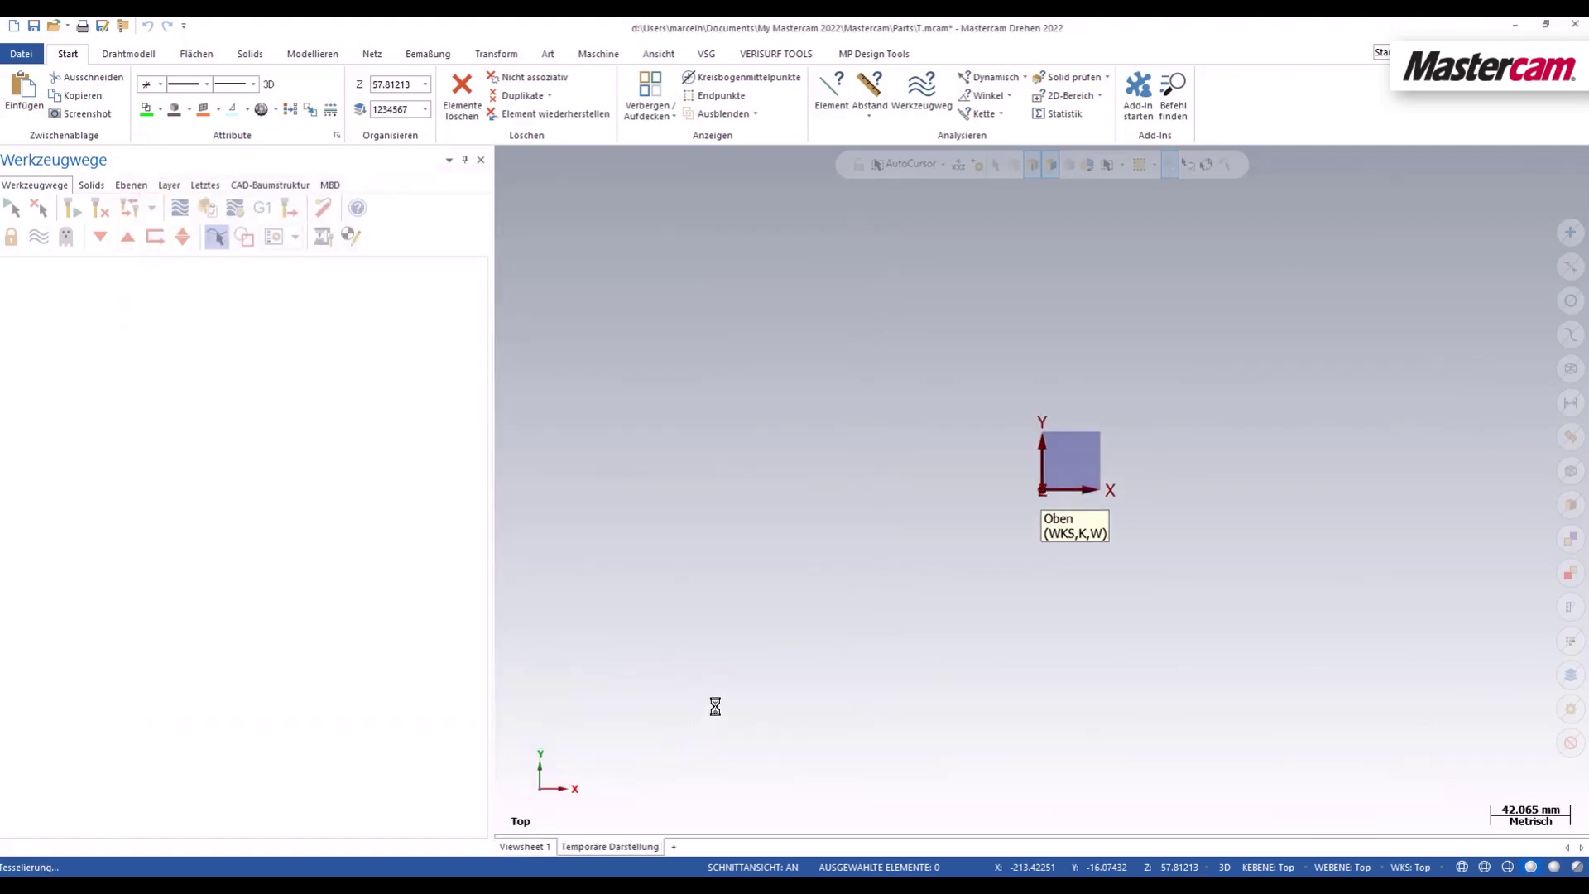
middle_click_drag(789, 644, 1003, 571)
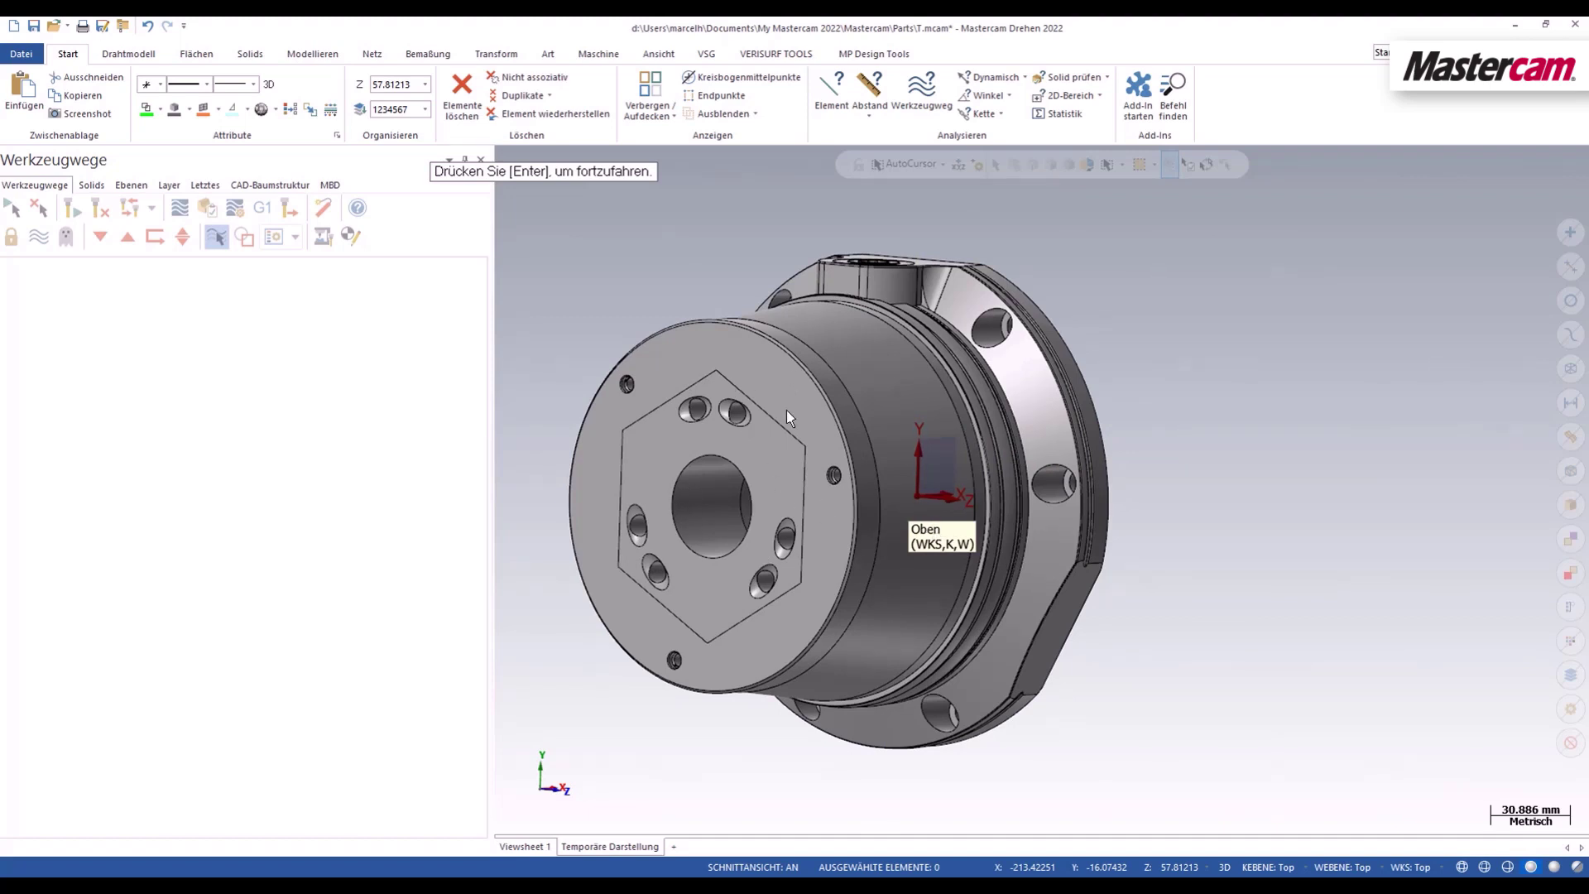
key("Return")
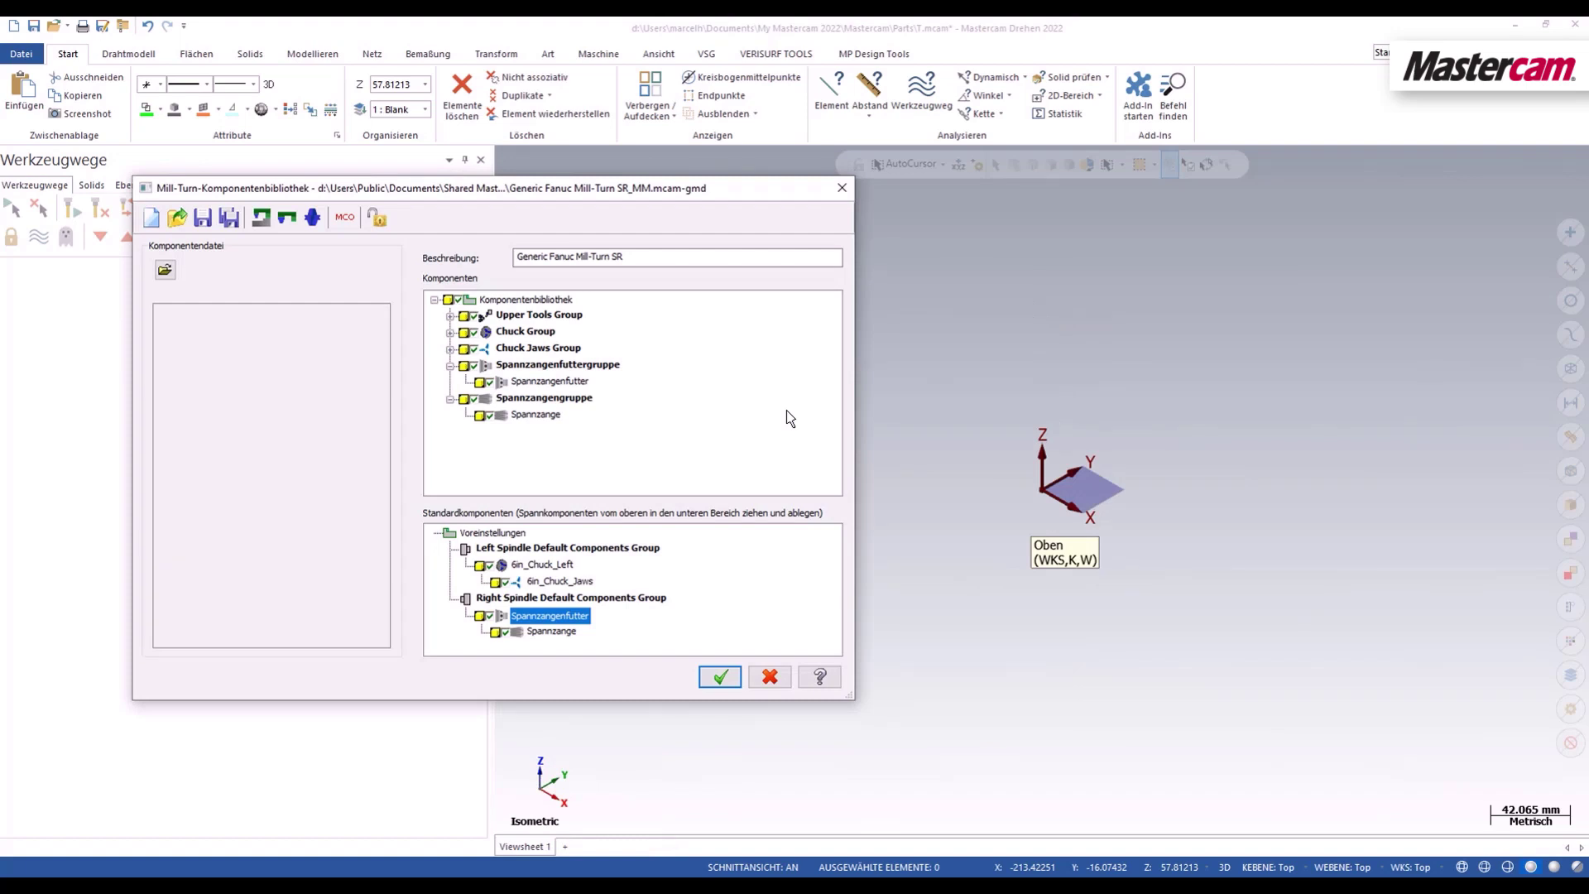
Step: Save the component library and open Webinar.mcam from the recent documents list
left_click(200, 220)
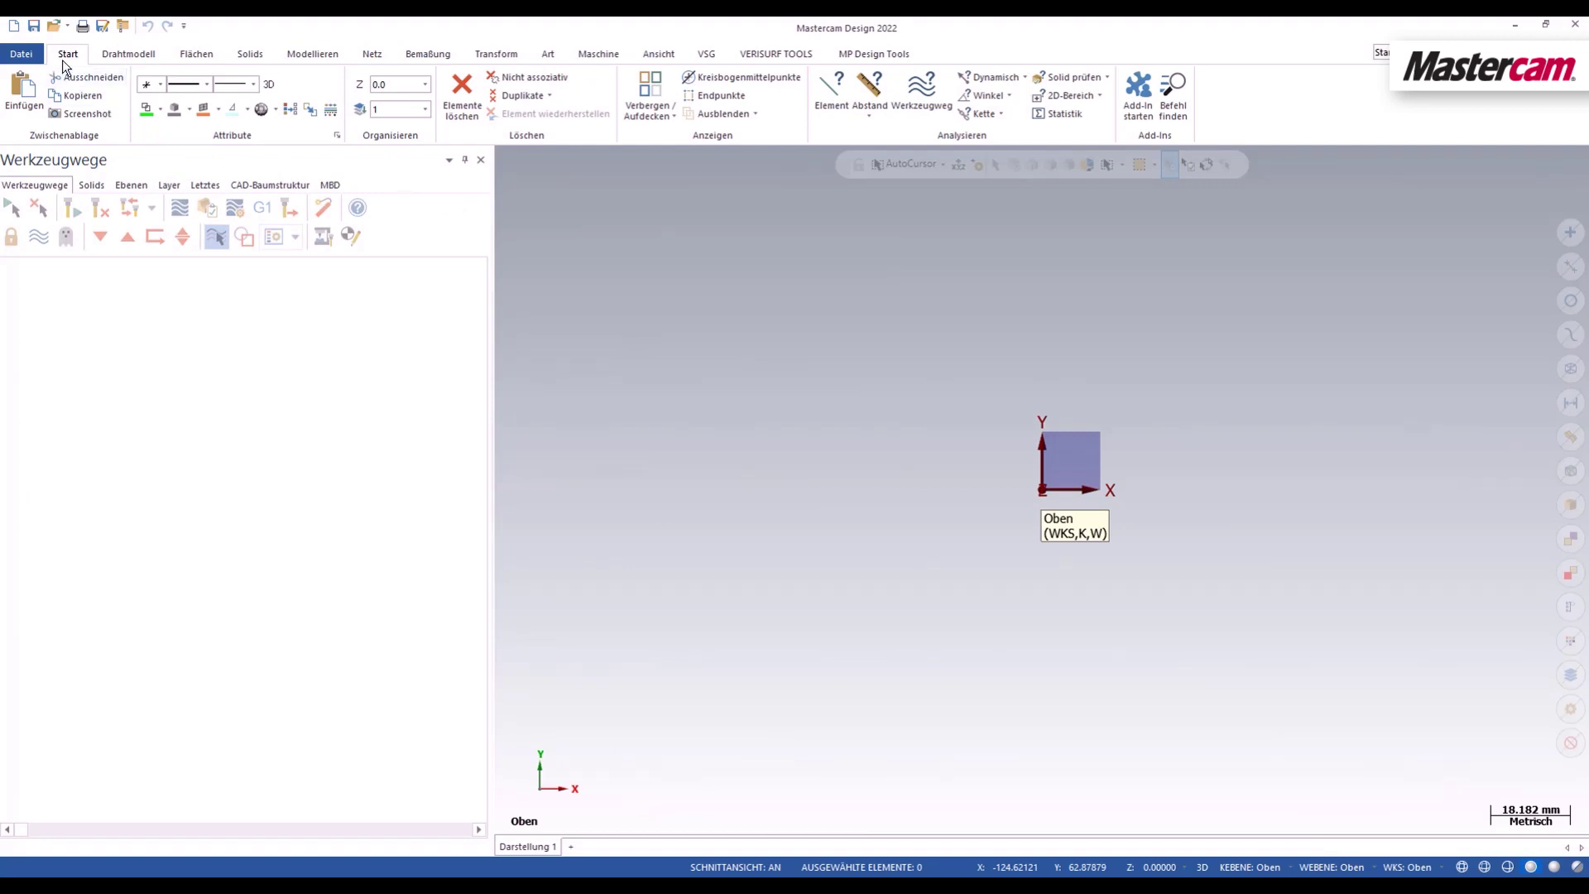
left_click(67, 27)
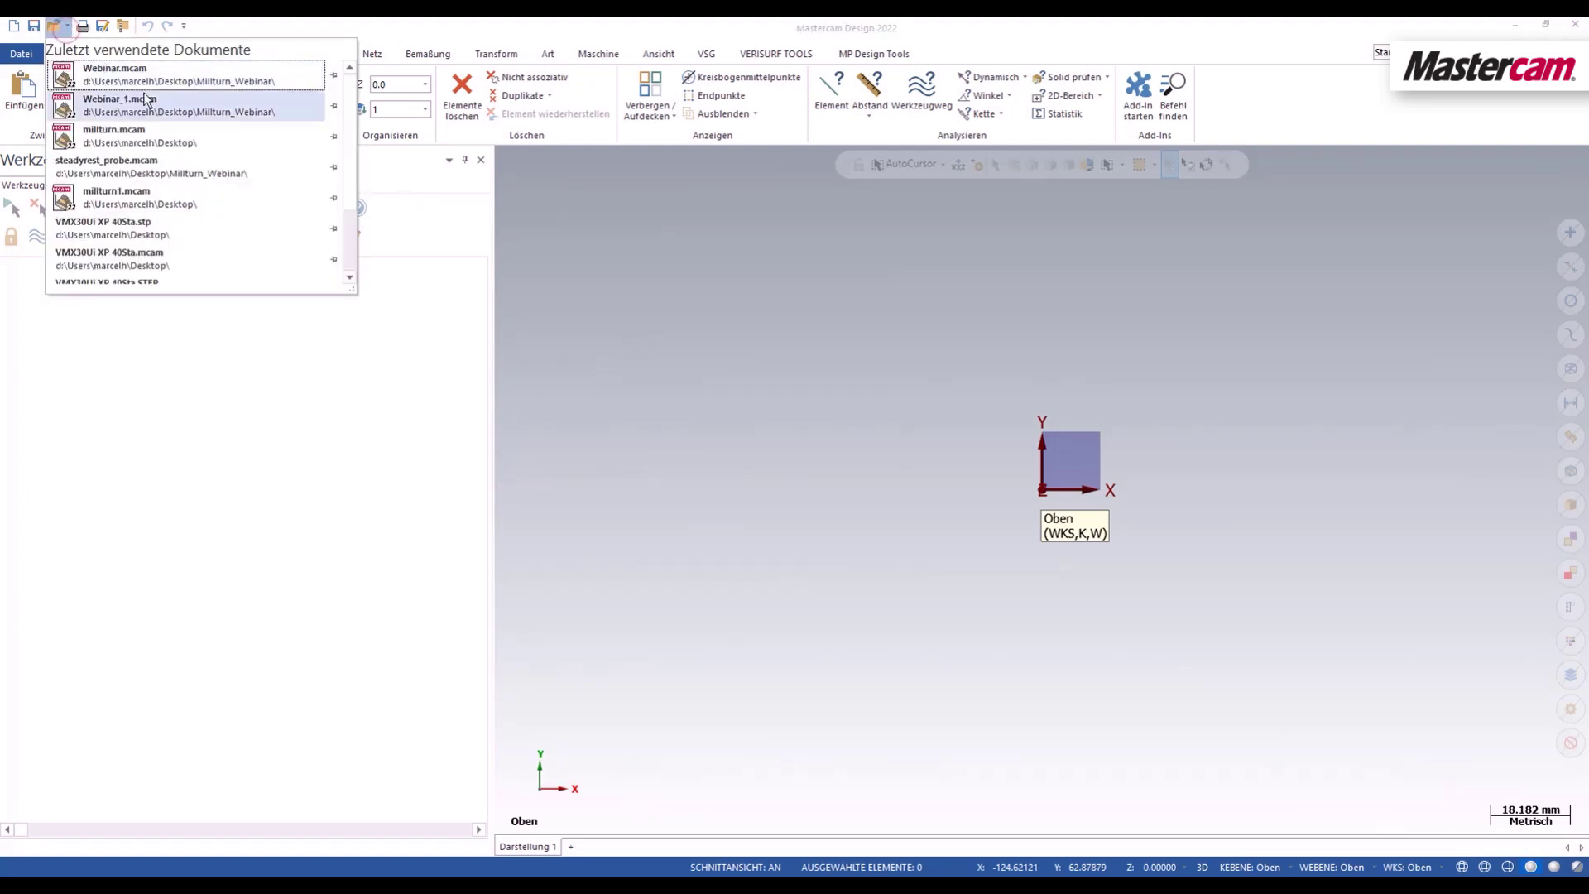
left_click(165, 86)
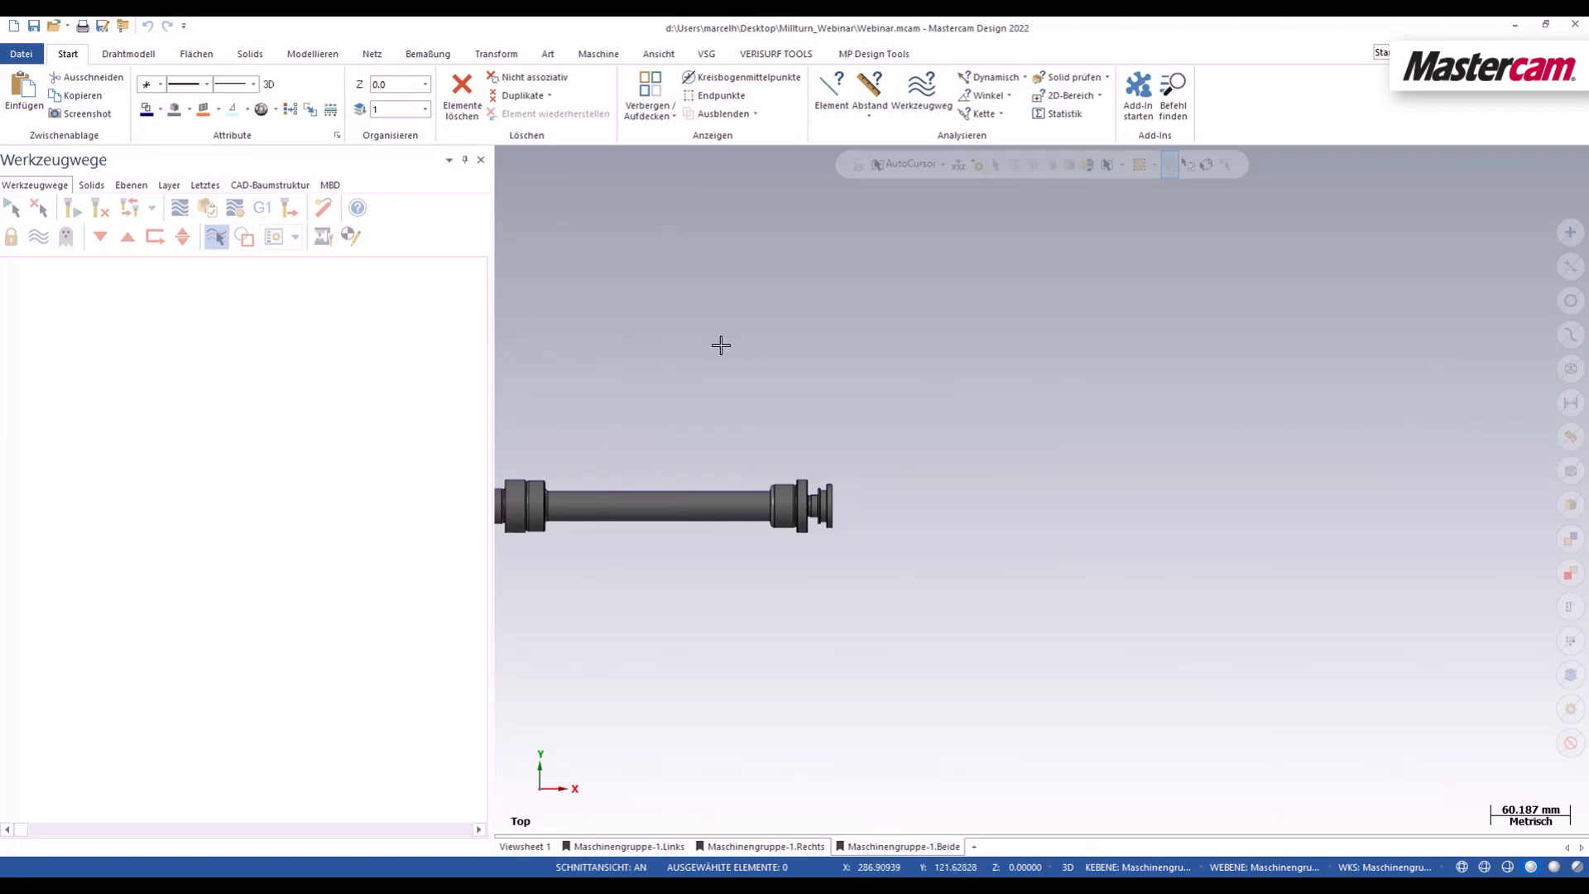
Step: Assign Generic Fanuc Mill-Turn SR.machine from the Maschine tab's Mill-Turn list
left_click(594, 58)
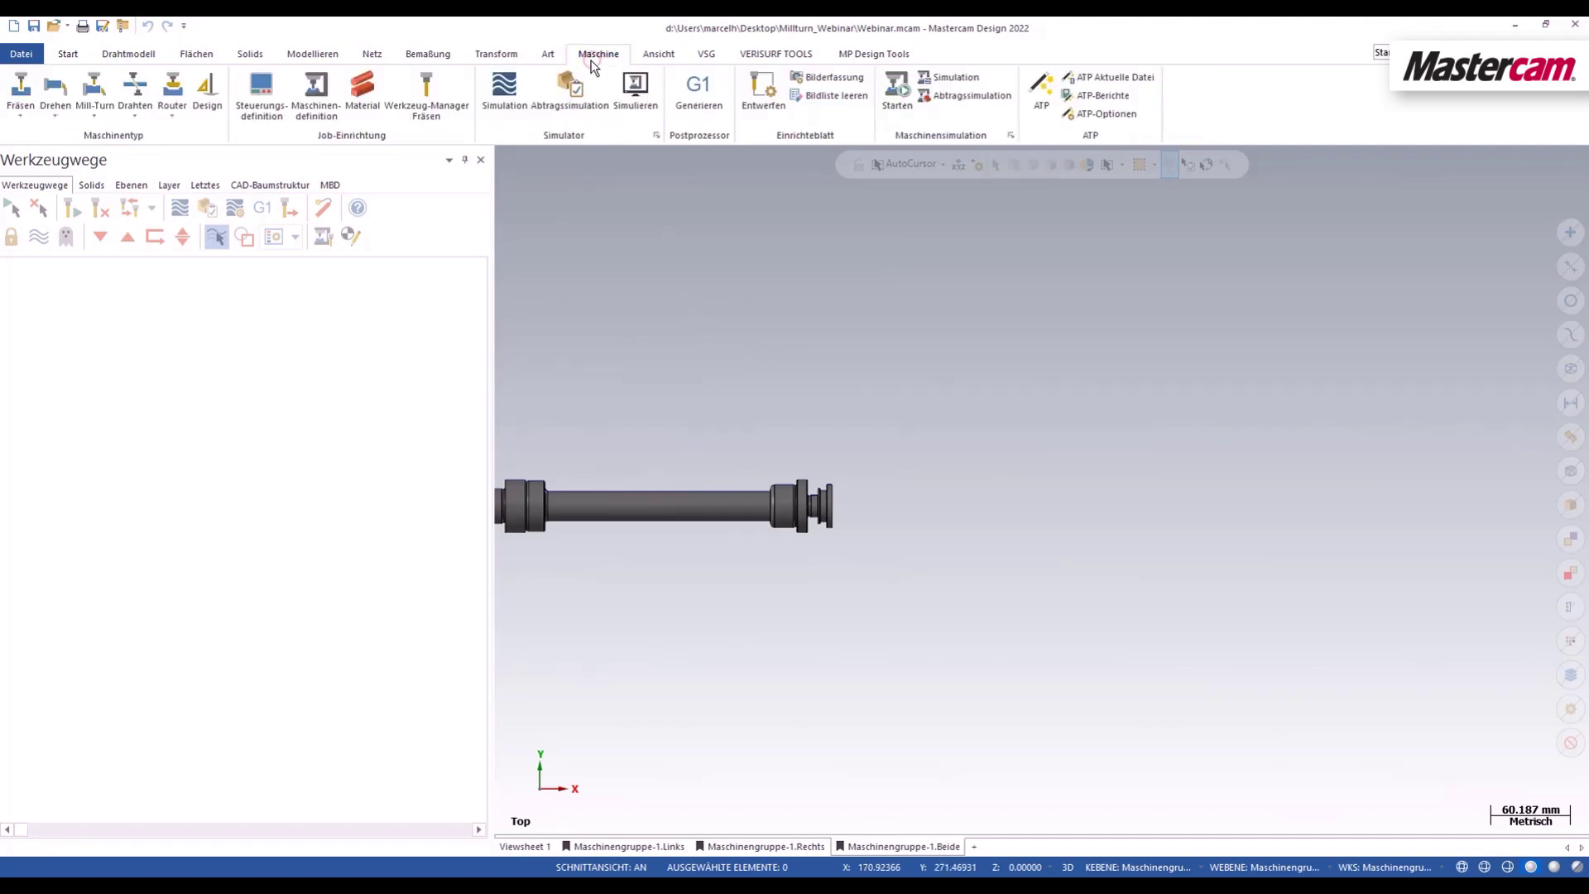
left_click(94, 103)
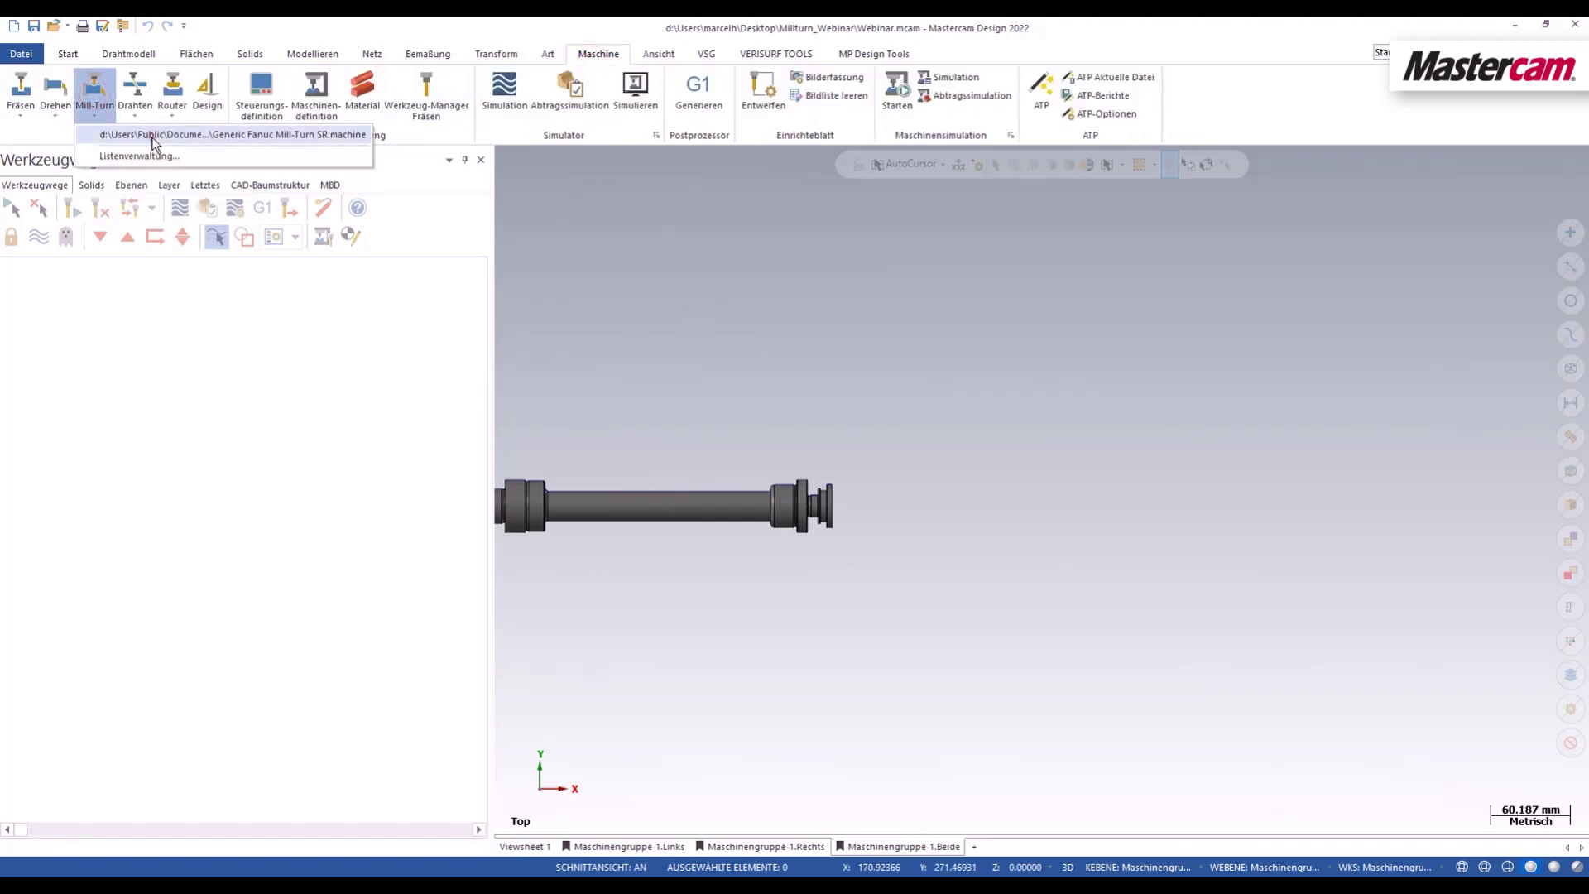
left_click(154, 135)
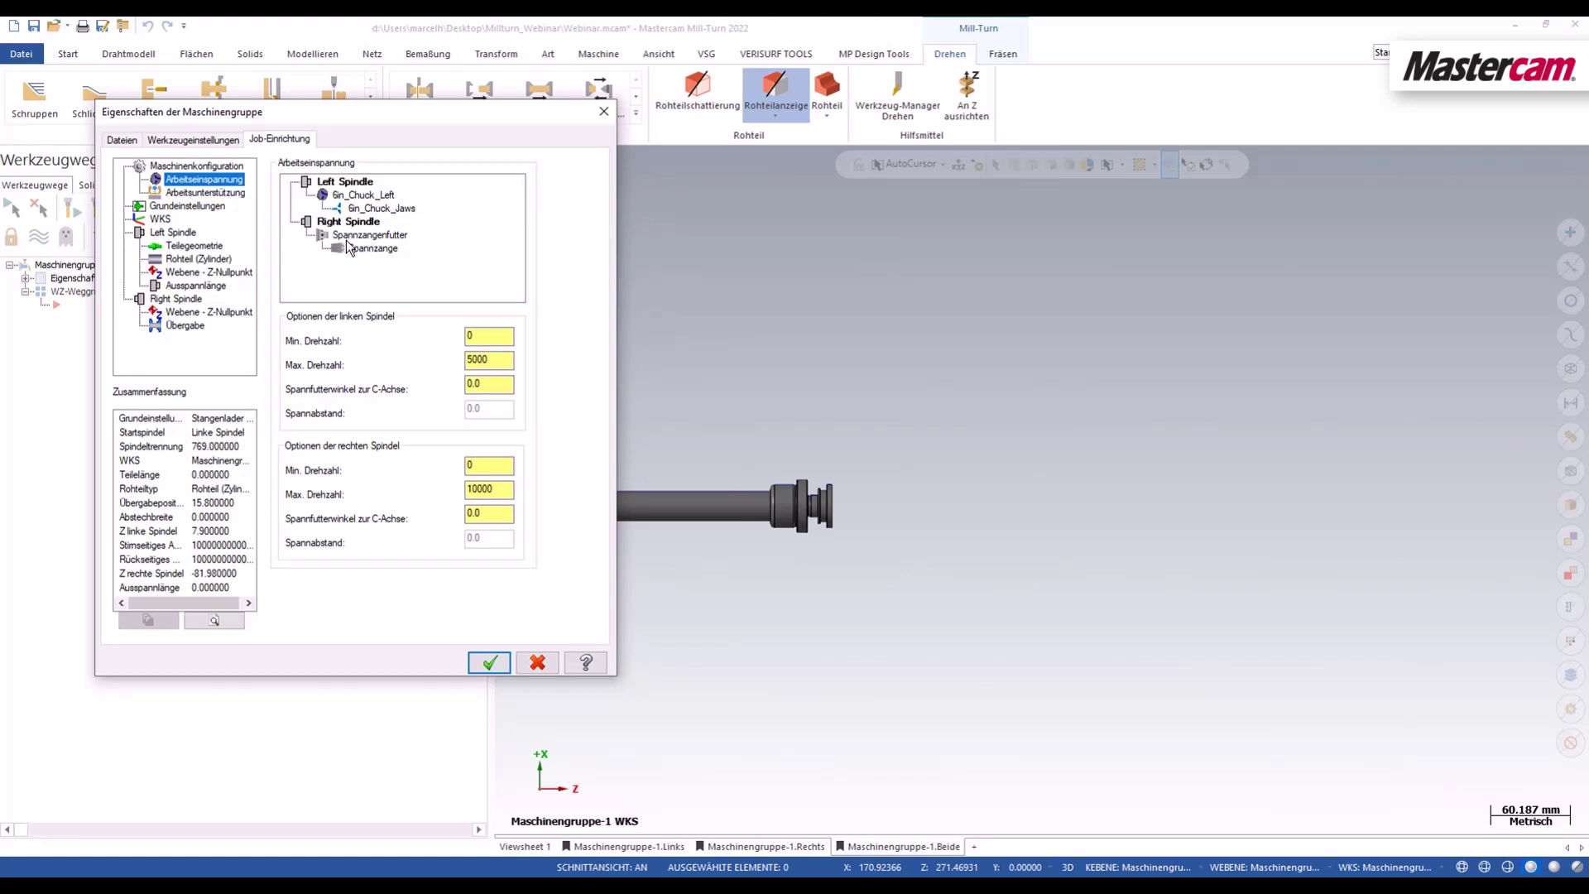
Step: Open the right spindle's Spannzangenfutter for editing with Spannzangenfutter ändern
right_click(361, 237)
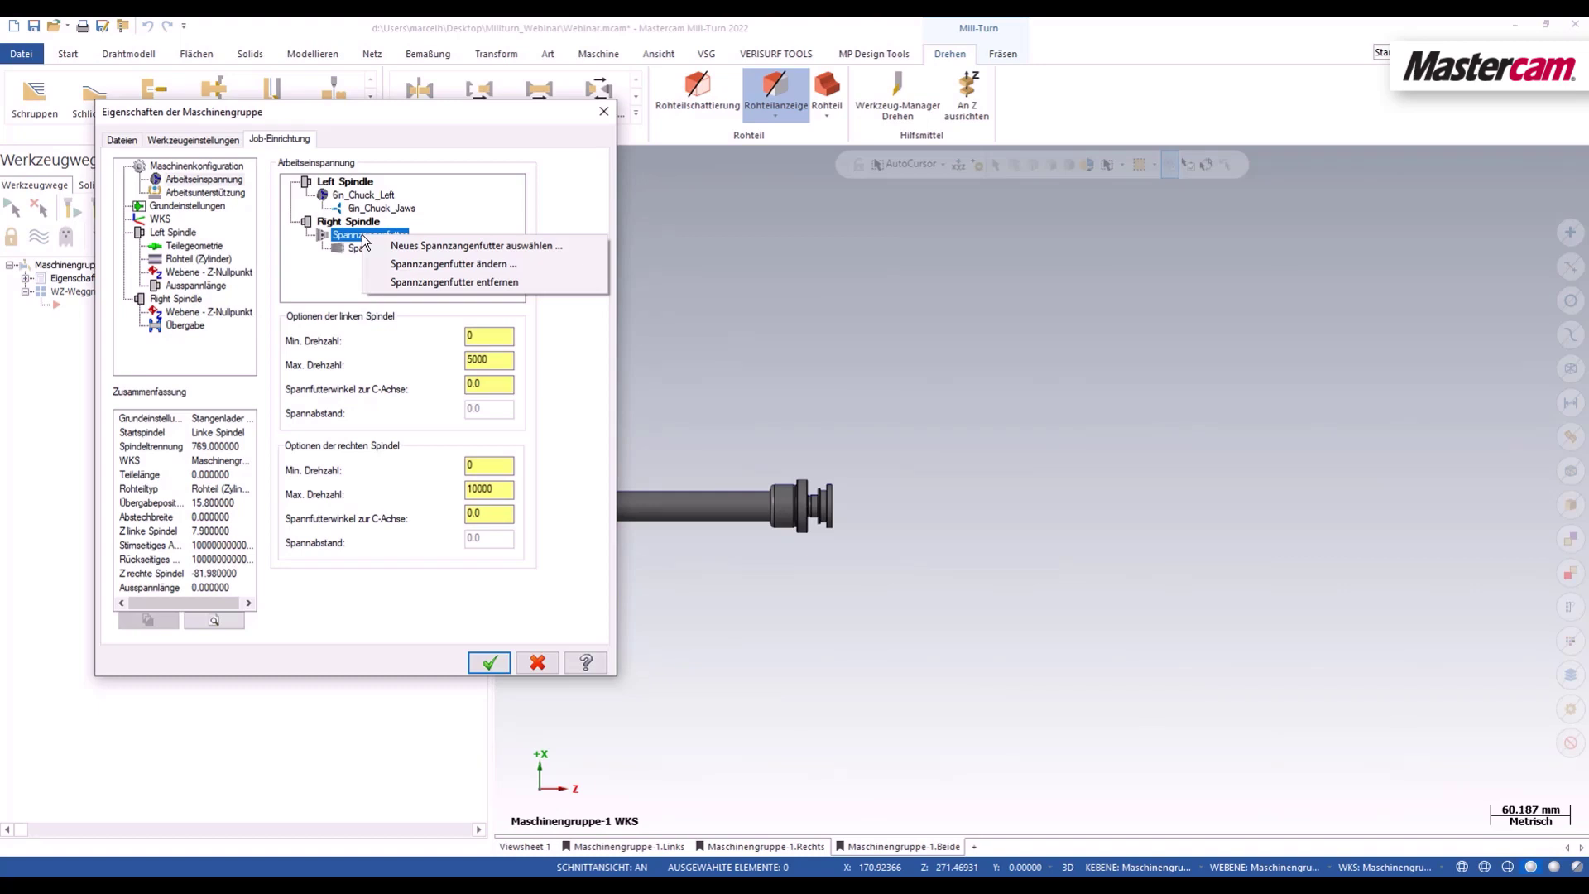
left_click(413, 330)
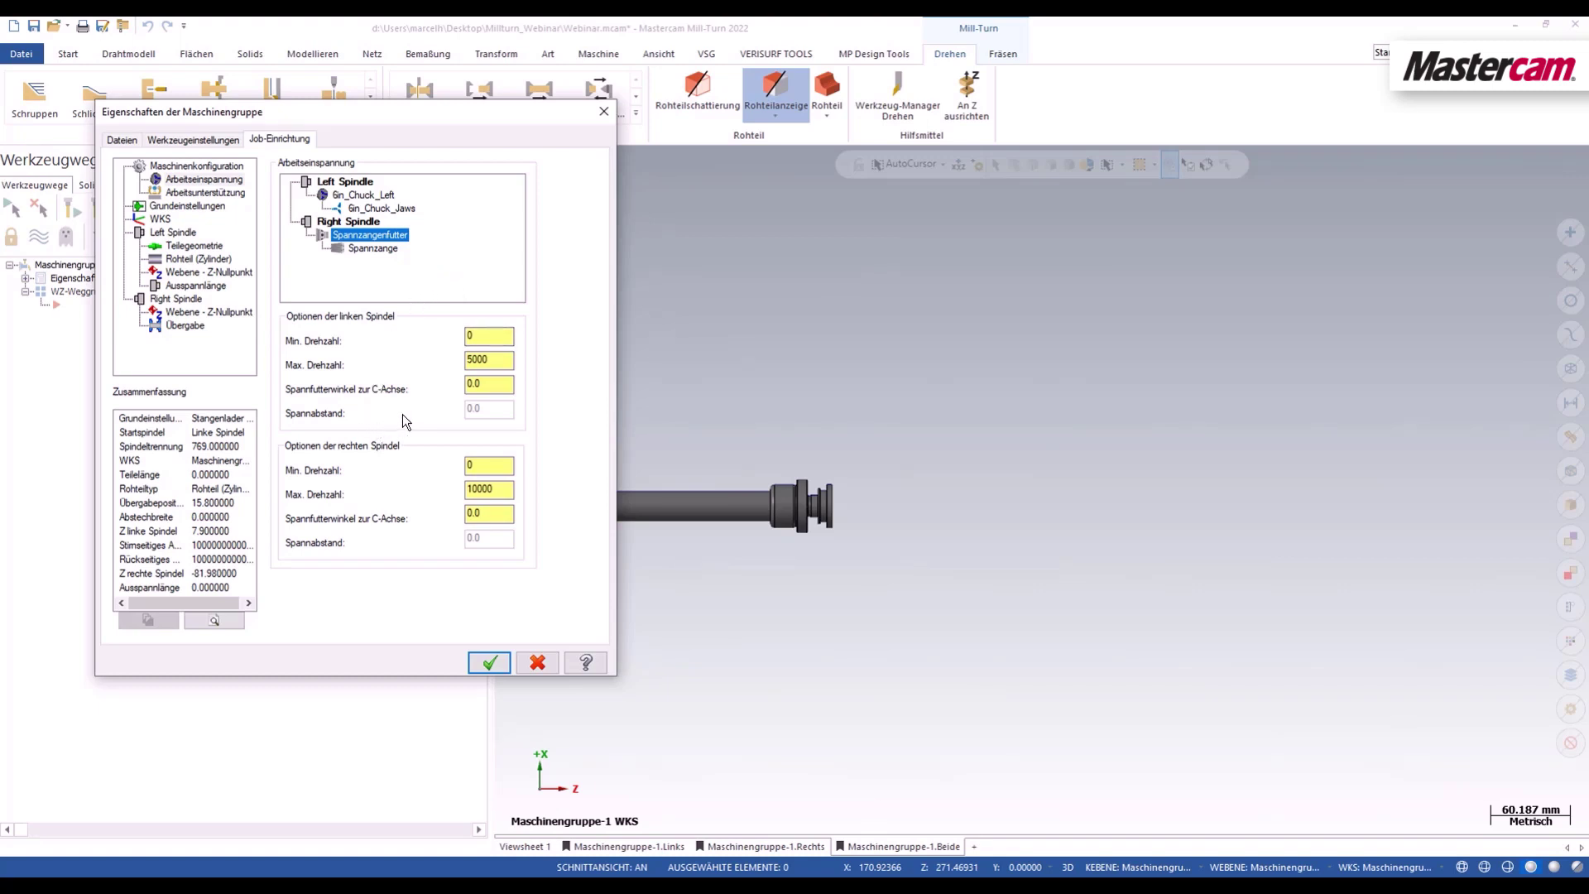
right_click(380, 236)
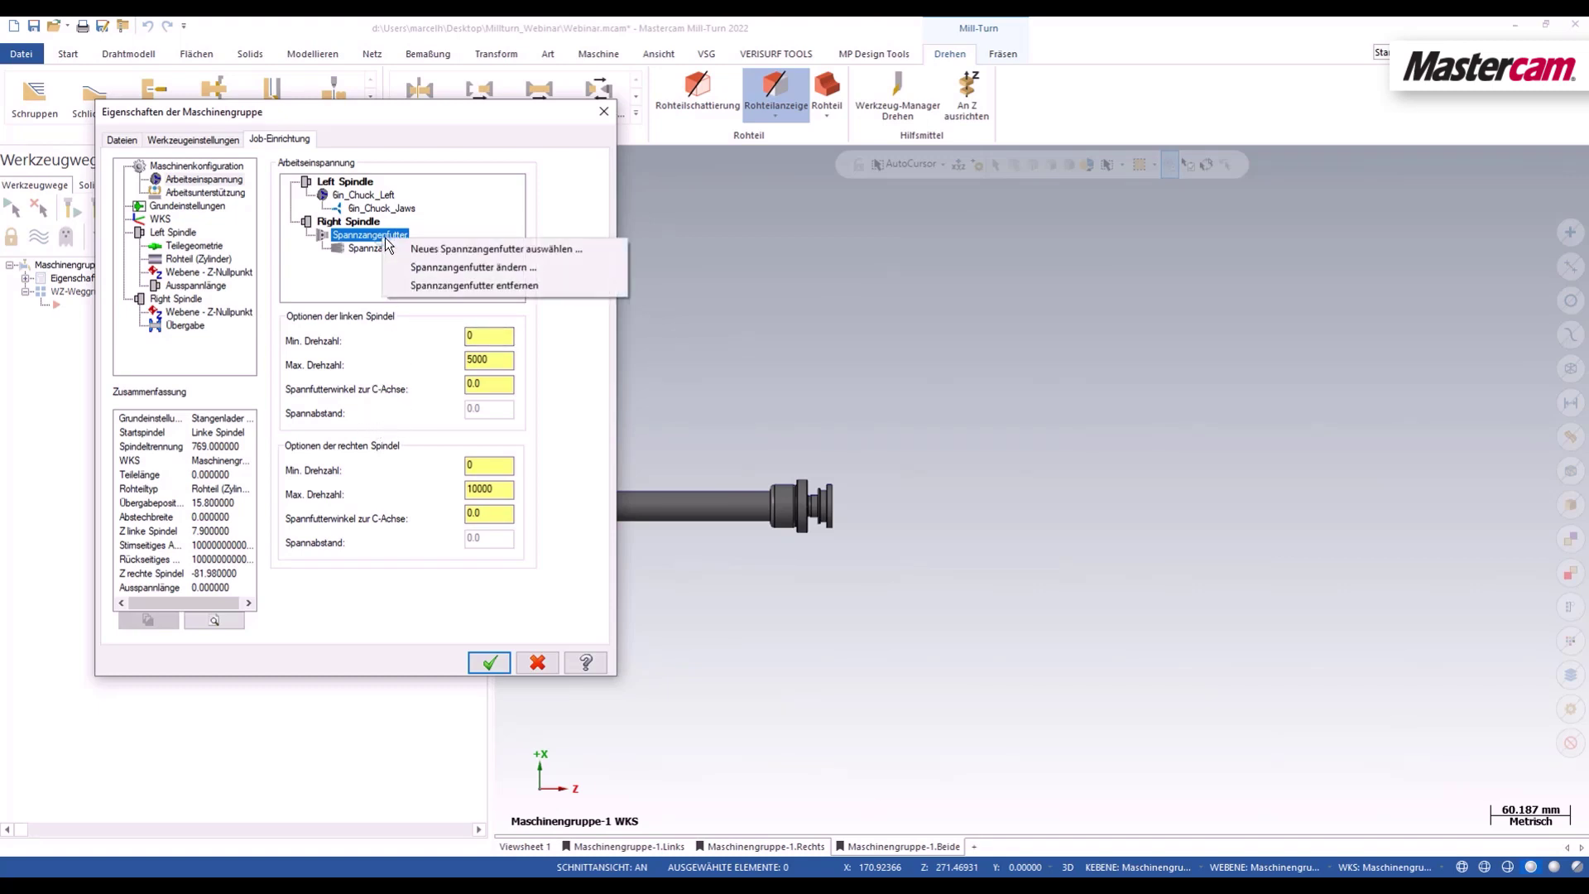
left_click(482, 275)
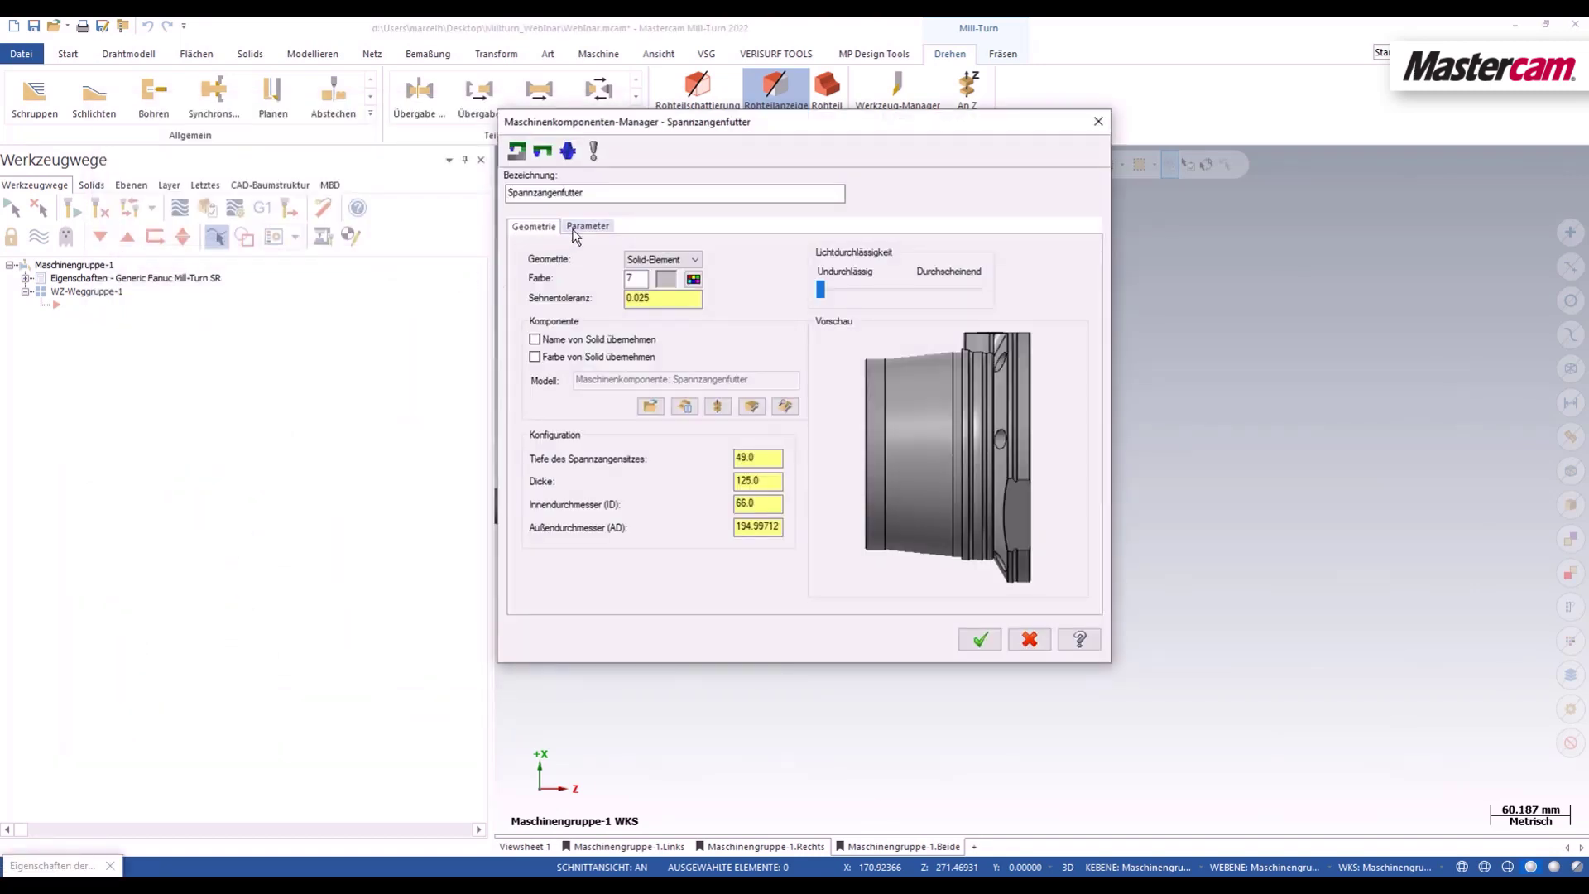
Step: Check the chuck's Parameter tab speed and mounting values, then close the component manager with OK
left_click(582, 226)
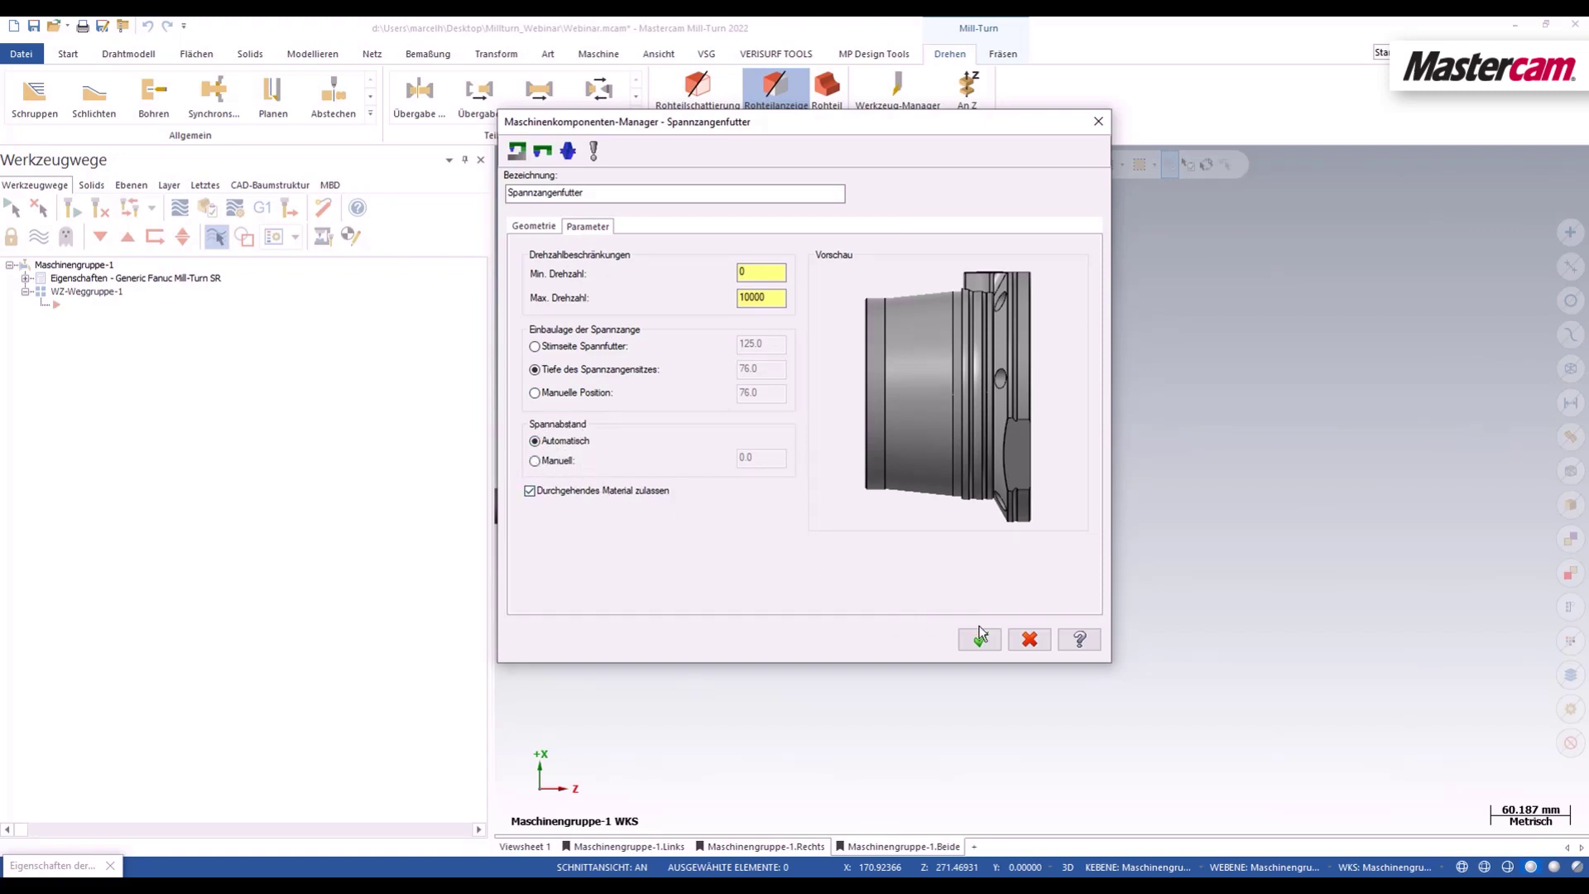
left_click(1026, 640)
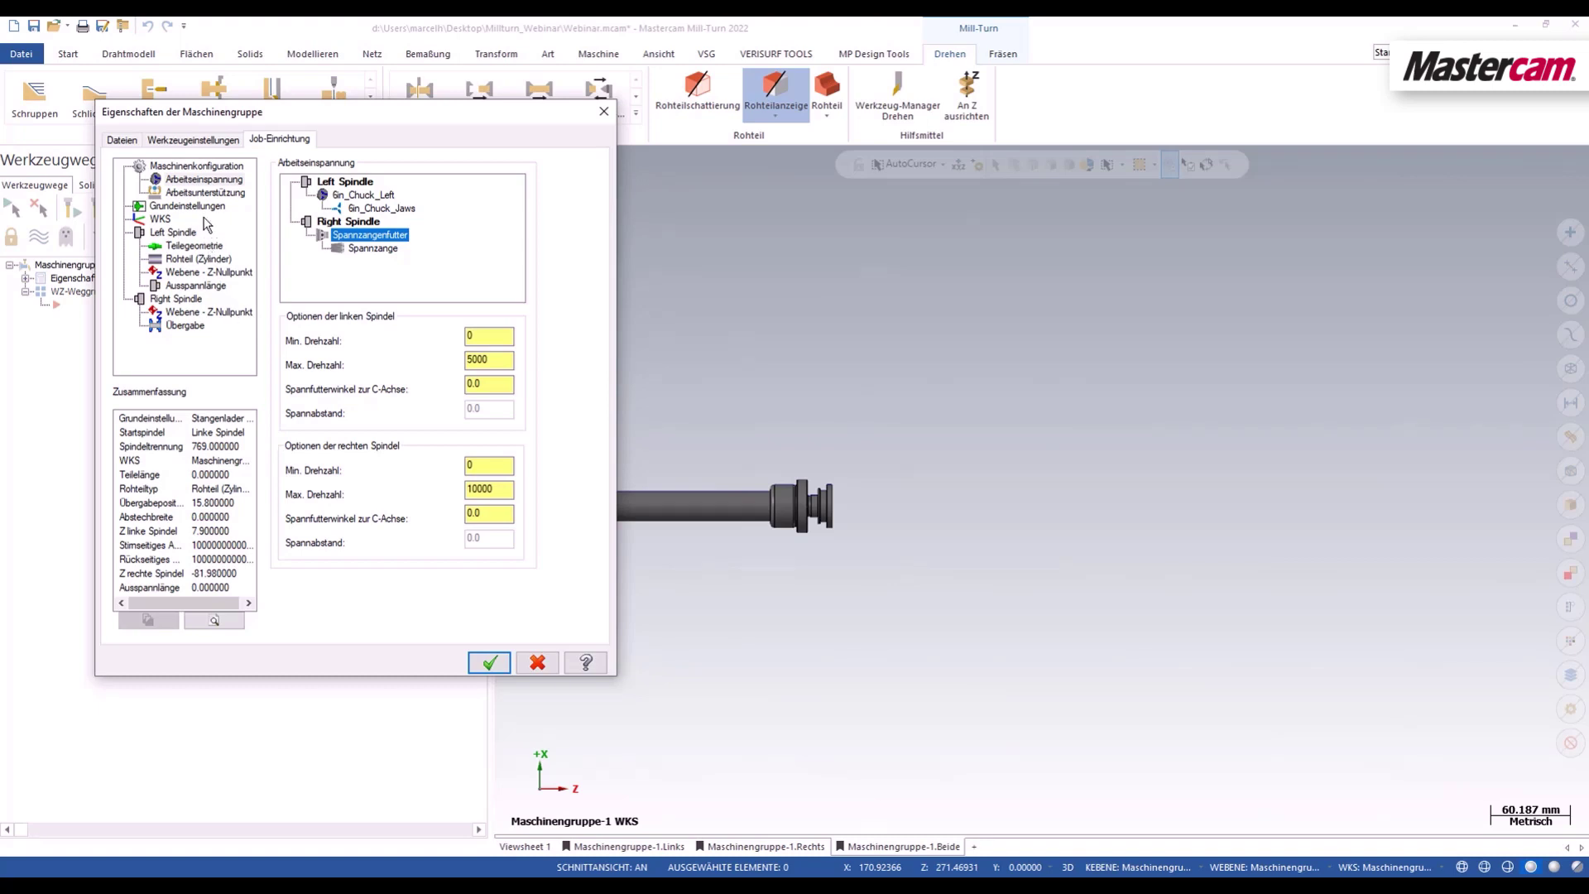
Step: Inspect the Mill-Turn Standalone Steady Rest via Lünette ändern, cancel, then show Grundeinstellungen
left_click(226, 192)
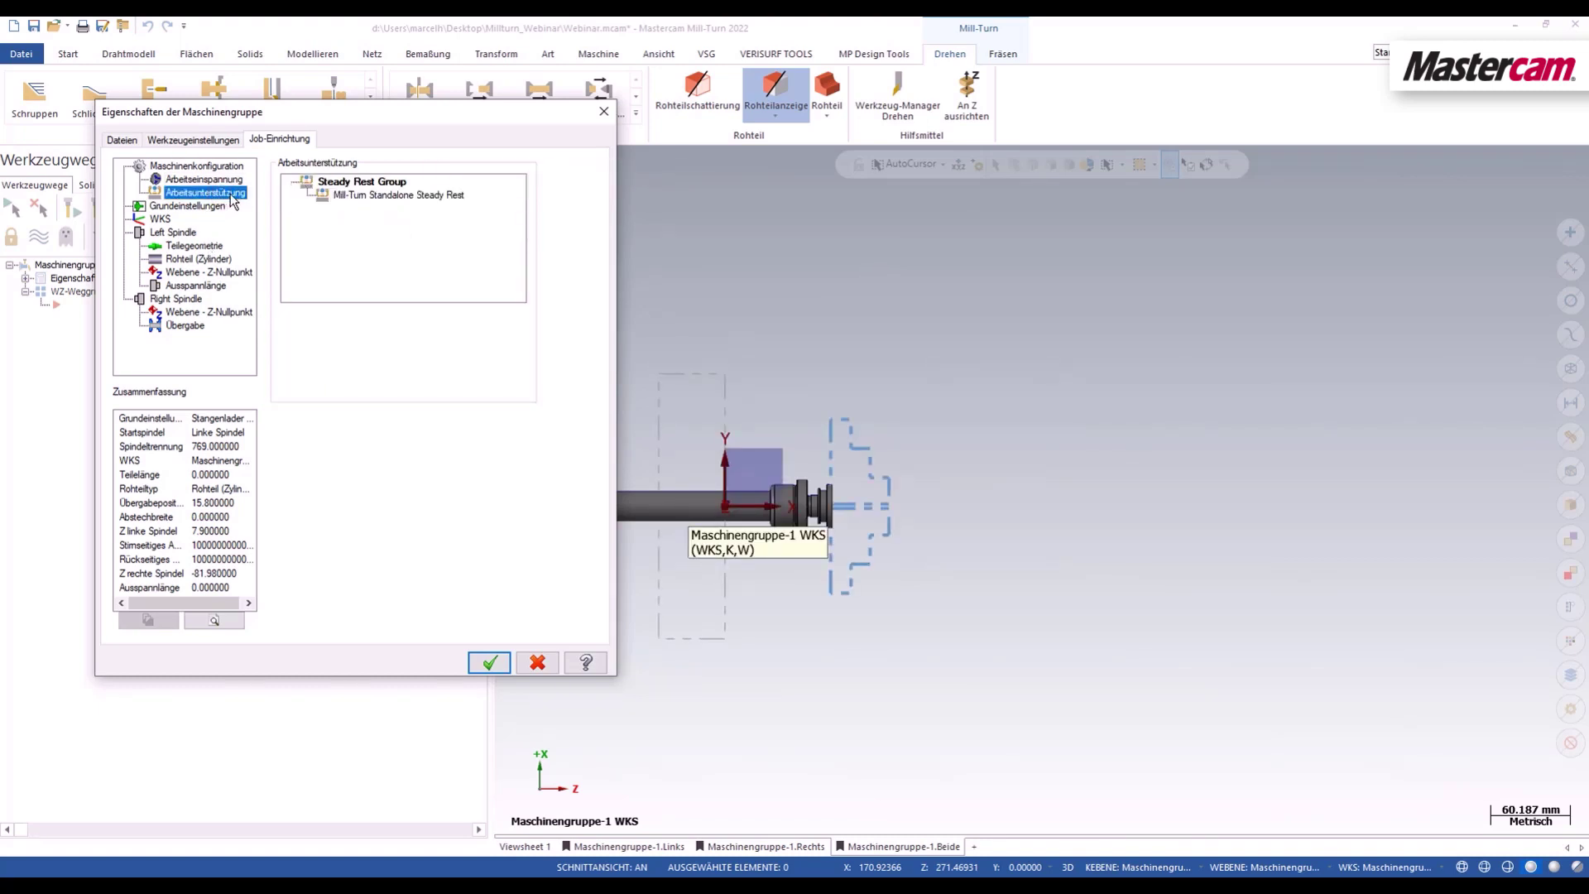
left_click(366, 197)
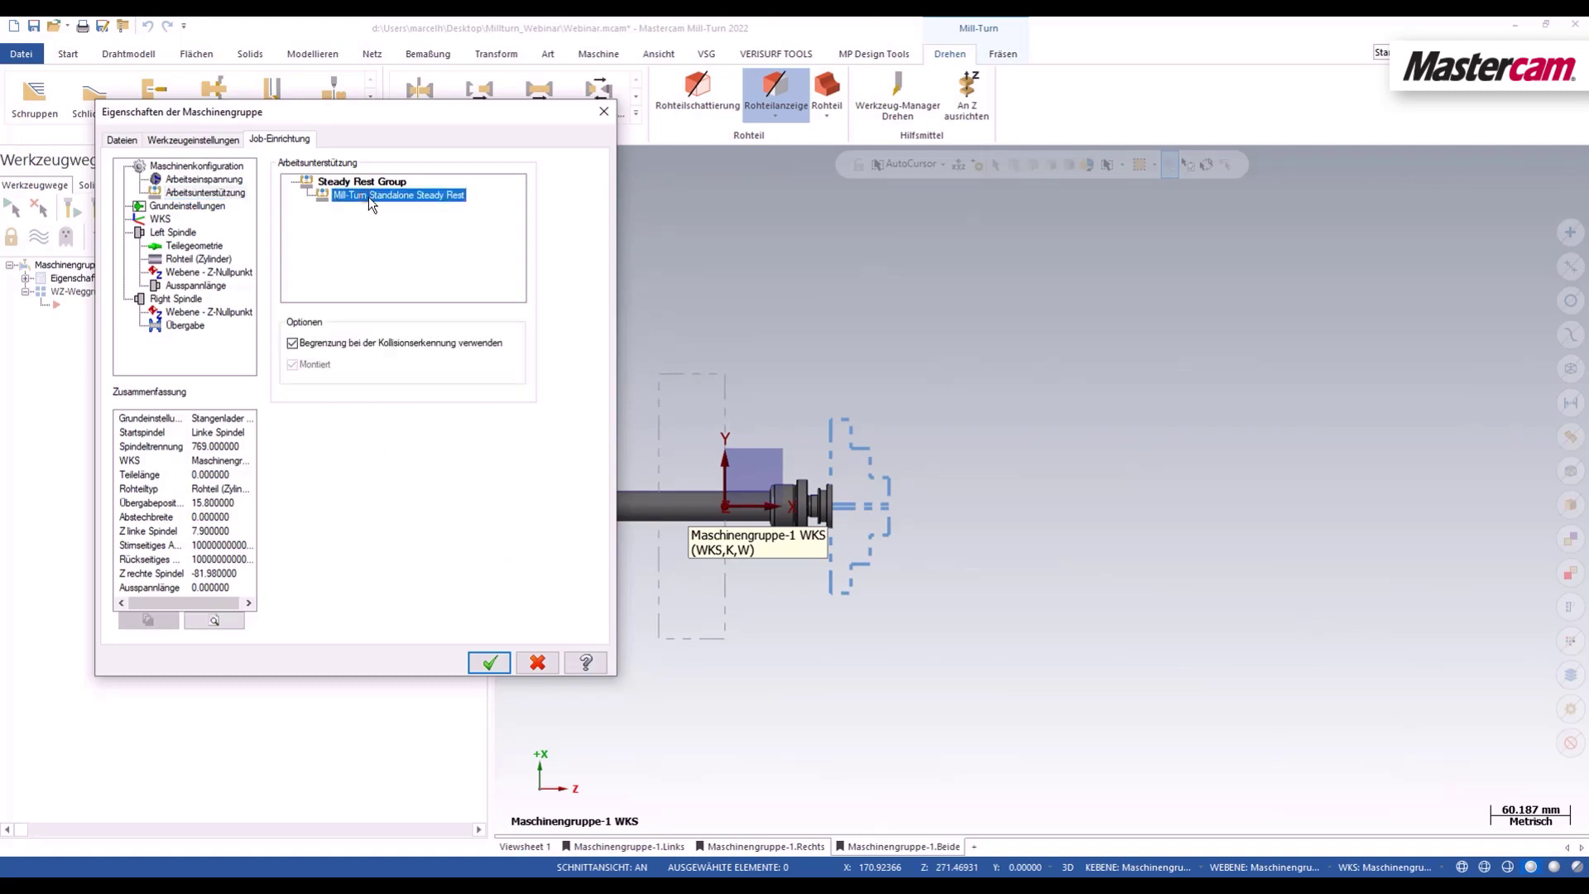
right_click(376, 197)
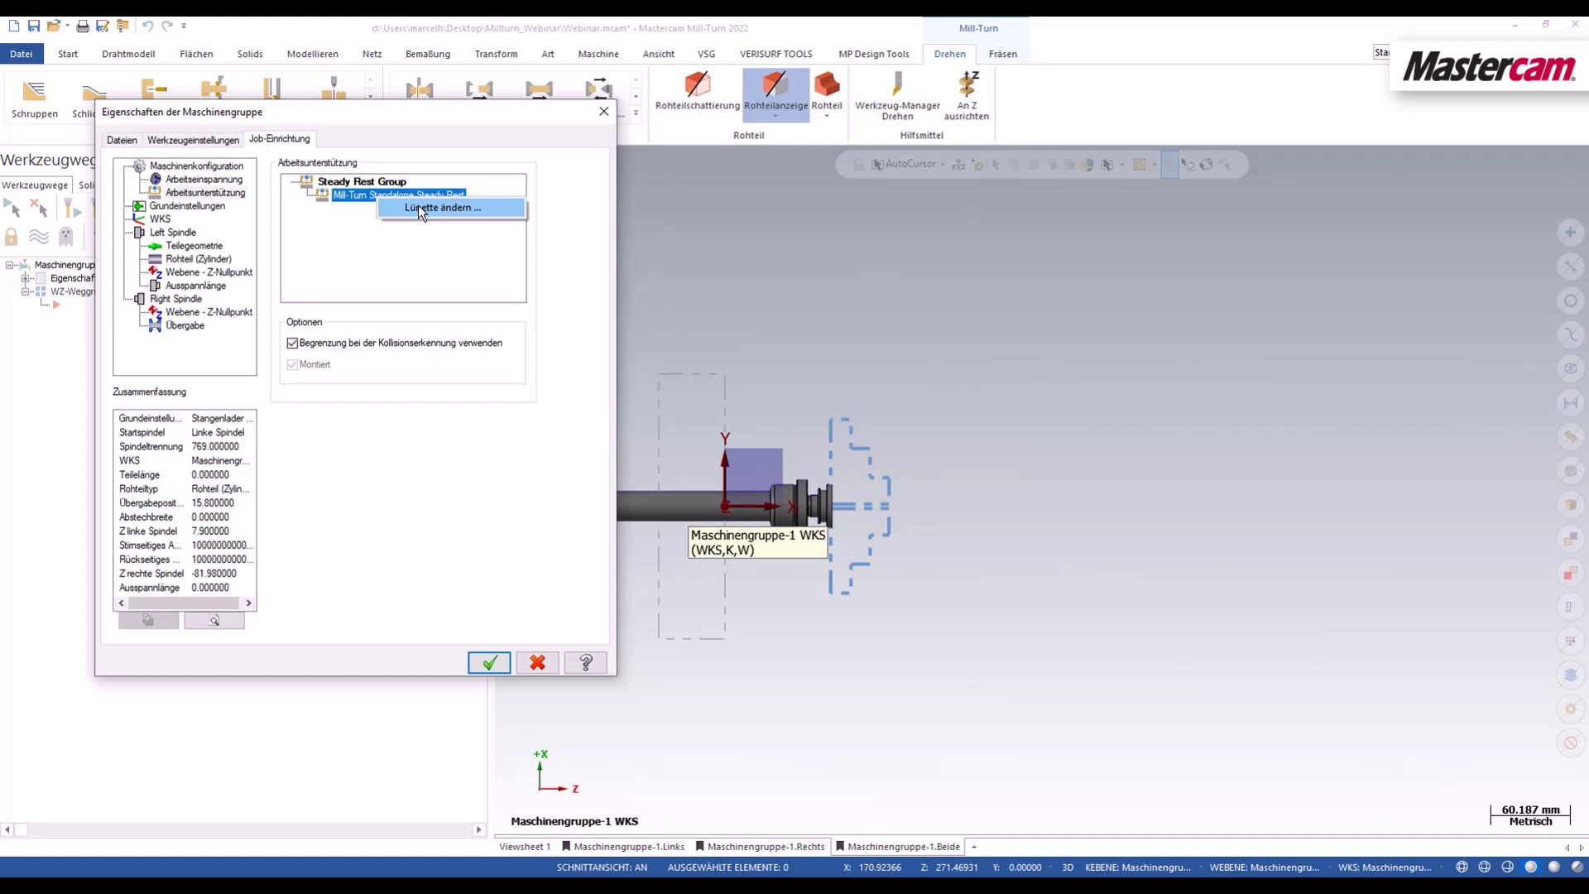
left_click(419, 207)
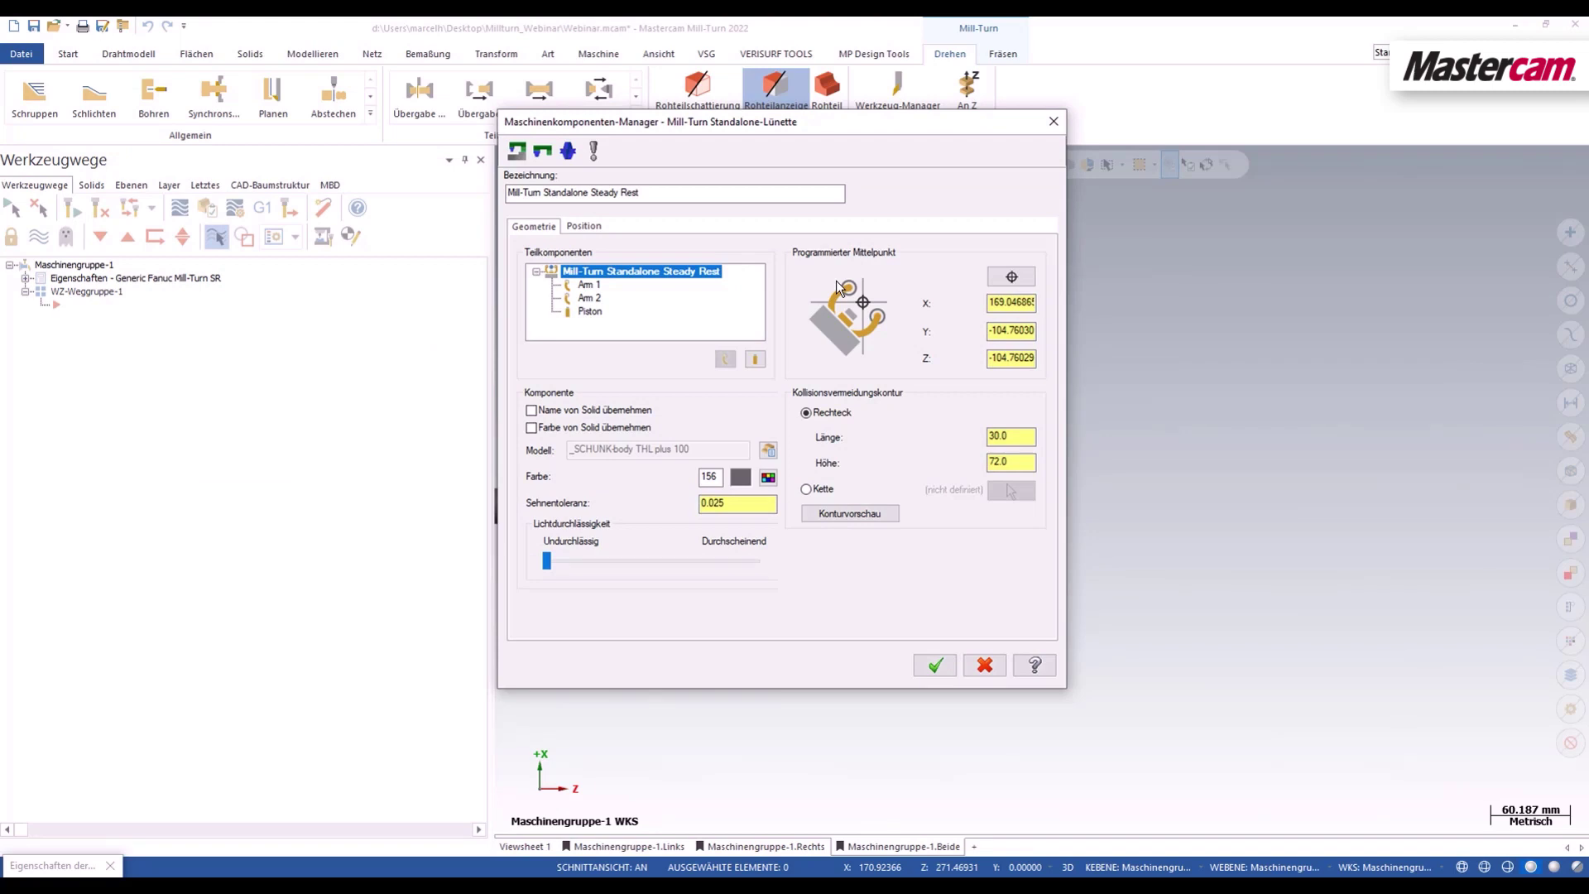
left_click(985, 665)
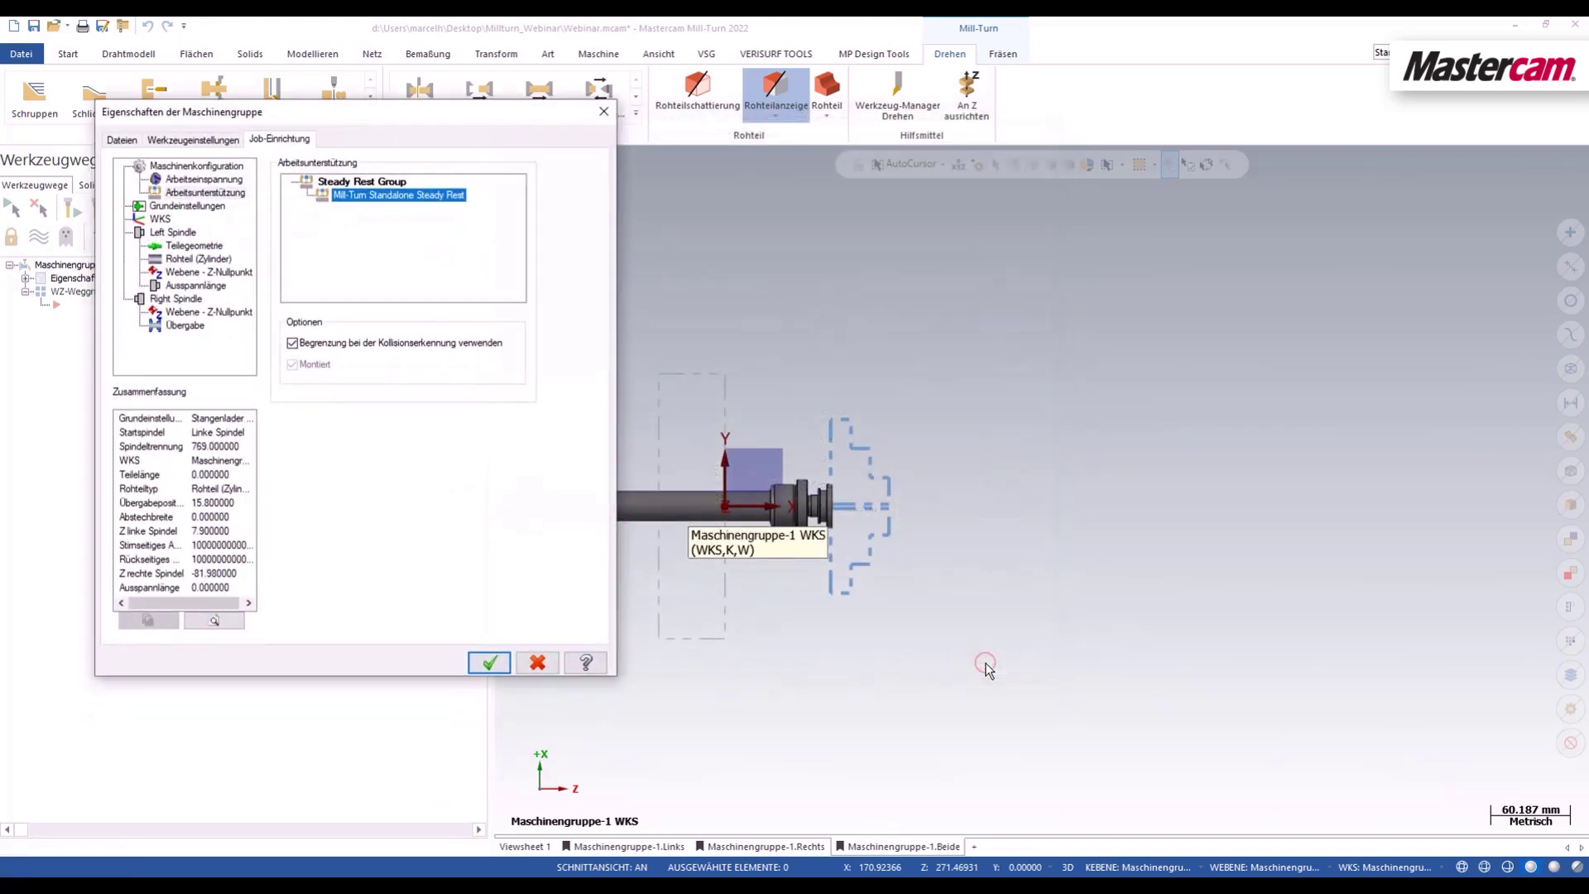
left_click(202, 207)
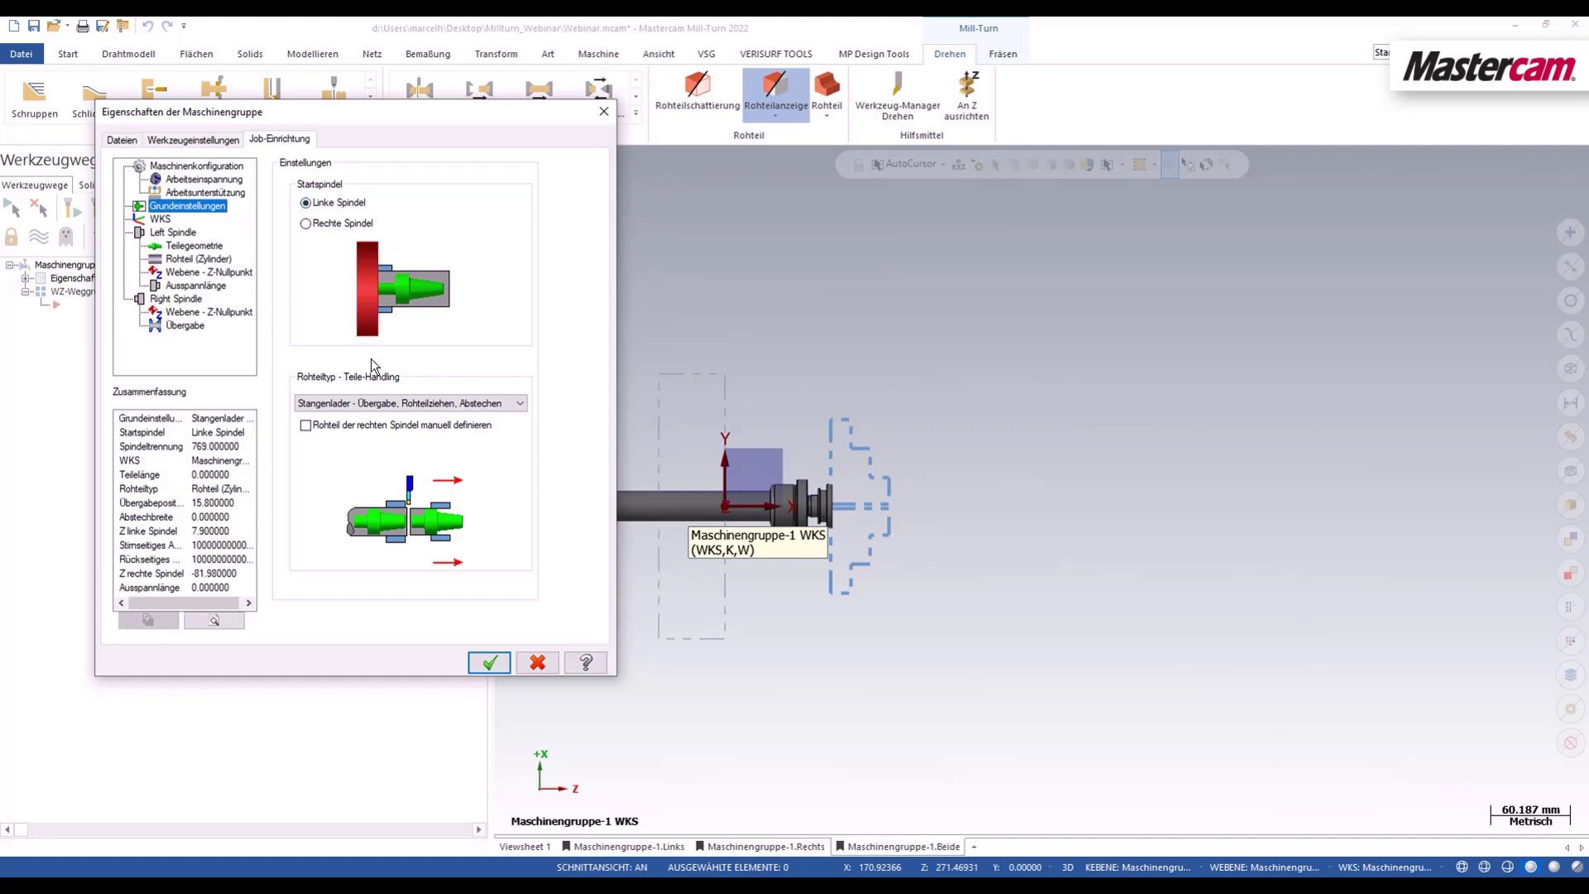
Step: Choose Einzelrohteil - Übergabe as stock handling, then view the WKS and Teilegeometrie pages
left_click(399, 402)
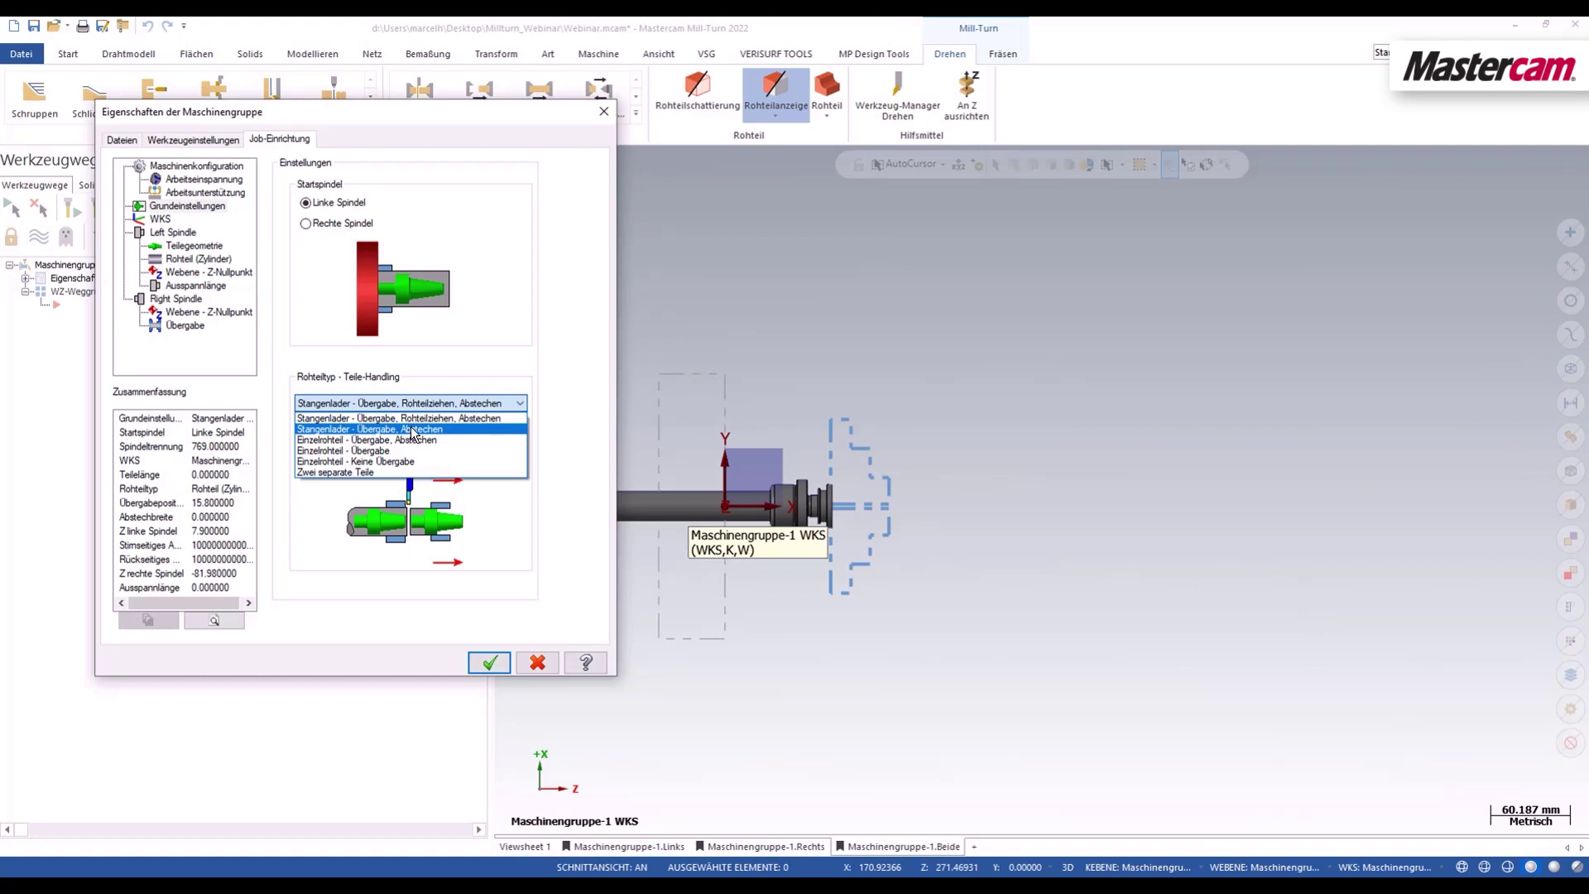
left_click(411, 429)
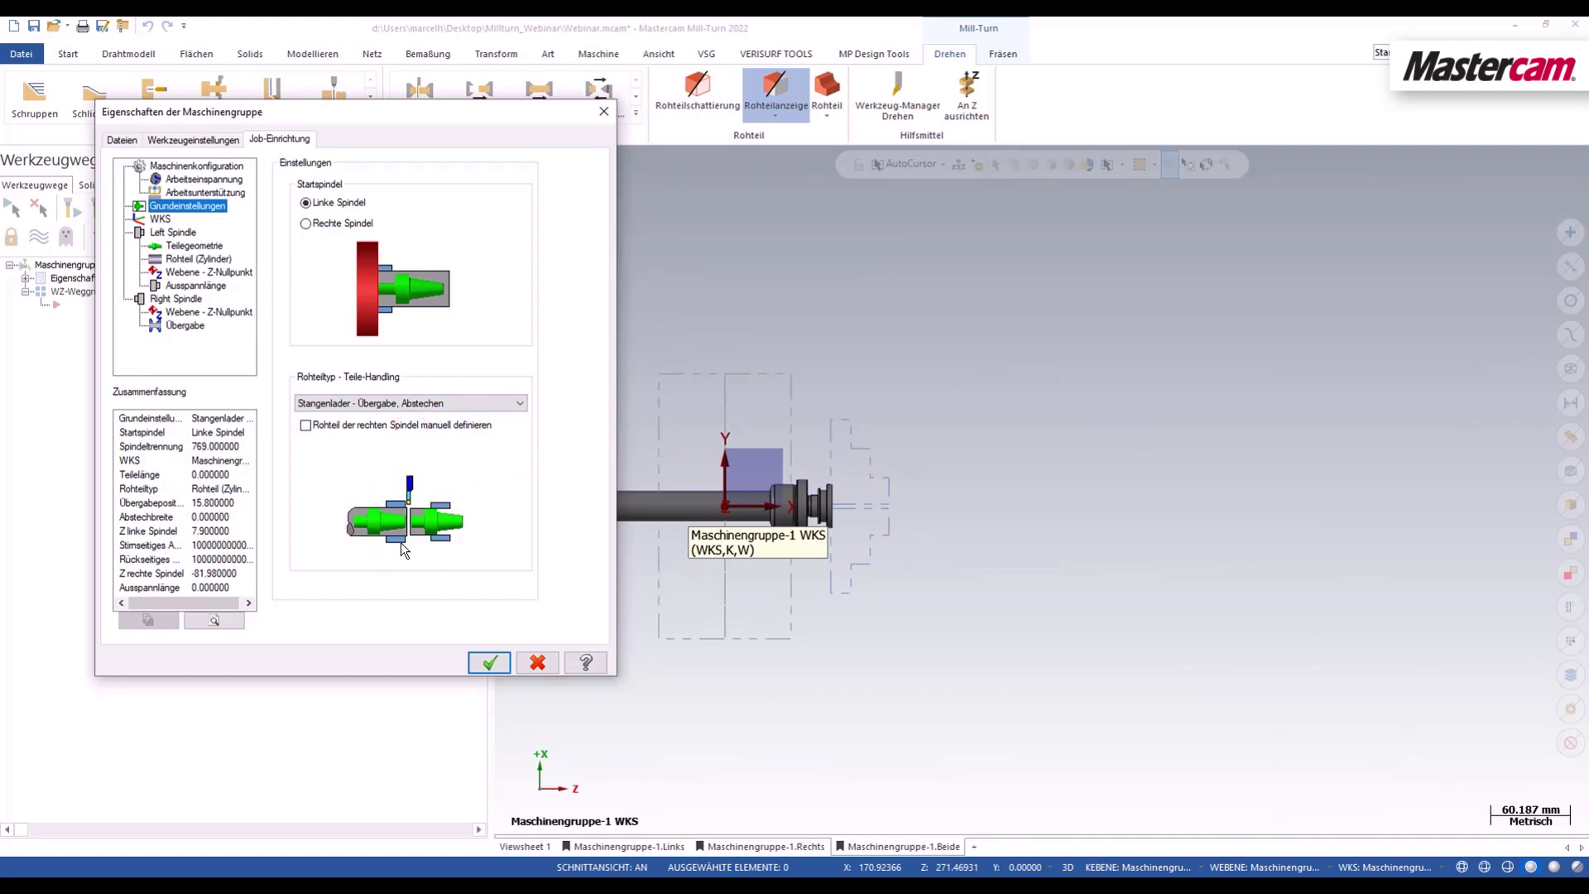
left_click(456, 402)
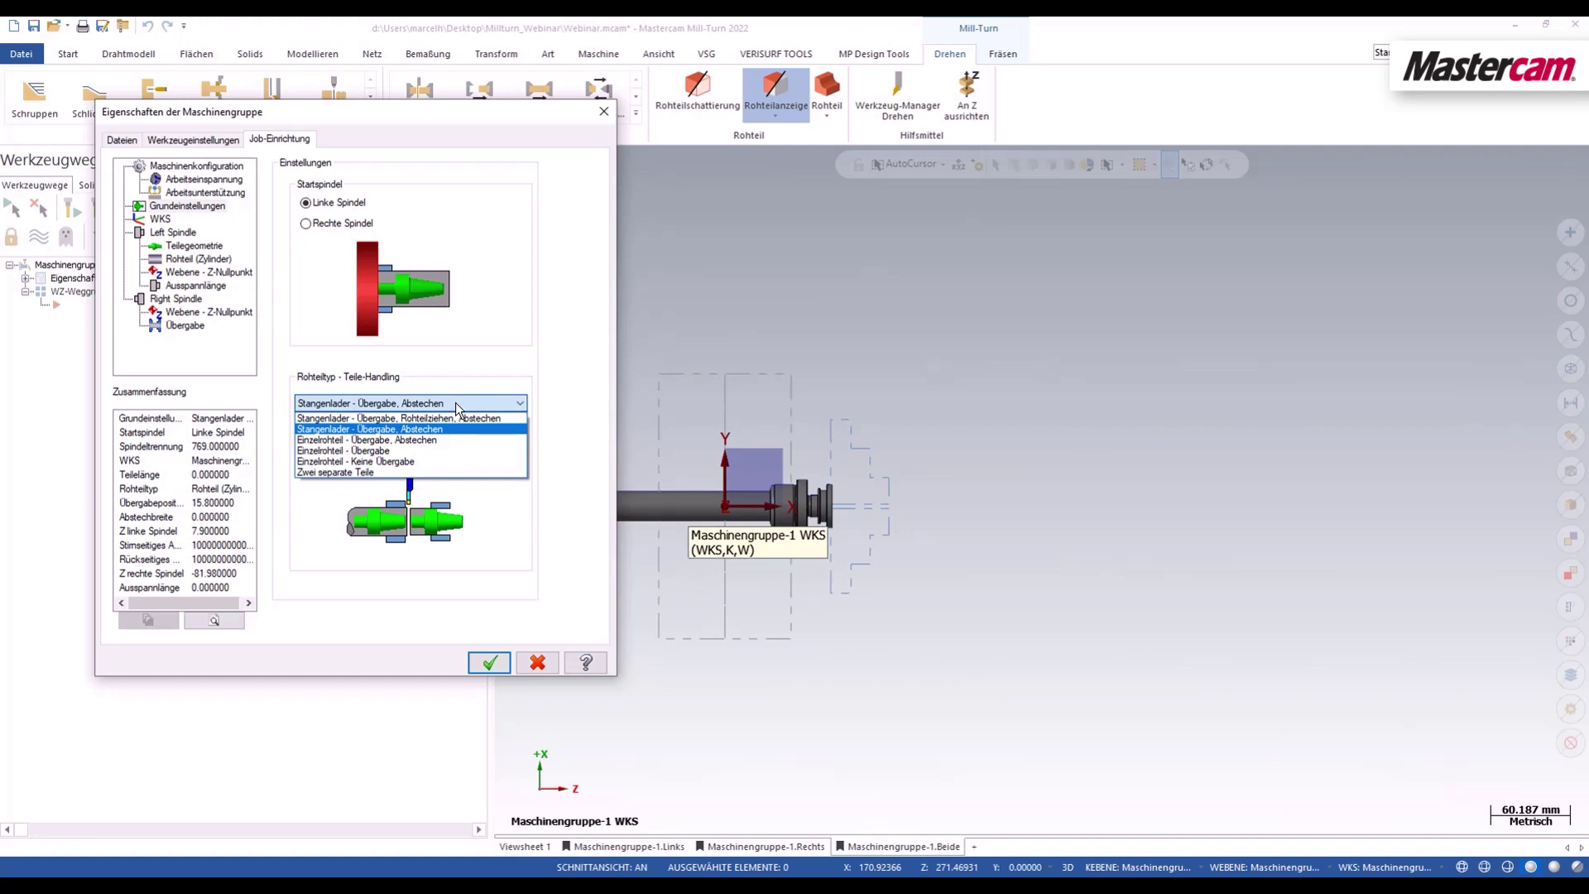
left_click(389, 448)
left_click(160, 220)
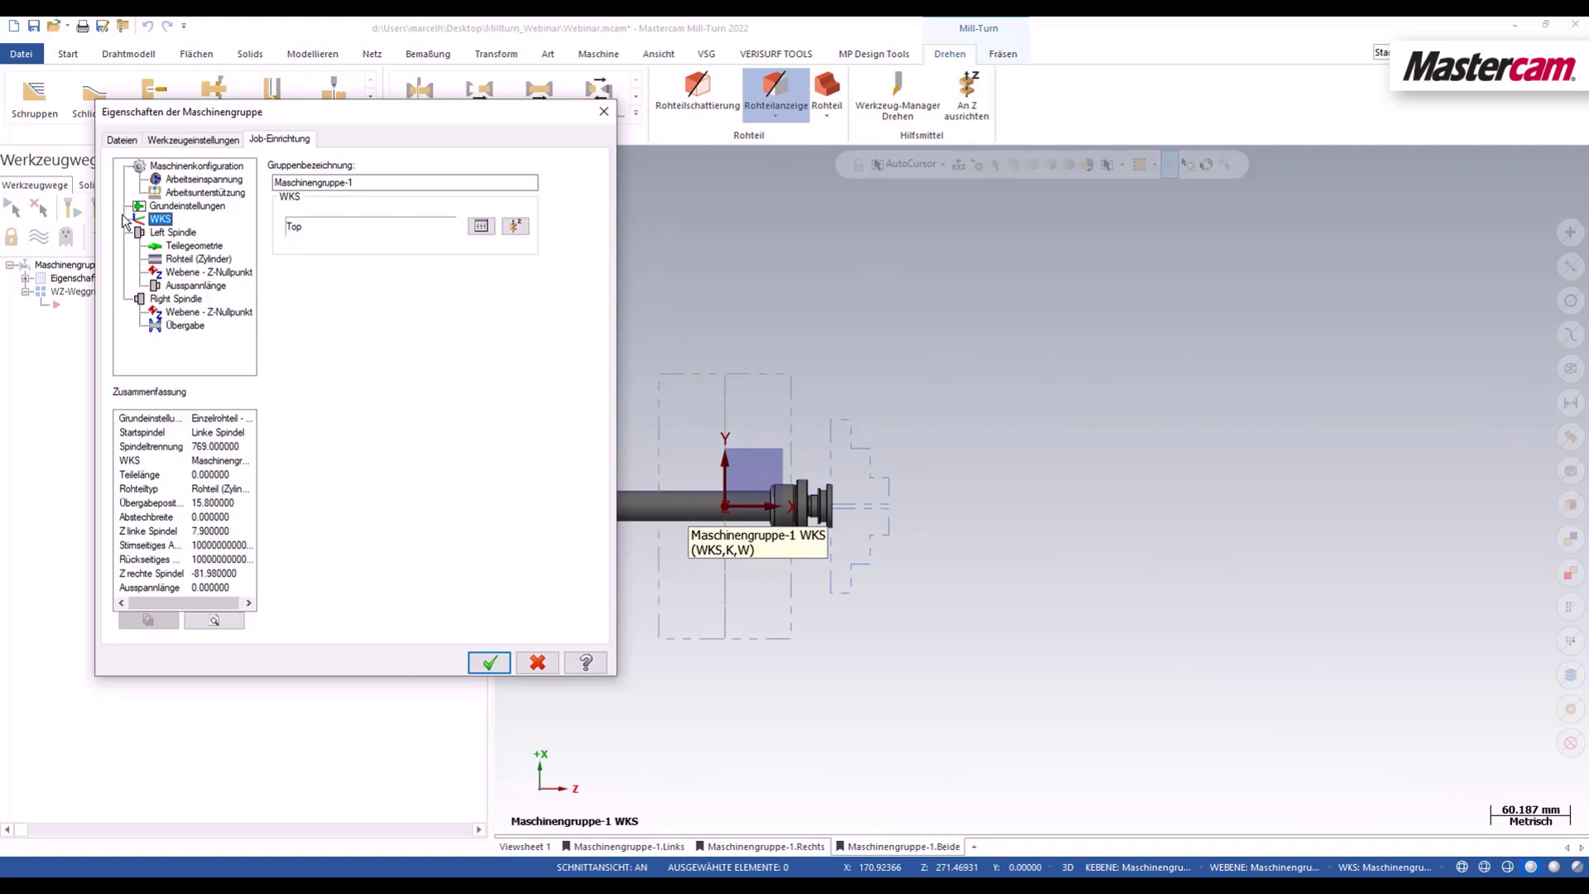
left_click(171, 246)
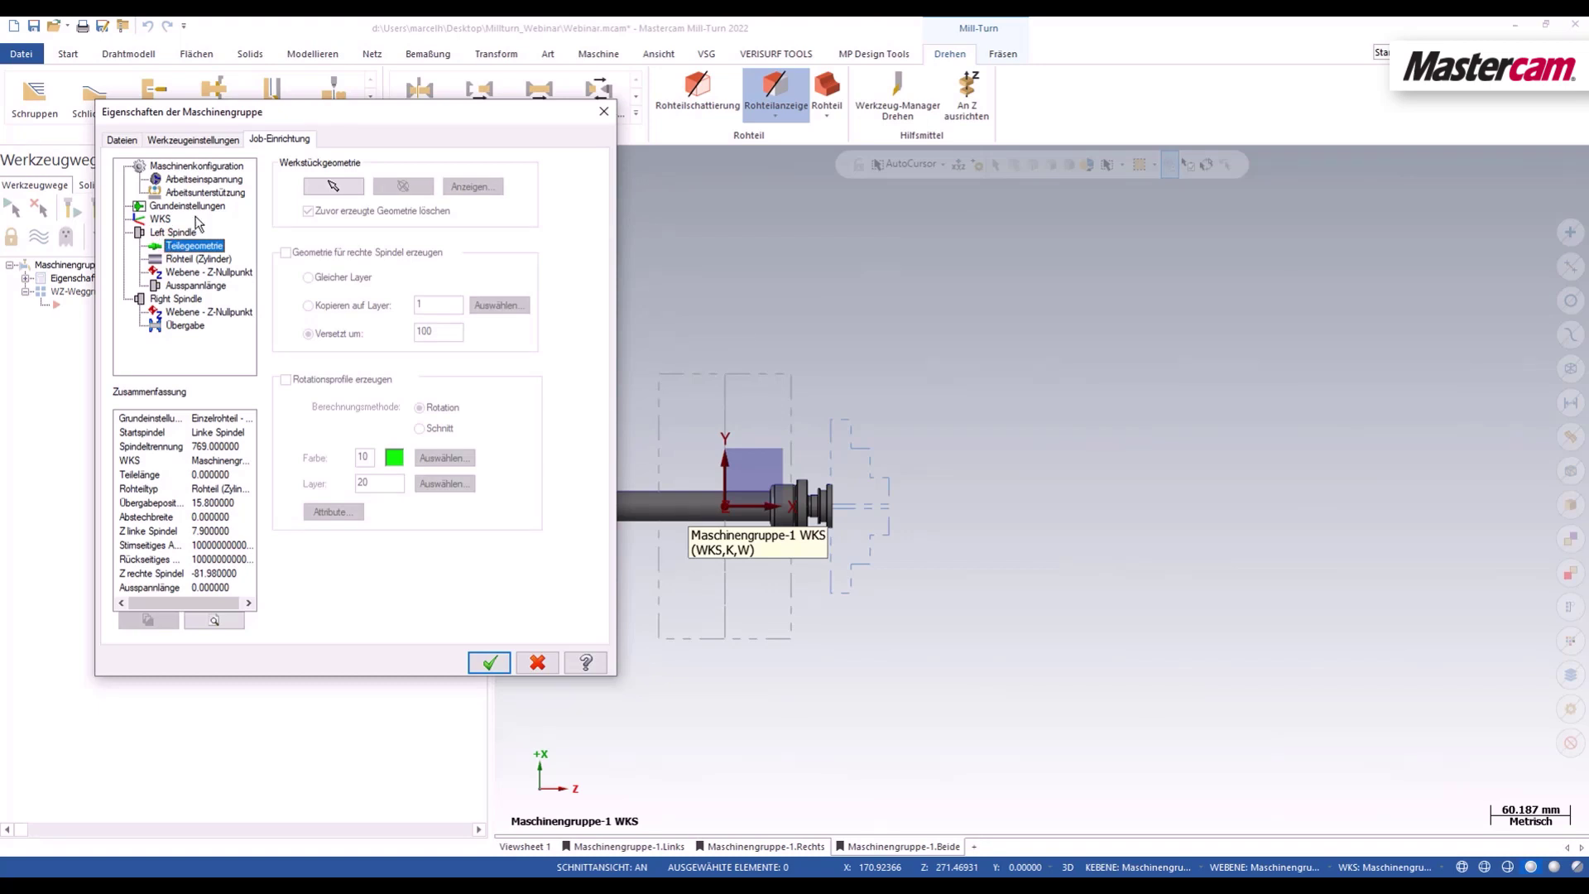
Step: Select the shaft solid as the Werkstückgeometrie for the left spindle
left_click(305, 186)
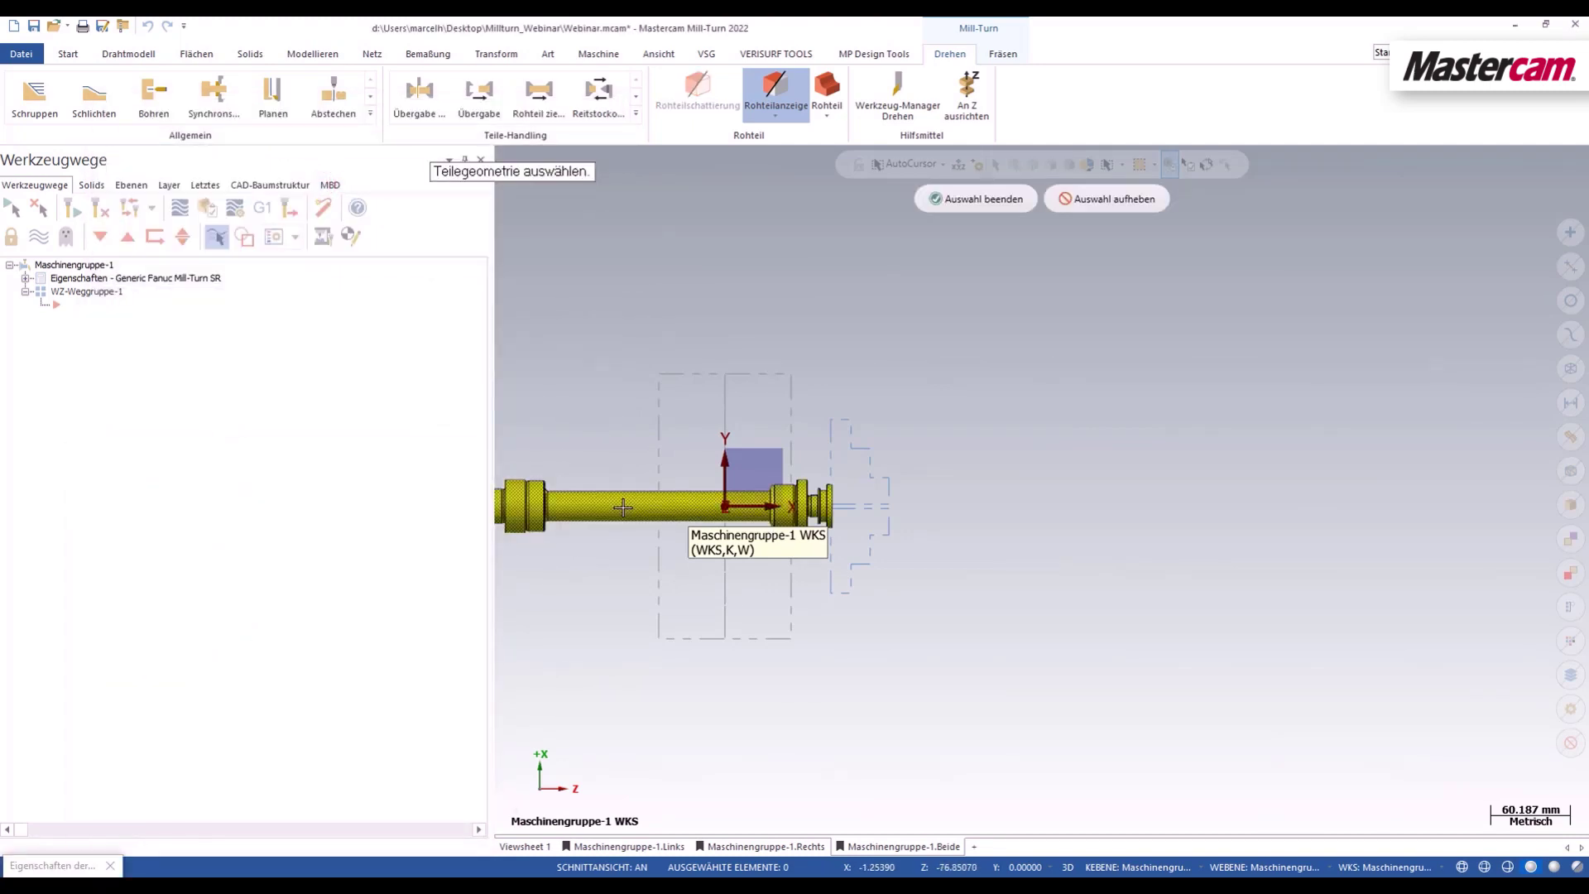
left_click(622, 507)
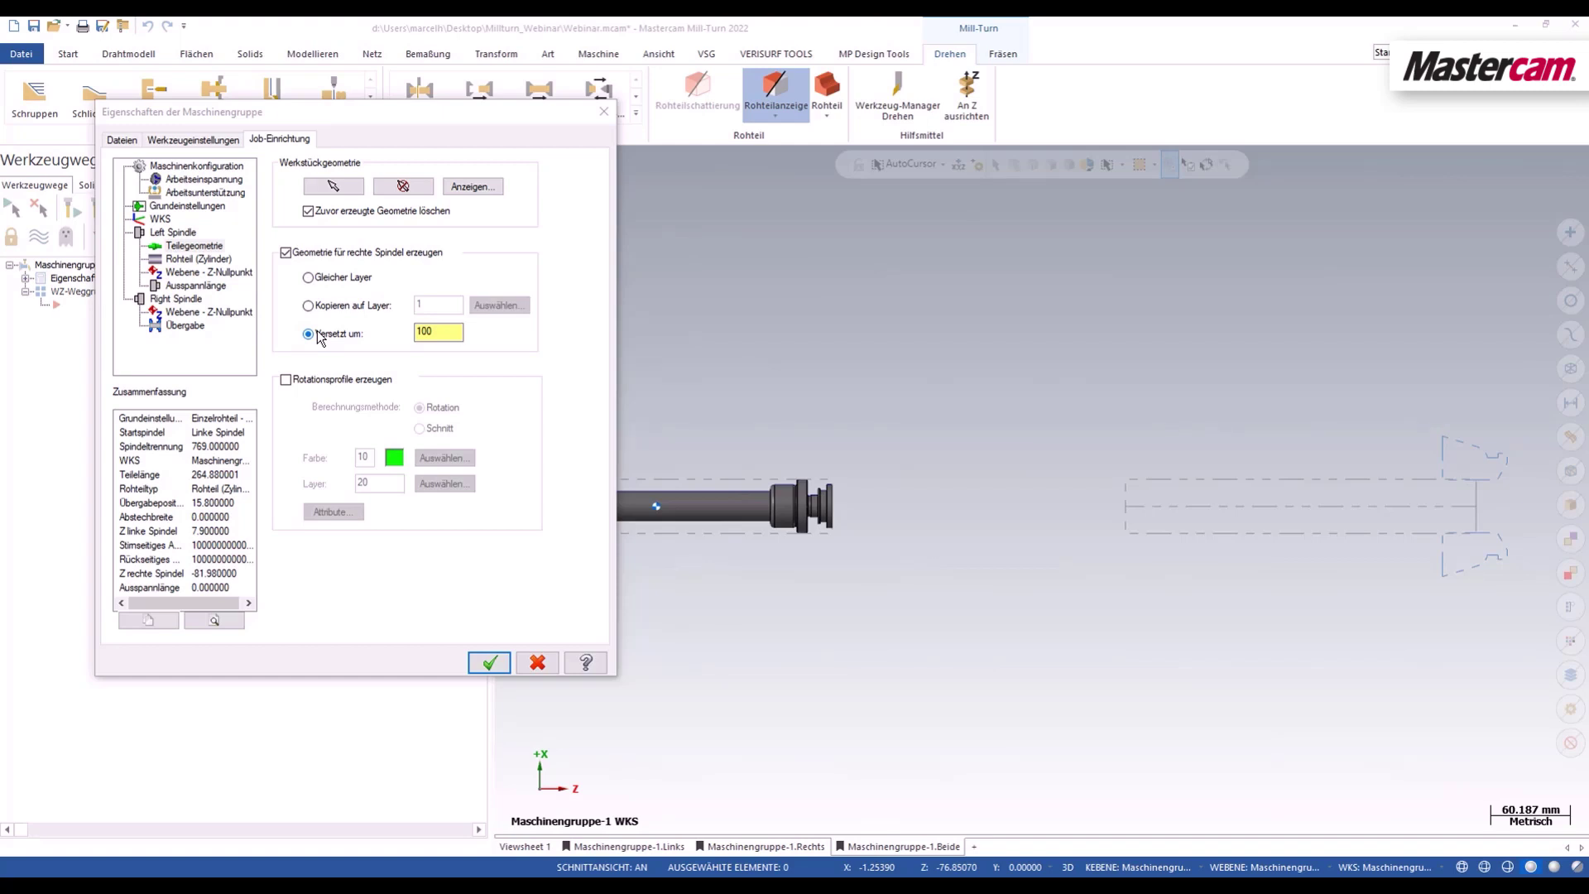
Step: Enable Rotationsprofile erzeugen, cancel Attribute, and show the Rohteil (Zylinder) stock page
key("Tab")
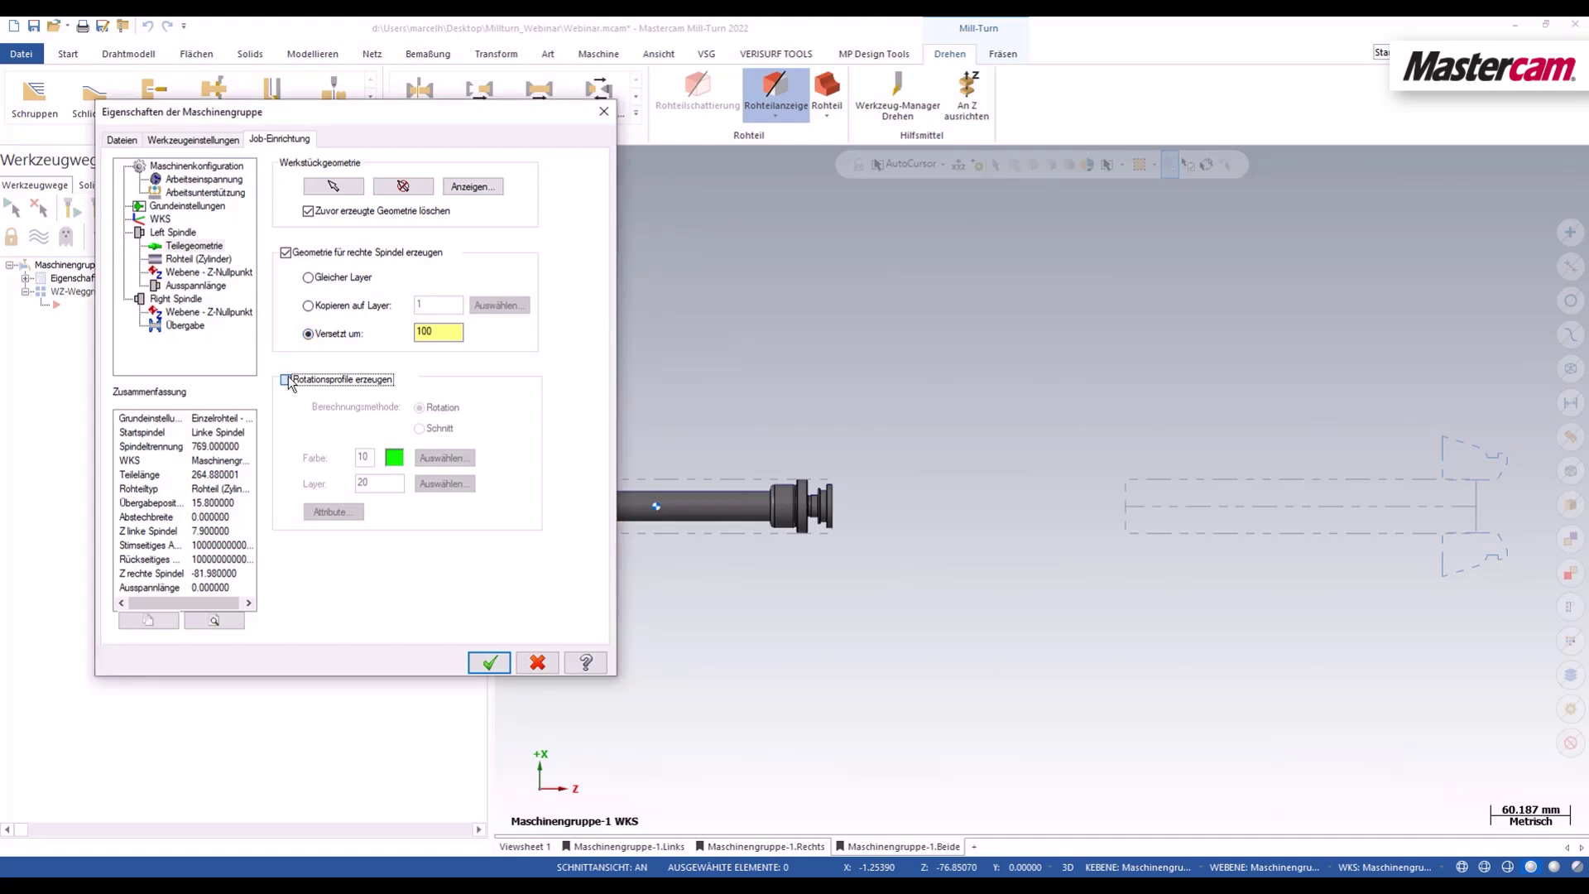
left_click(285, 380)
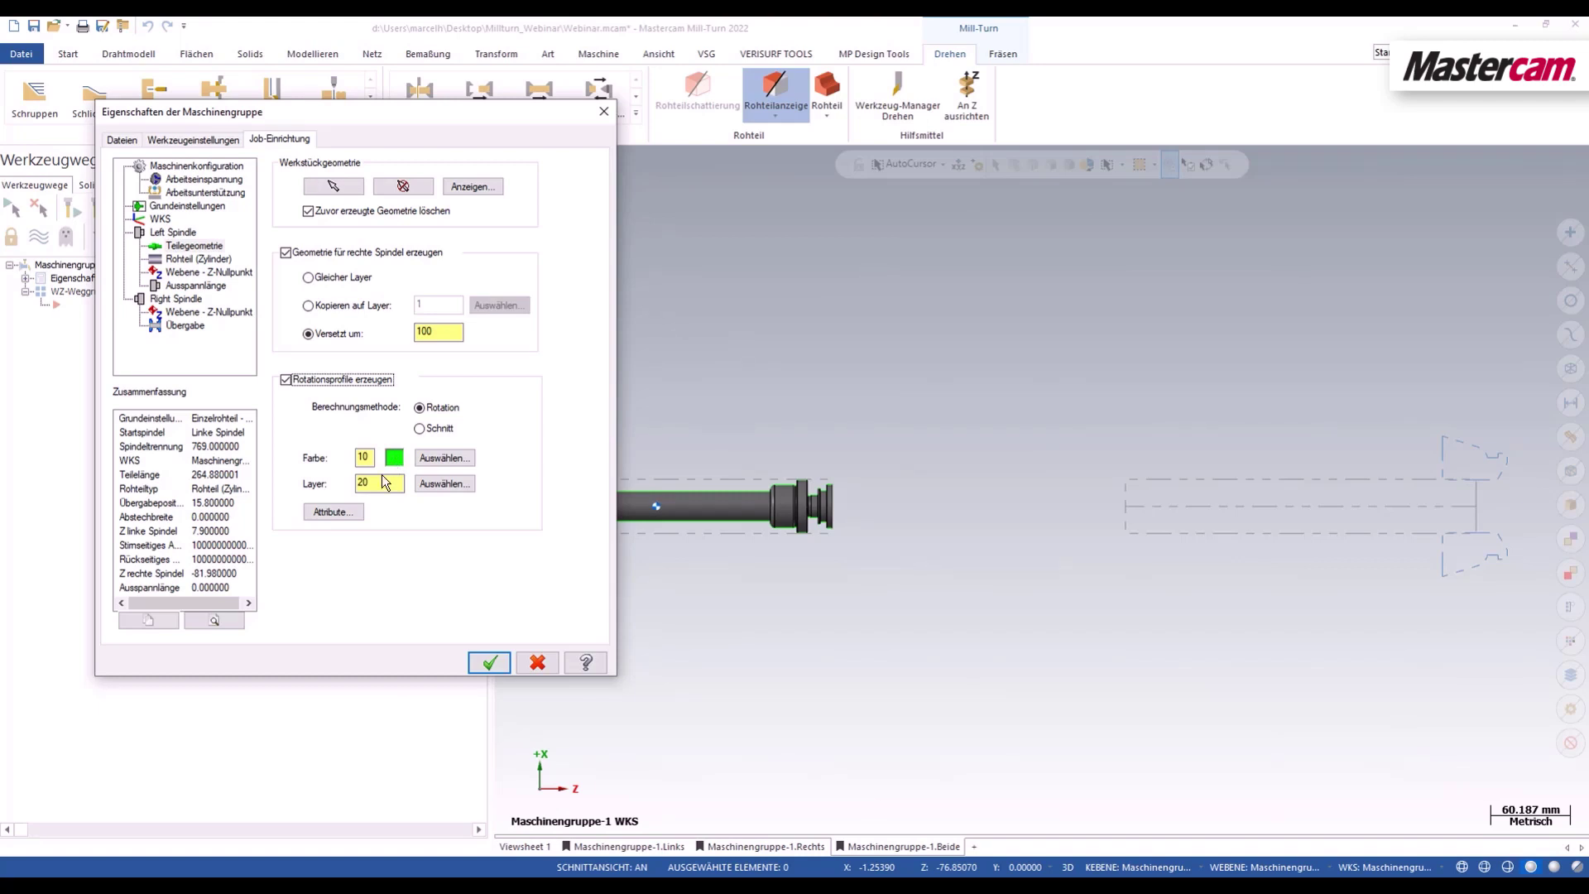
left_click(344, 513)
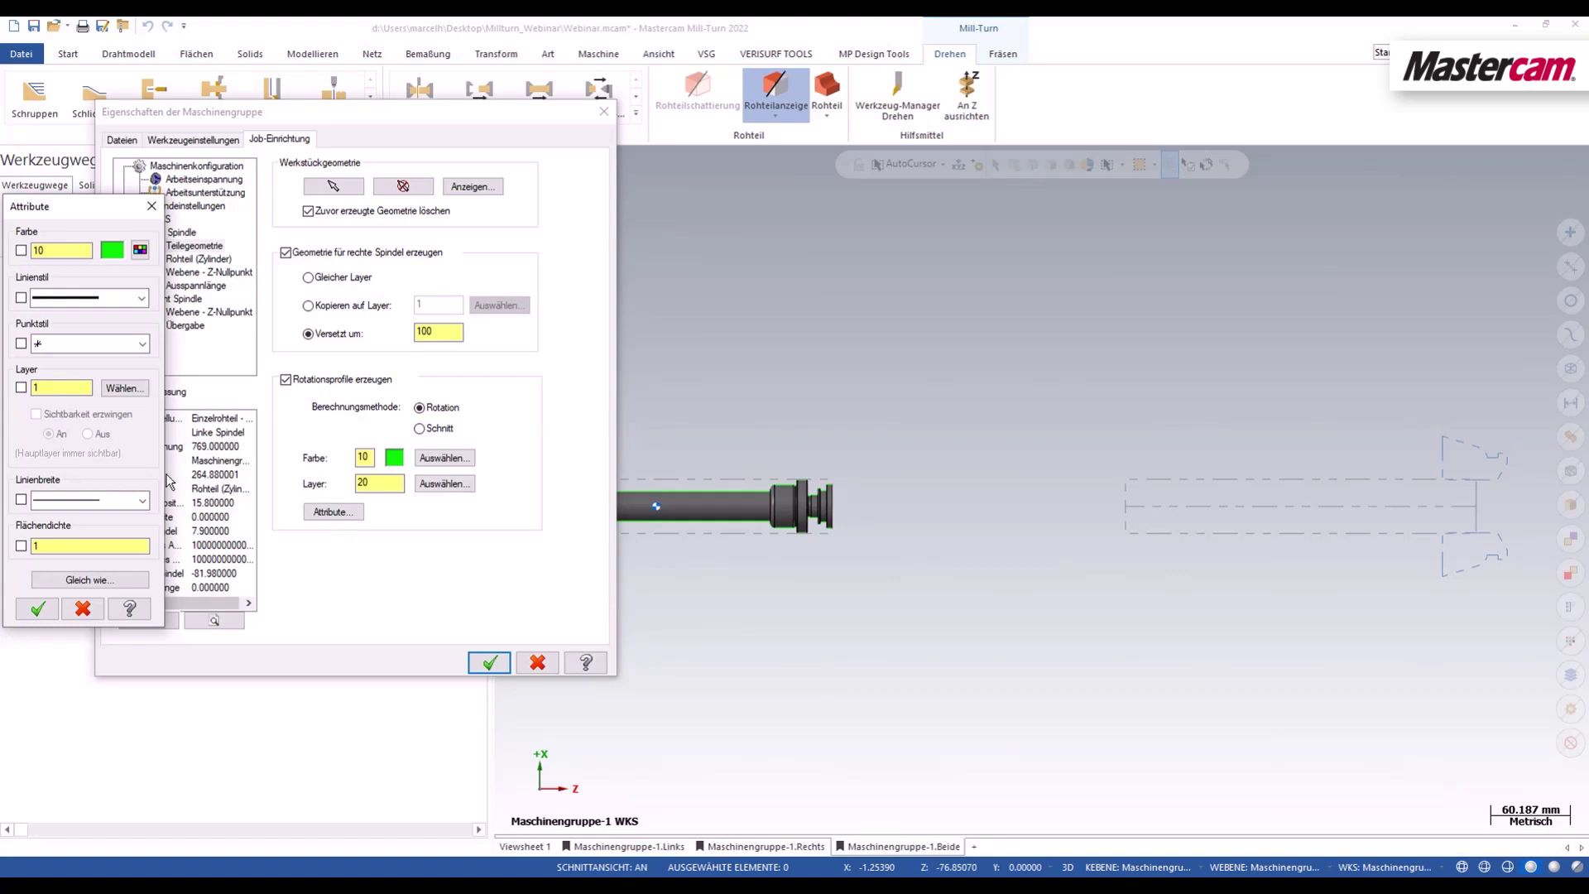
left_click(83, 609)
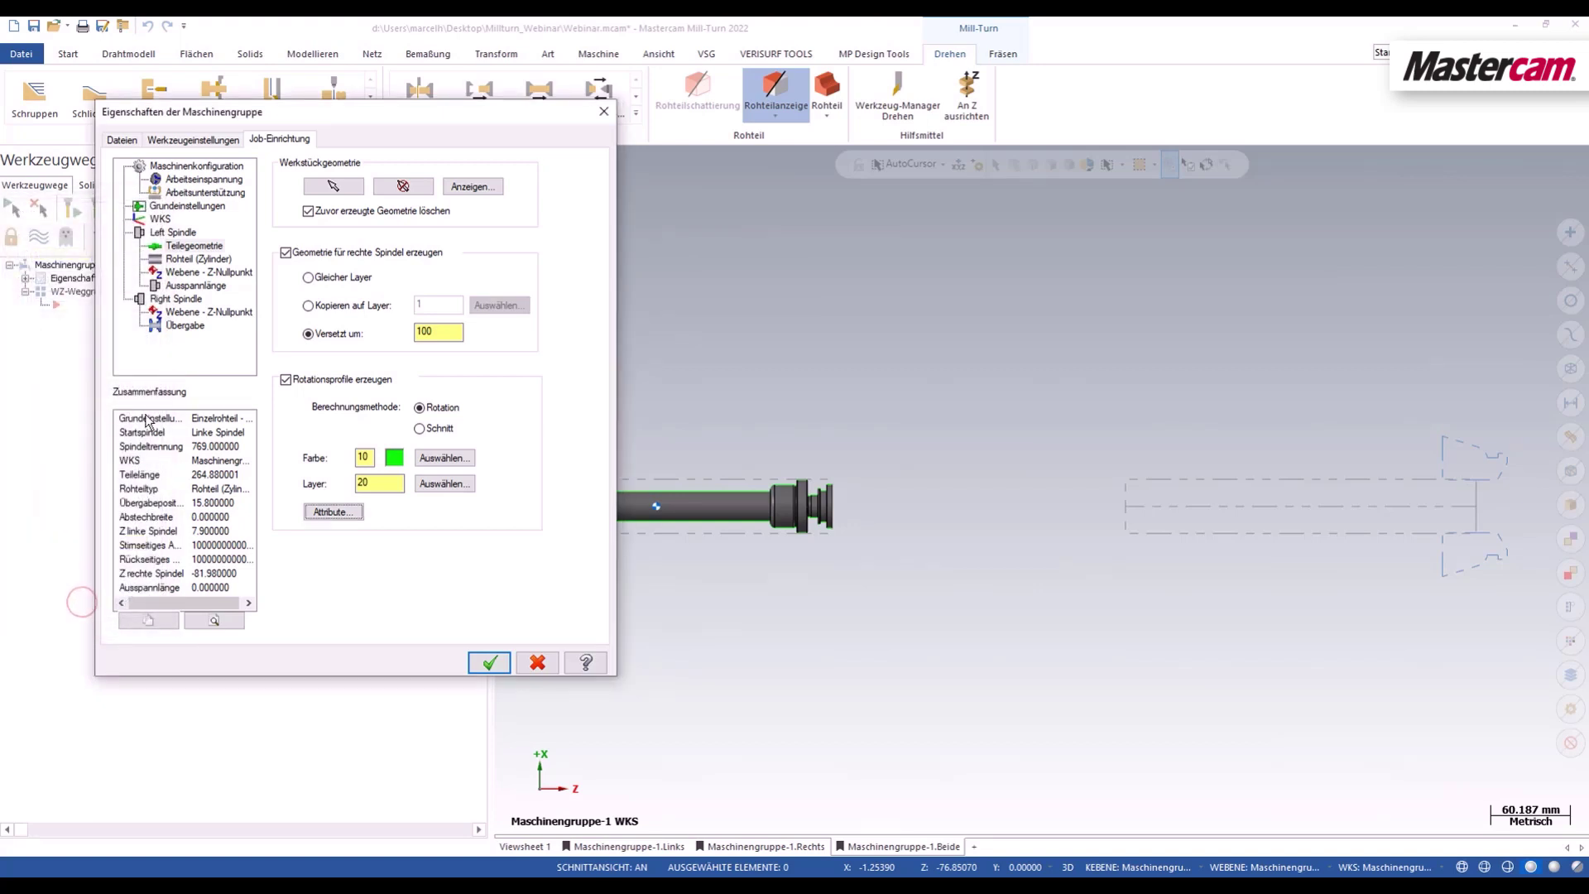
left_click(197, 259)
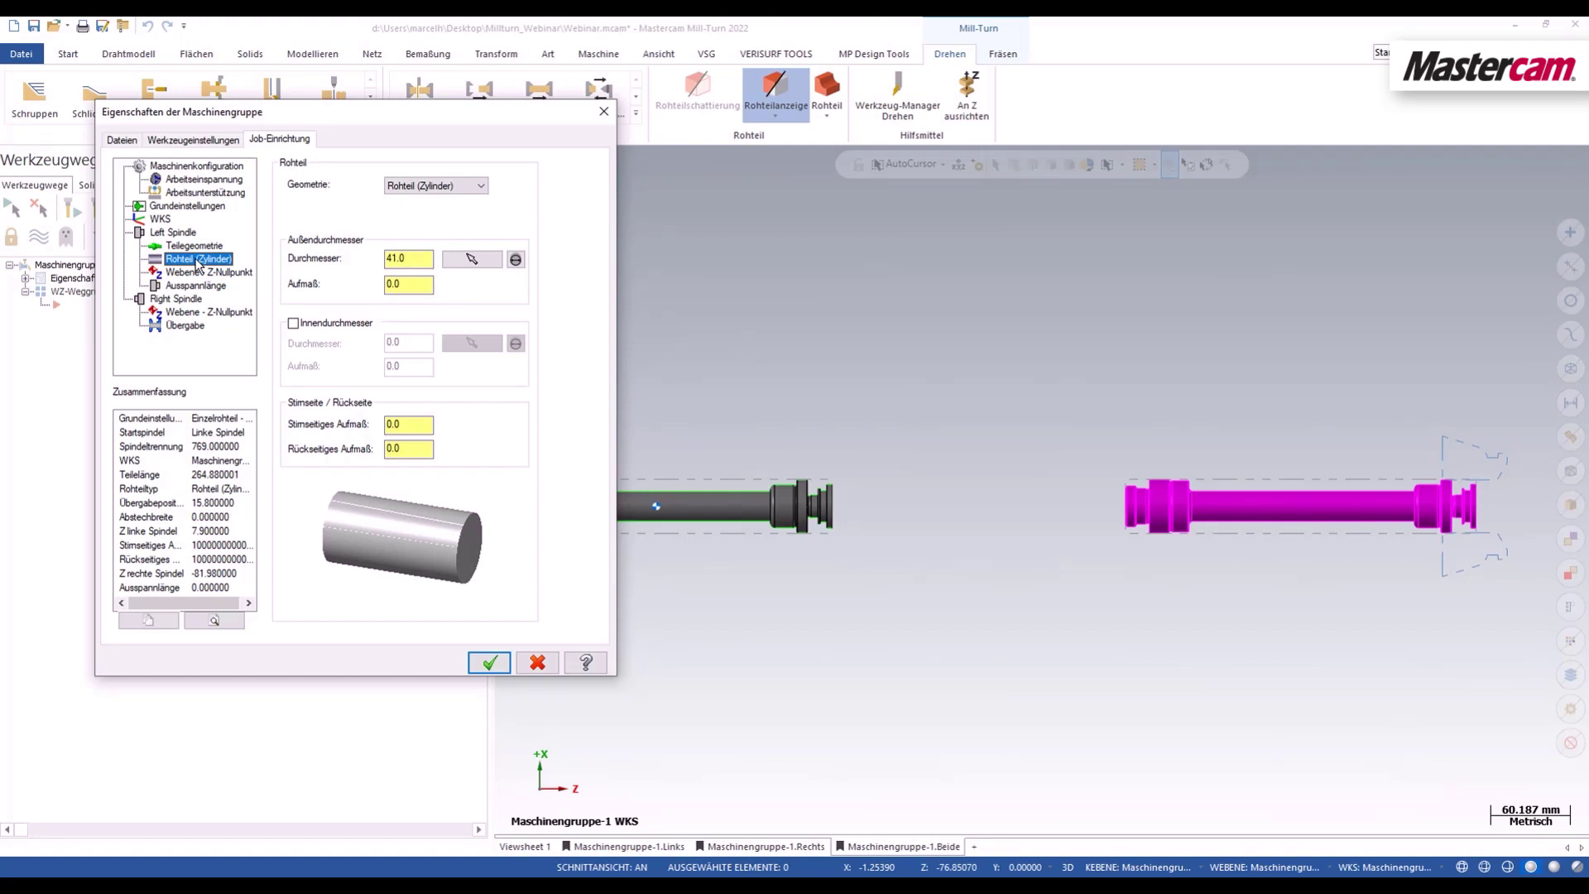
left_click(451, 188)
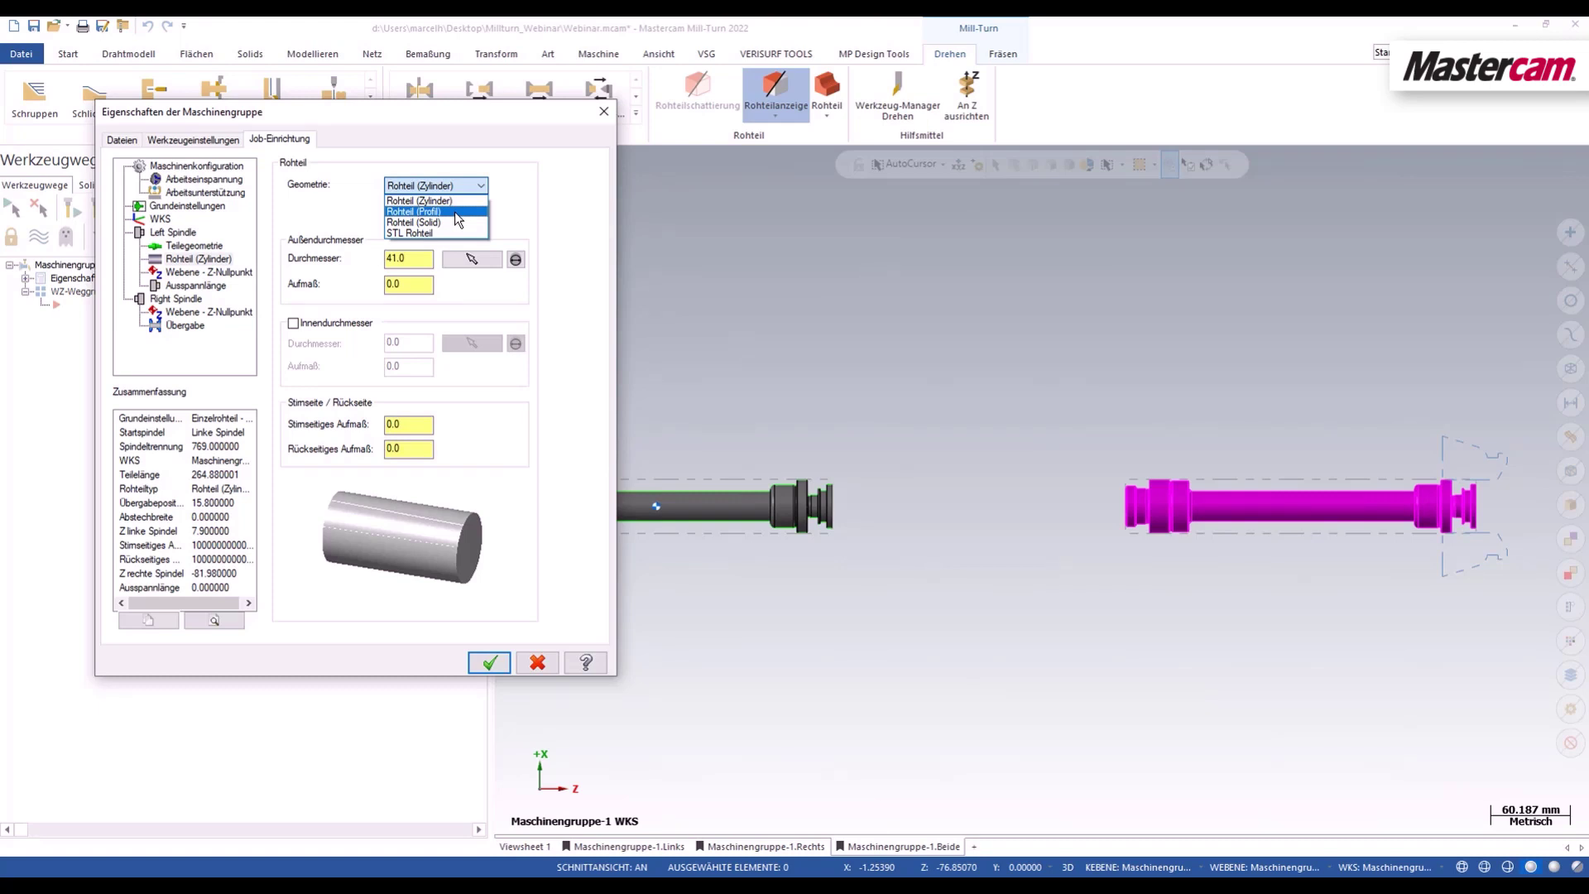
left_click(454, 211)
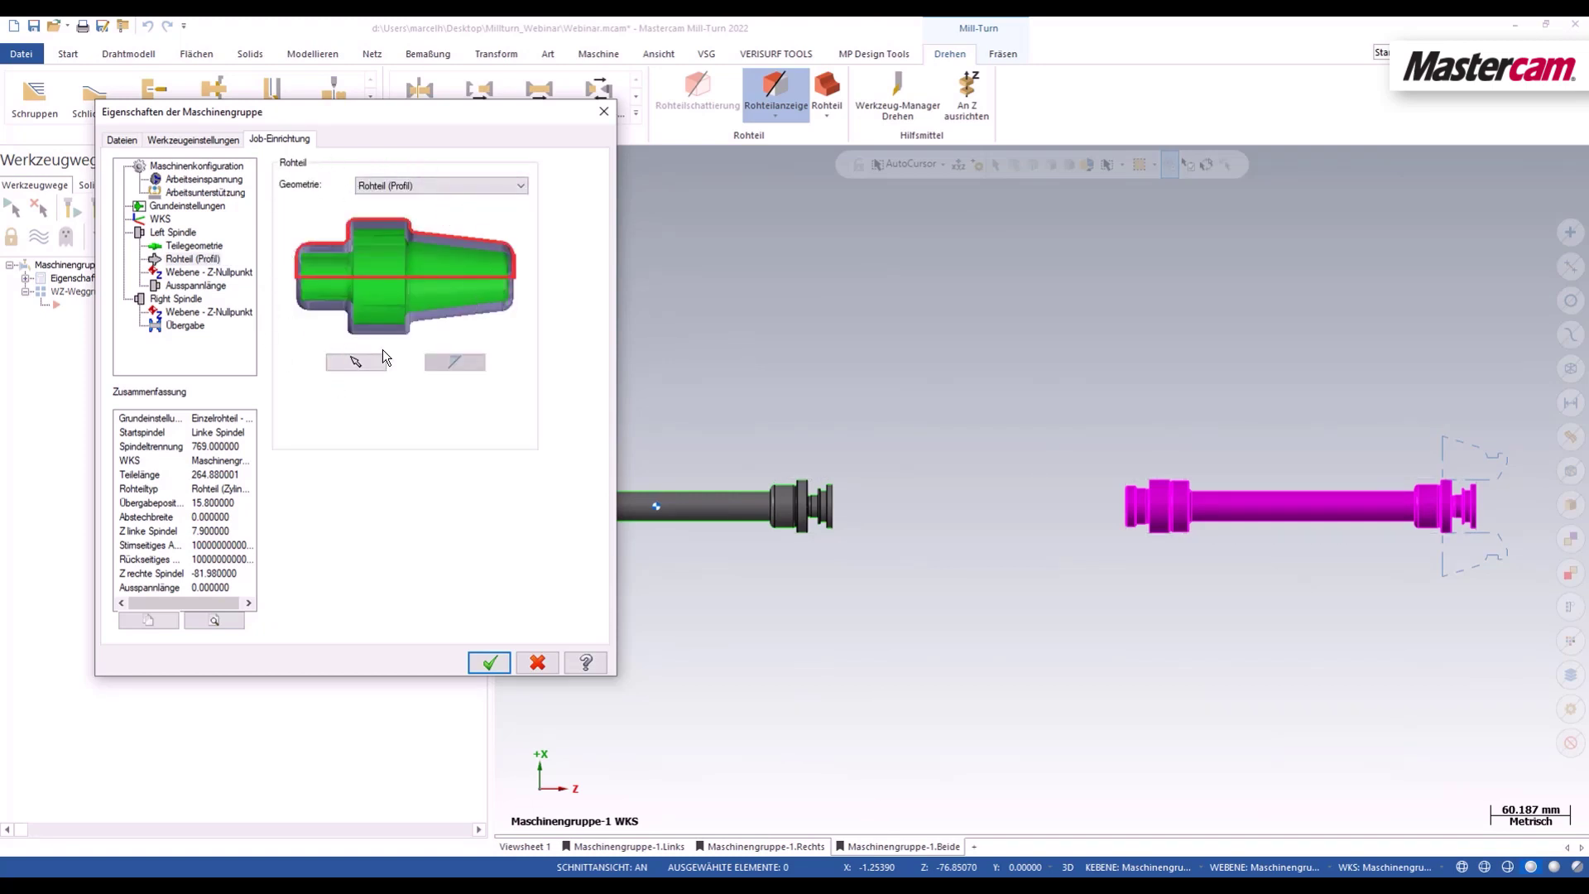
left_click(494, 187)
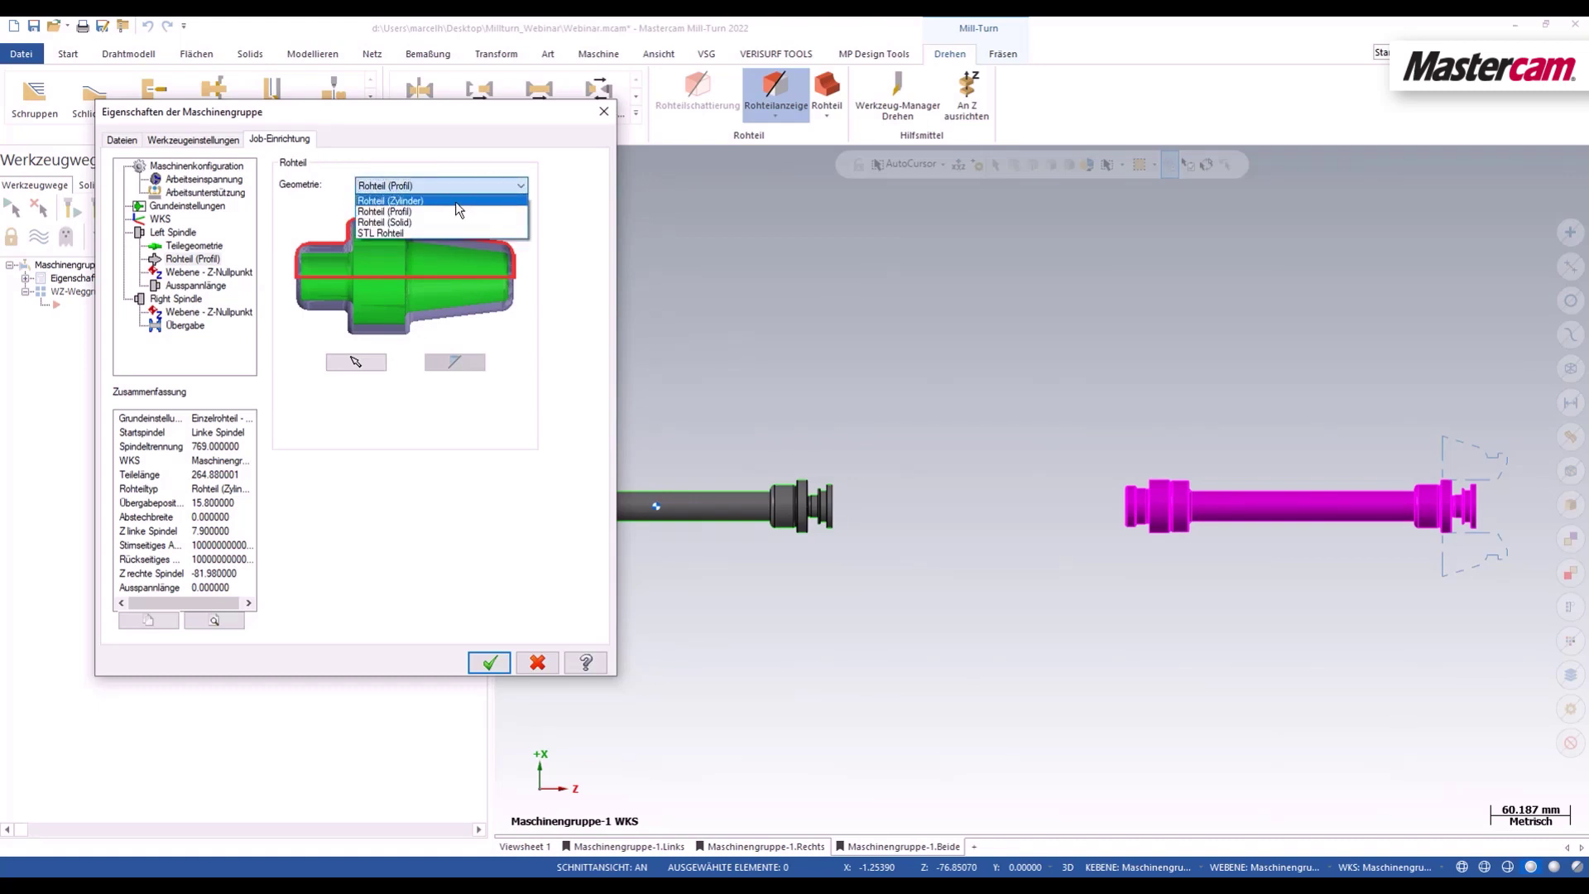
left_click(455, 201)
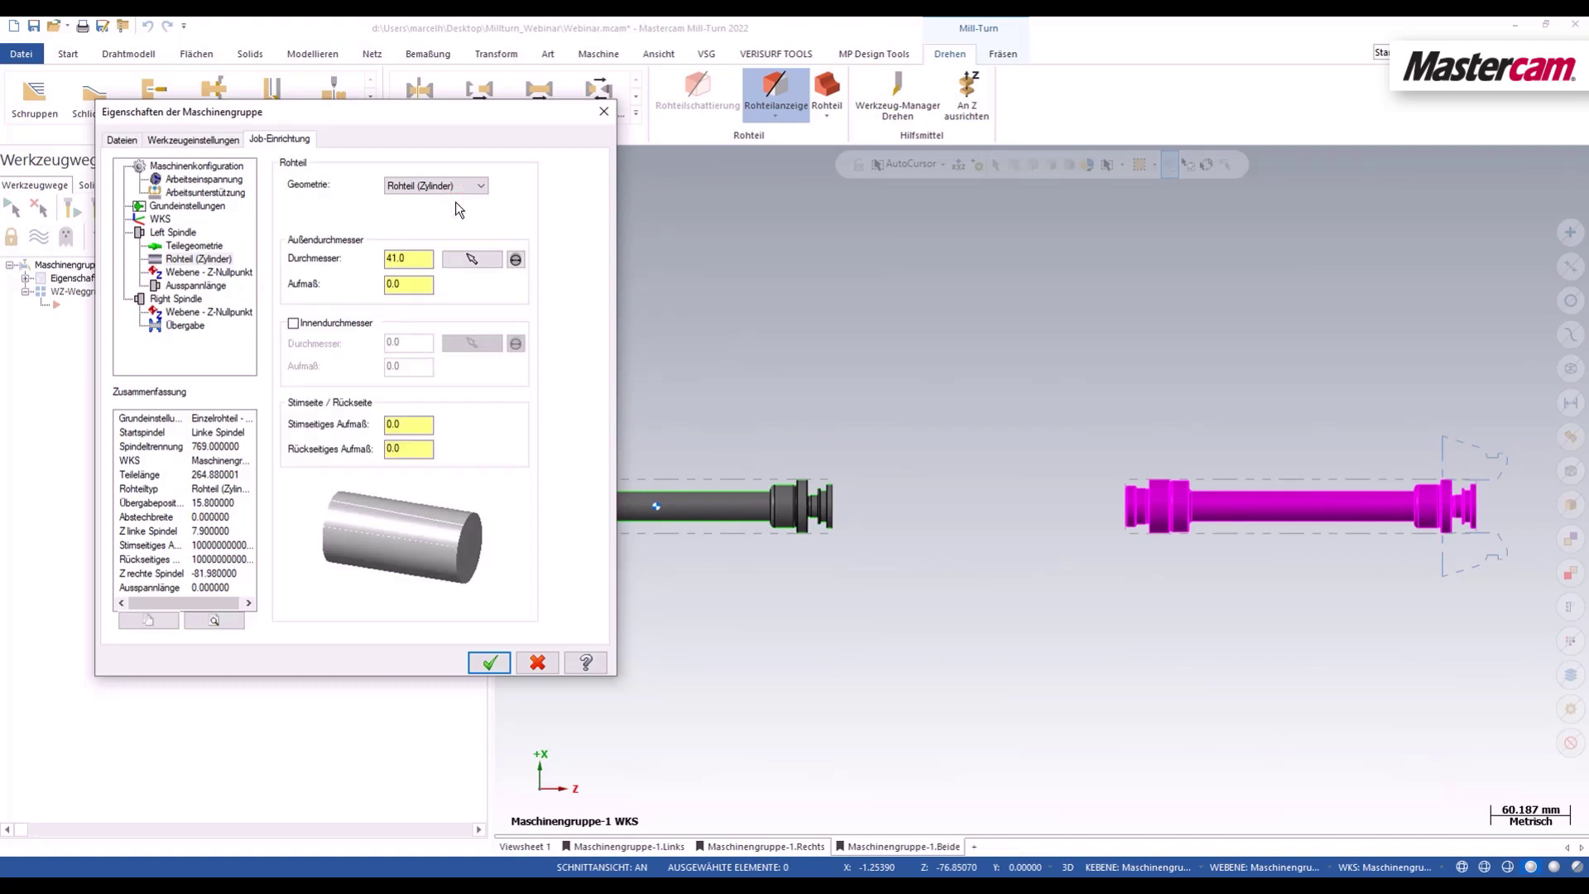
Step: Set the cylinder stock's outer-diameter allowance to 1.0
left_click(411, 258)
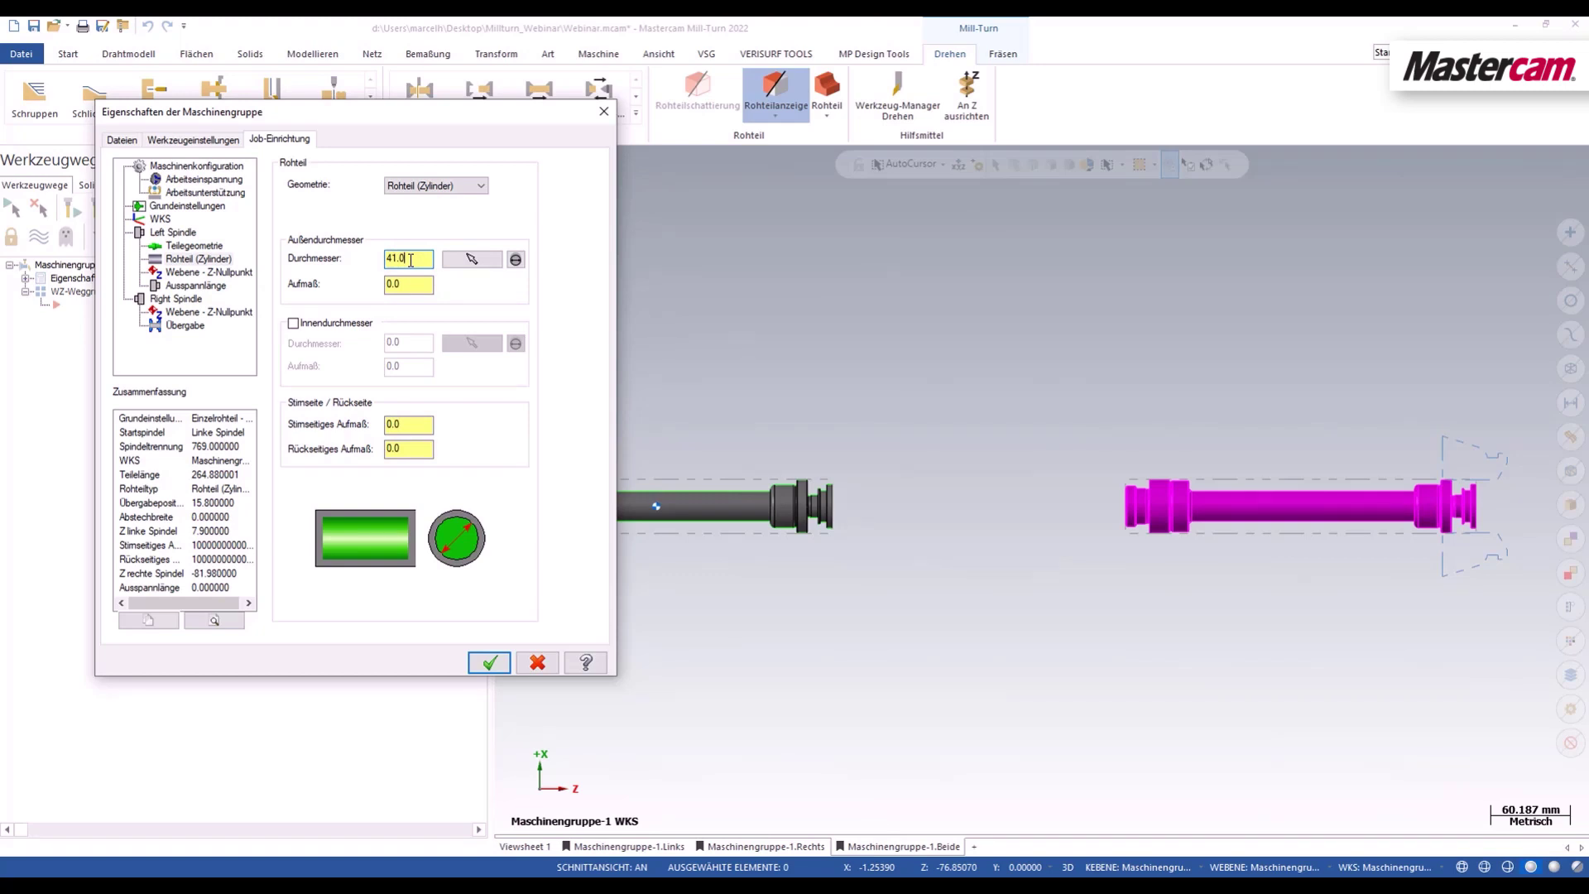
double_click(406, 286)
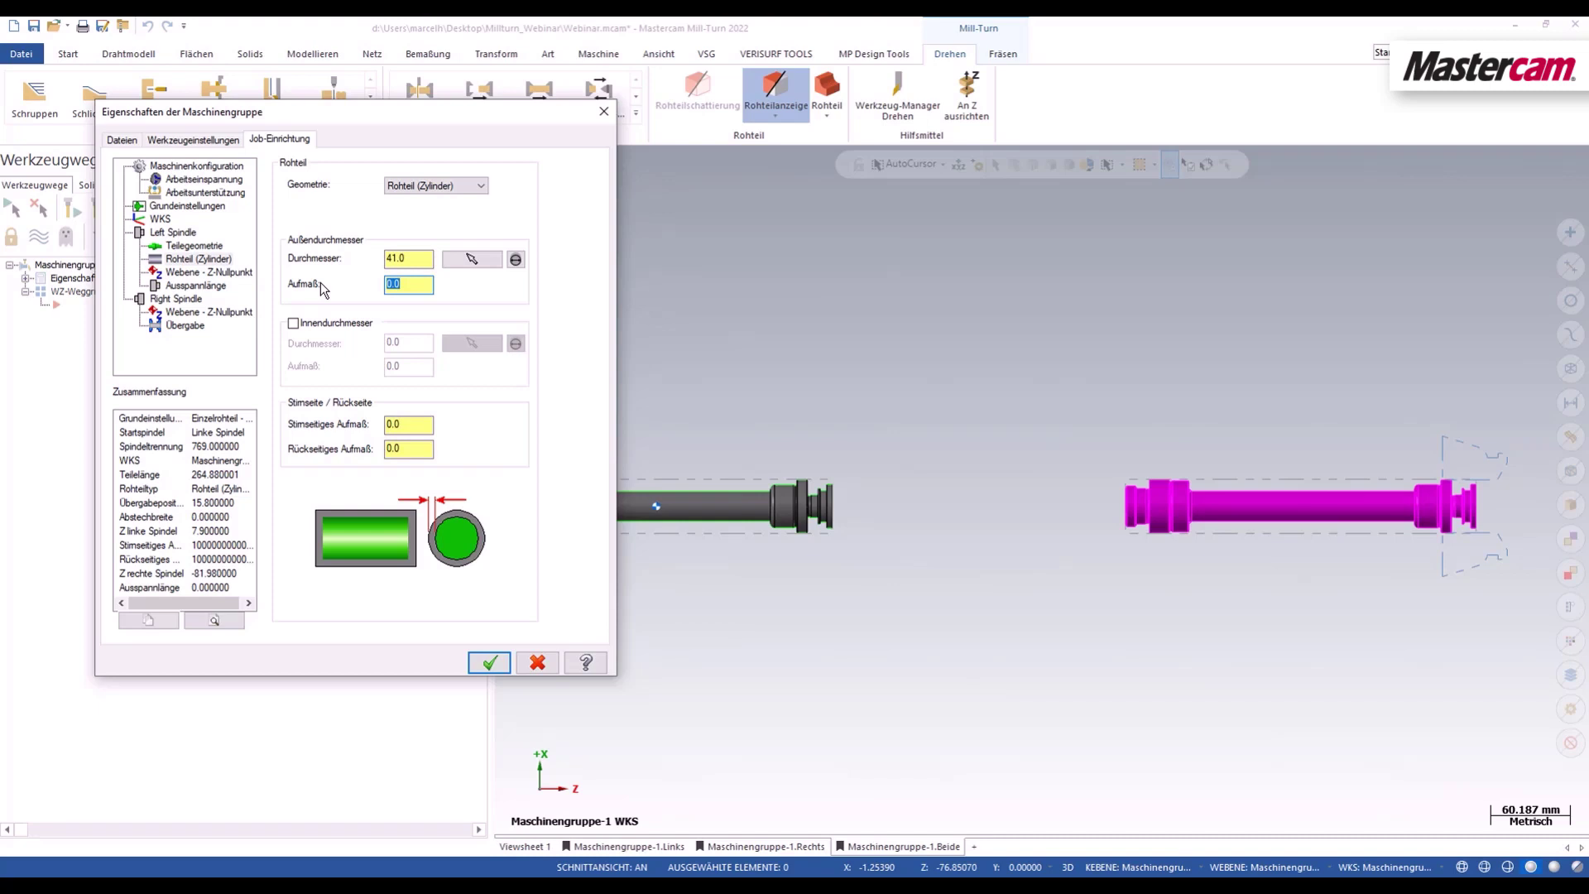
type("1")
key("shift+Tab")
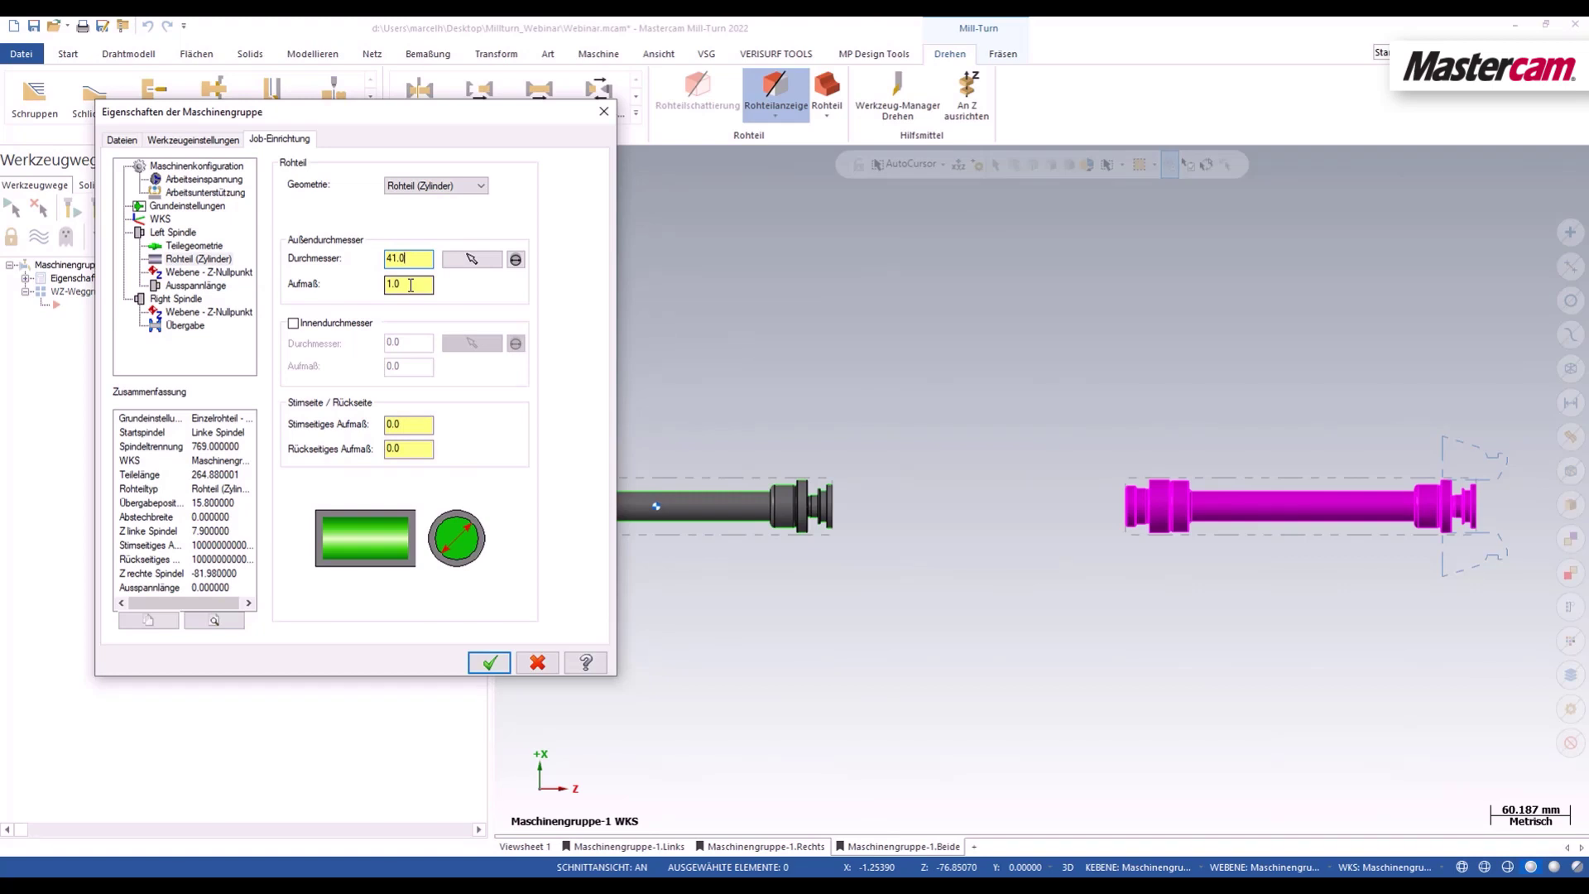
Step: Leave no inner diameter; set front-face allowance 50 and rear-face allowance 1
left_click(349, 321)
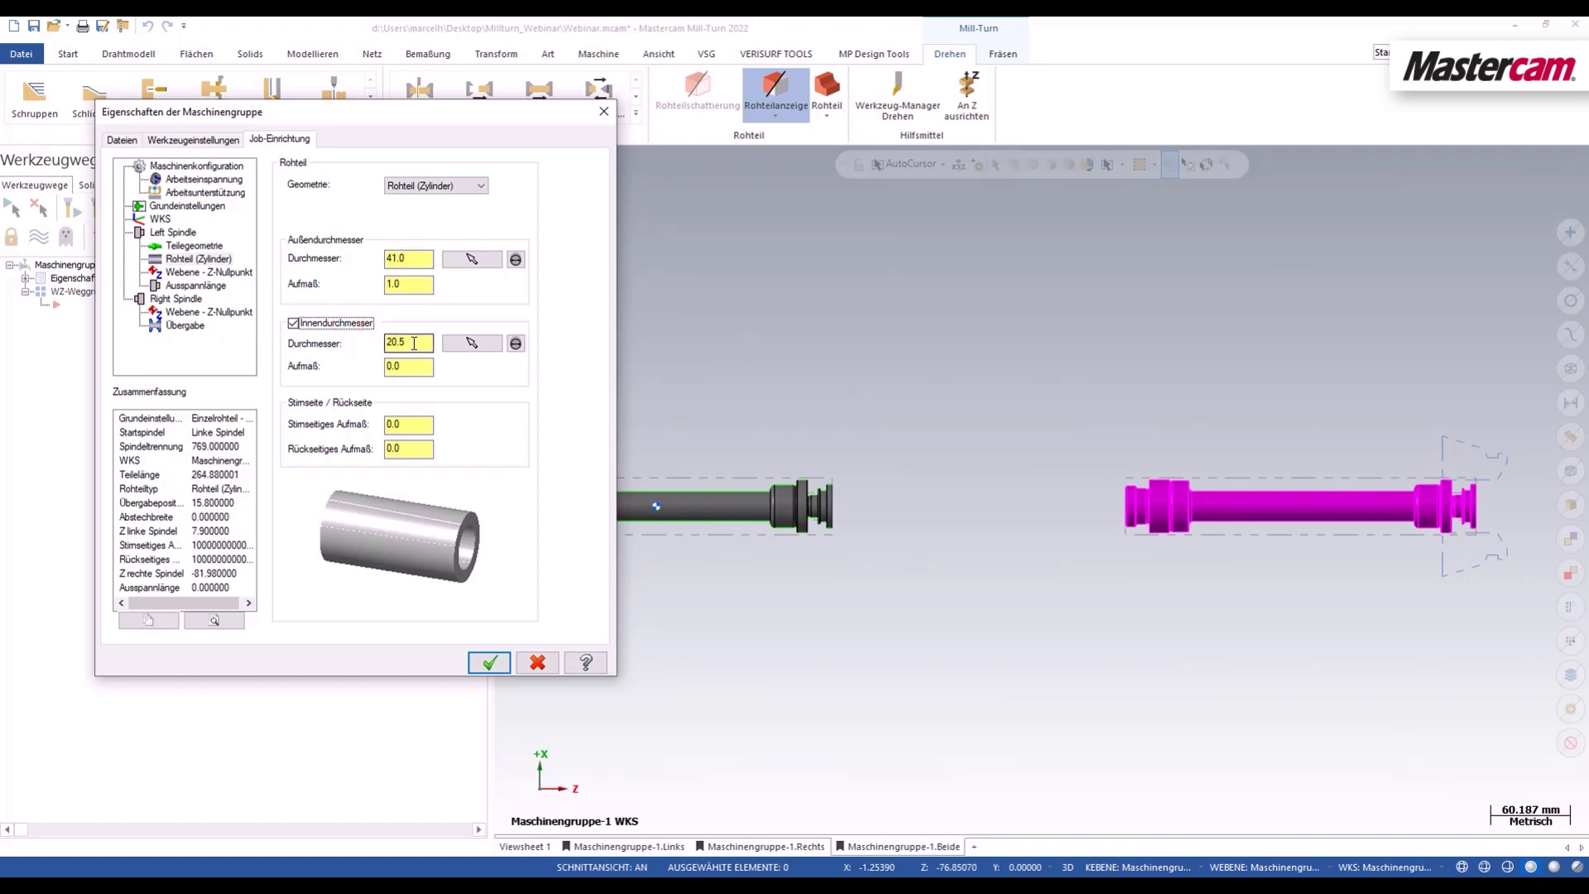
left_click(321, 323)
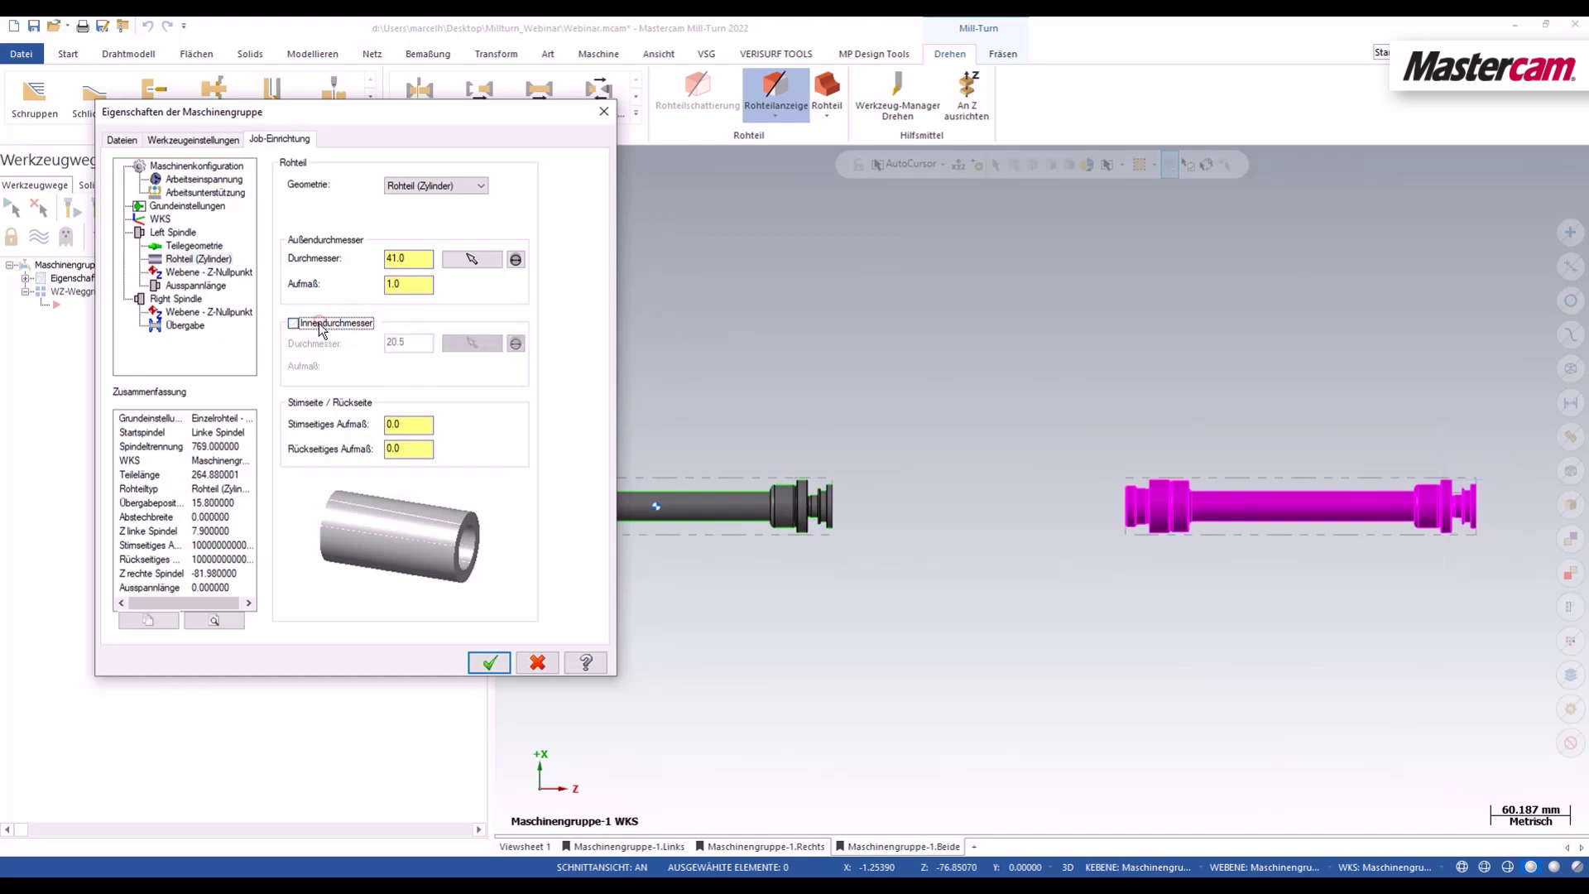
left_click(406, 423)
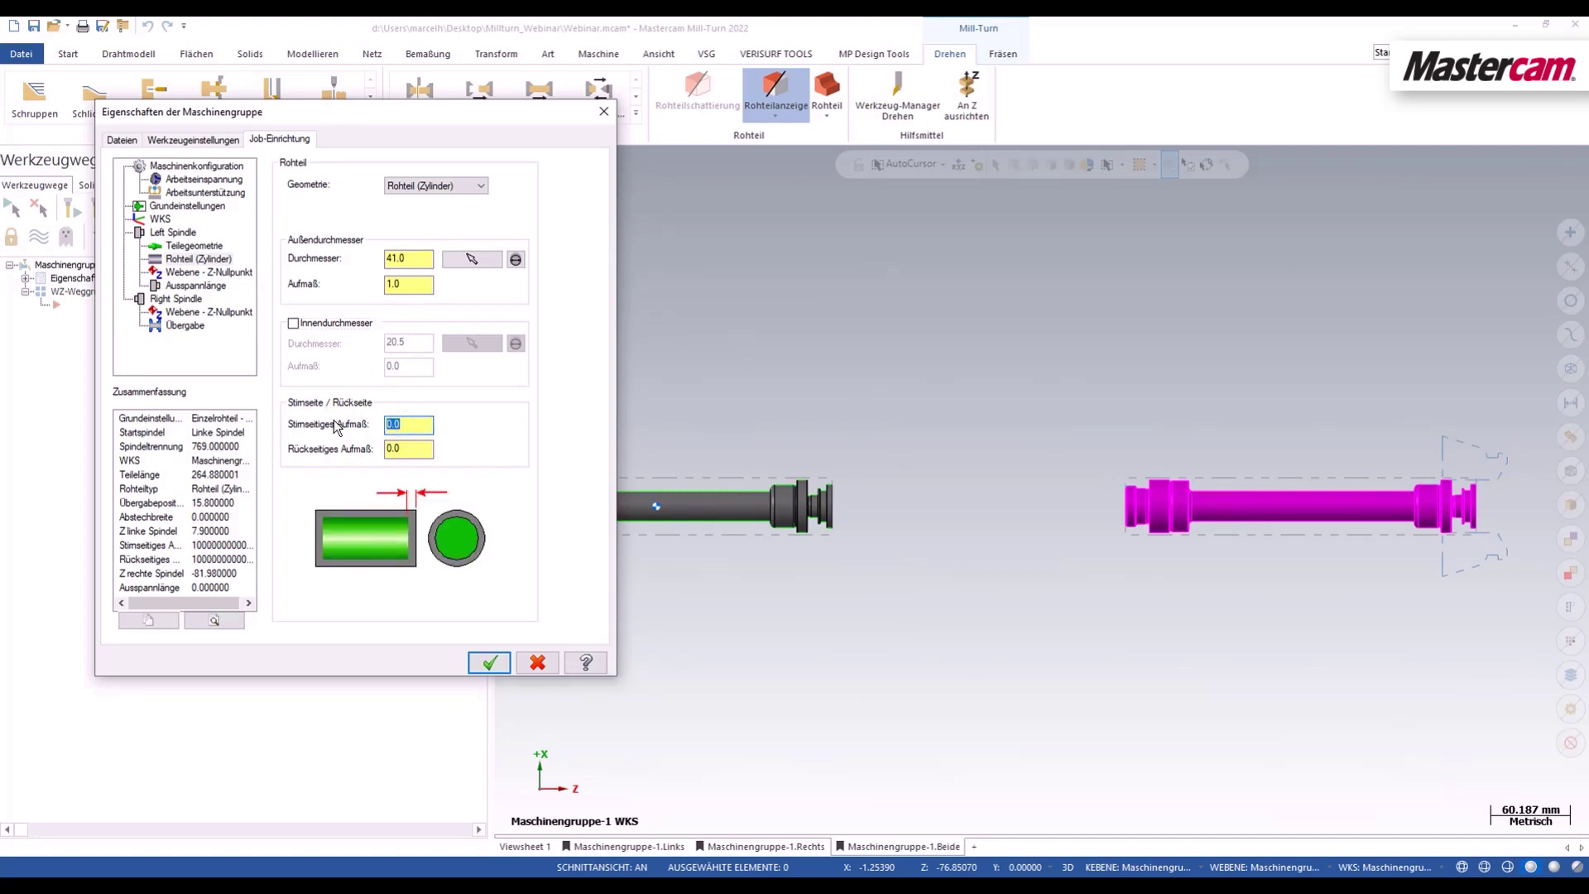
type("50")
left_click(401, 450)
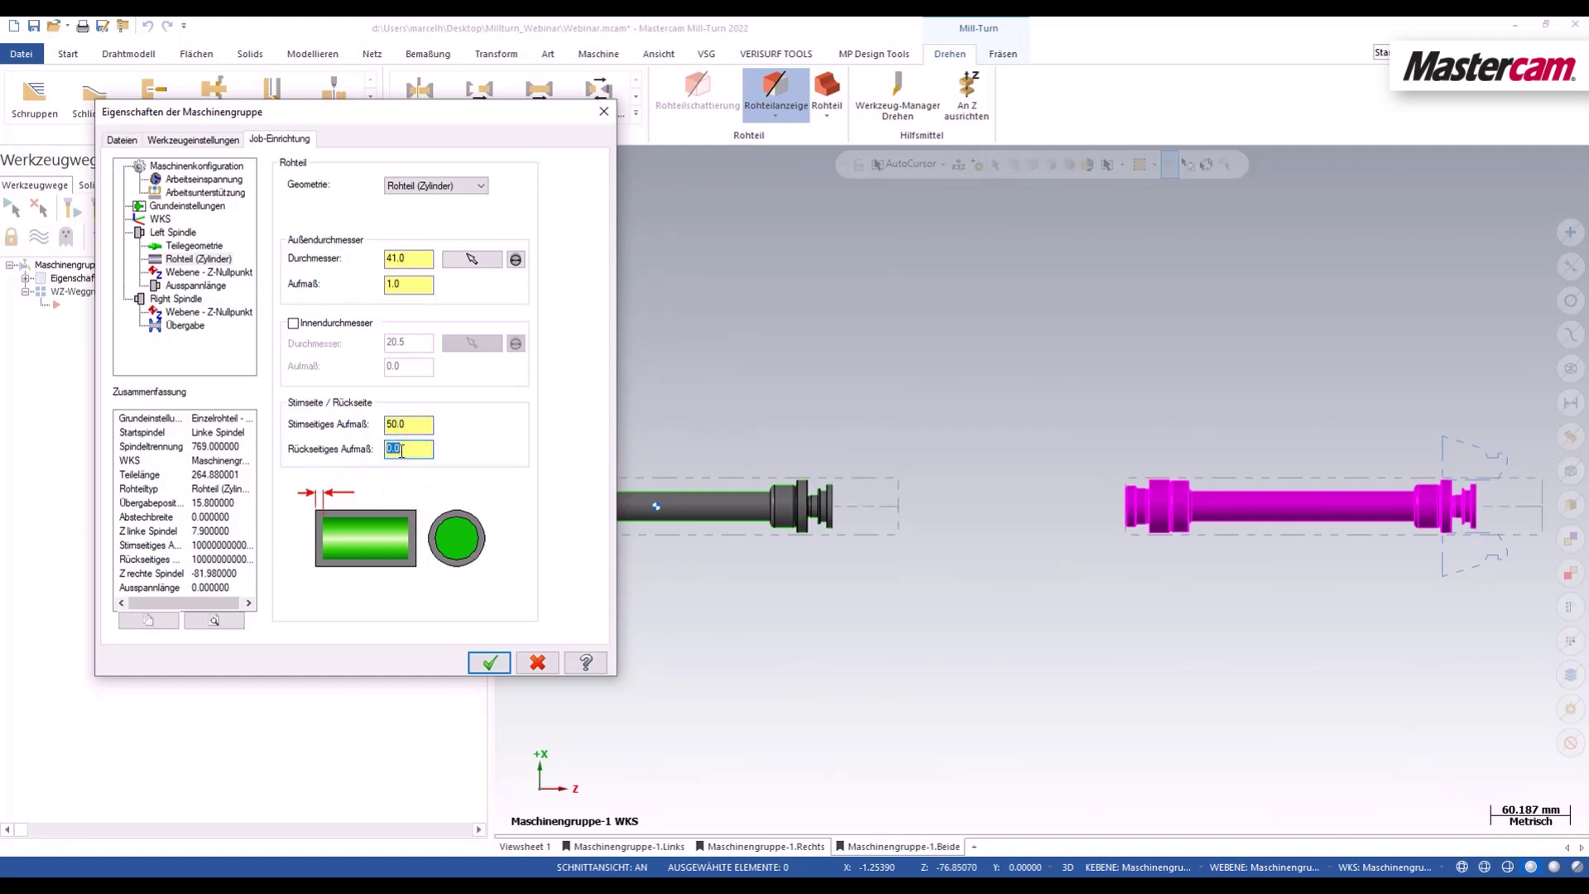
type("1")
Step: Review the Z-zero plane page and the left spindle's stick-out lengths (307.88 chuck face, 264.88 jaws)
left_click(198, 274)
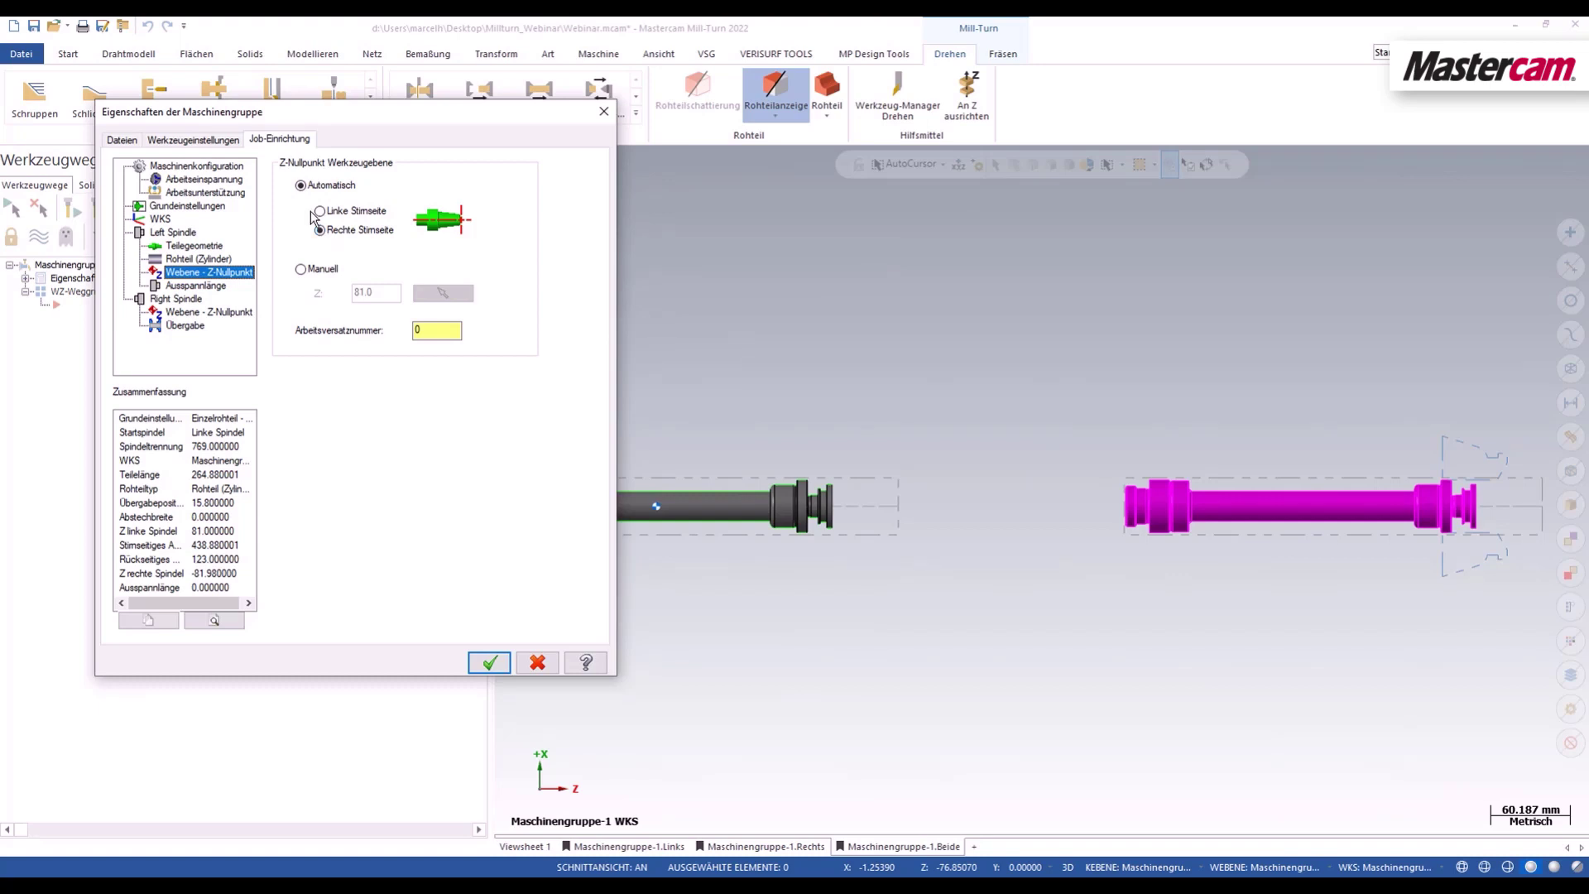
left_click(191, 287)
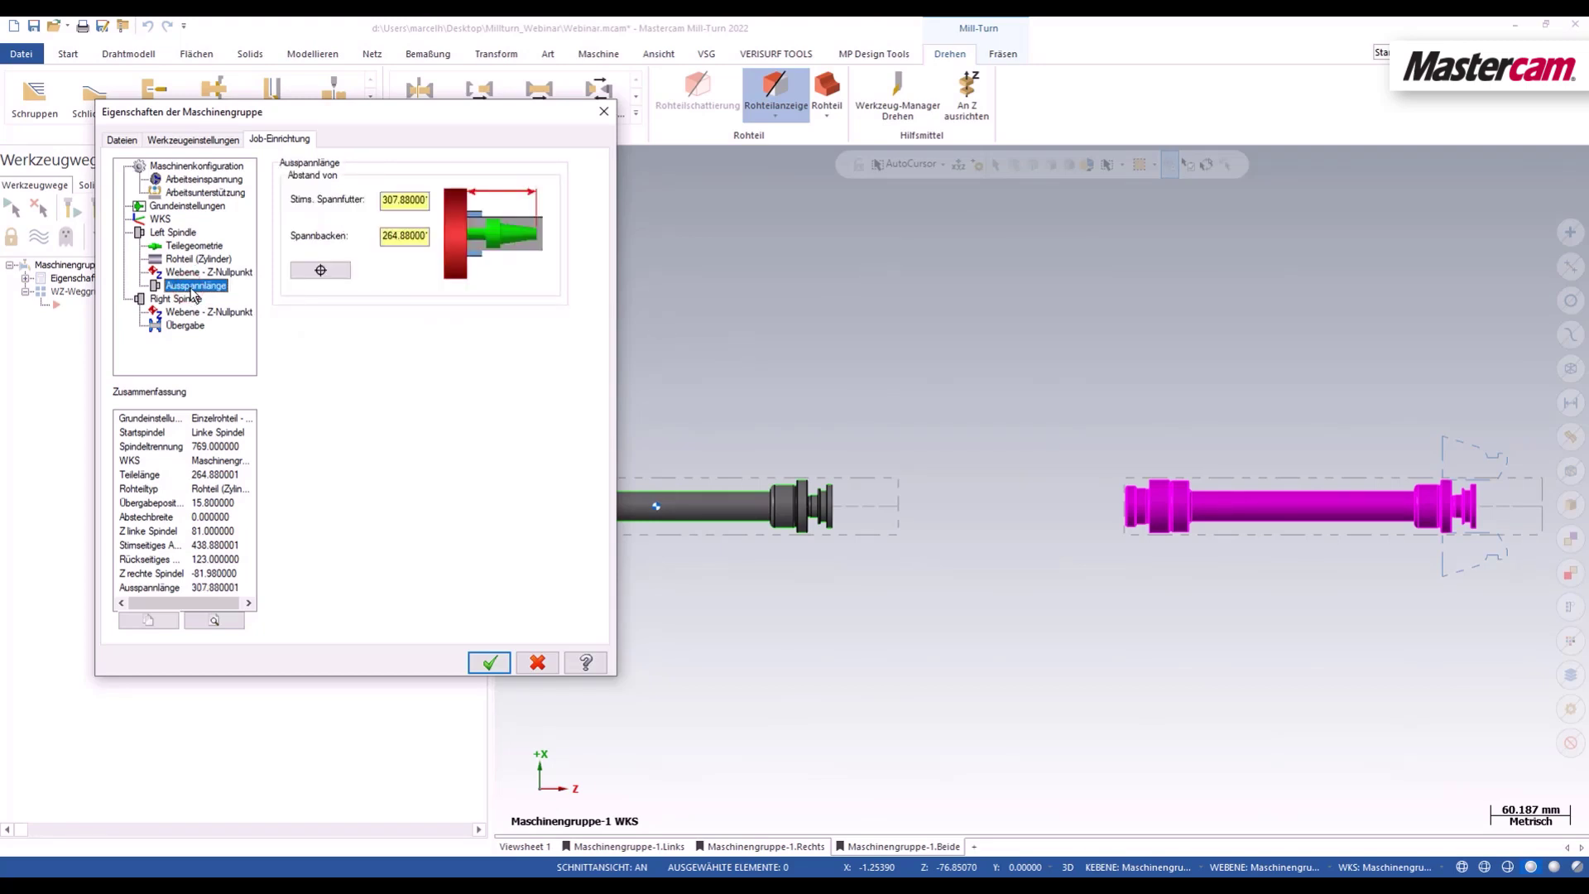
Step: Set the chuck reference at the shaft's left shoulder for a 274.98 clamp-out length, then view the right spindle's Z-zero page
left_click(320, 270)
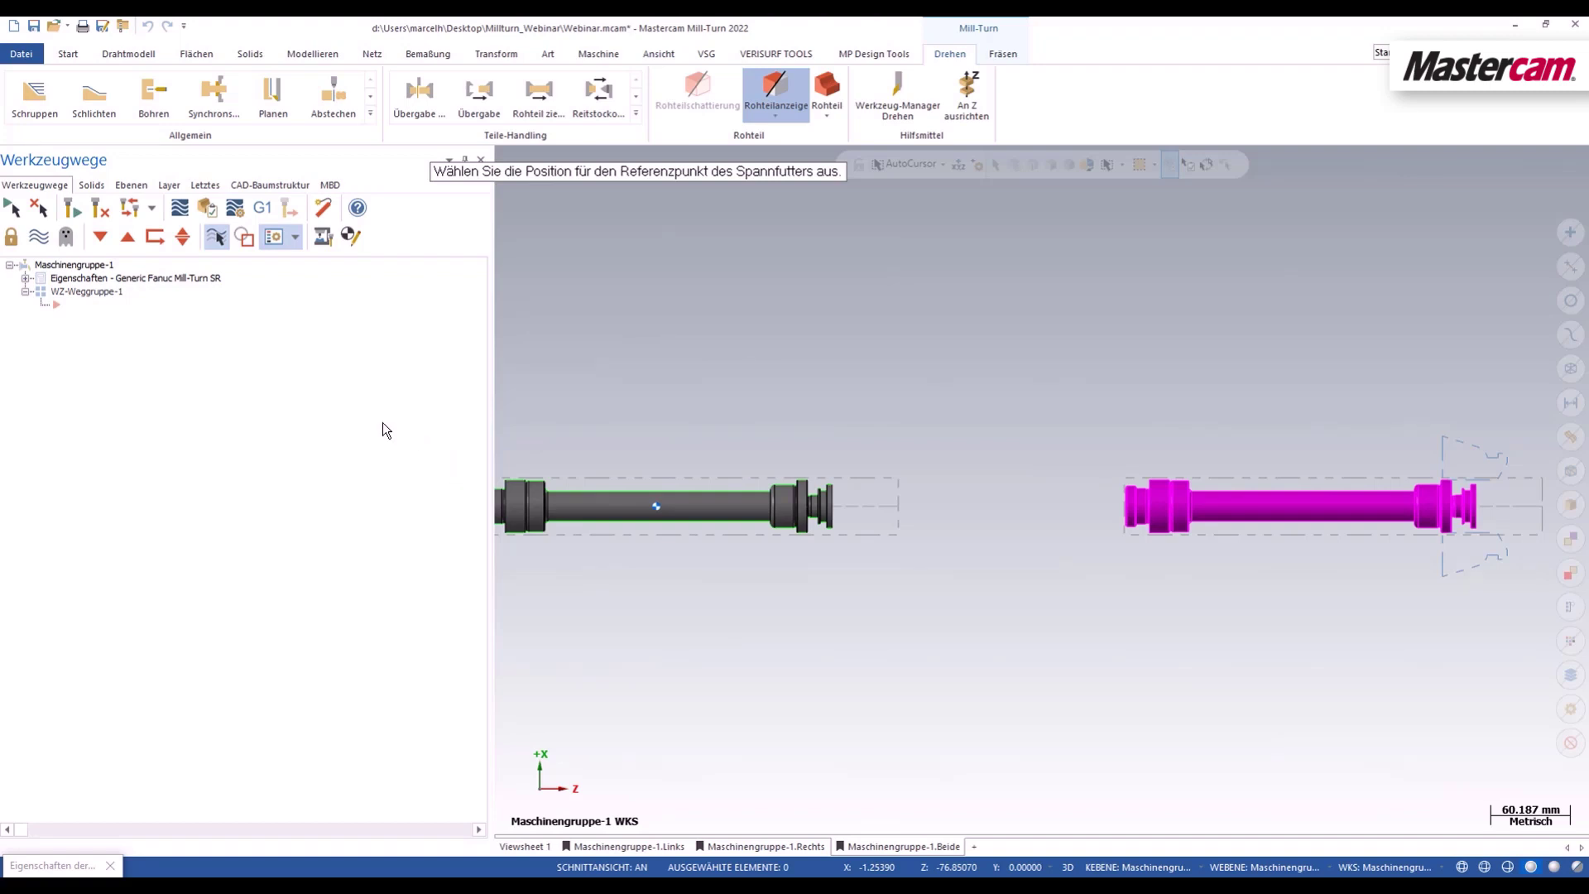
scroll(549, 481, "down", 1)
scroll(549, 482, "down", 1)
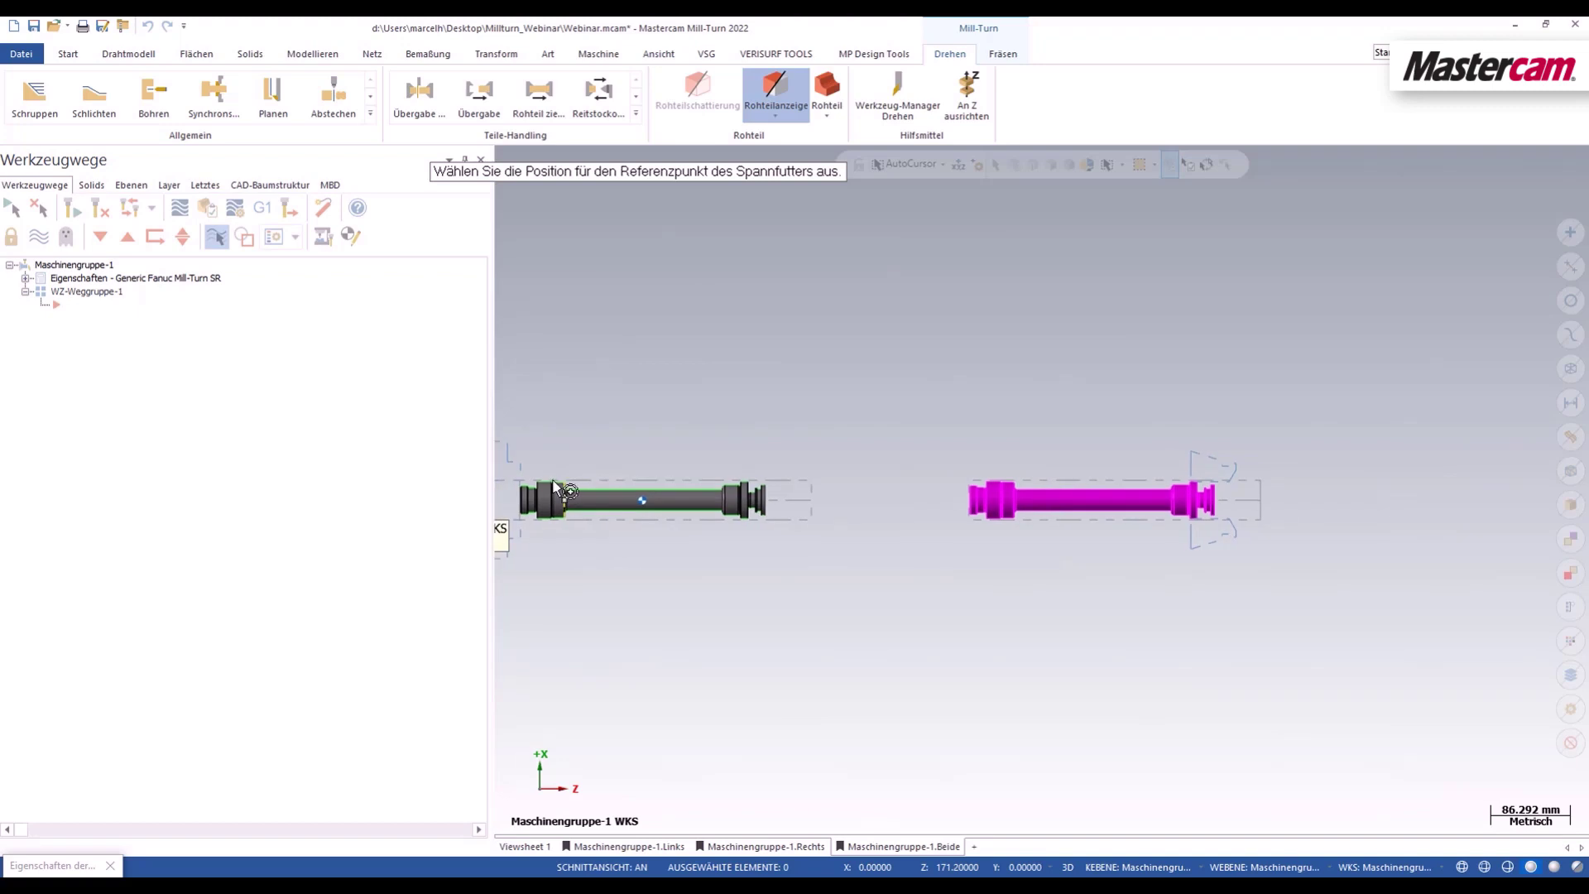
scroll(548, 481, "up", 2)
scroll(553, 484, "up", 3)
scroll(555, 480, "up", 3)
scroll(555, 479, "up", 1)
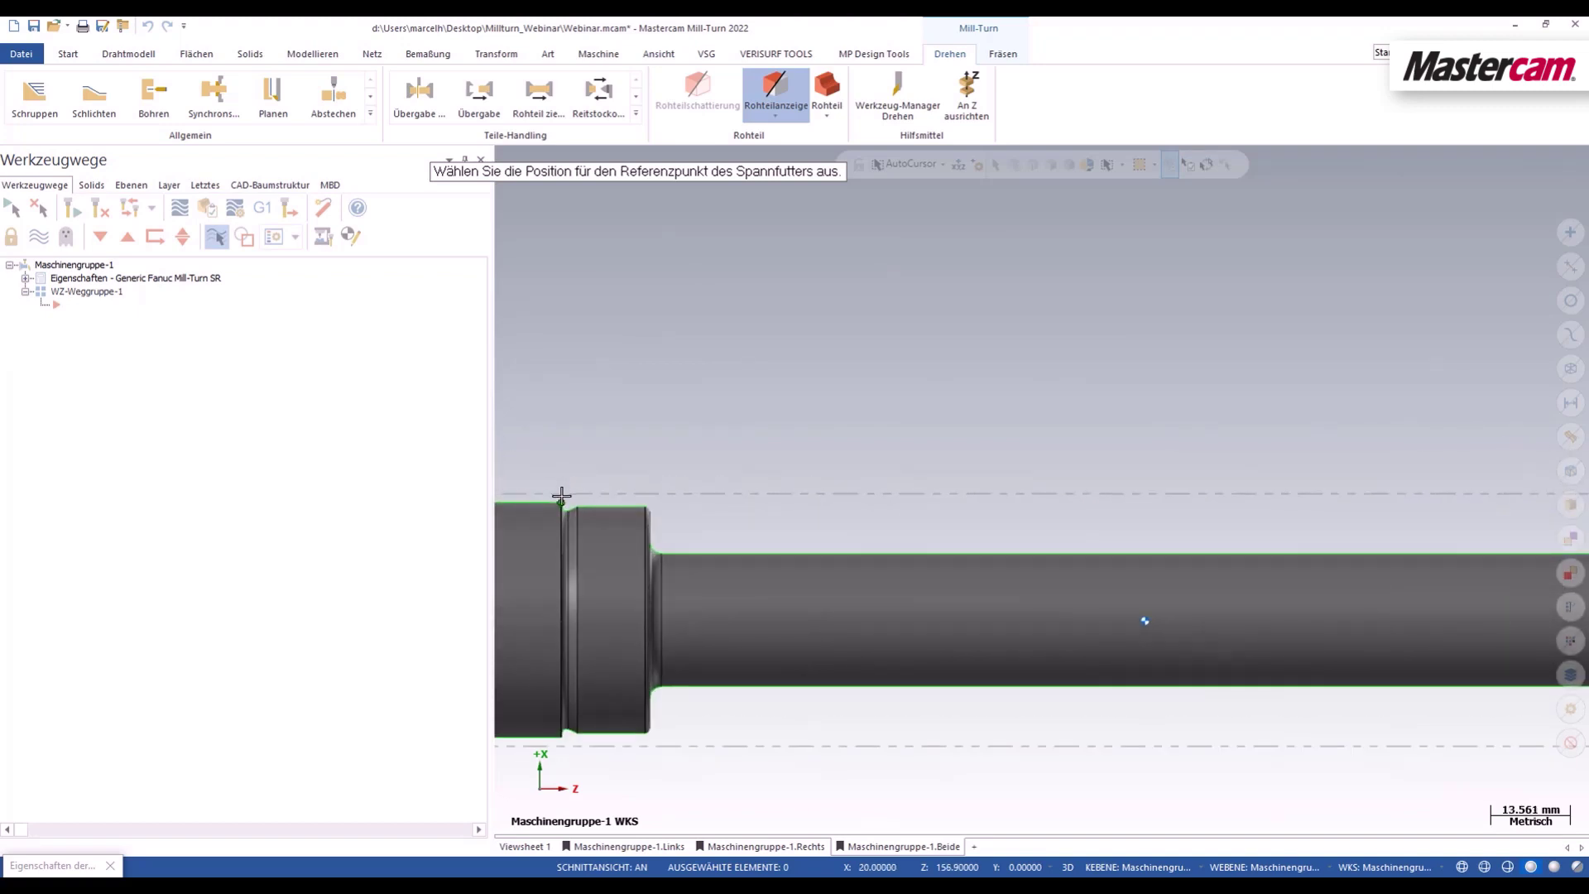
left_click(560, 496)
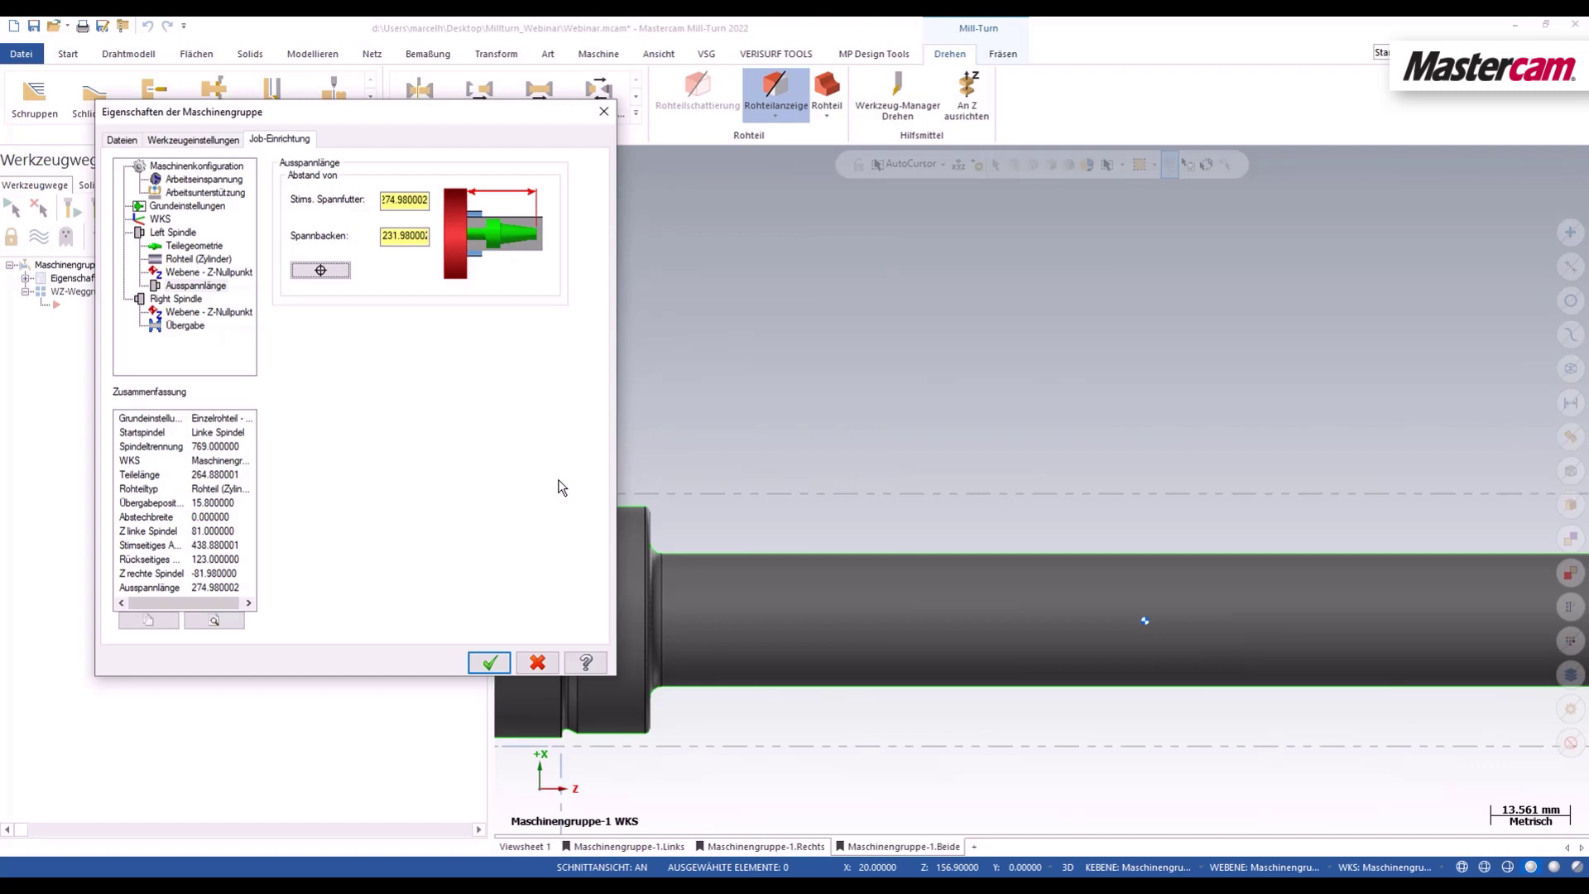
left_click(200, 316)
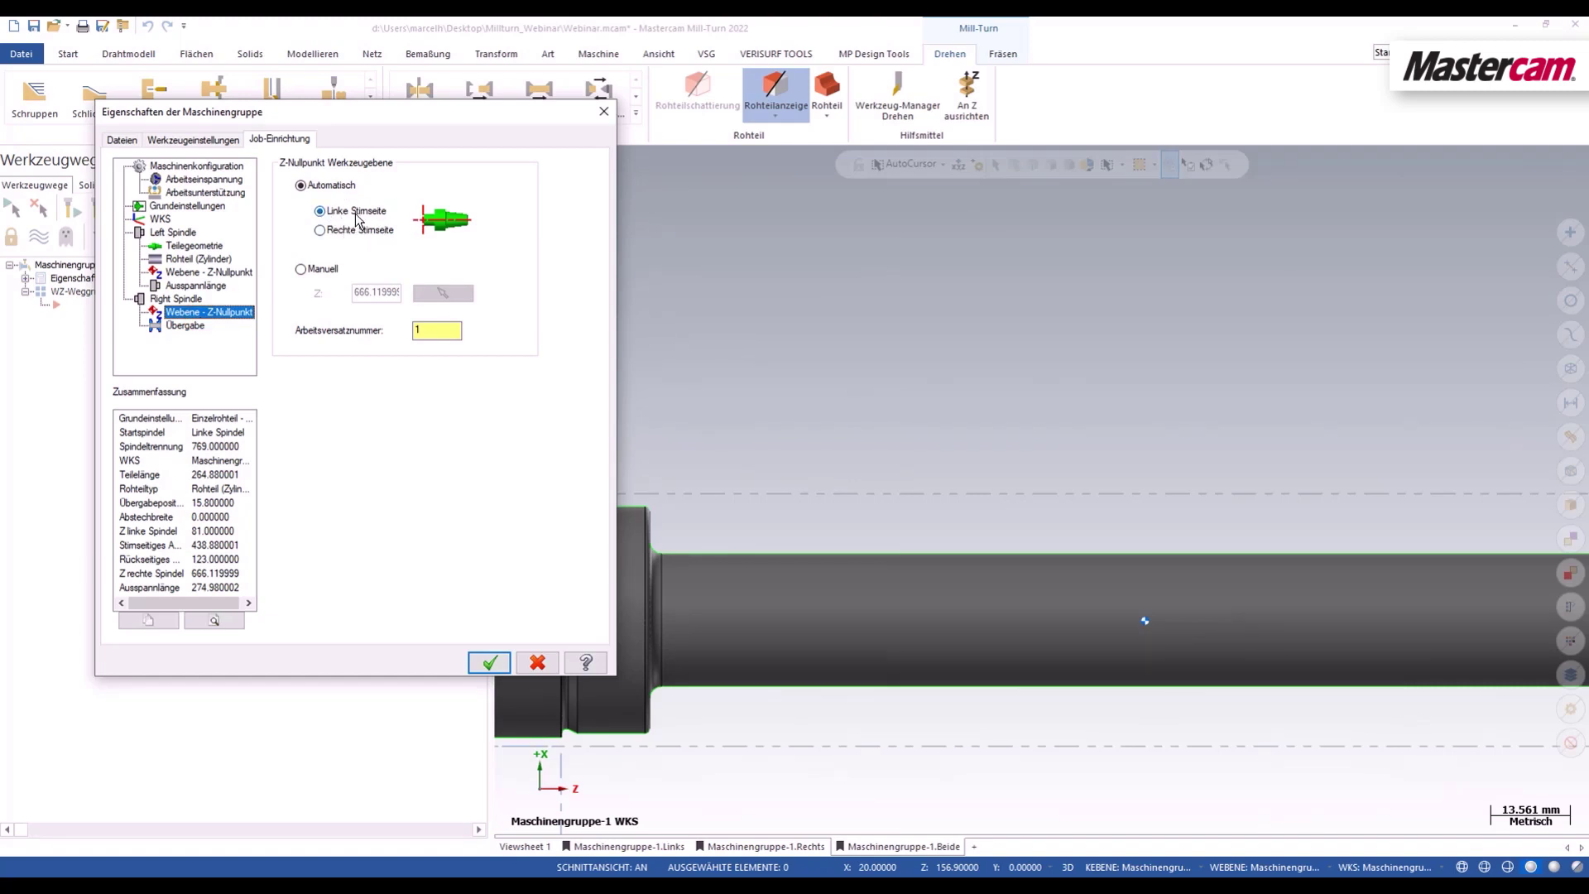
Step: Set the part-transfer Z point at the large collar's edge, 248.9 from the chuck face
left_click(195, 326)
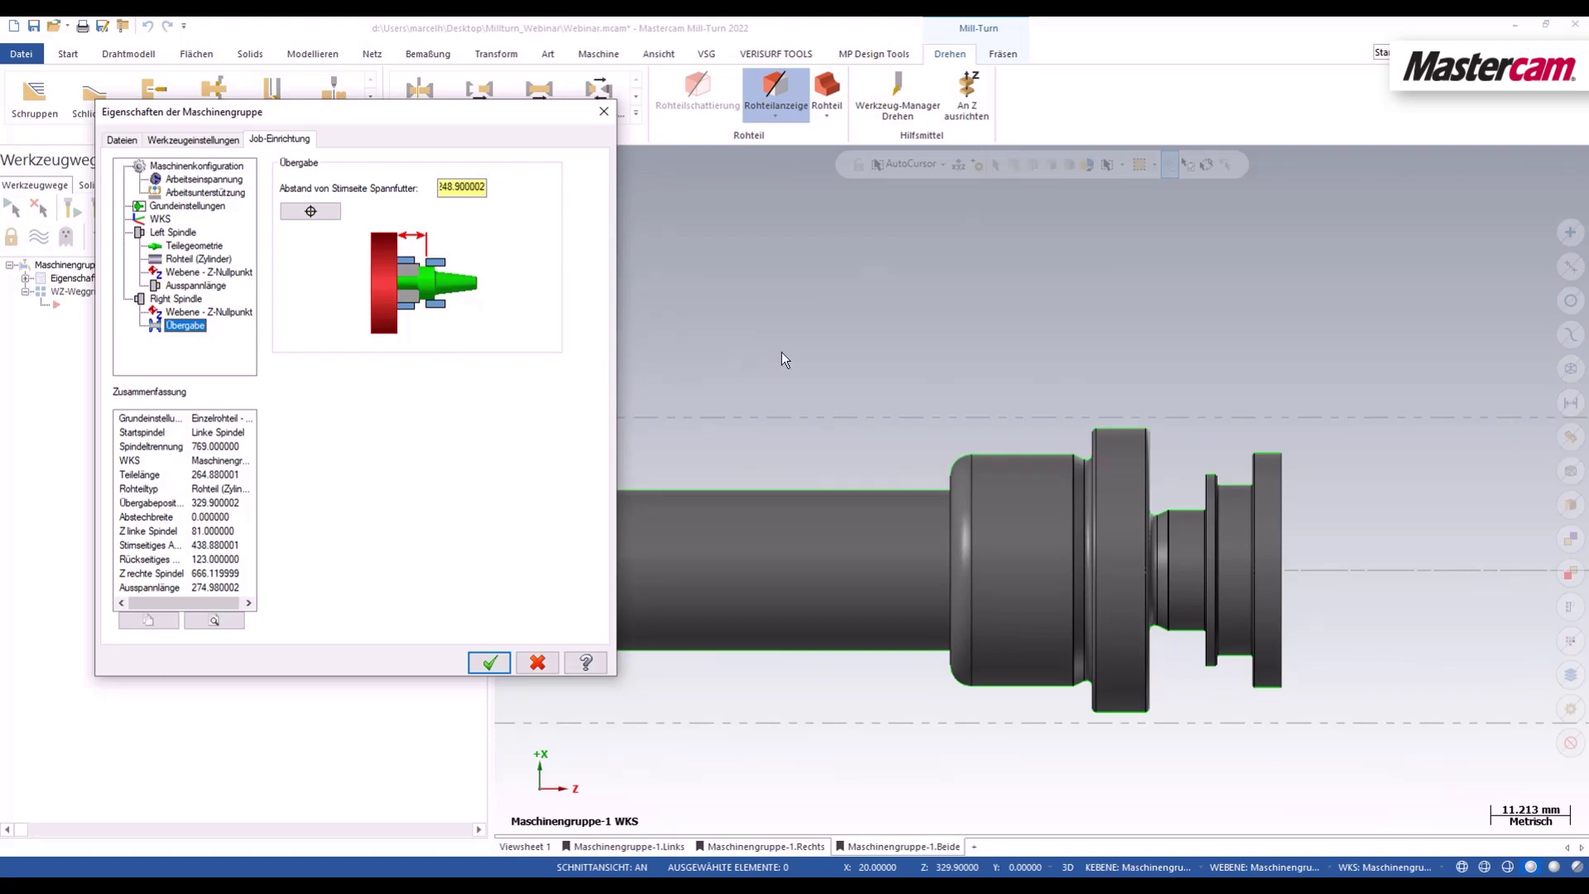
left_click(312, 214)
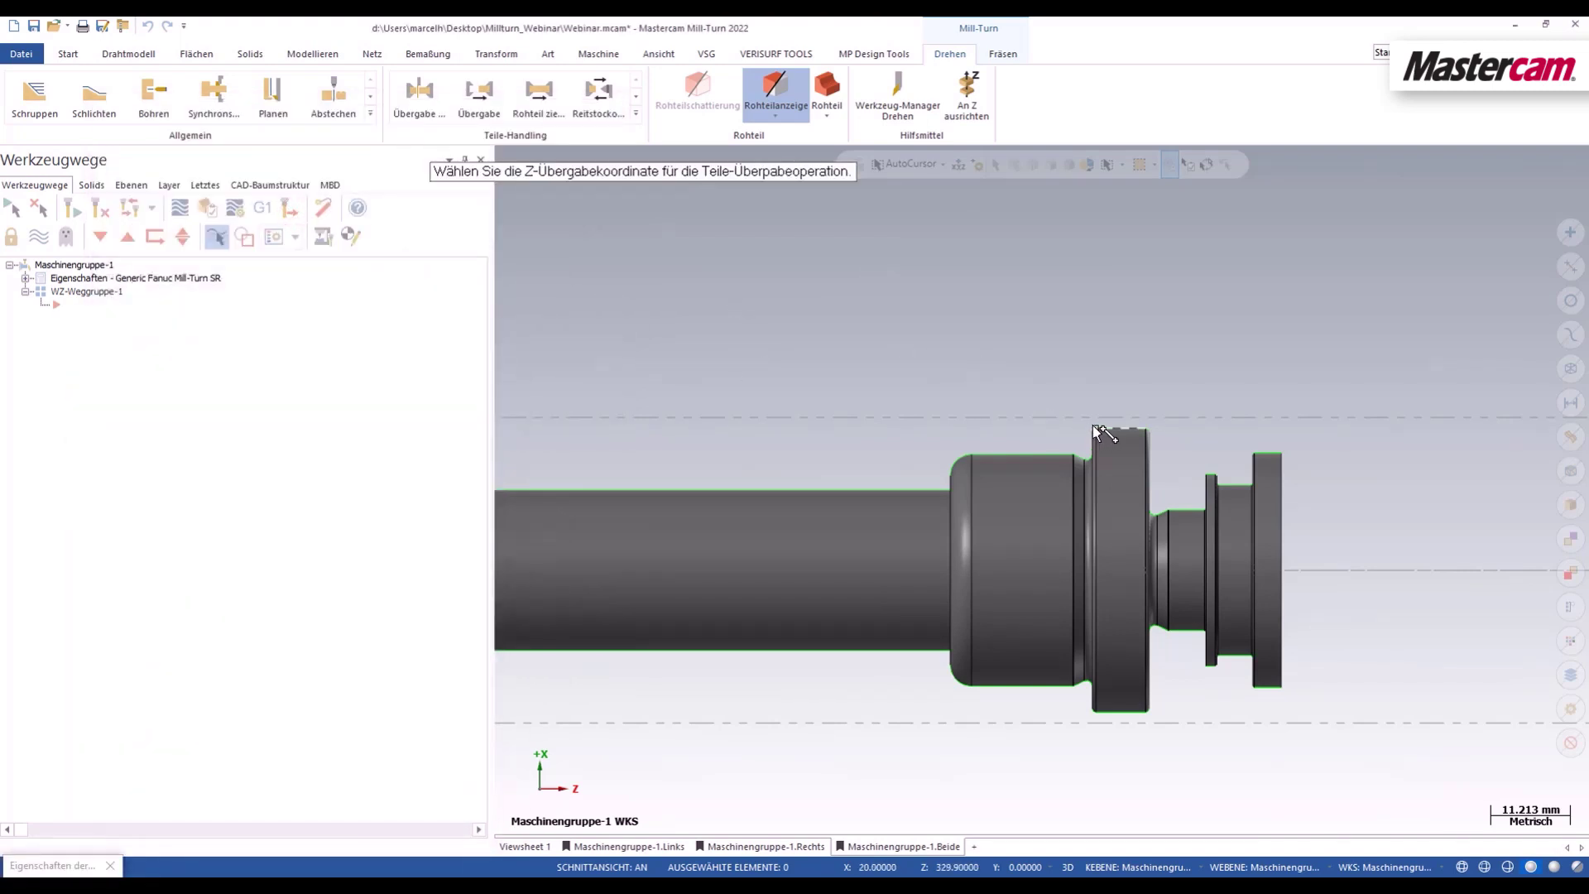
left_click(1097, 424)
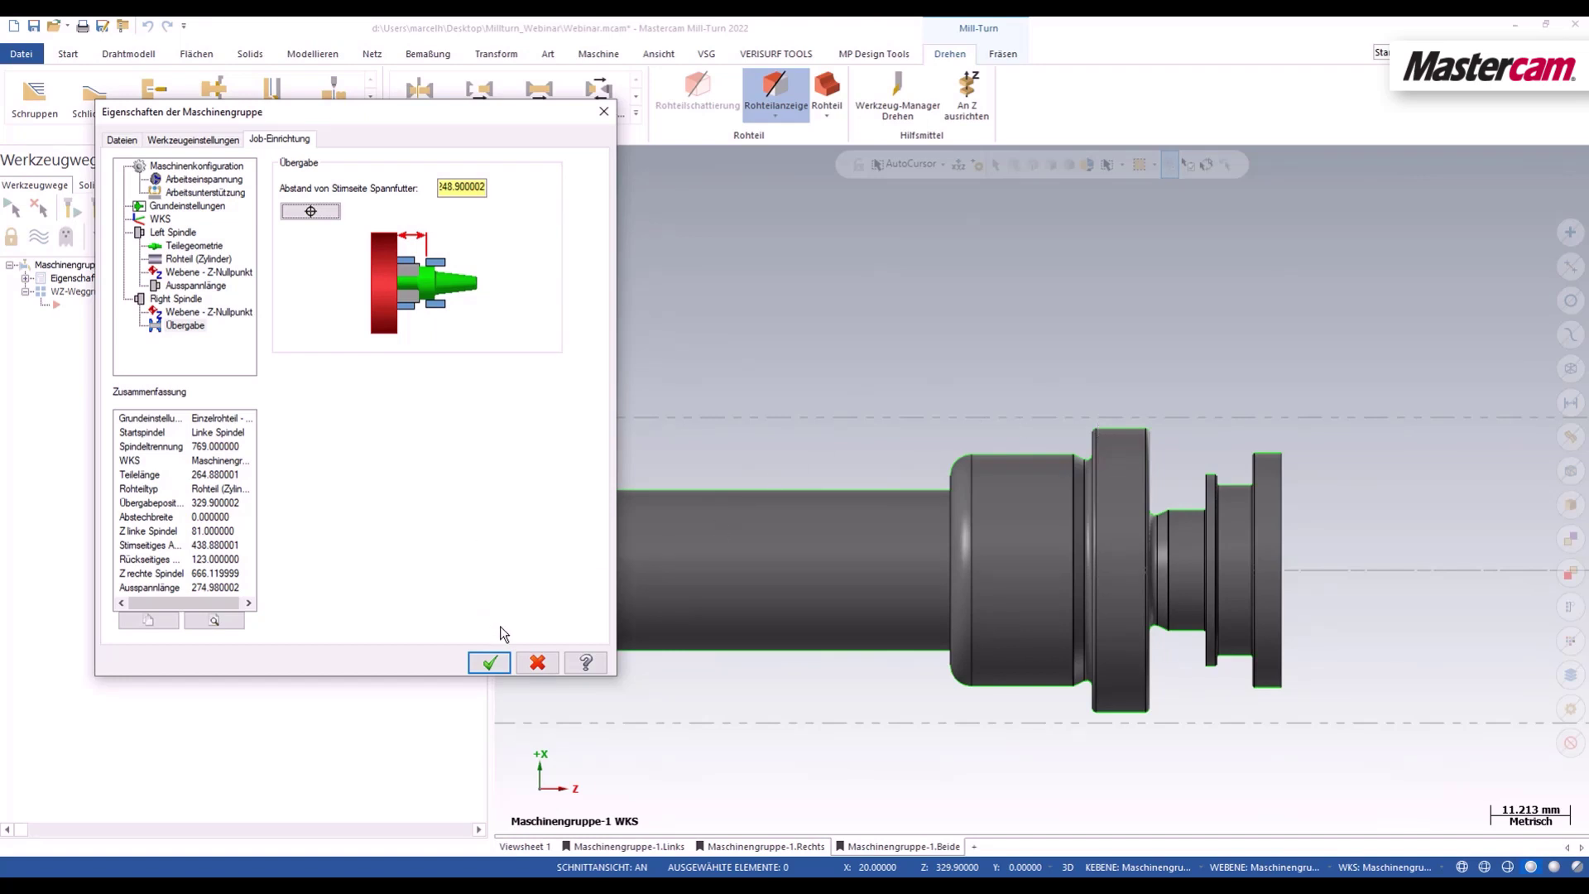
left_click(489, 661)
Step: Accept the machine group properties and zoom to review both shaft copies with stock and chuck
left_click(491, 663)
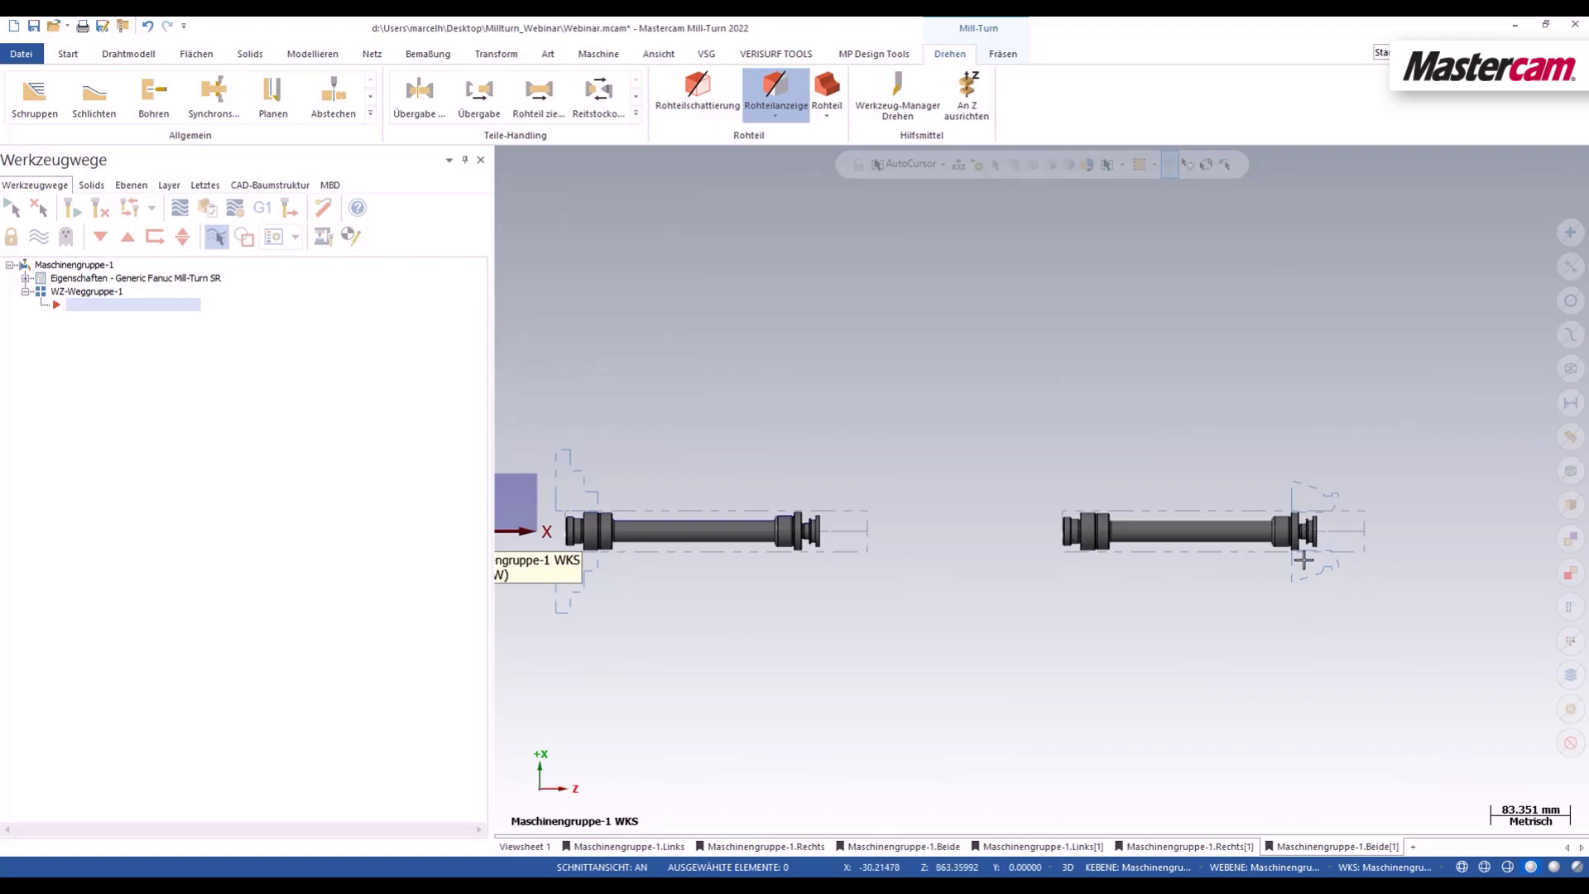
scroll(614, 522, "up", 3)
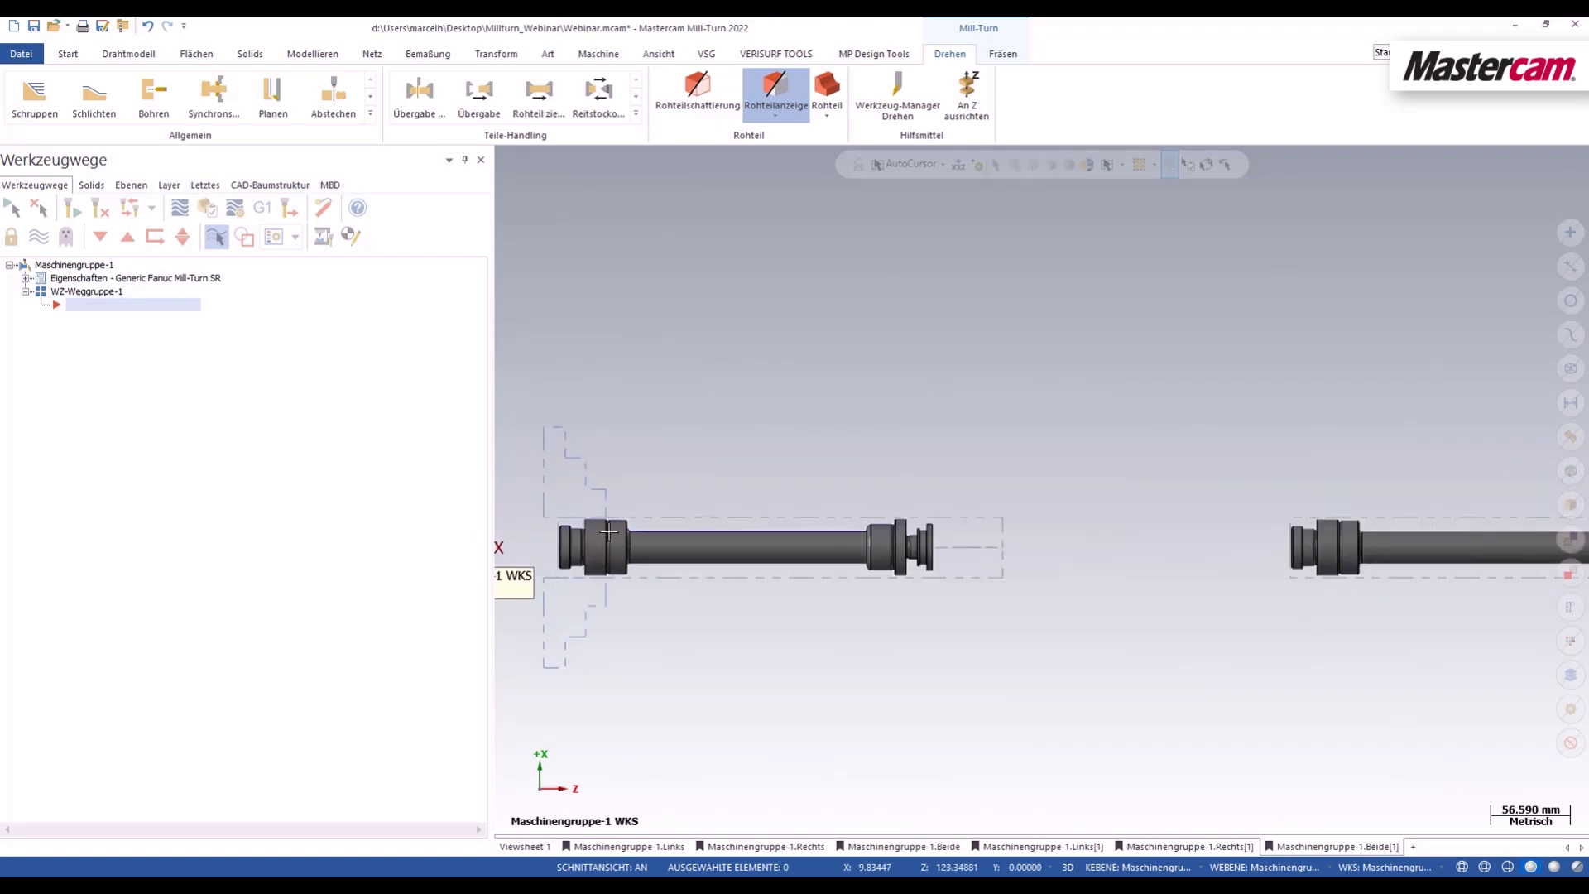
scroll(614, 521, "up", 3)
scroll(606, 456, "up", 2)
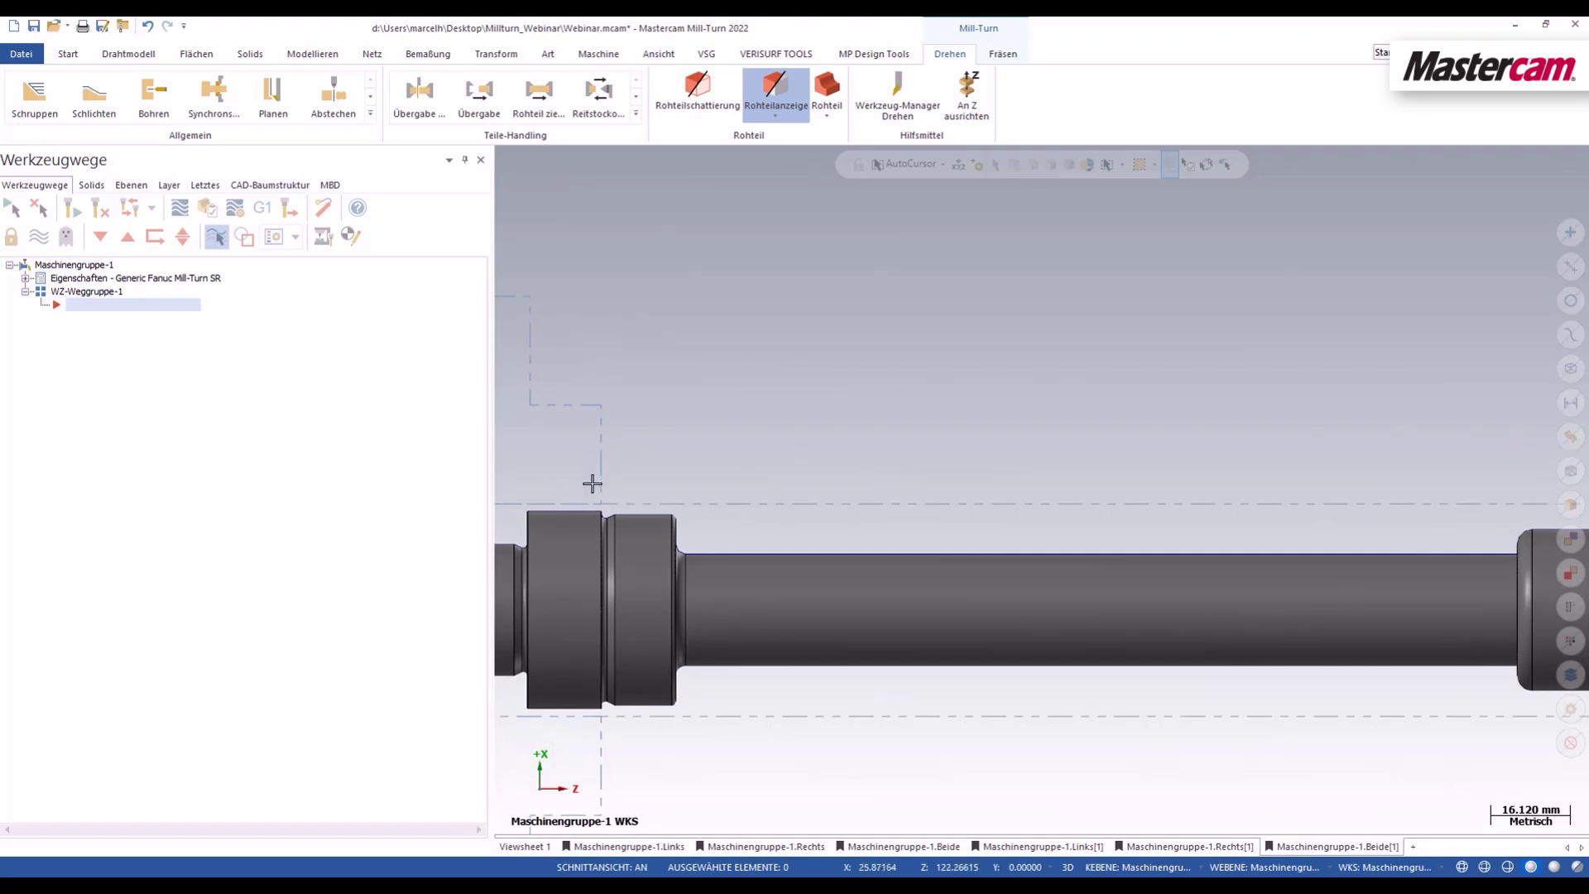
scroll(602, 512, "down", 2)
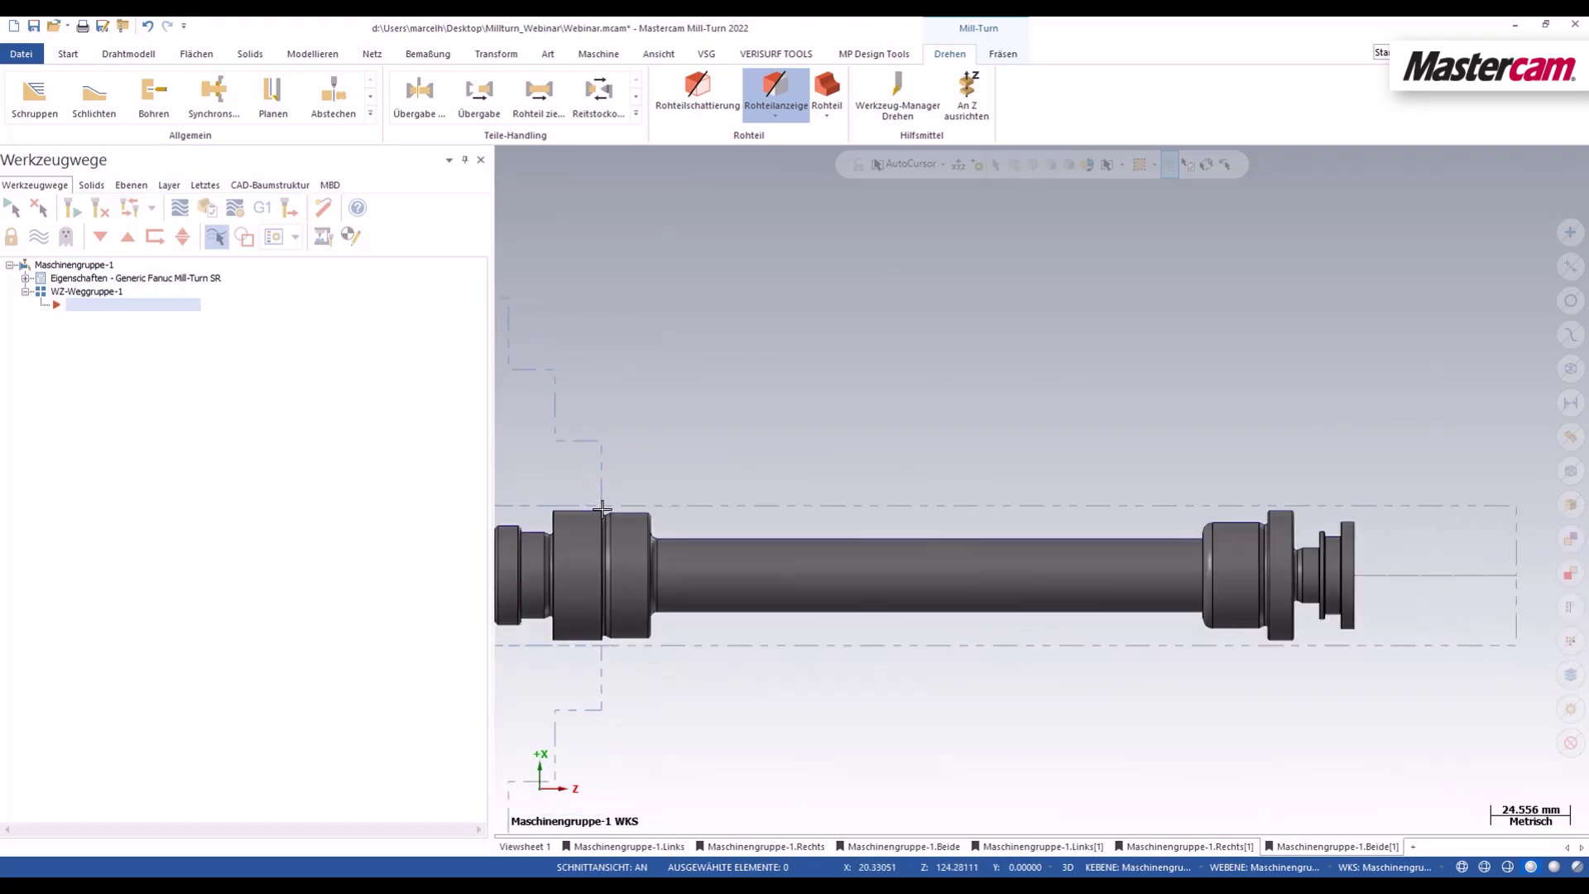
scroll(603, 512, "down", 5)
scroll(603, 513, "down", 2)
scroll(1103, 493, "down", 2)
scroll(1103, 493, "up", 3)
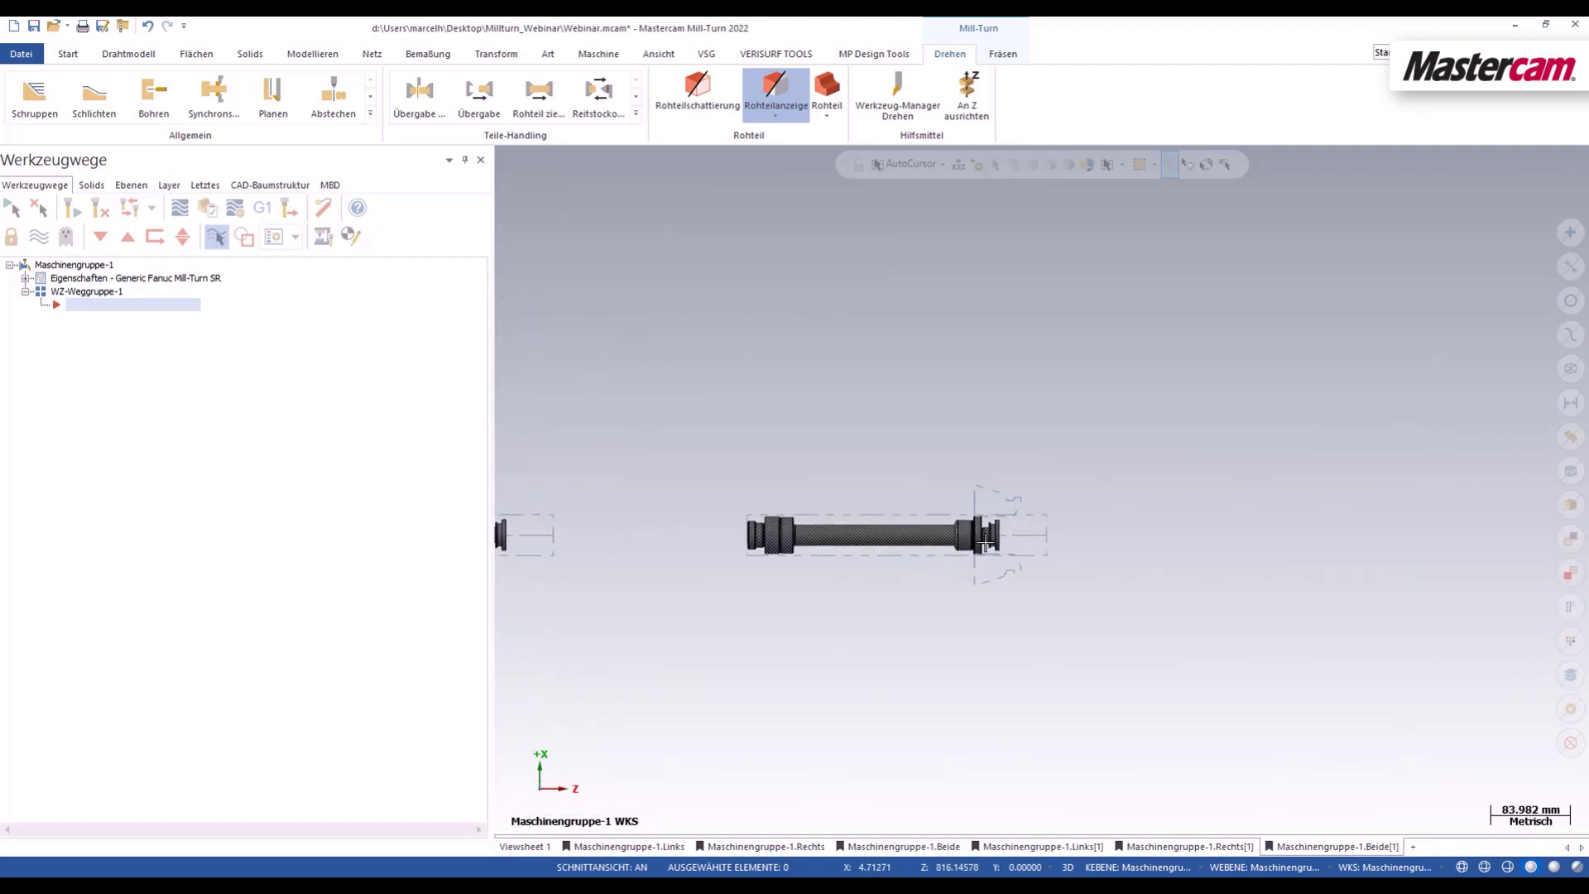
scroll(987, 527, "up", 2)
scroll(987, 527, "up", 1)
scroll(960, 468, "up", 2)
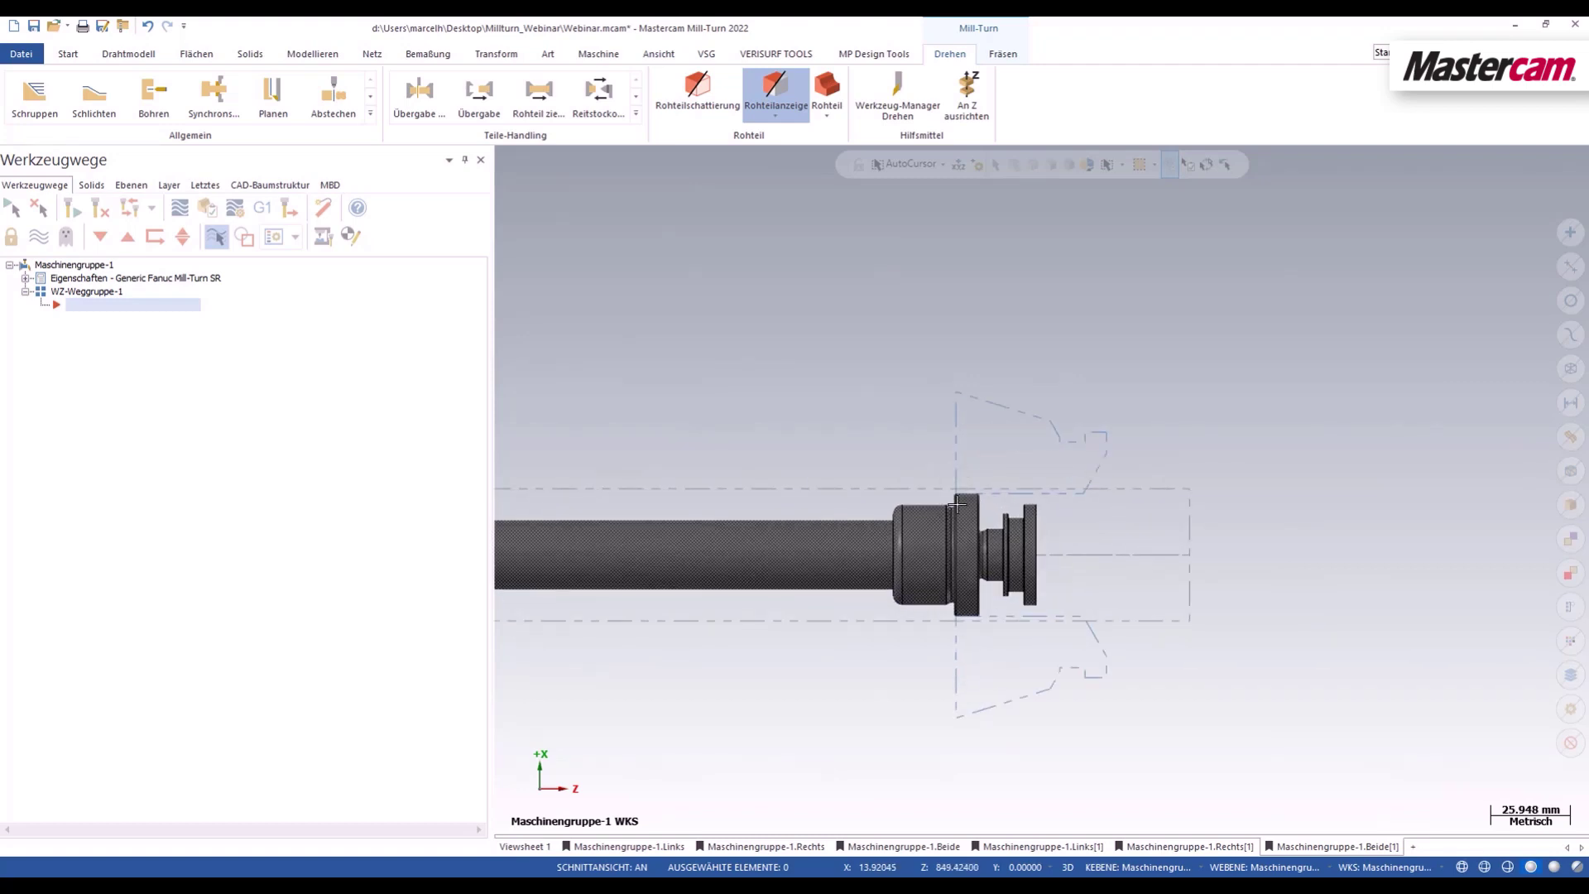
scroll(954, 491, "down", 2)
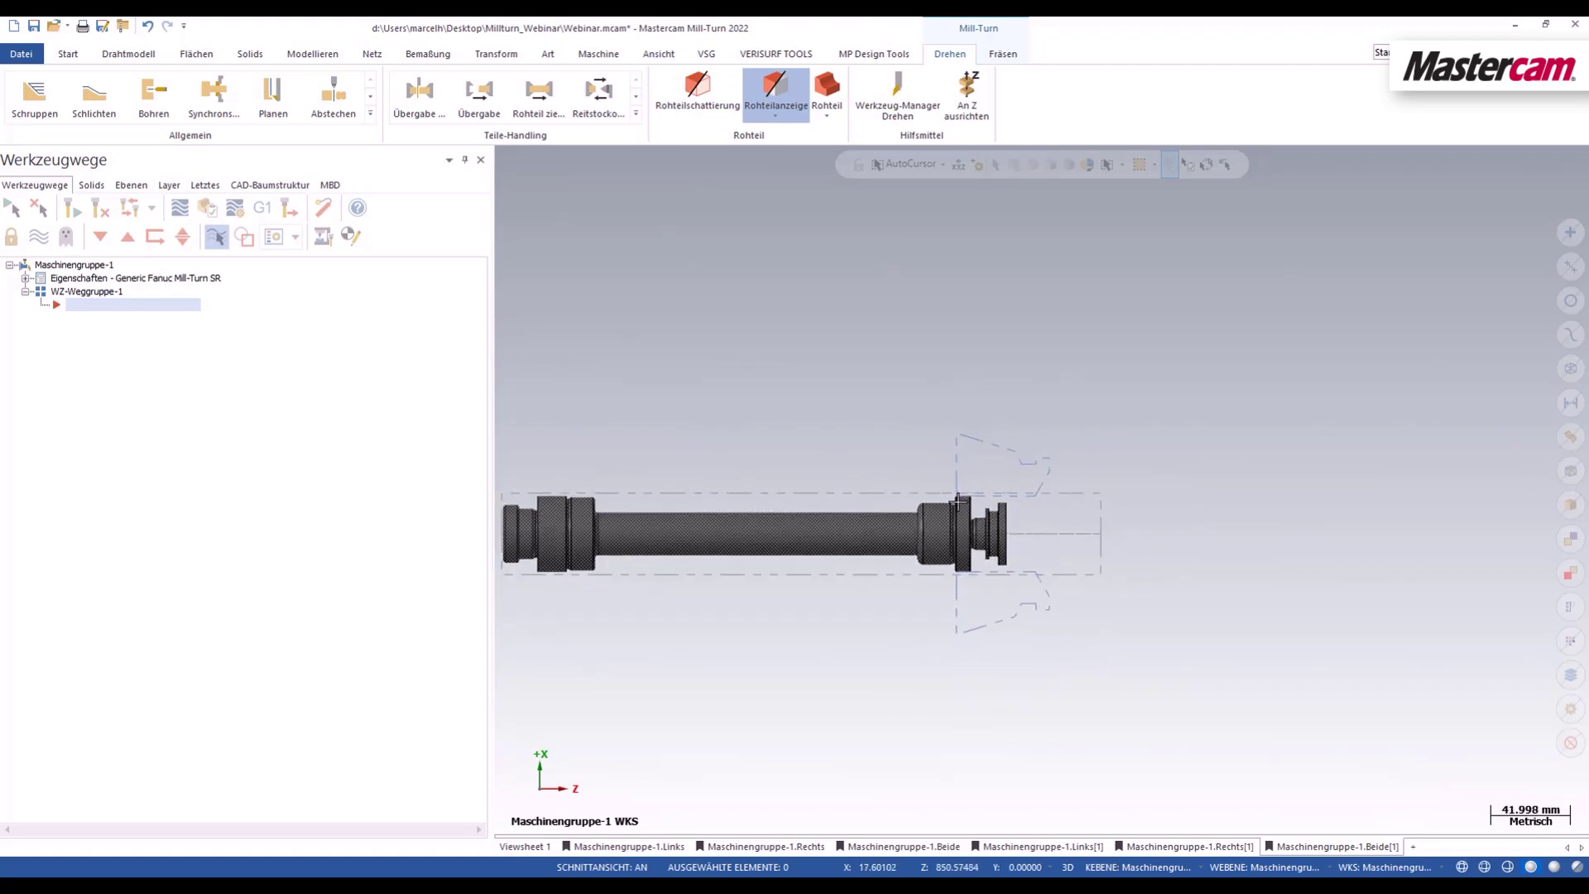
scroll(954, 492, "down", 3)
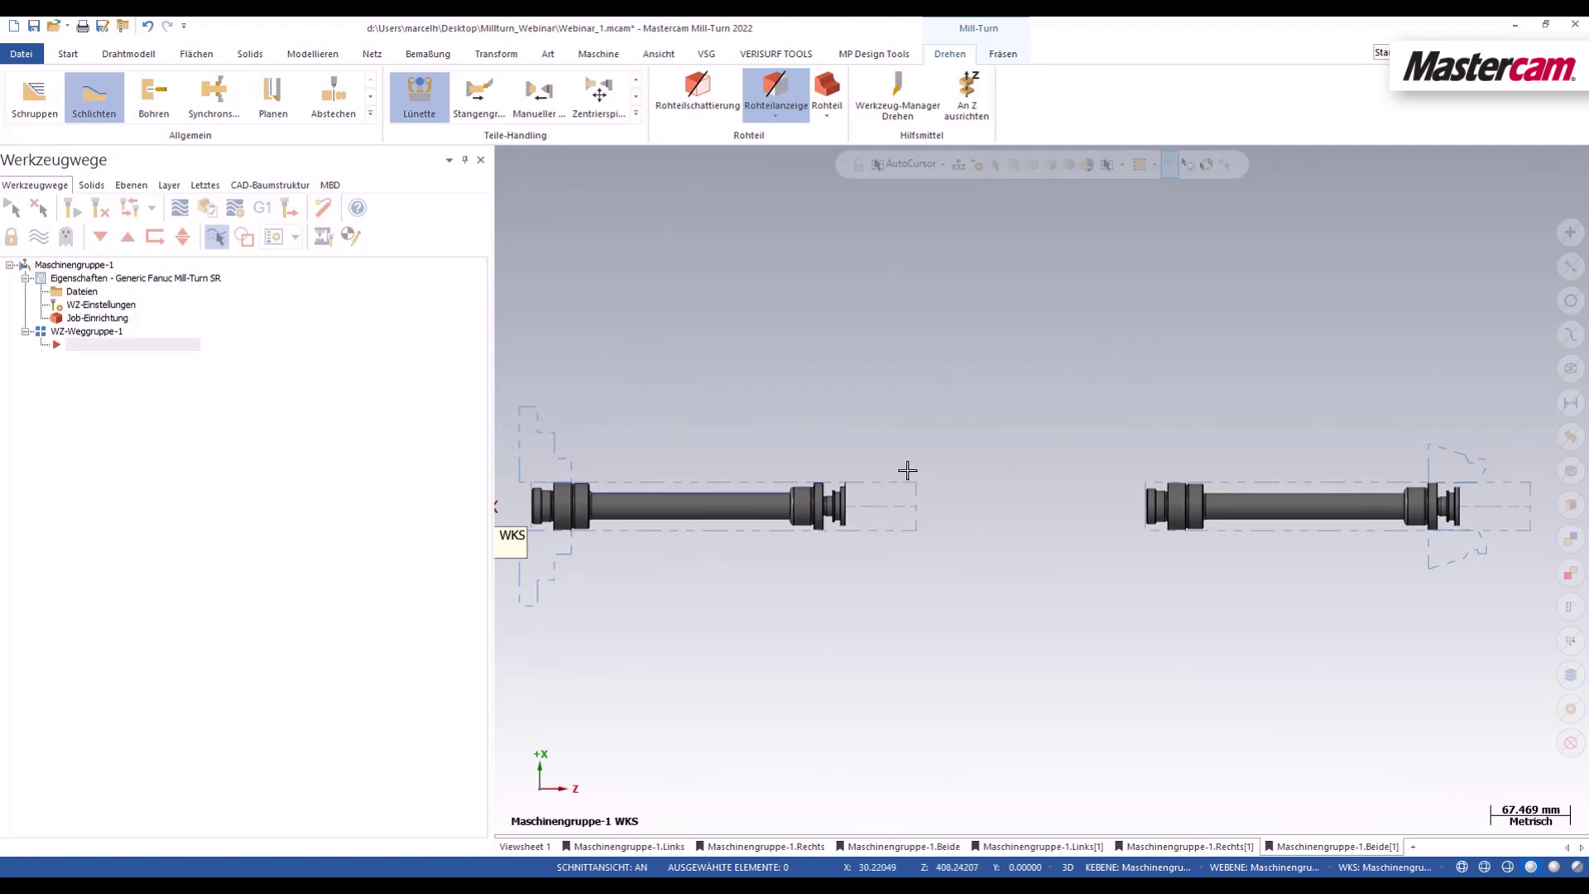
Step: Add a Lünette operation moving the lower steady rest linearly to X 0.0, Z 40
left_click(422, 99)
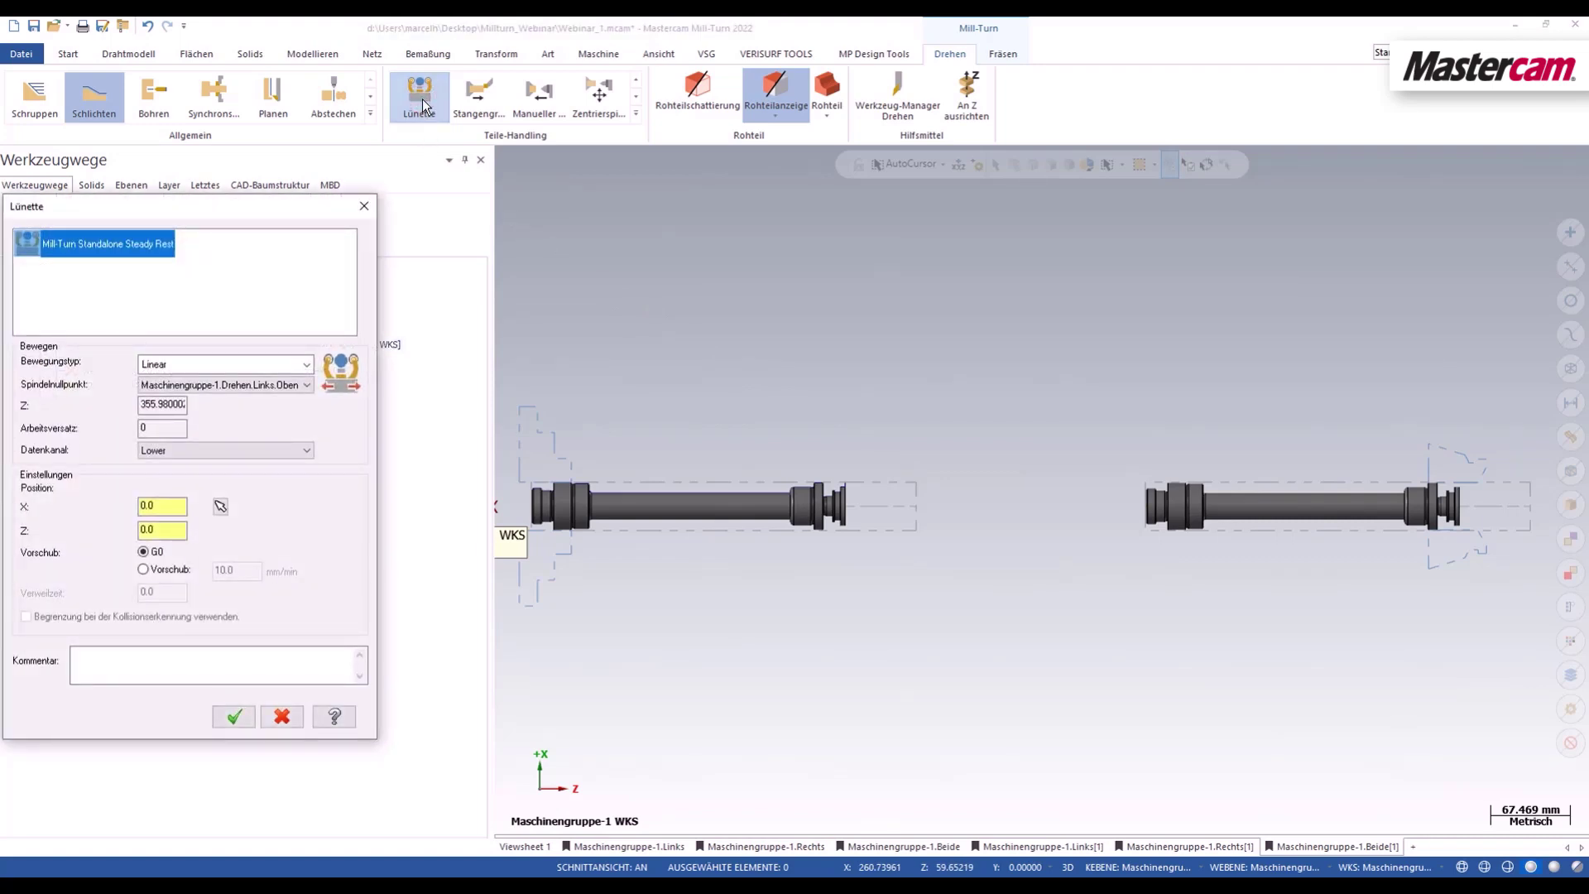
left_click(208, 366)
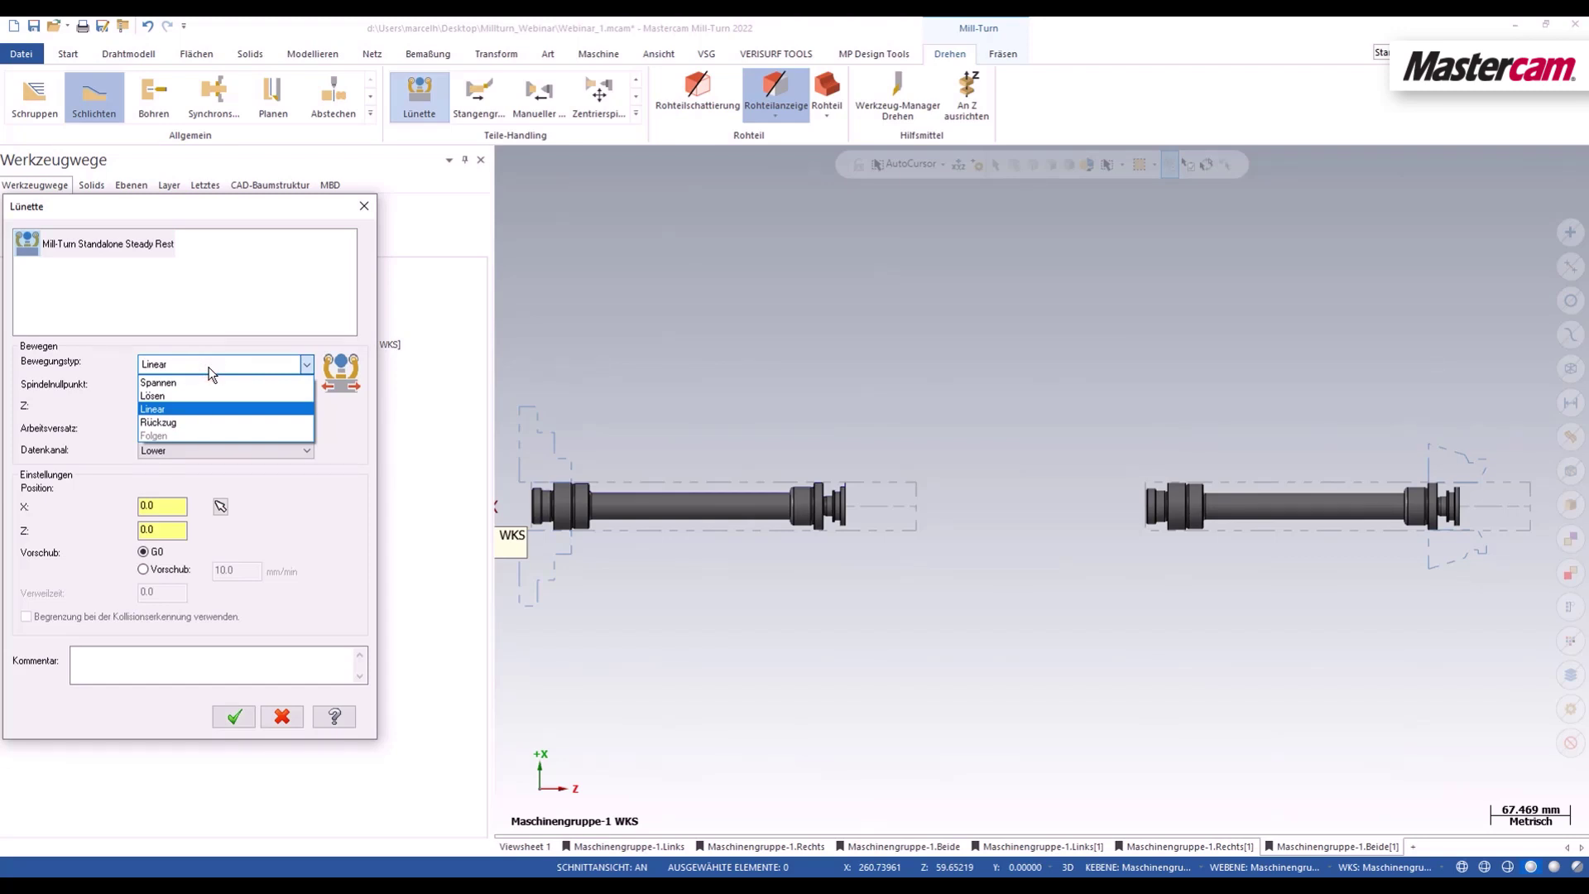
left_click(174, 412)
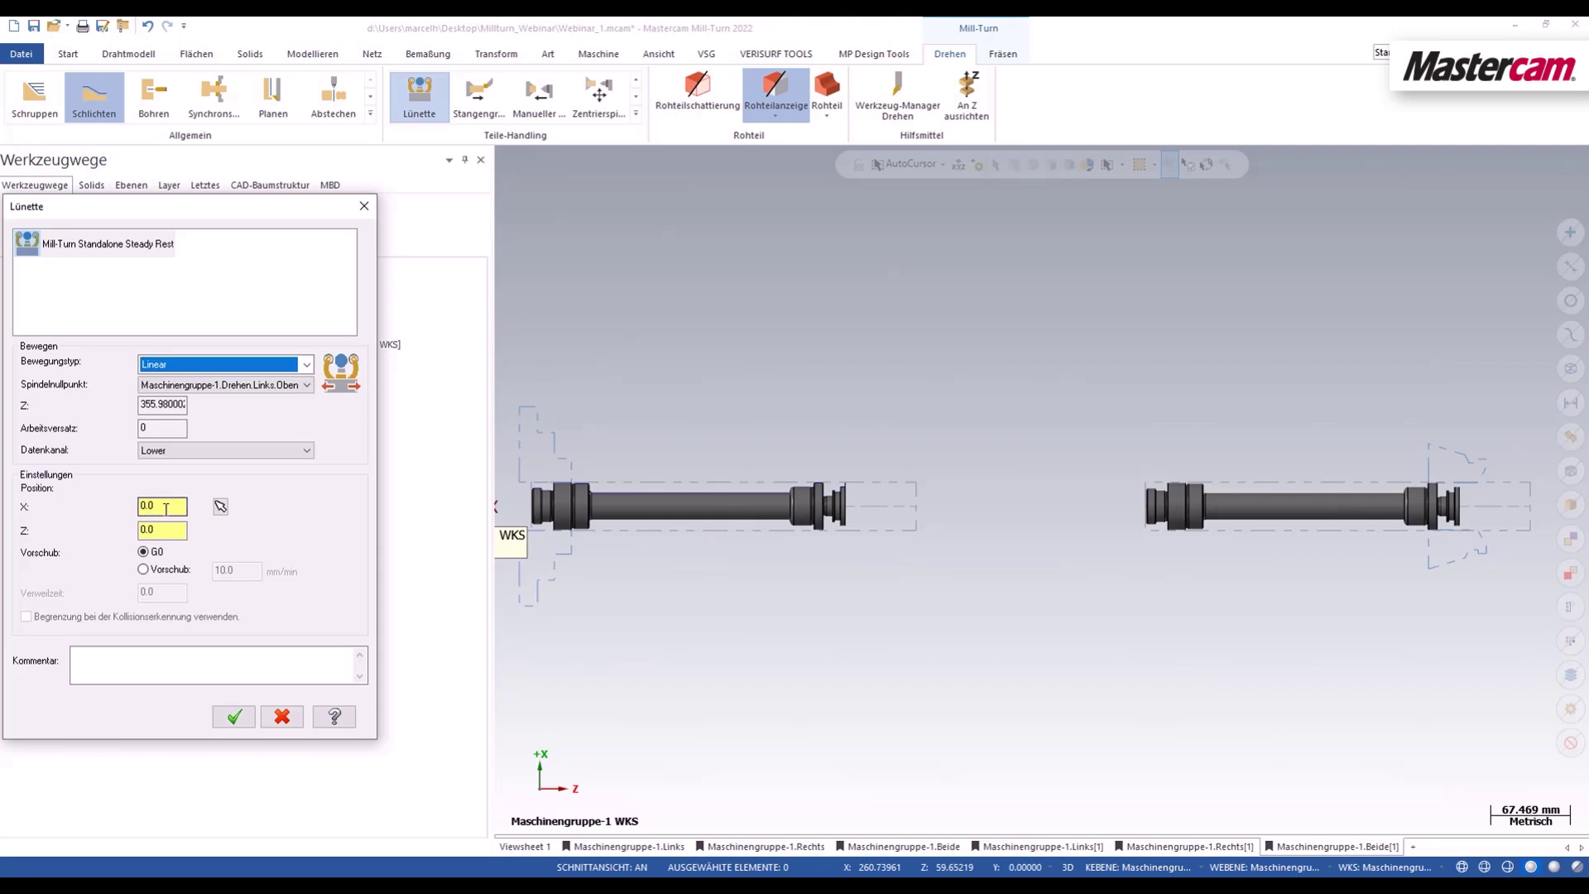
left_click(221, 508)
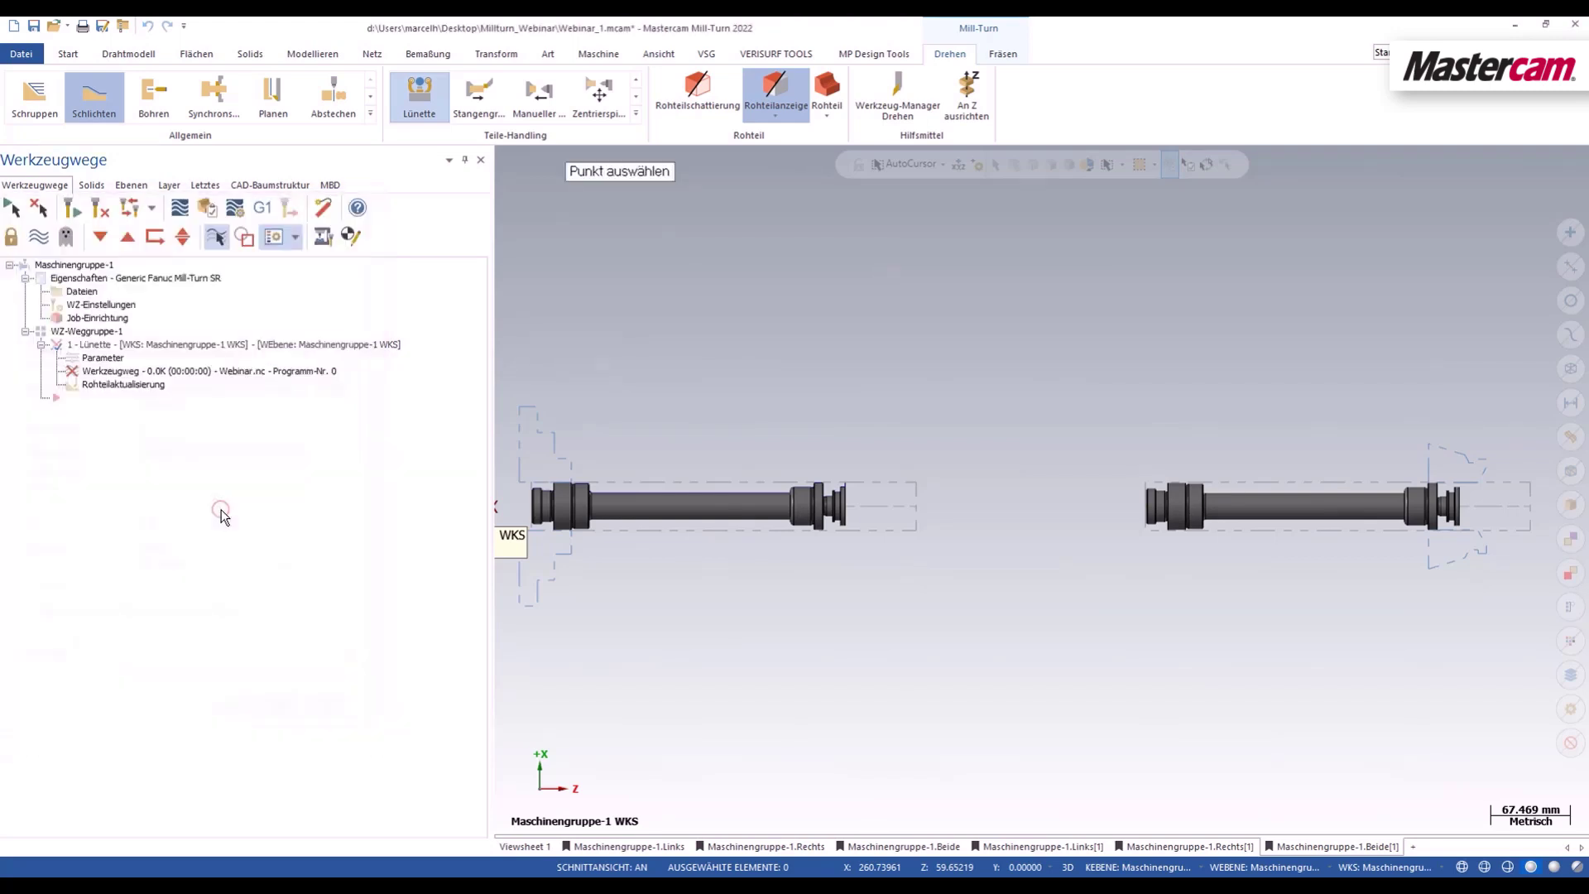
left_click(899, 531)
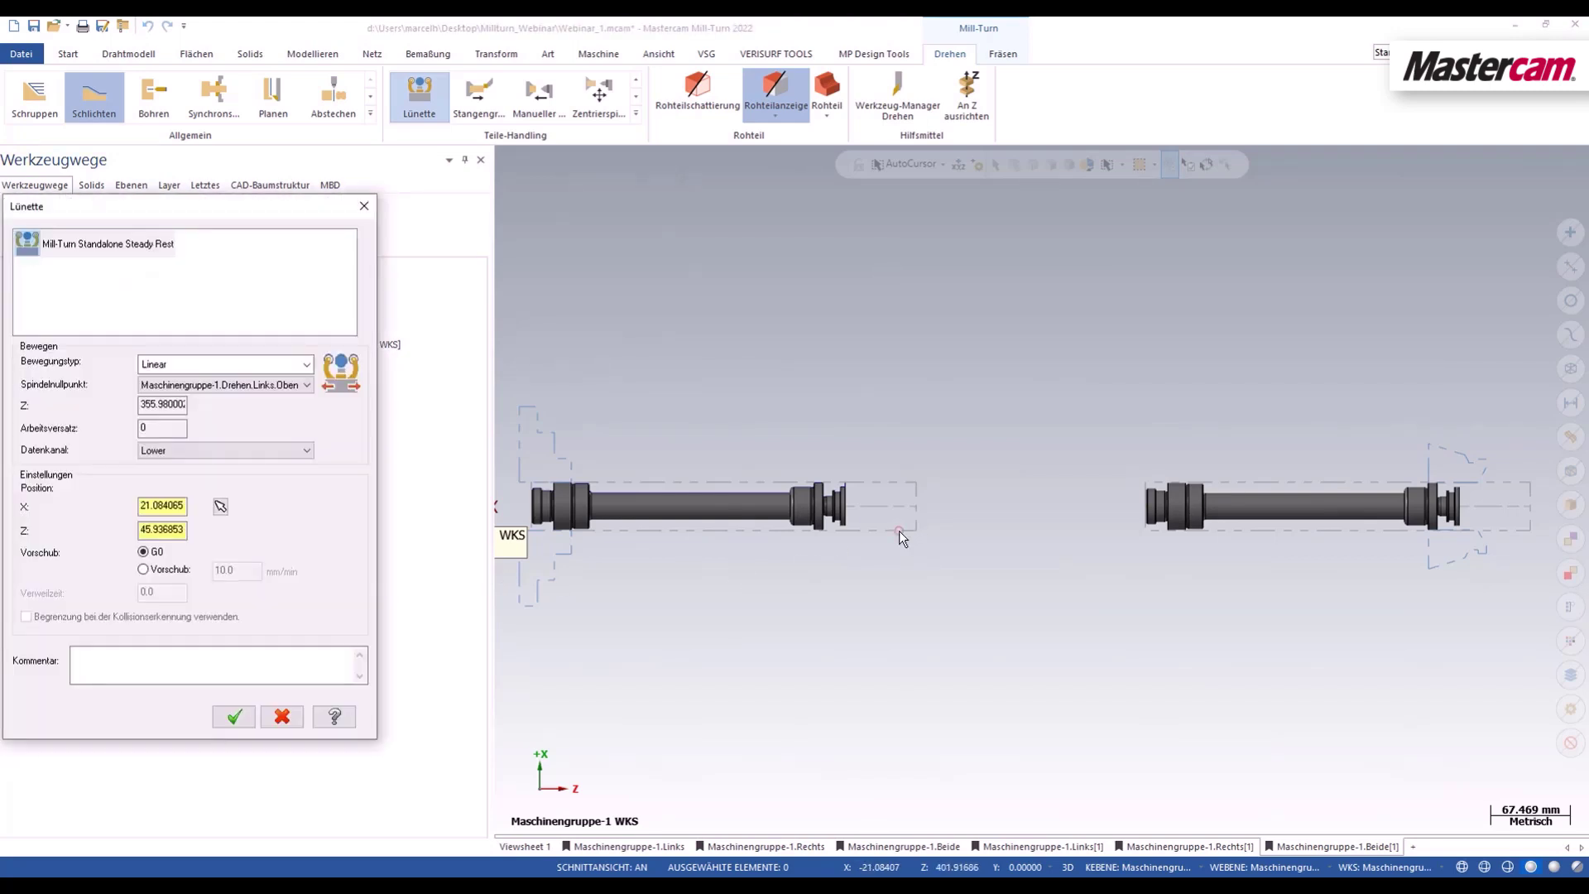
double_click(150, 506)
type("0.0")
double_click(162, 528)
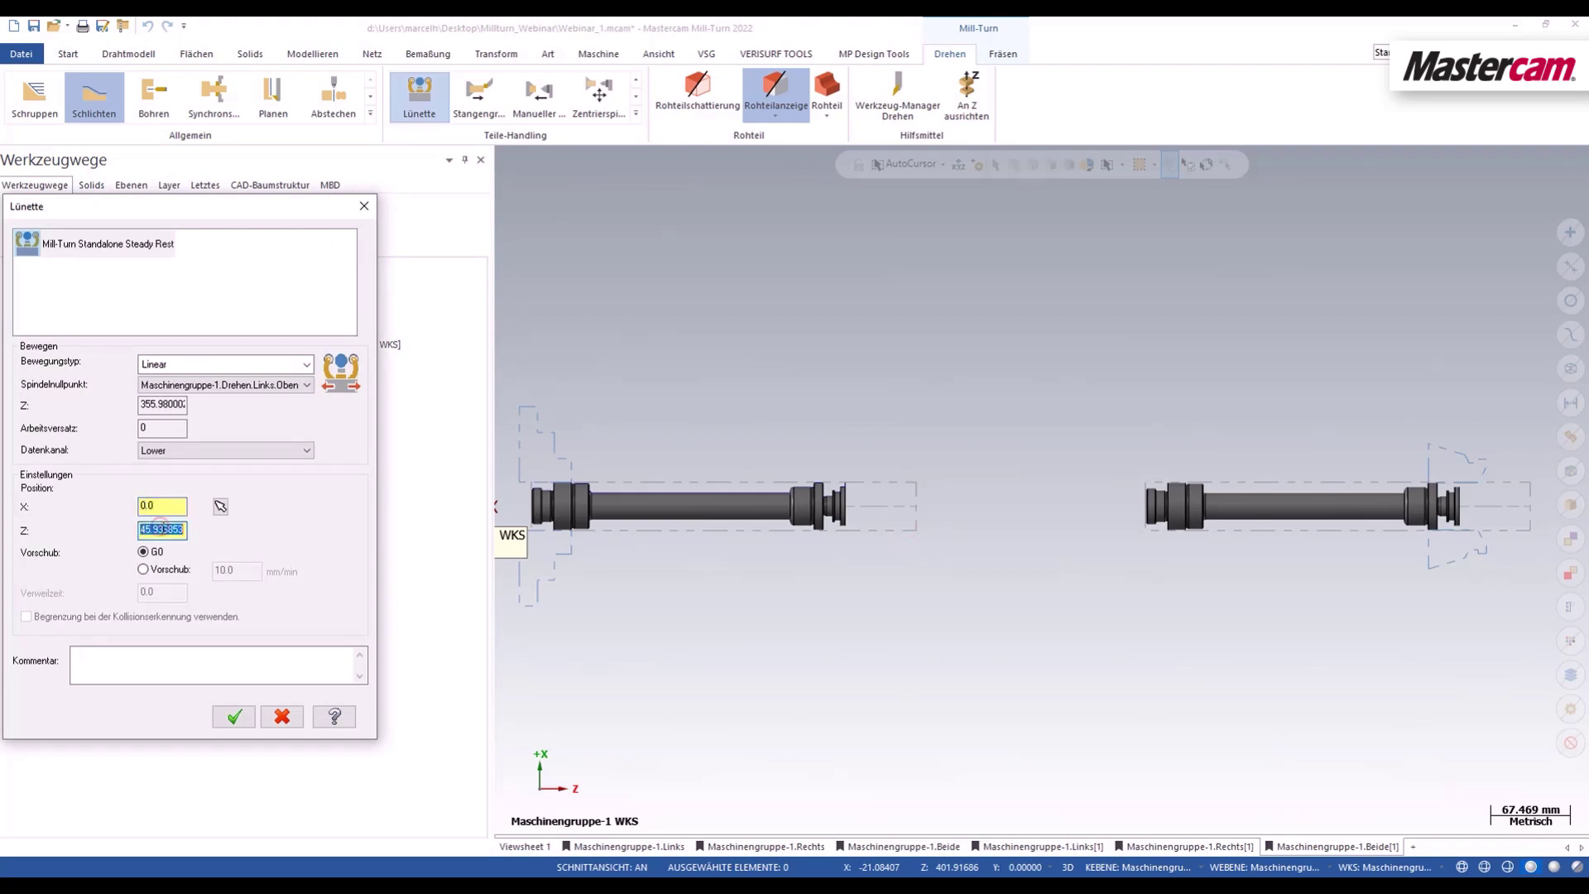
type("40")
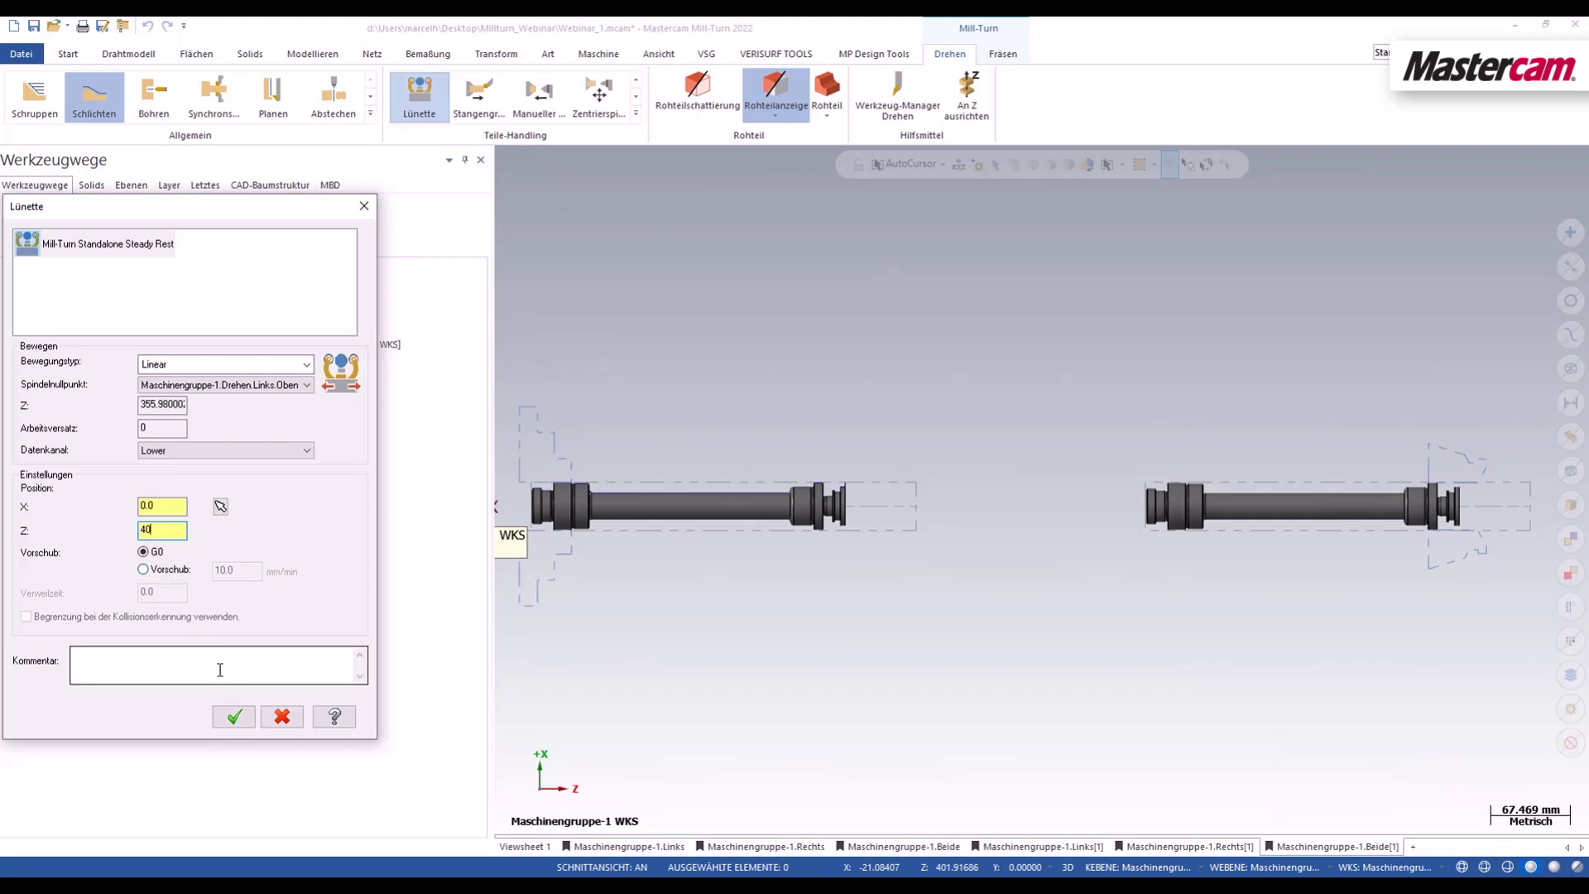
left_click(235, 716)
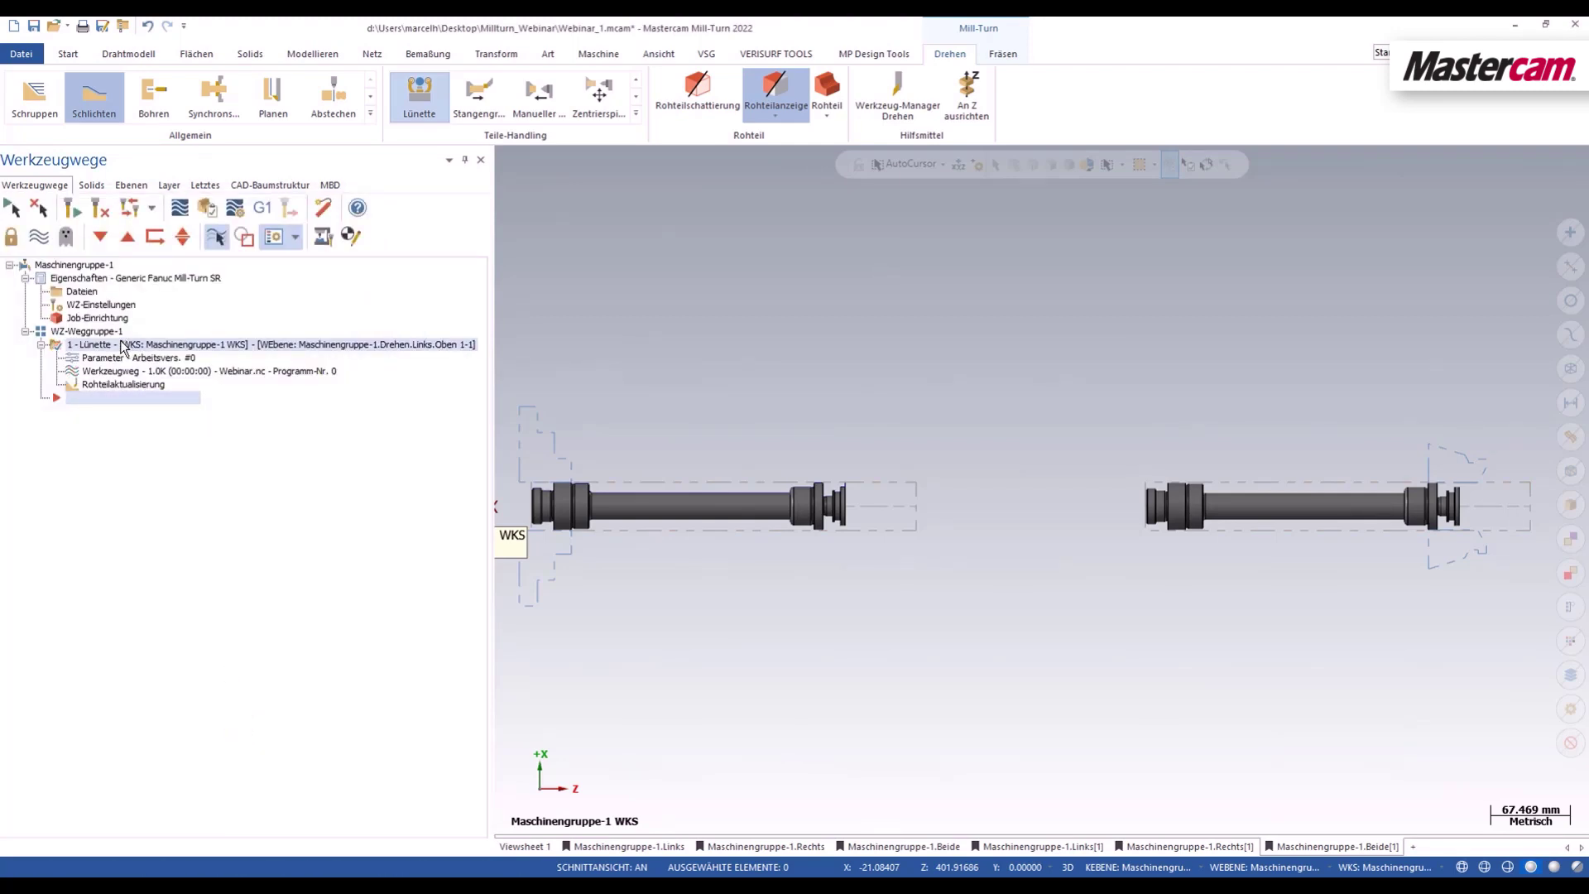
Step: Duplicate operation 1 and change the copy's movement type to Spannen to clamp the steady rest
left_click_drag(120, 344, 136, 426, "ctrl")
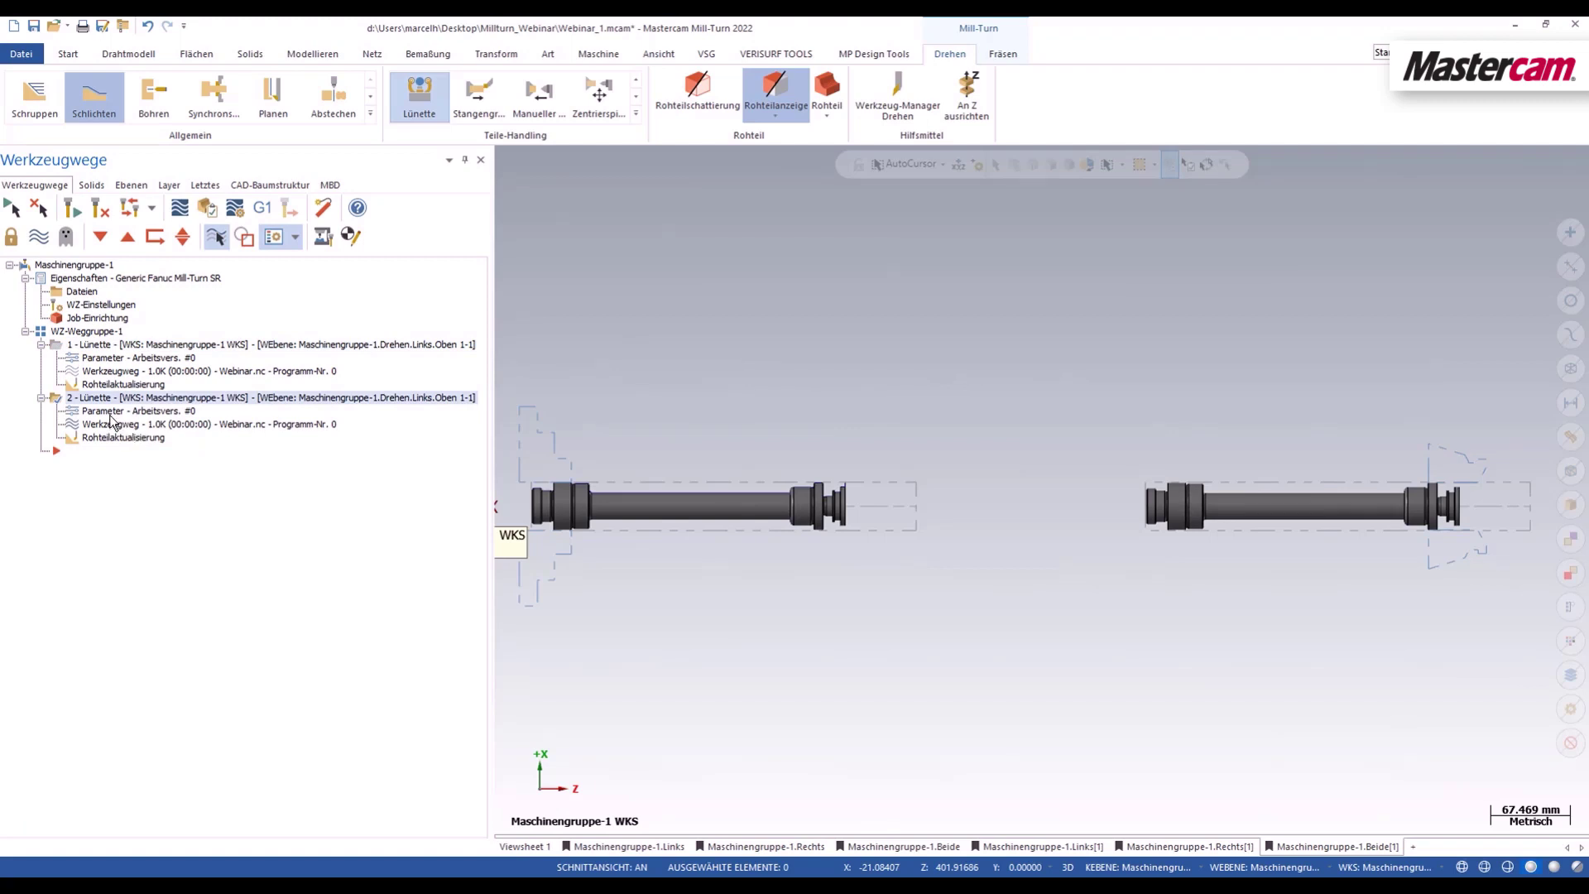
left_click(106, 409)
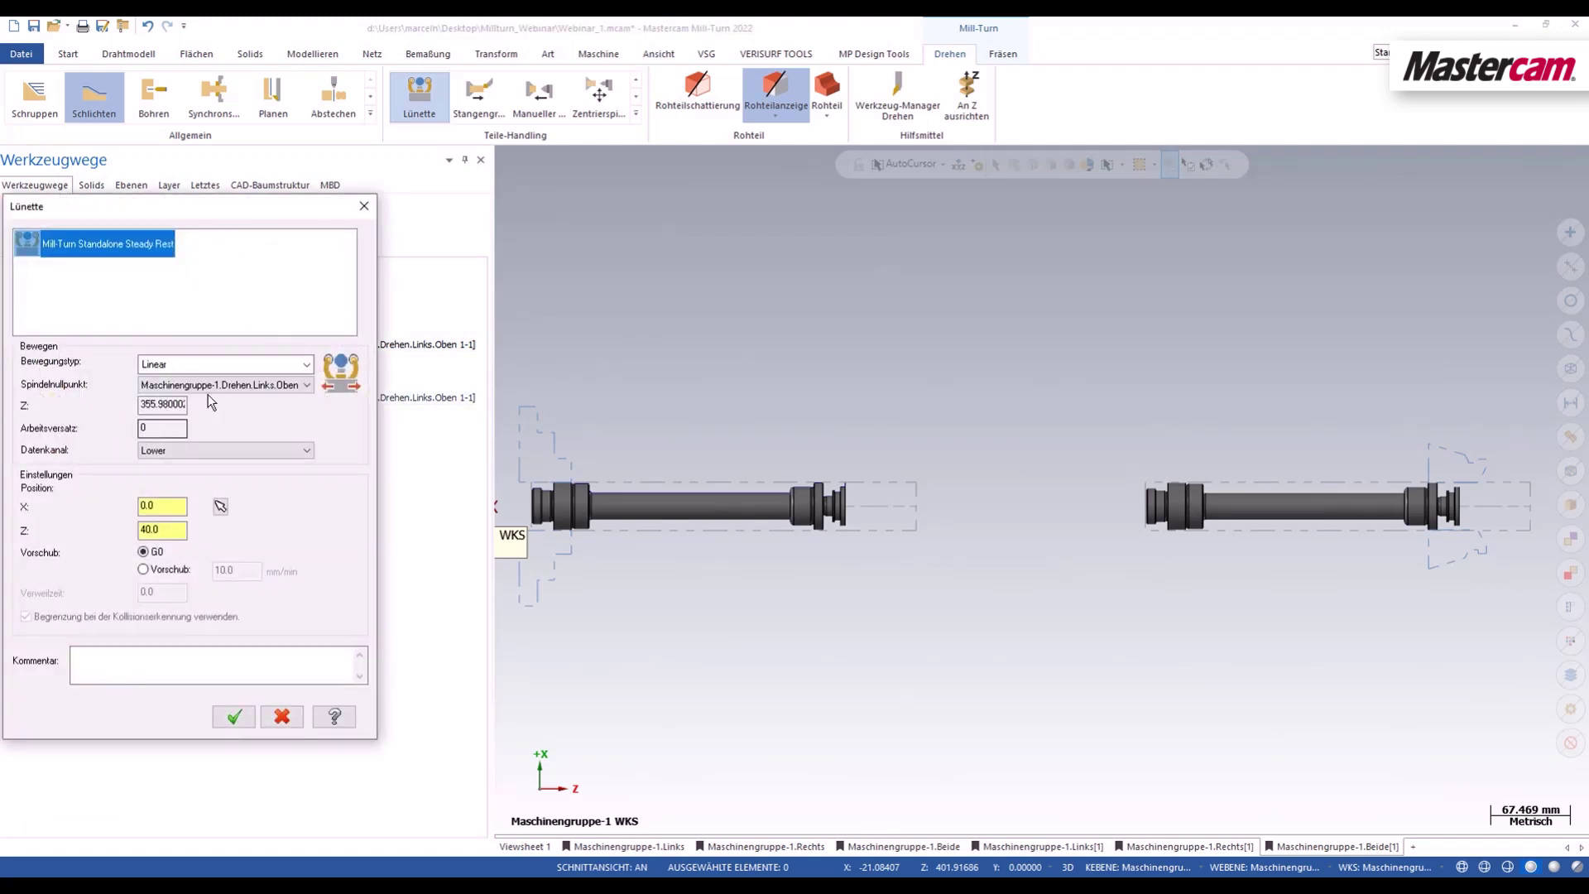
left_click(206, 365)
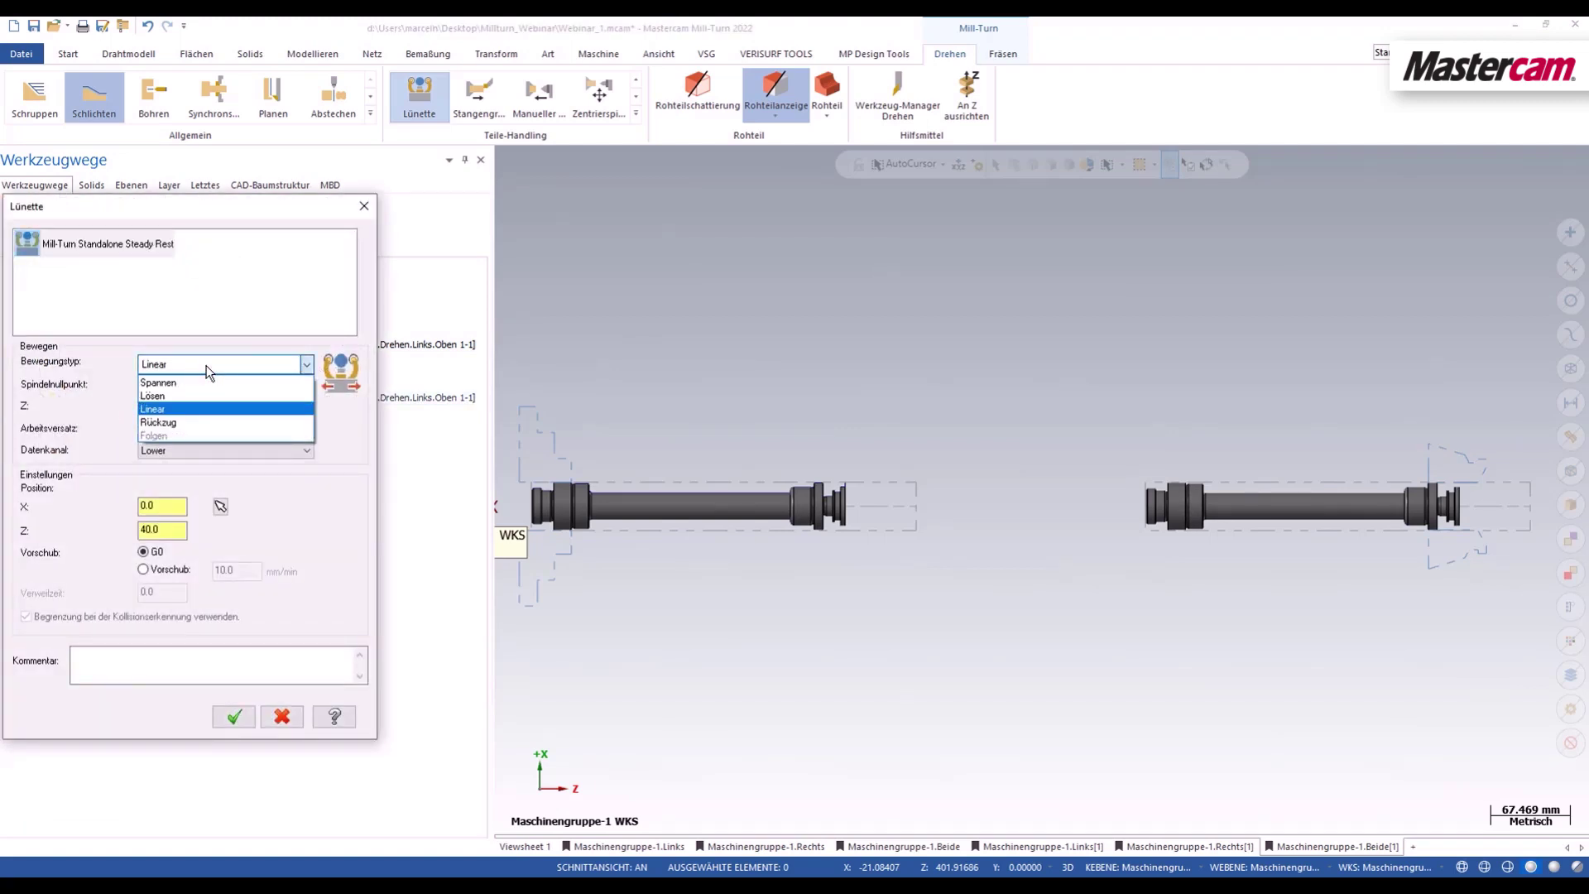
left_click(178, 382)
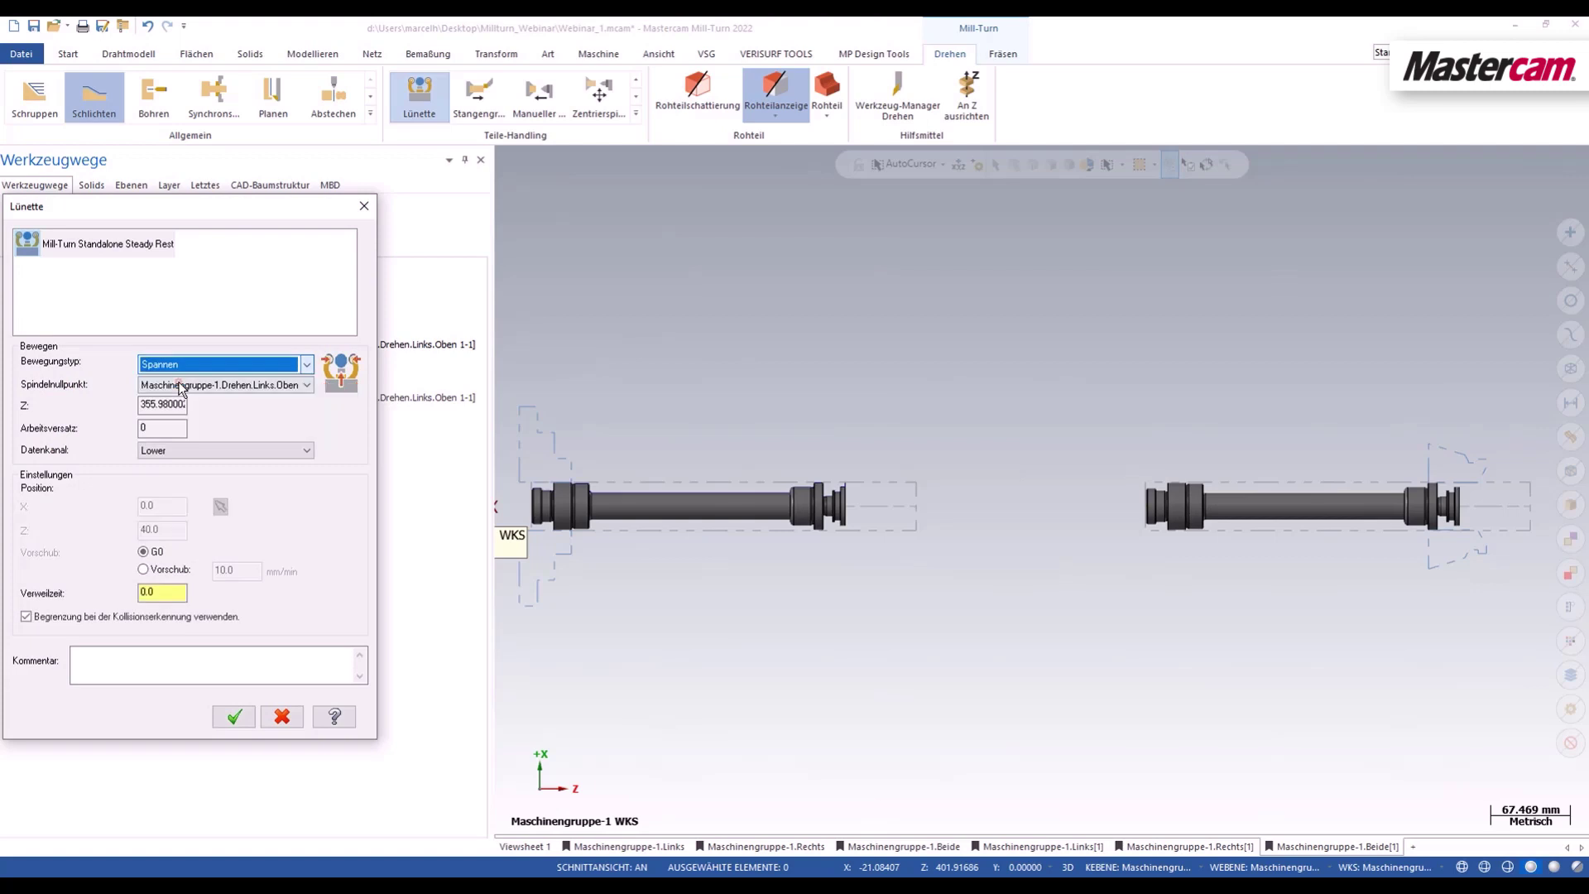
left_click(234, 716)
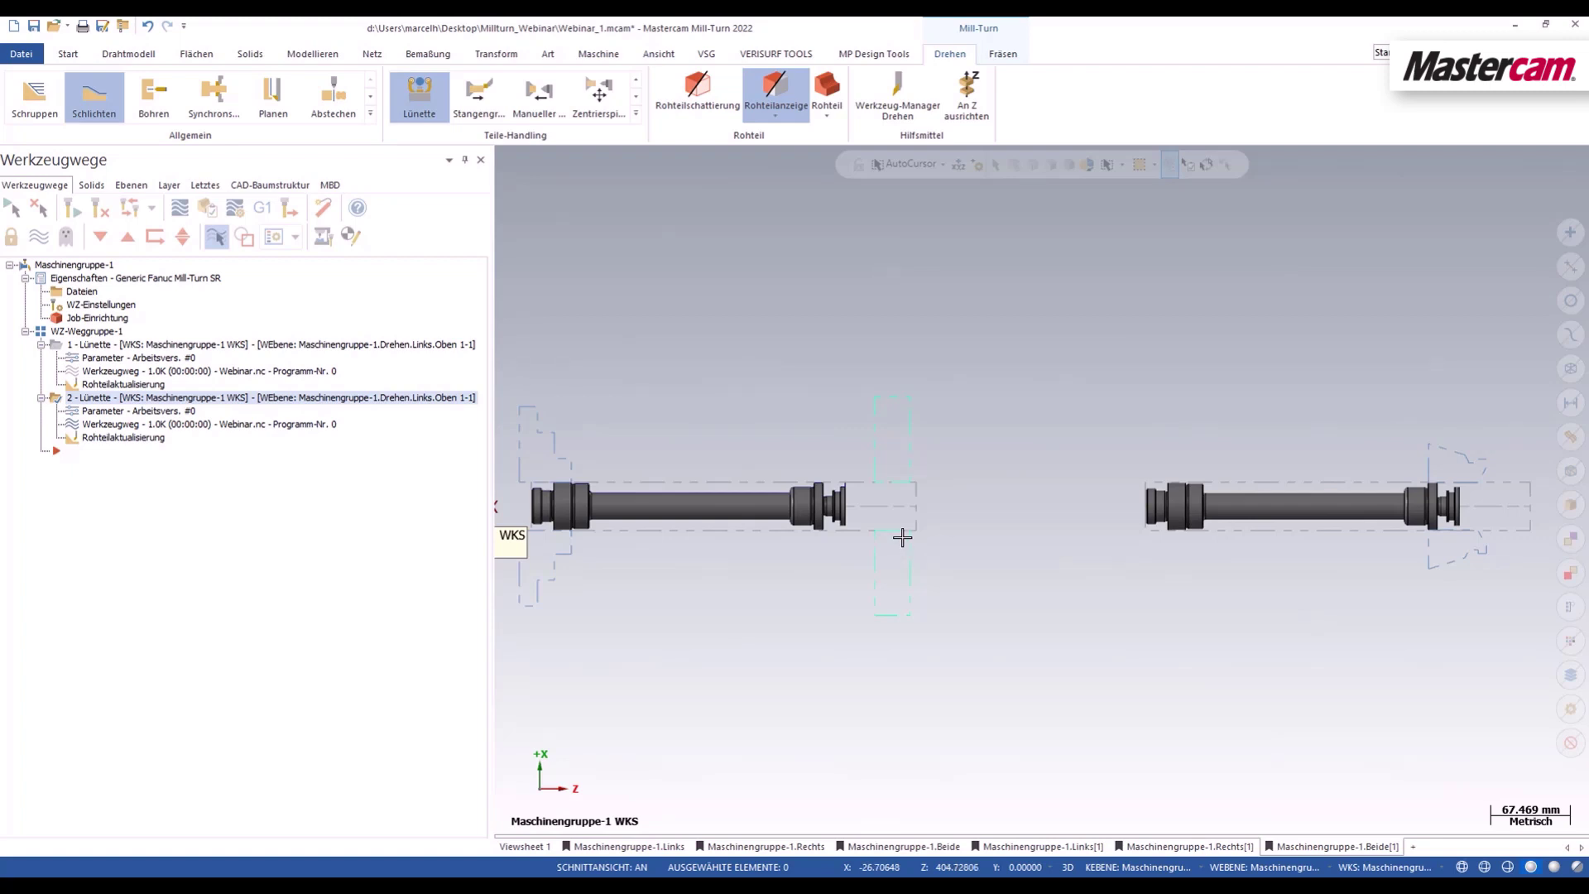
Step: Start a roughing operation and chain the shaft's outer contour as wireframe geometry
left_click(36, 101)
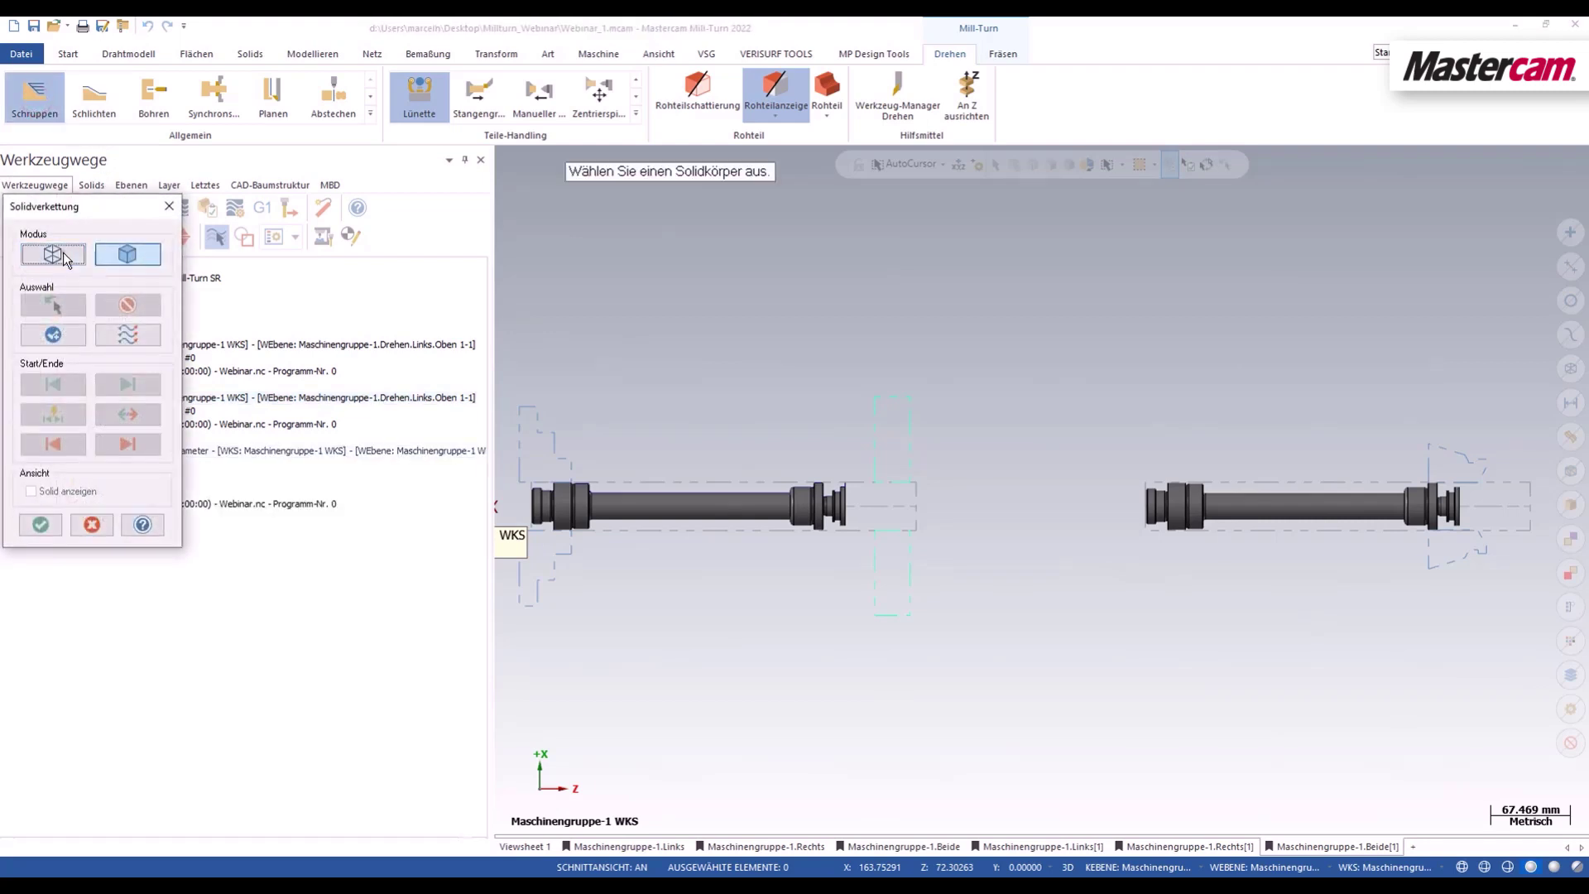
left_click(63, 251)
scroll(821, 467, "up", 1)
scroll(822, 470, "up", 2)
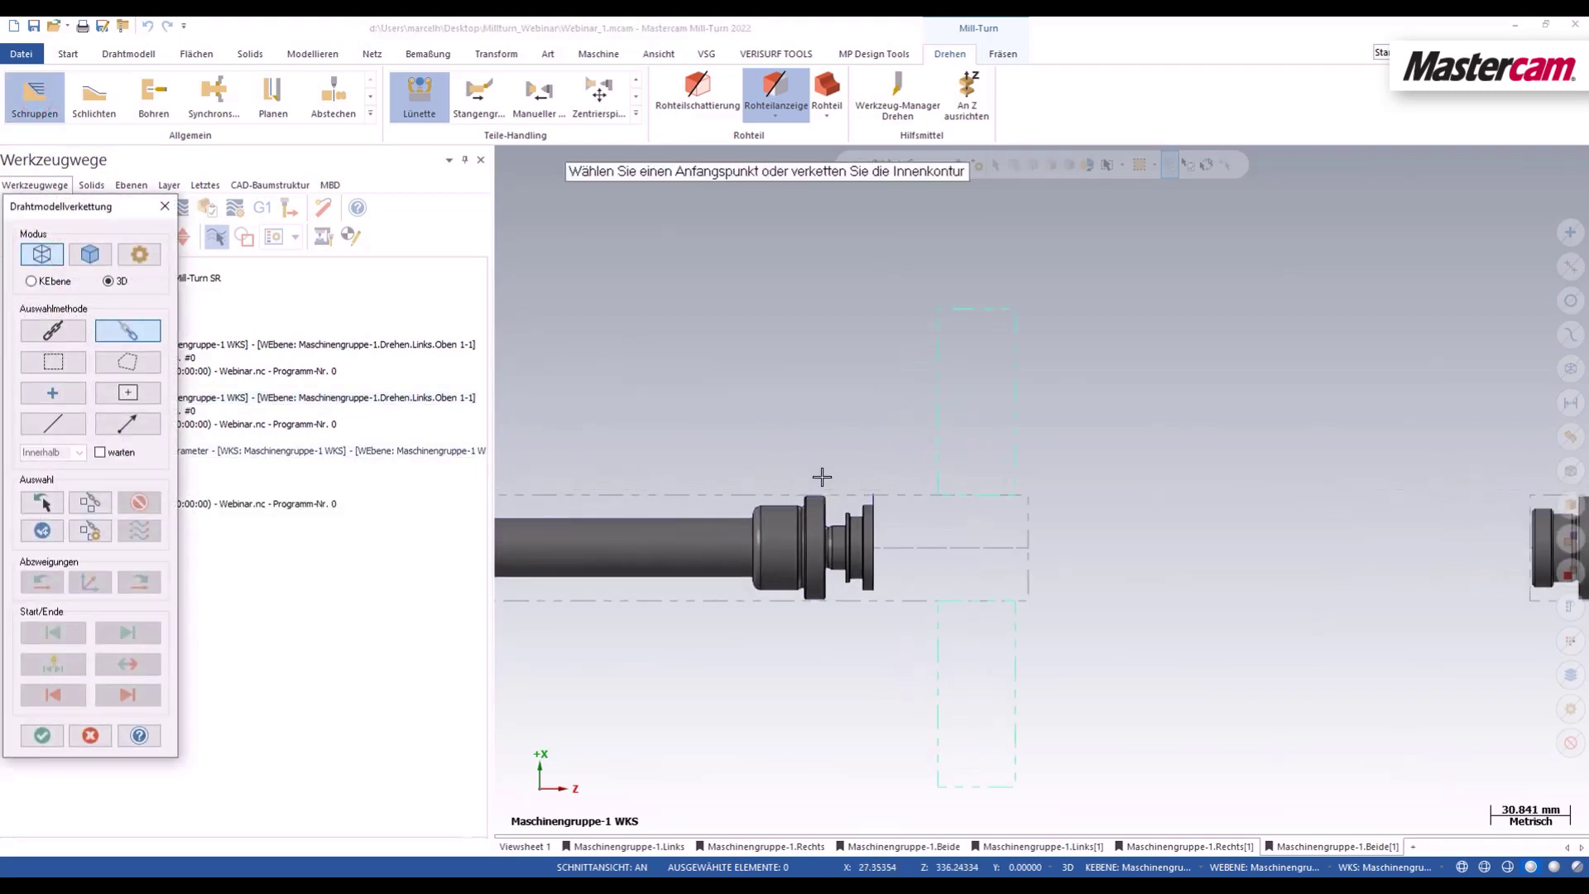
scroll(819, 488, "up", 2)
scroll(819, 489, "up", 1)
left_click(820, 502)
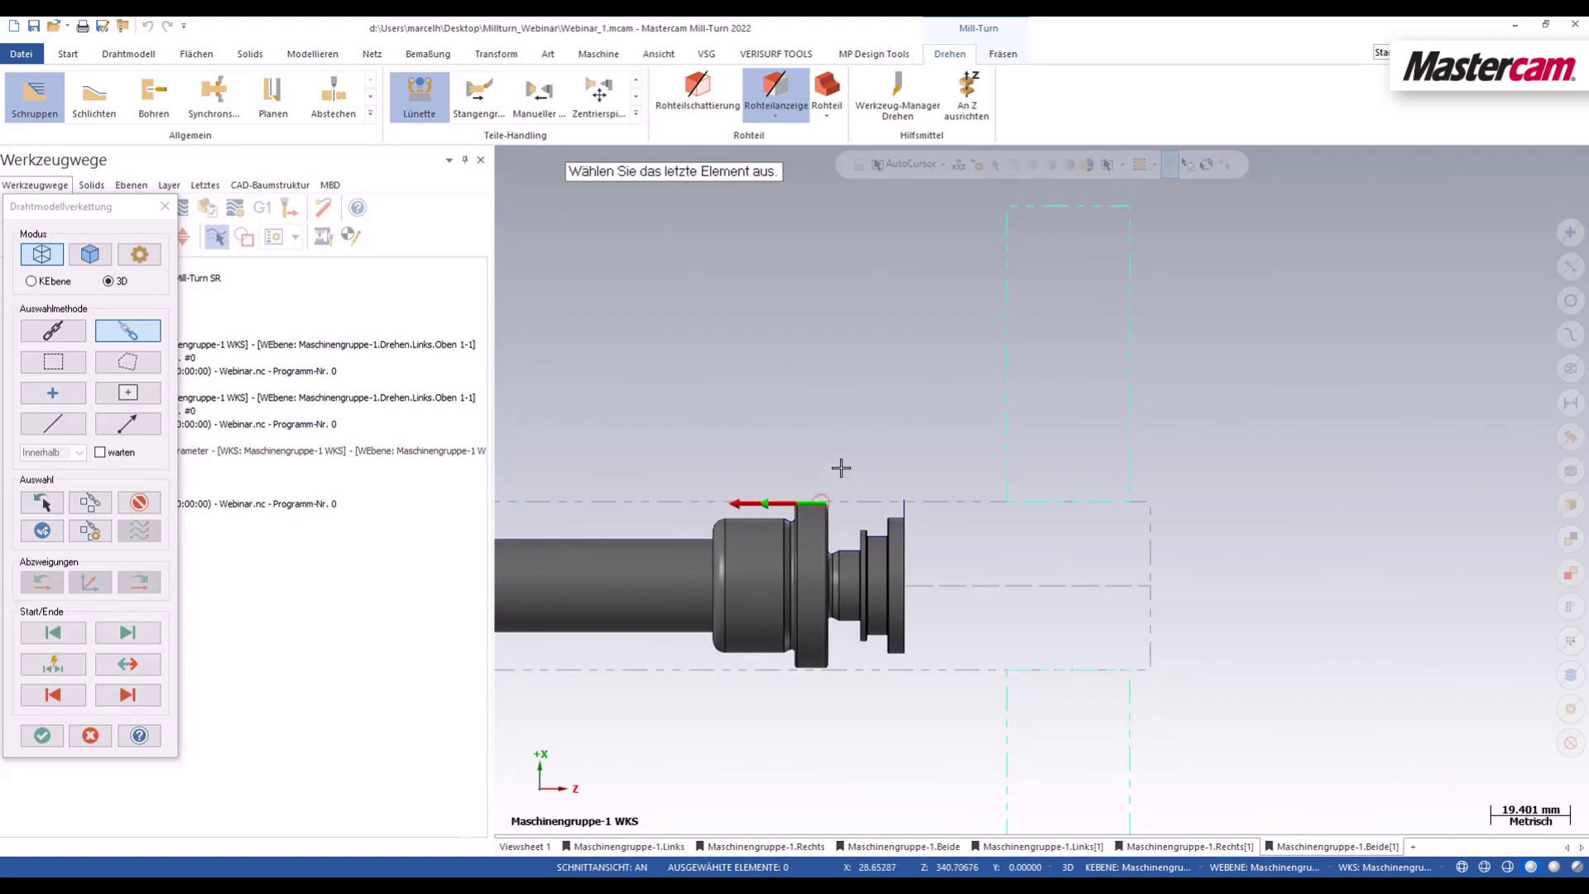
scroll(811, 529, "down", 3)
scroll(798, 562, "up", 2)
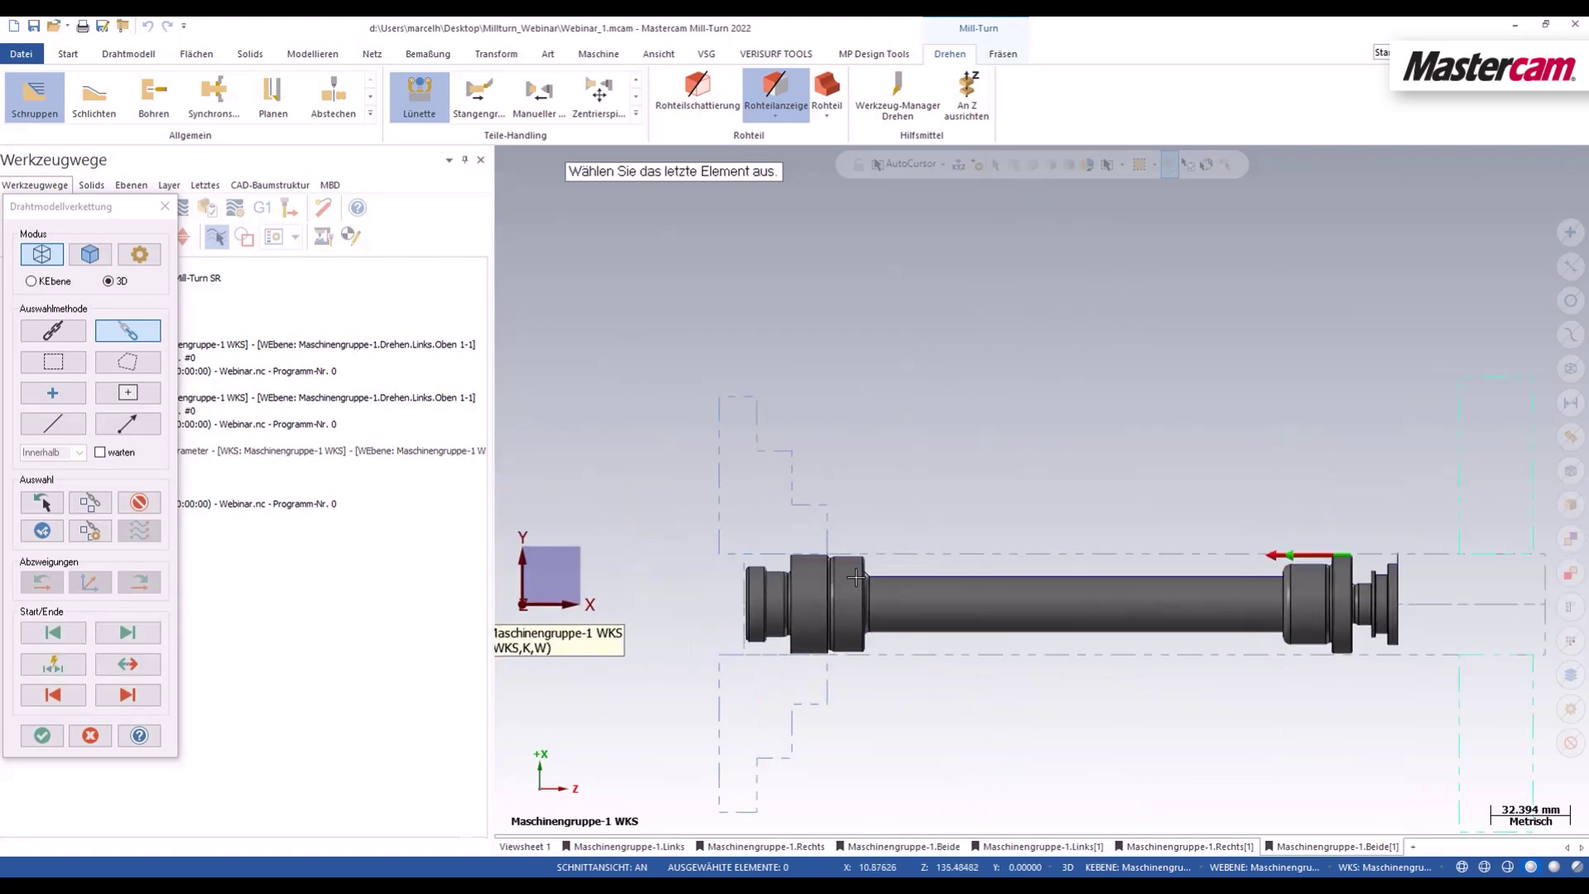
scroll(819, 555, "up", 3)
scroll(827, 550, "up", 1)
left_click(867, 548)
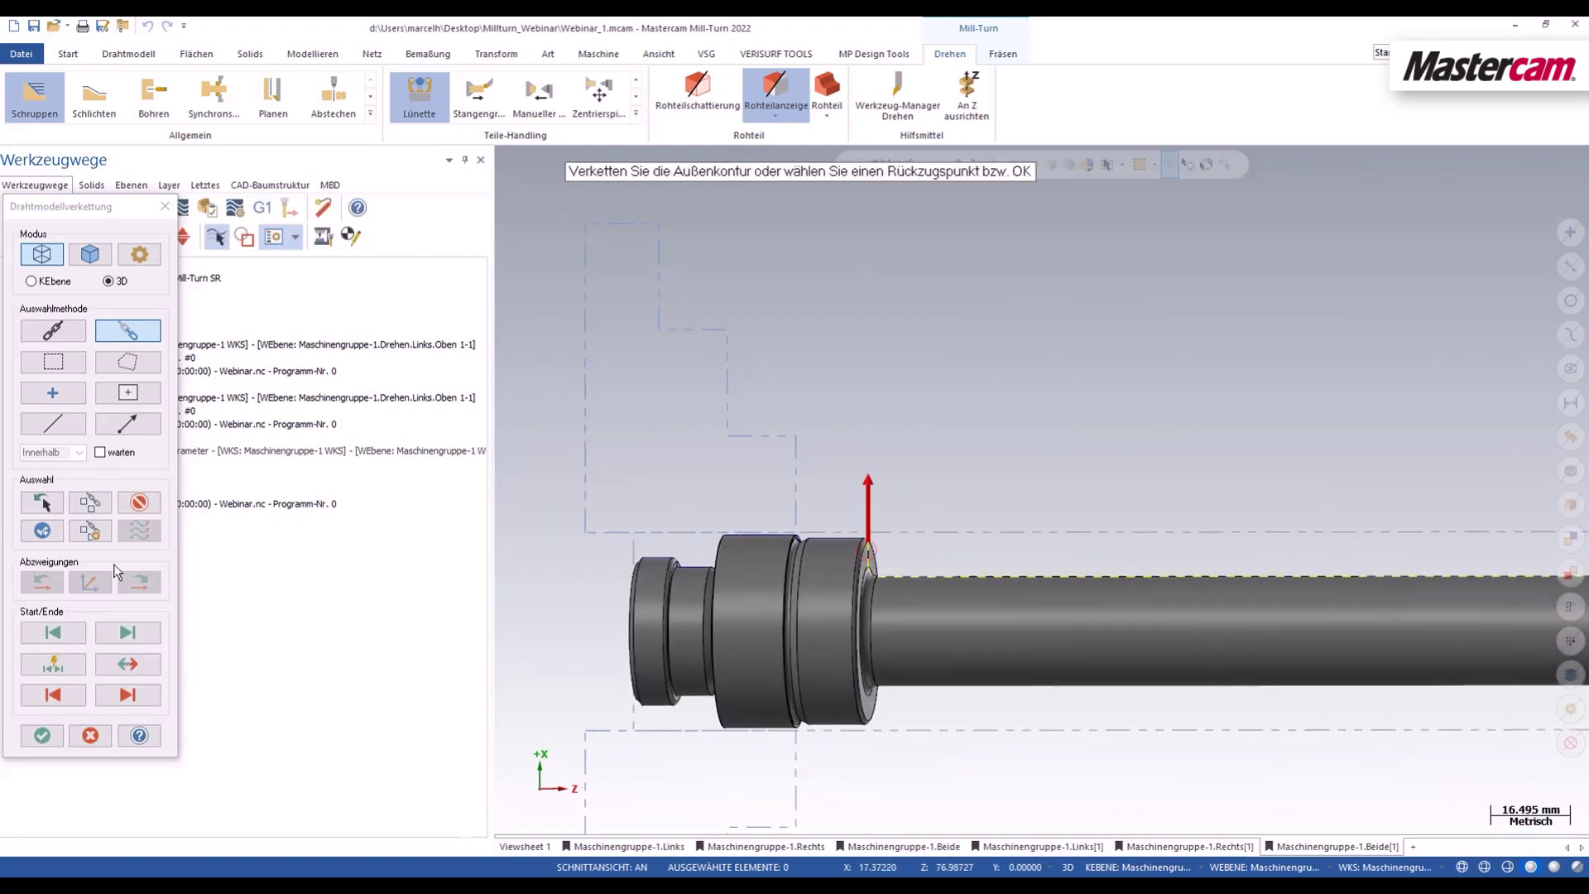
left_click(44, 735)
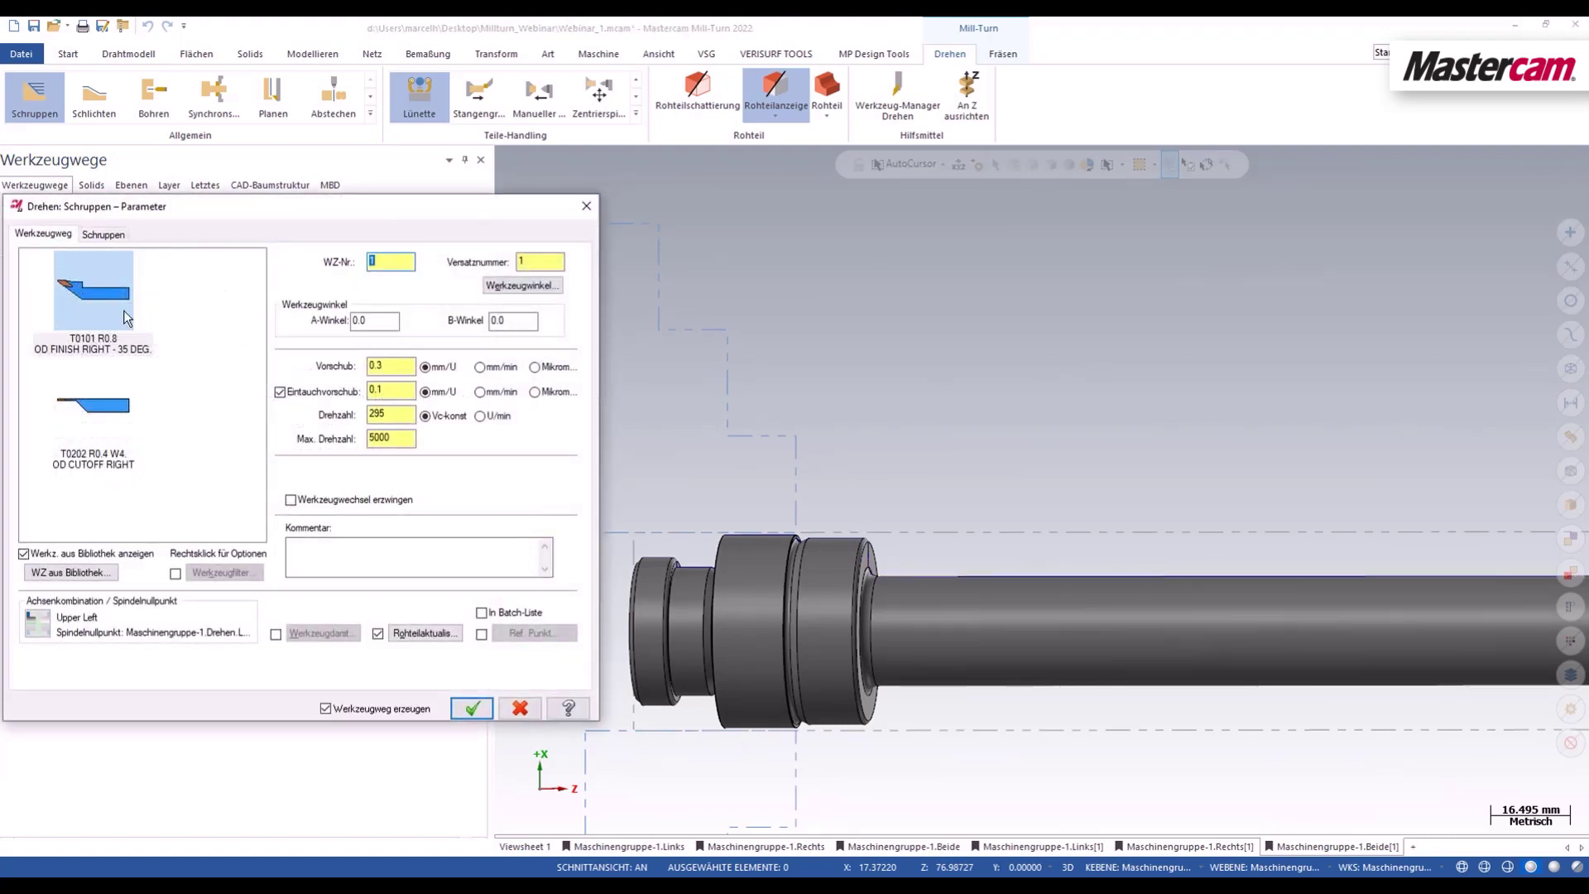
Step: Set tool T0101's angle to 90° and generate the roughing toolpath
left_click(524, 286)
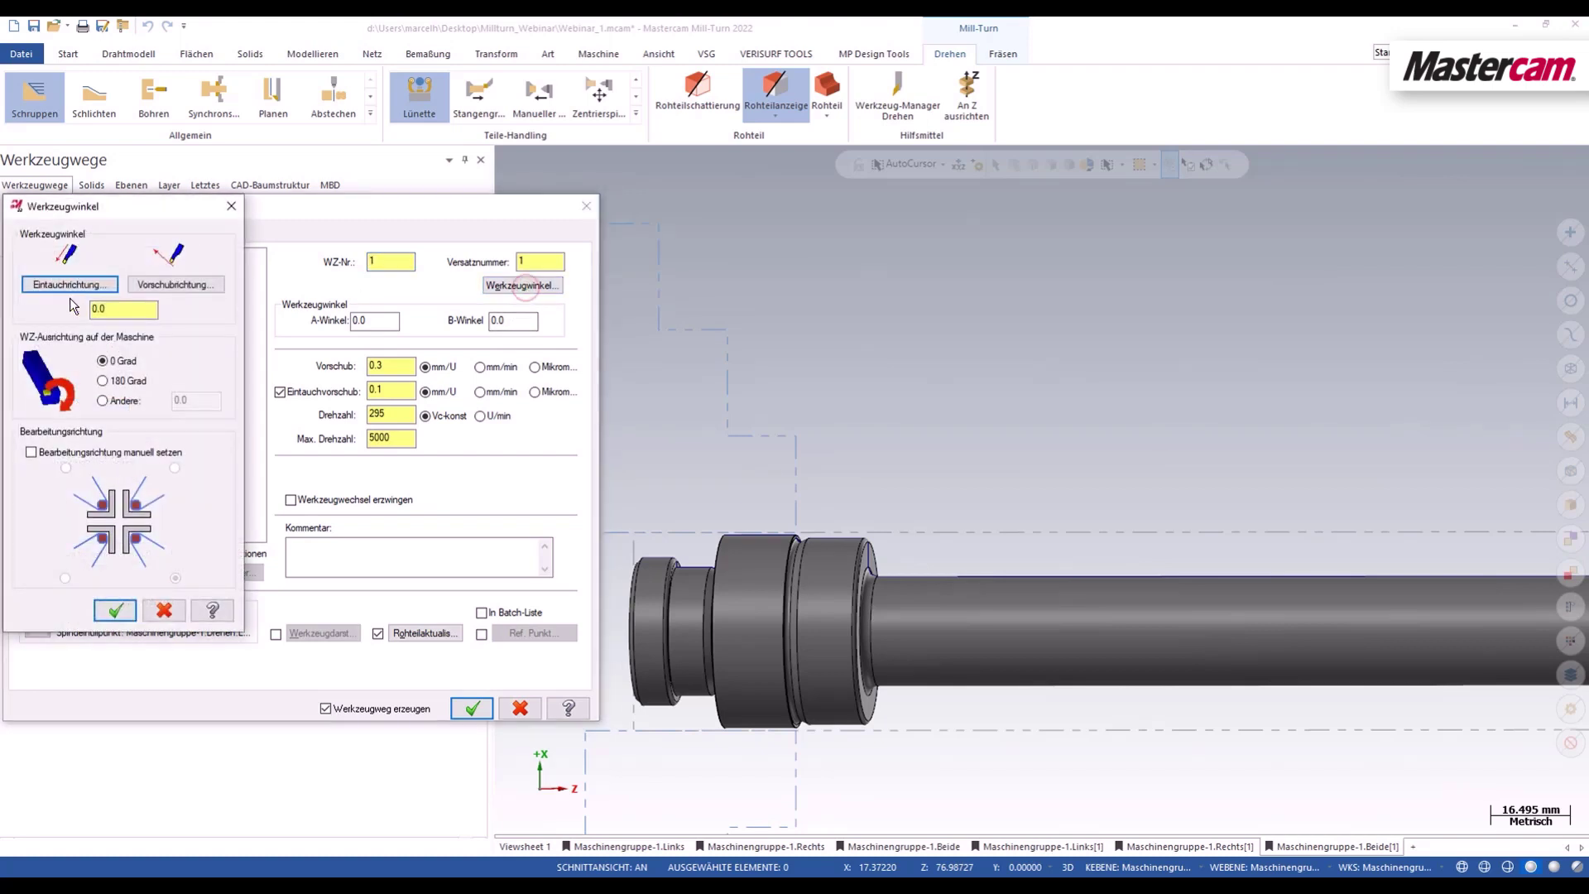
type("90")
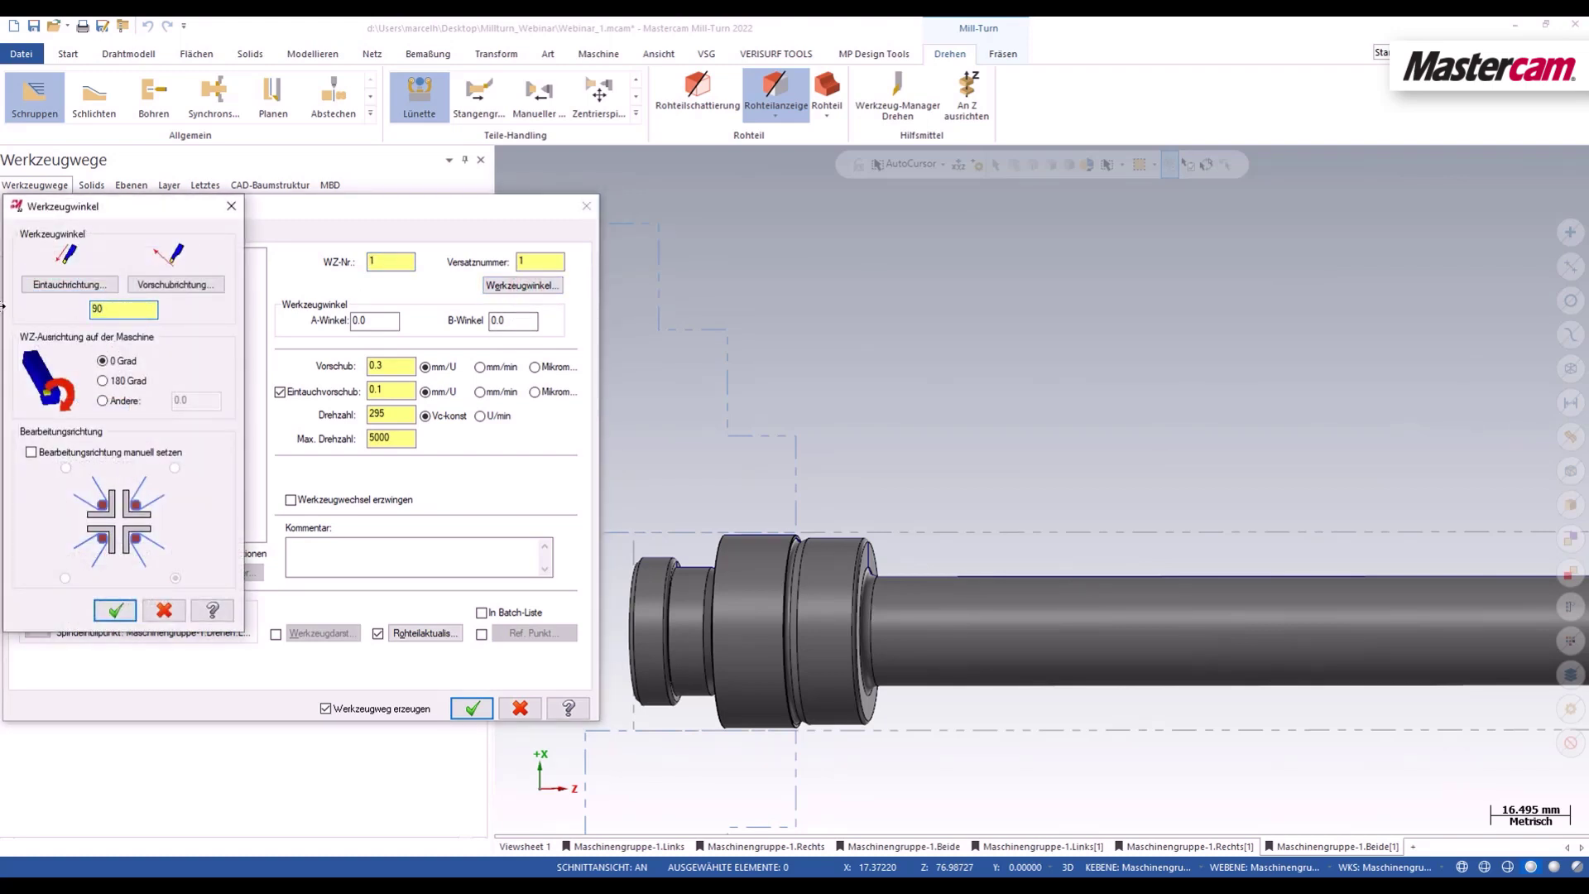
left_click(110, 612)
left_click(454, 711)
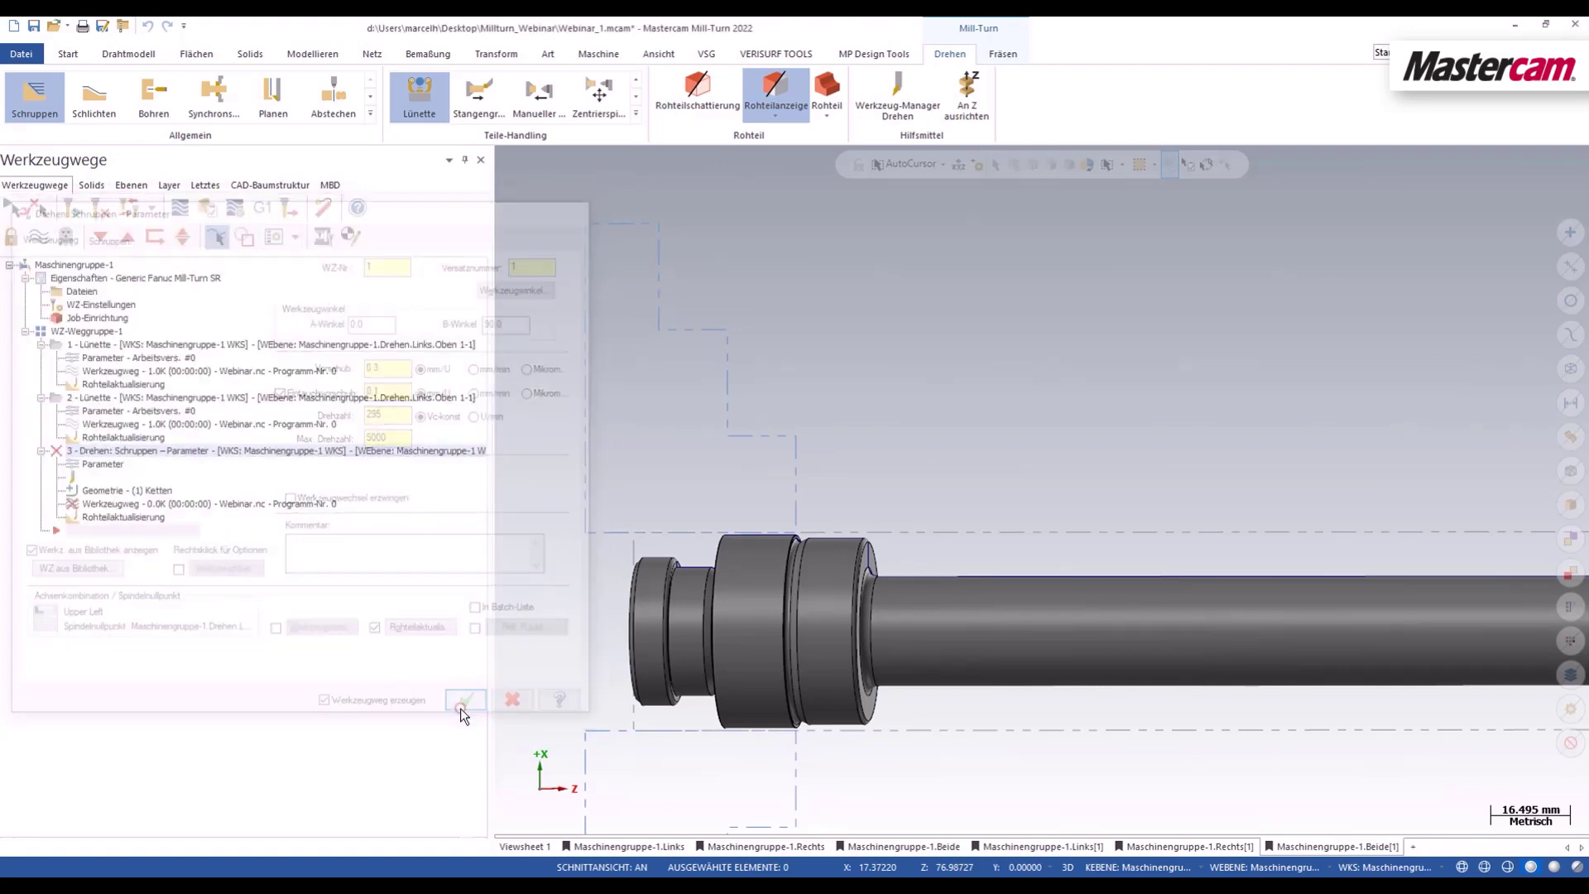
scroll(696, 724, "down", 3)
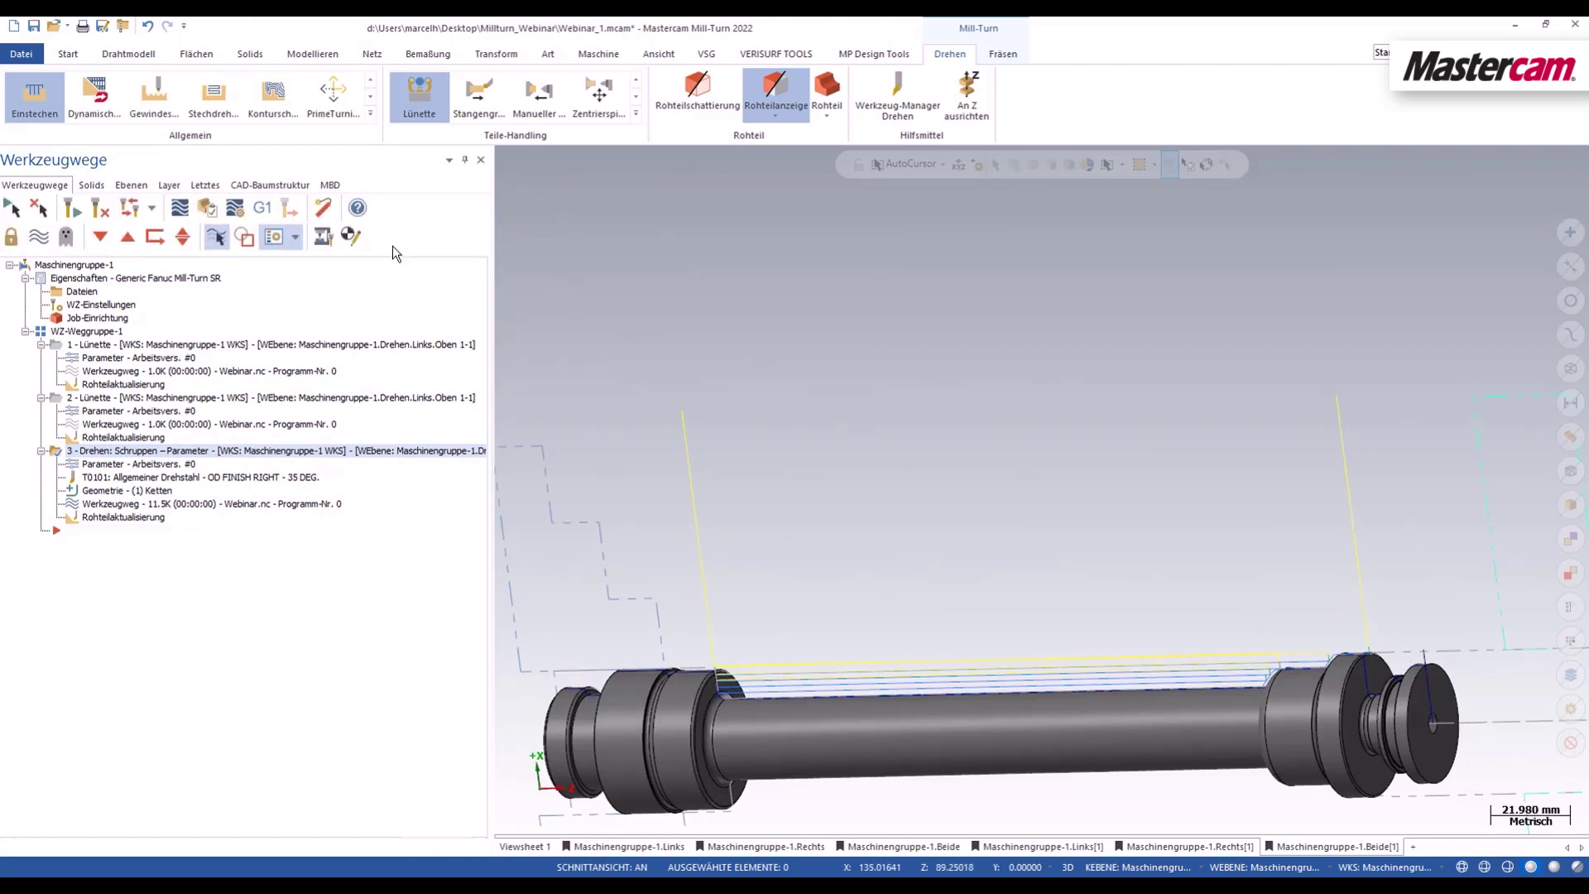
Step: Start a chained Einstechen groove and chain the wireframe groove contour at the shaft's right end, reversing direction
left_click(369, 116)
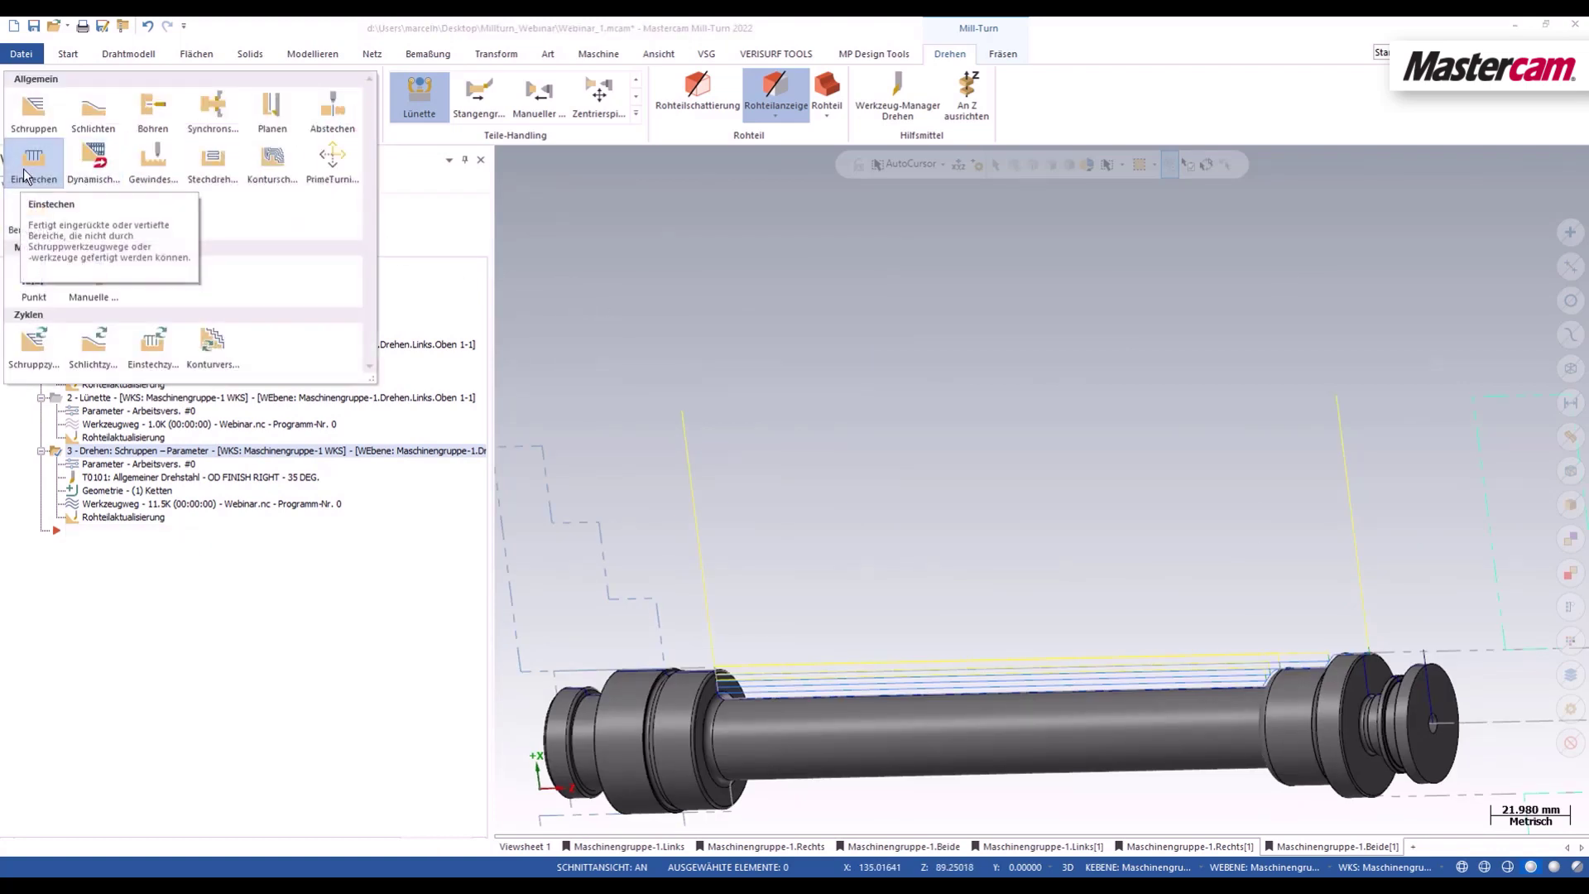
left_click(45, 195)
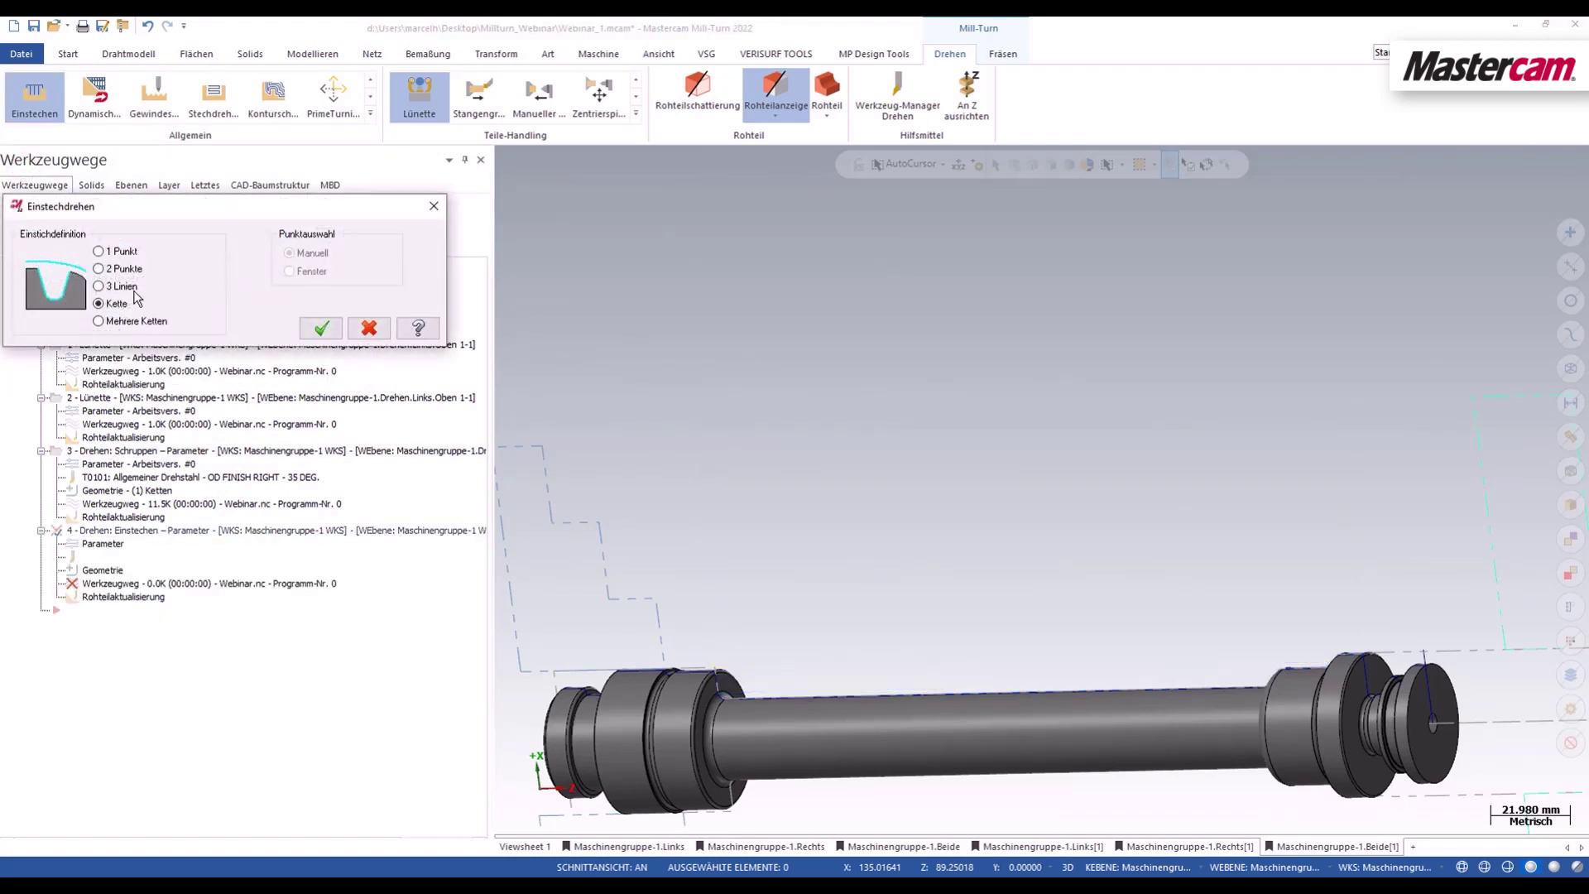
left_click(330, 329)
left_click(52, 254)
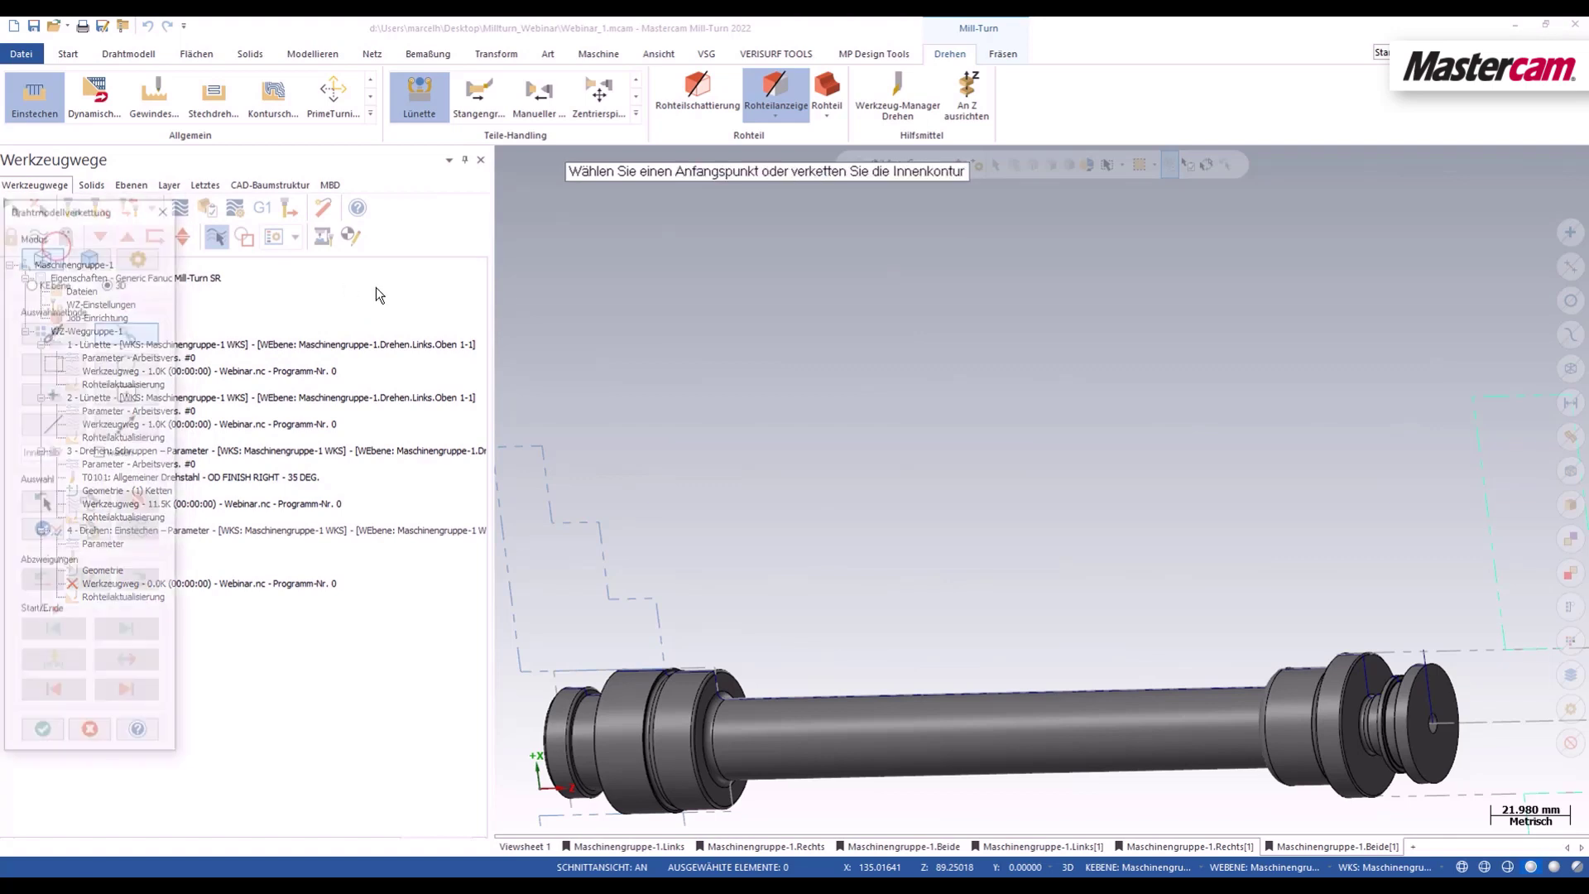
scroll(1406, 669, "up", 2)
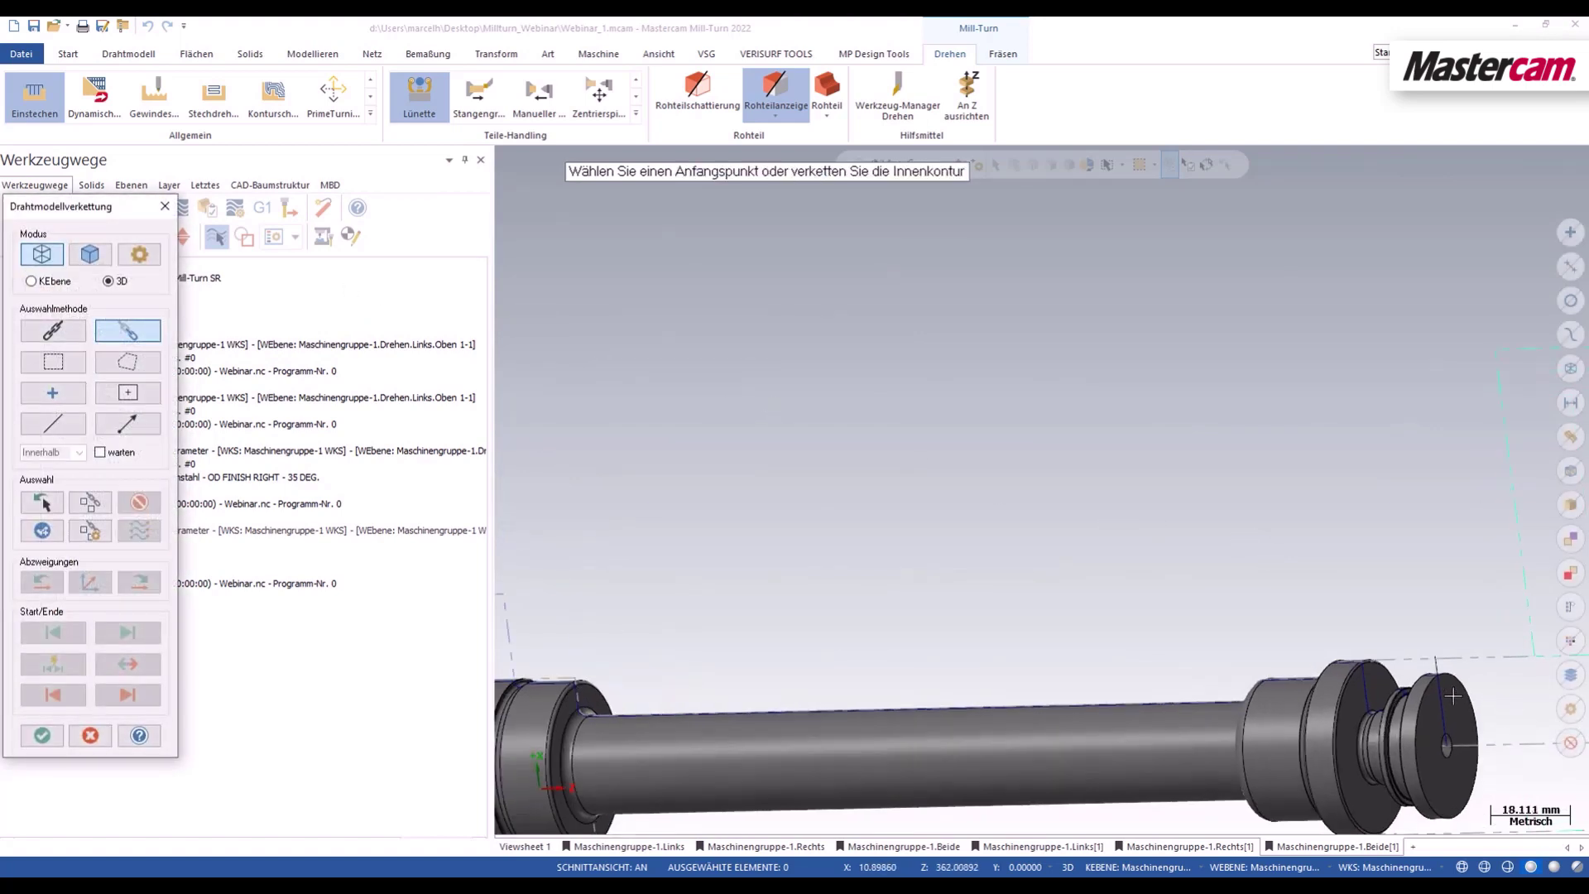
scroll(1407, 669, "up", 2)
left_click(1440, 667)
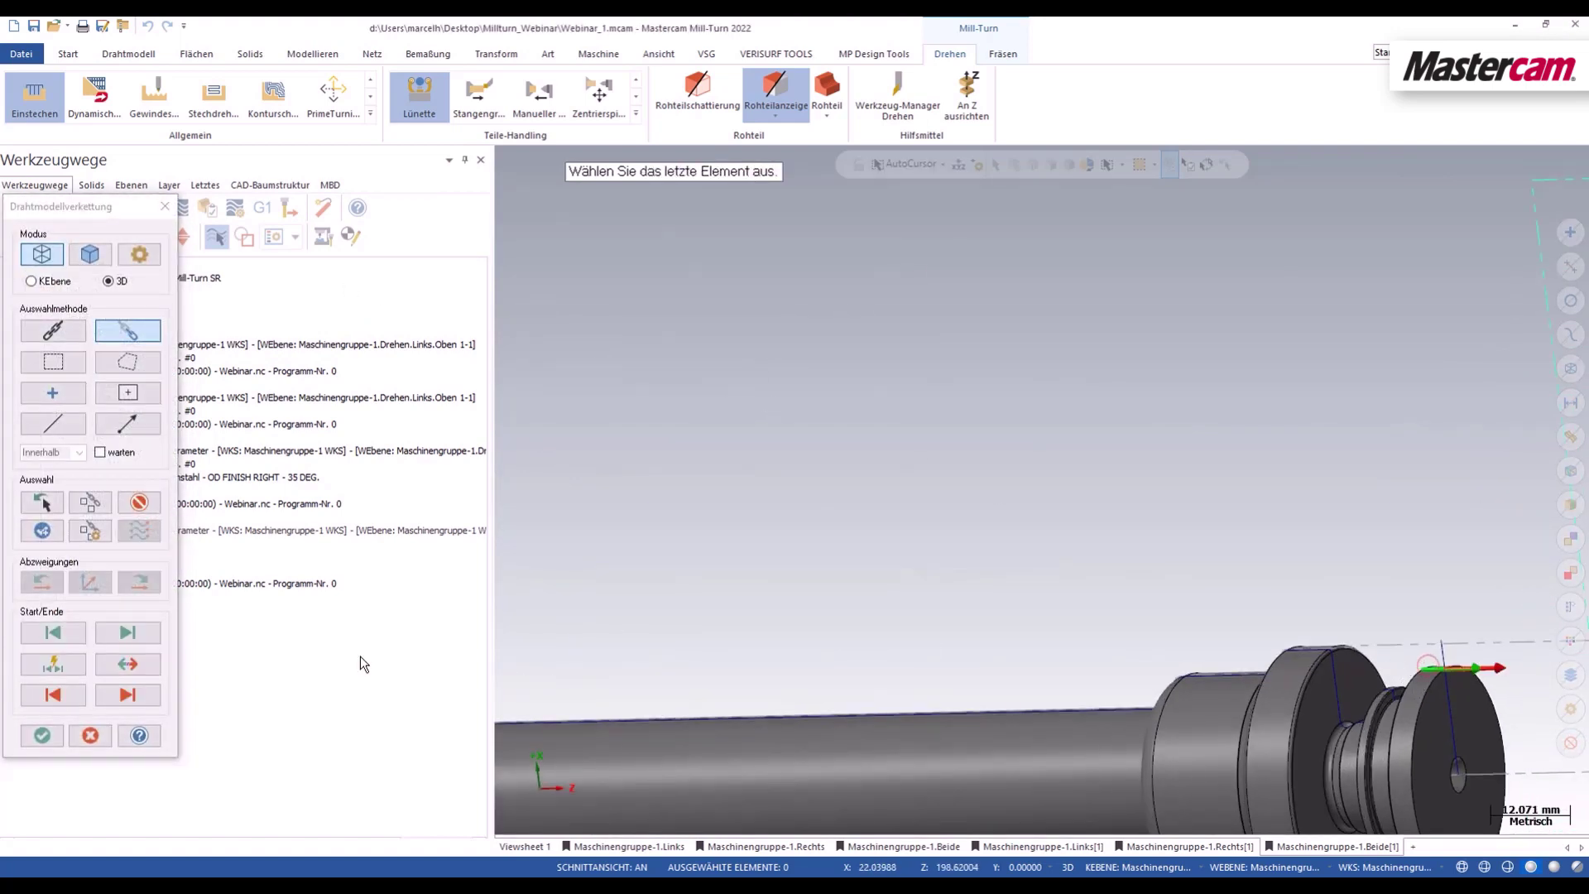
left_click(128, 667)
scroll(603, 699, "down", 1)
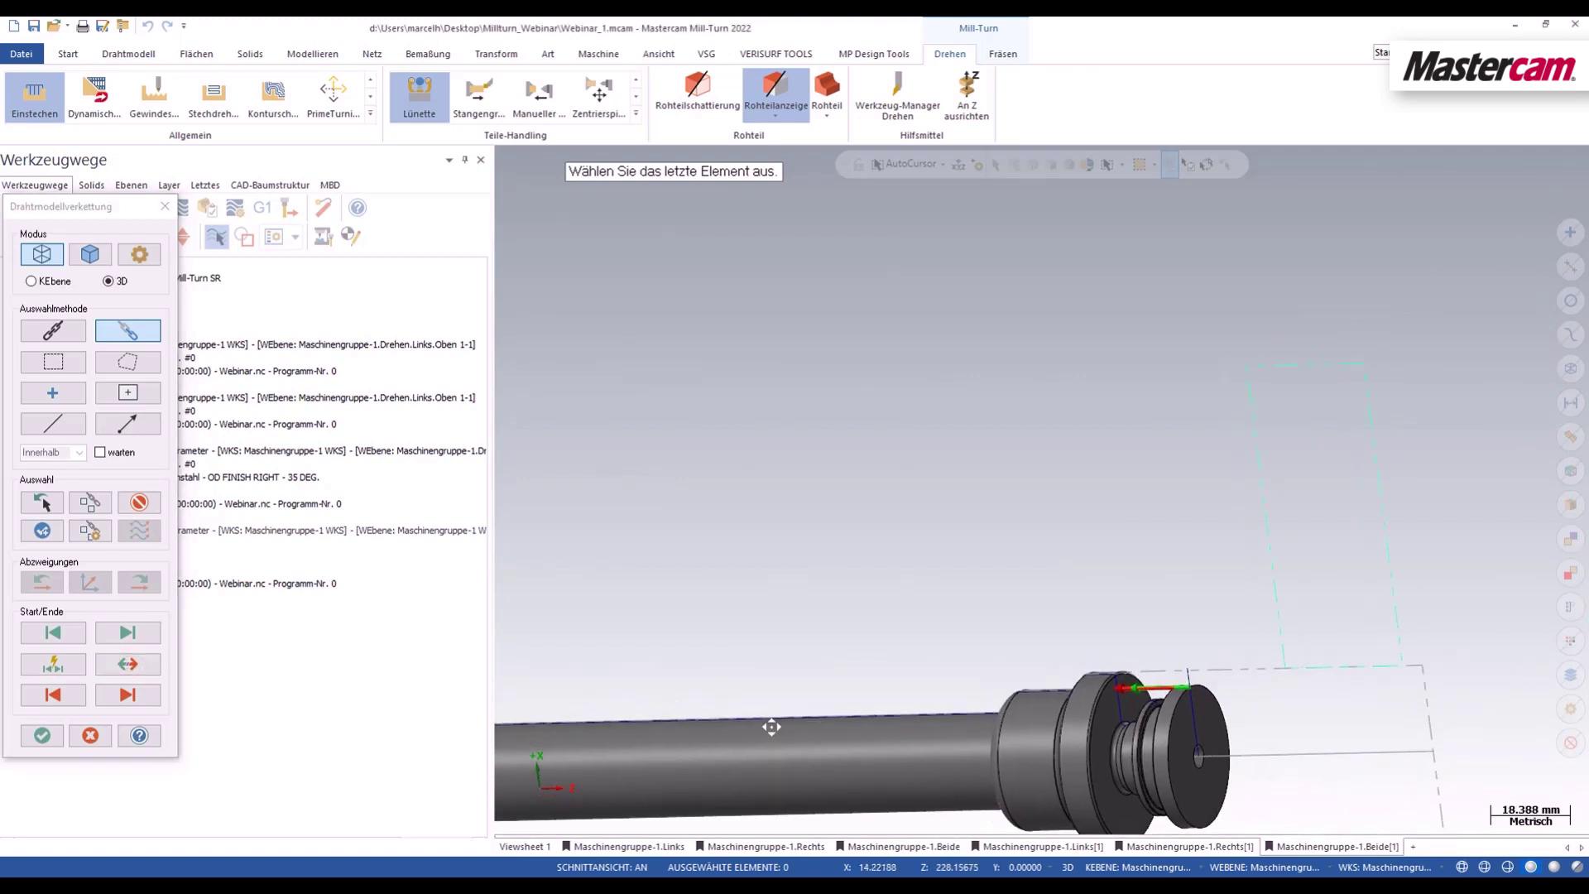
scroll(773, 728, "down", 1)
scroll(753, 662, "up", 1)
scroll(753, 662, "up", 1)
scroll(753, 662, "up", 2)
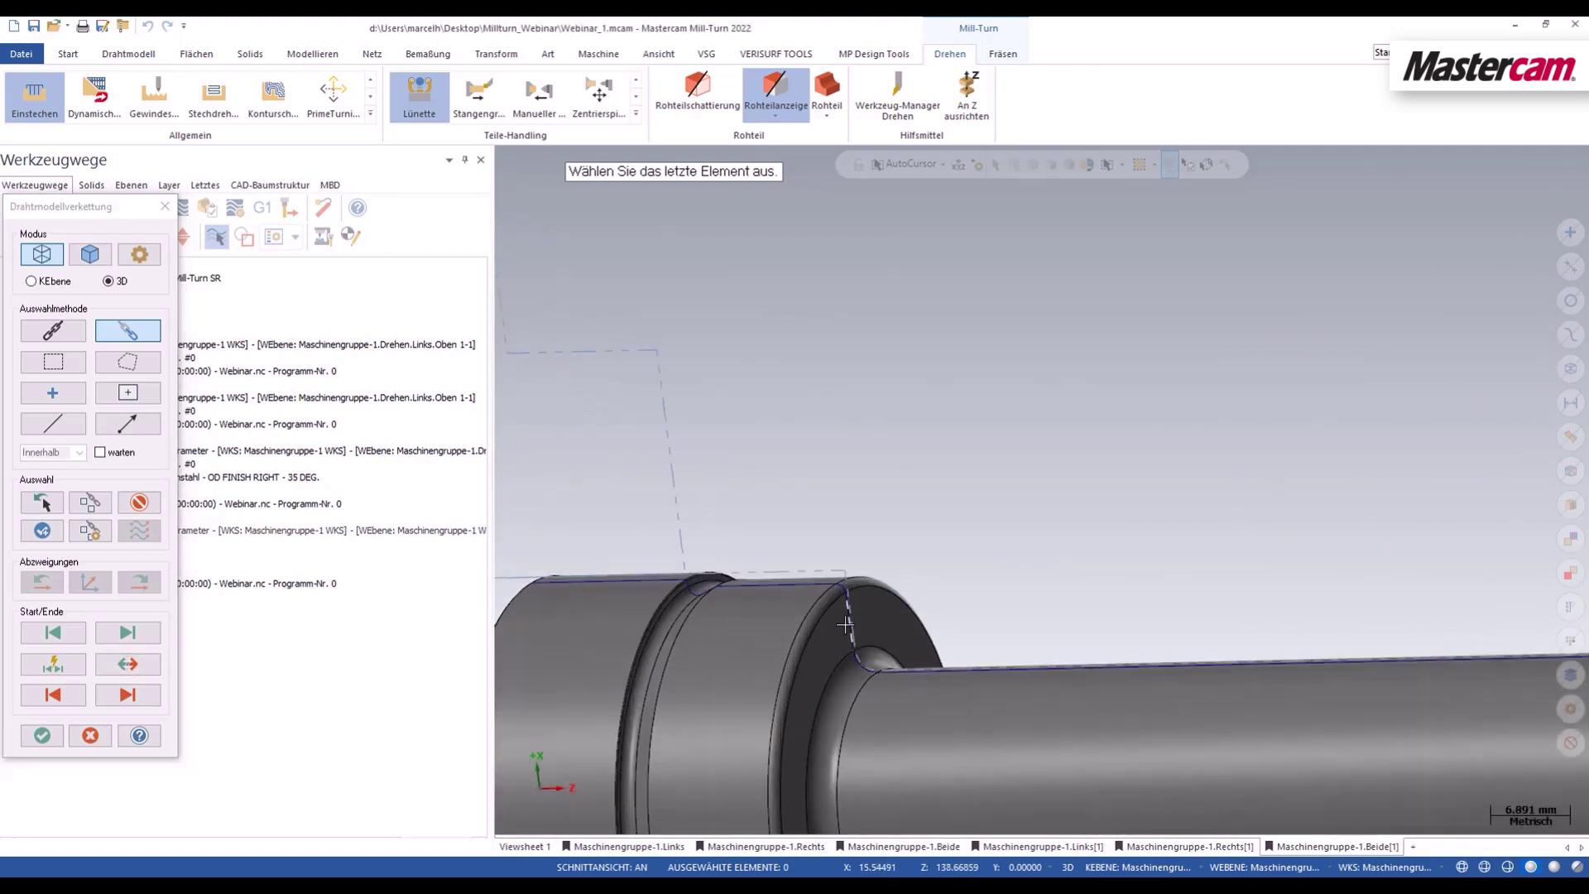
left_click(847, 623)
left_click(41, 734)
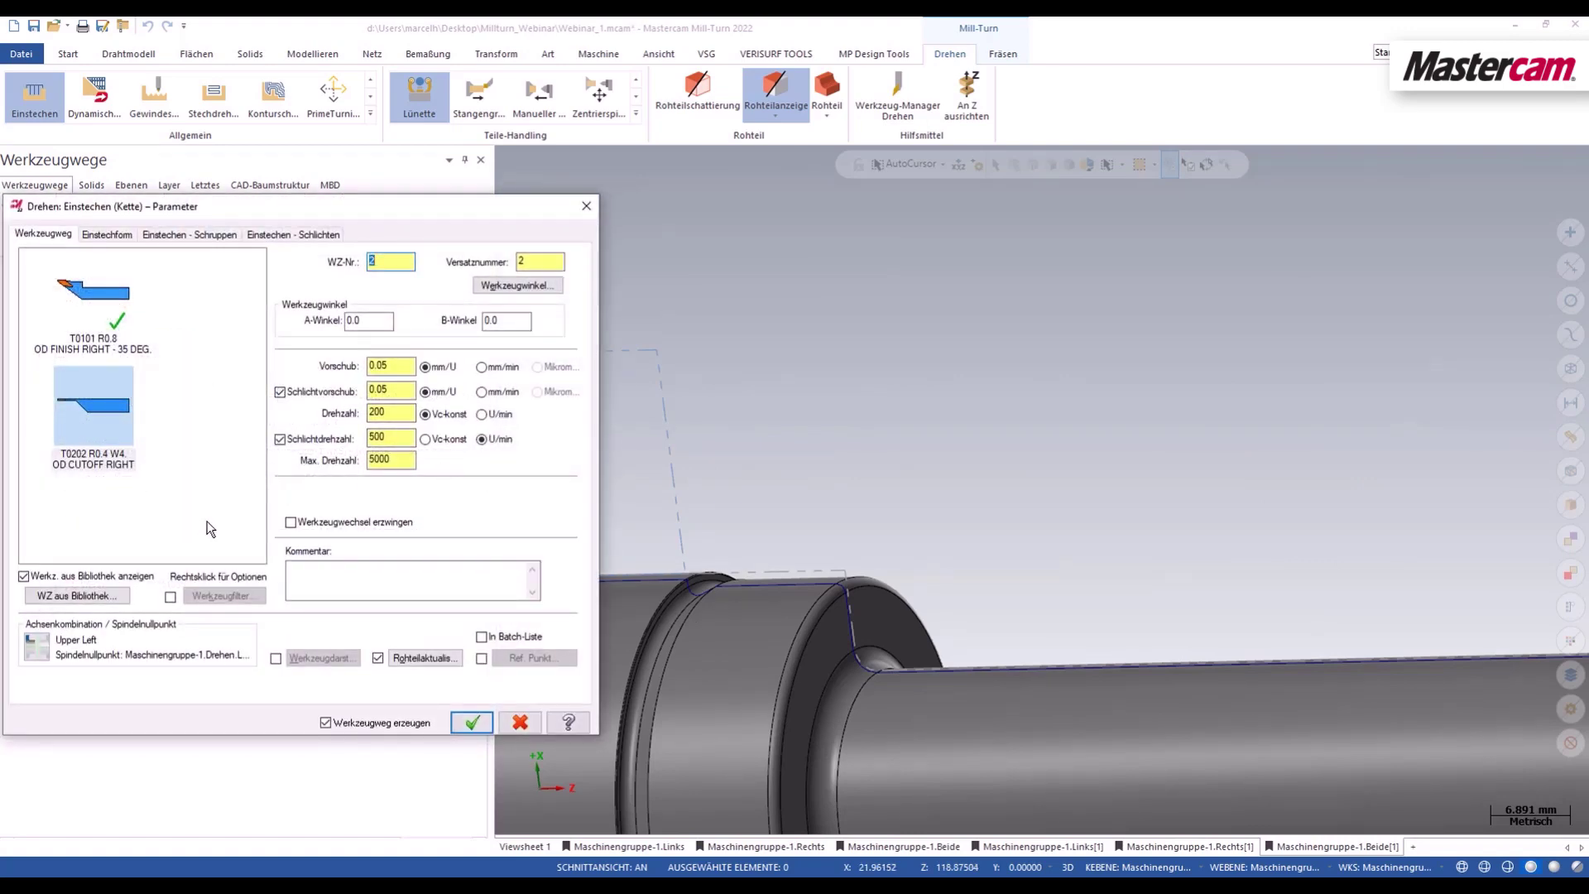
Step: Set the T0202 groove tool angle to 90° and generate the grooving toolpath
left_click(538, 288)
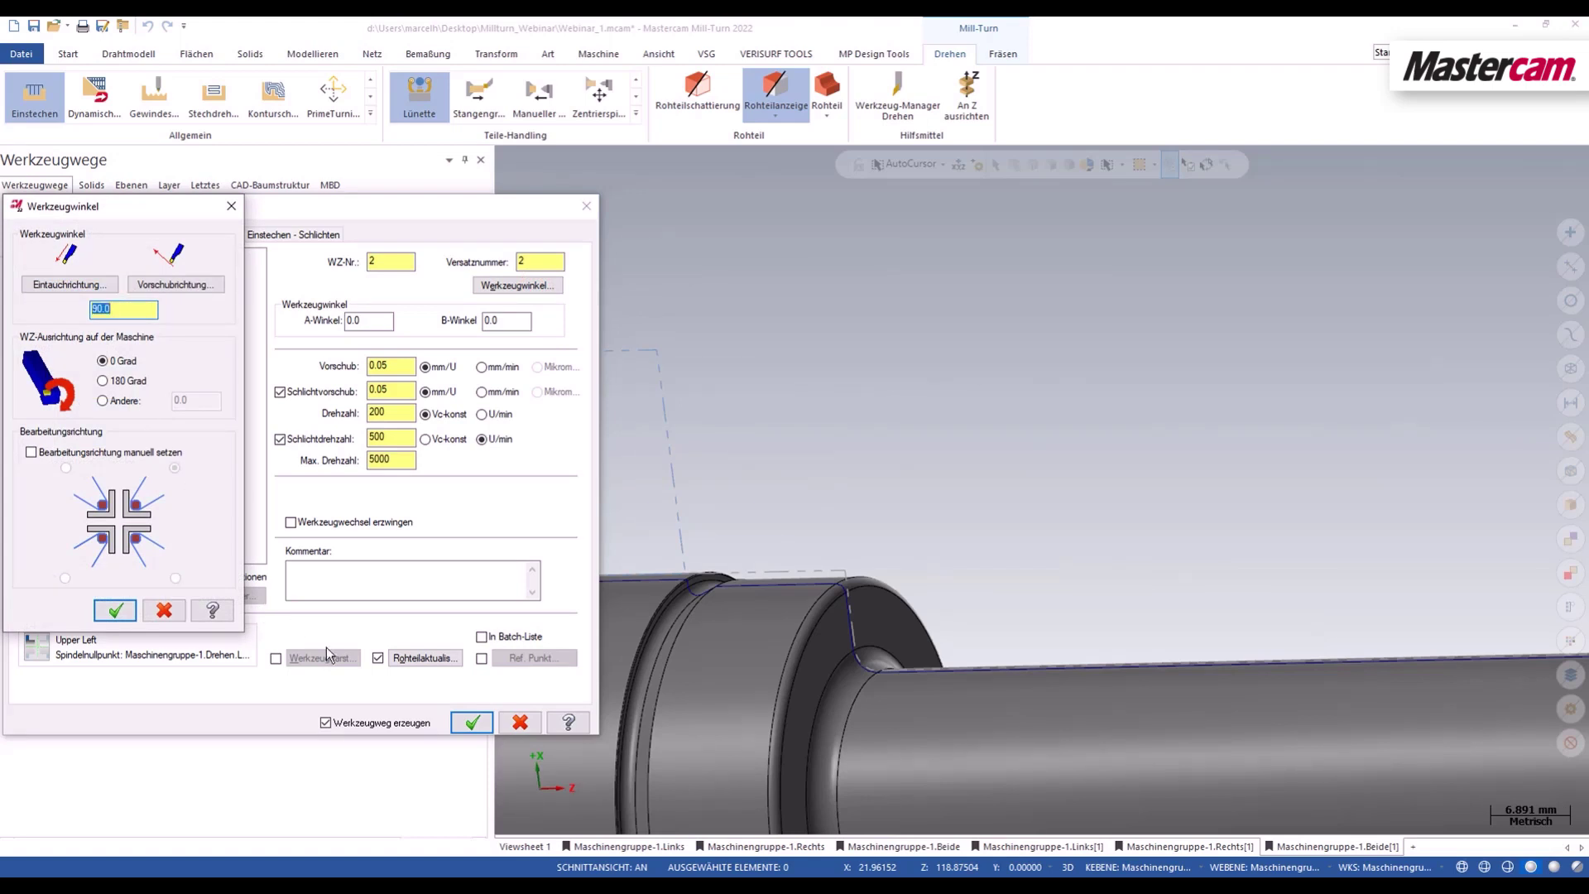
left_click(115, 610)
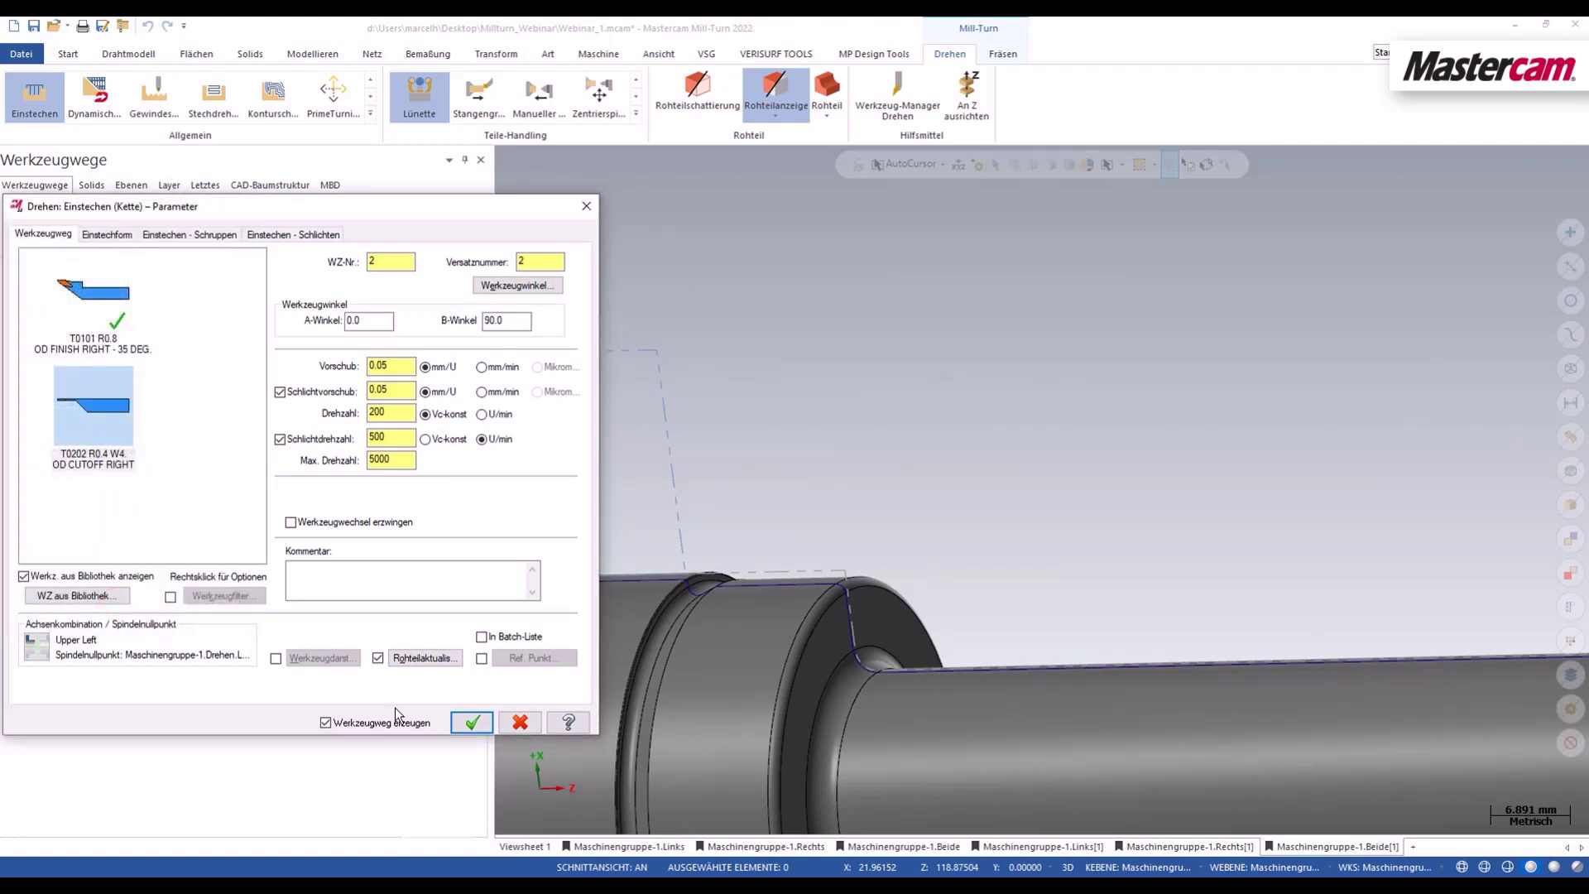
left_click(472, 722)
scroll(802, 691, "down", 2)
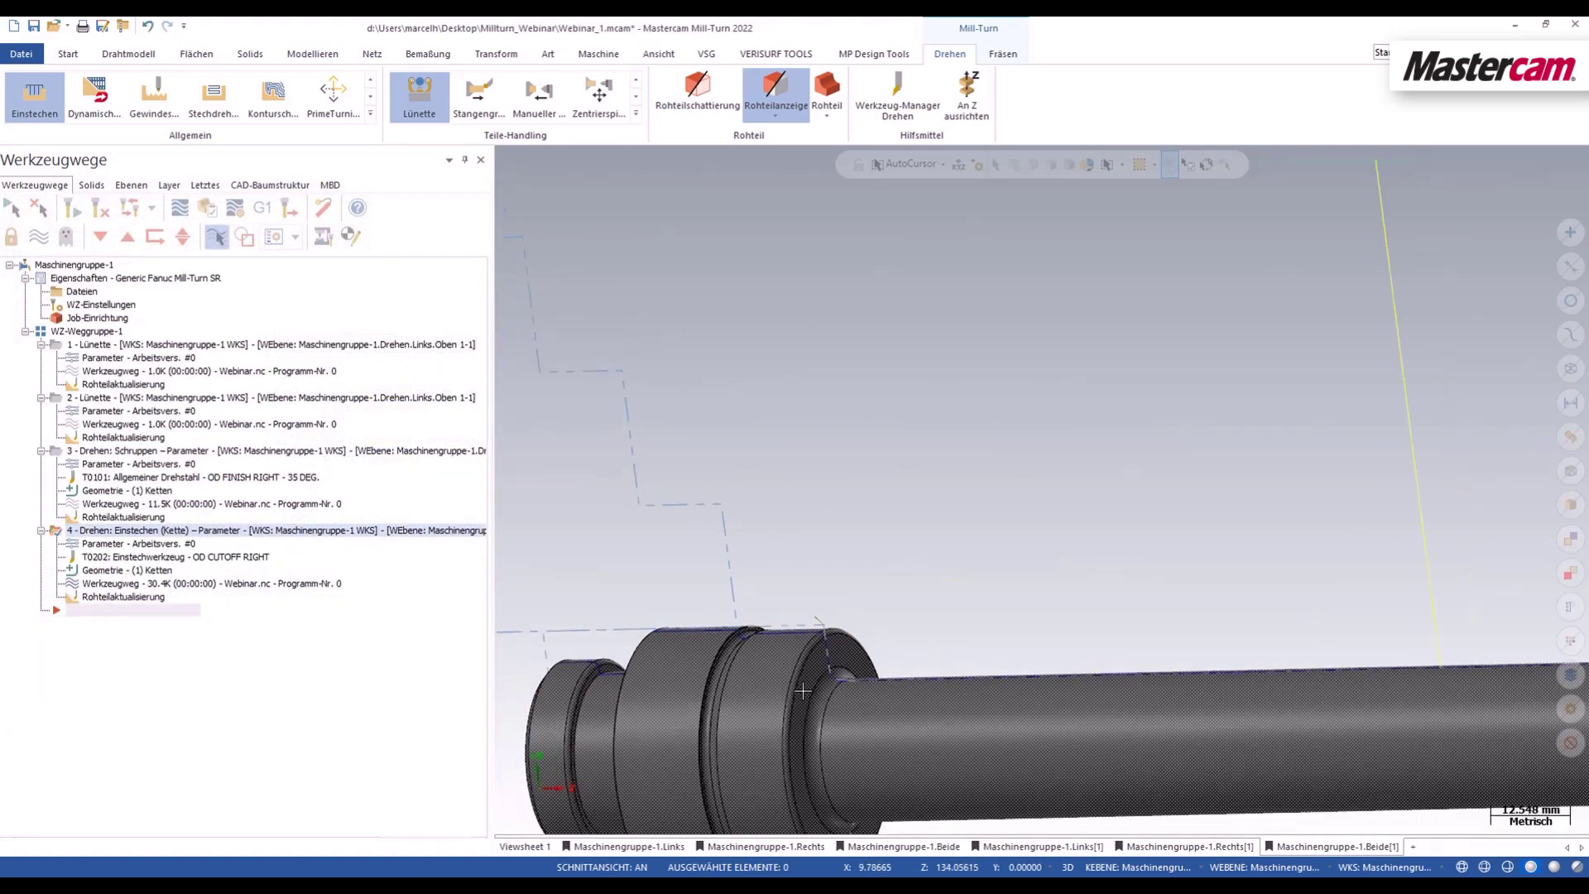
scroll(802, 691, "down", 2)
scroll(910, 686, "down", 2)
scroll(1398, 662, "down", 1)
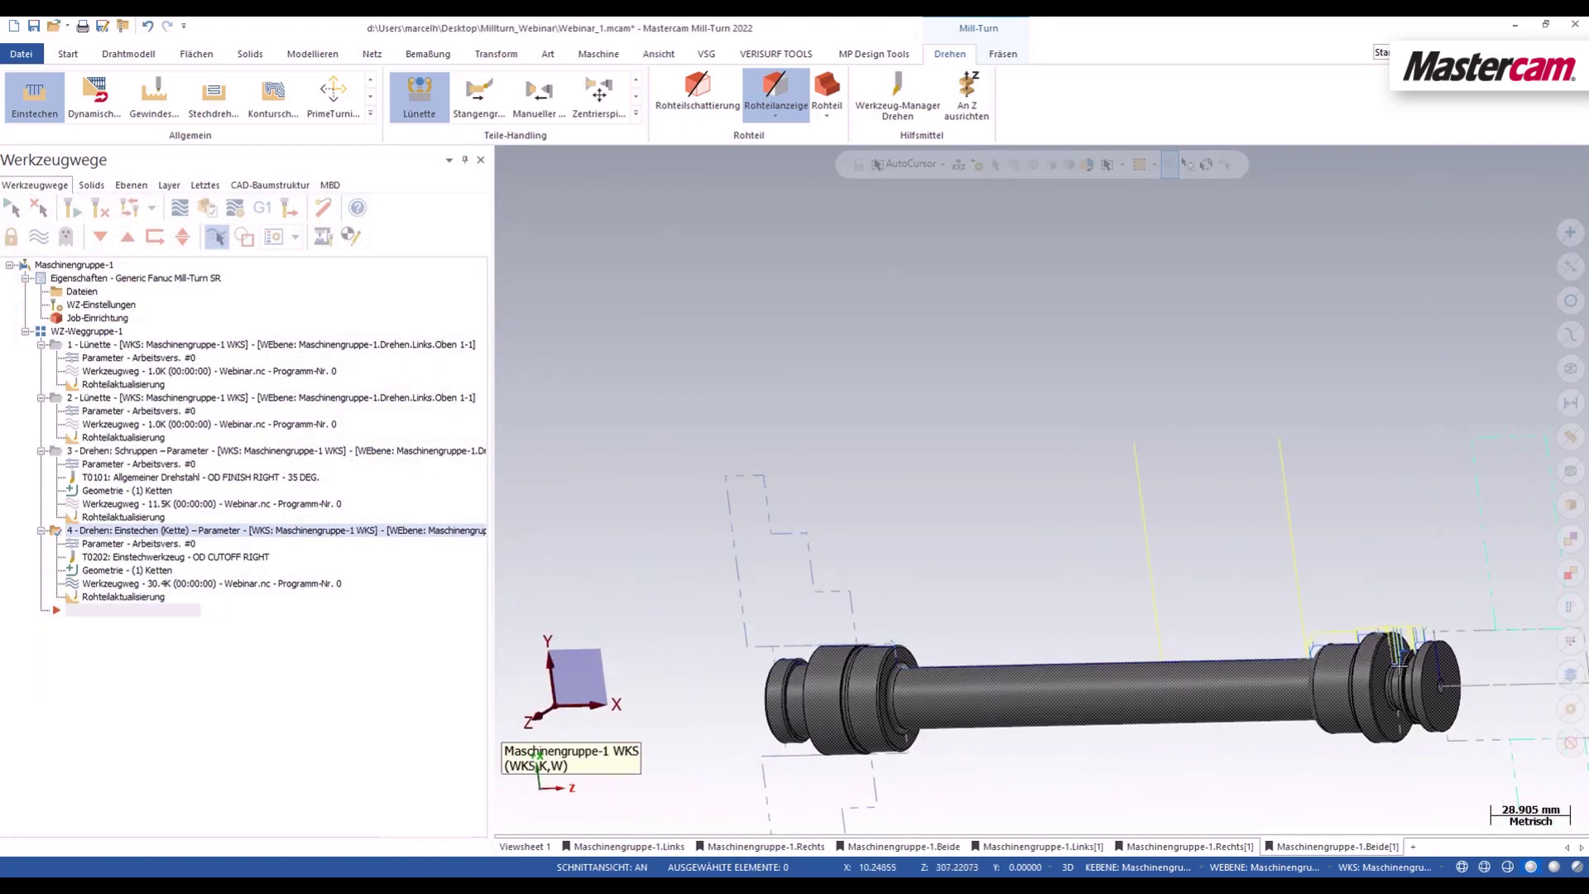
scroll(1398, 662, "up", 1)
scroll(1398, 662, "up", 3)
scroll(1365, 671, "up", 2)
scroll(1341, 674, "up", 1)
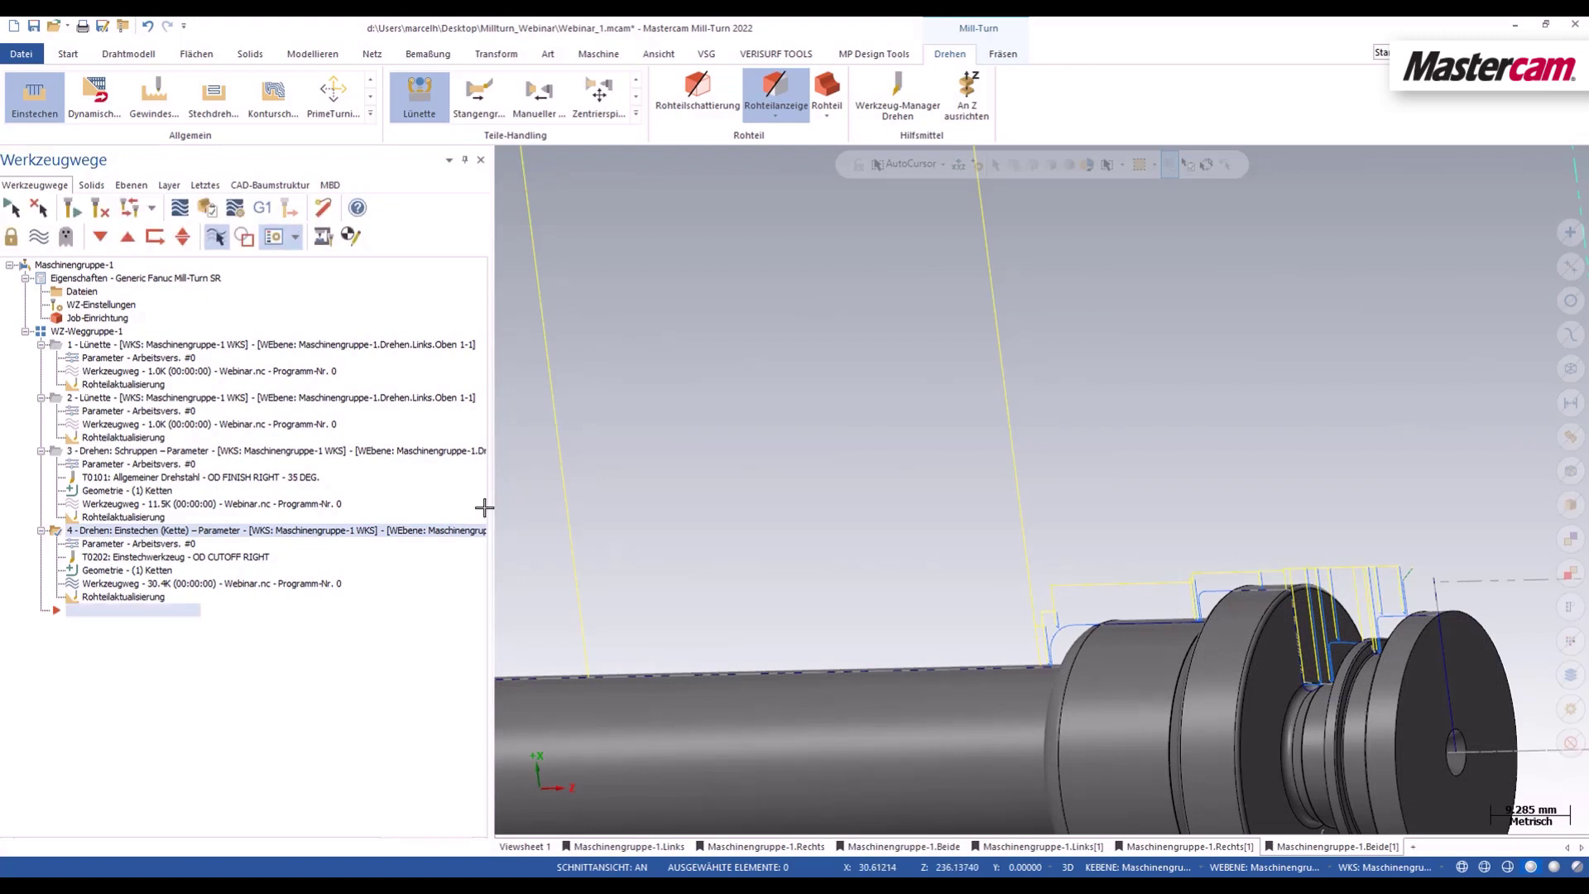
scroll(957, 610, "down", 4)
scroll(962, 614, "down", 1)
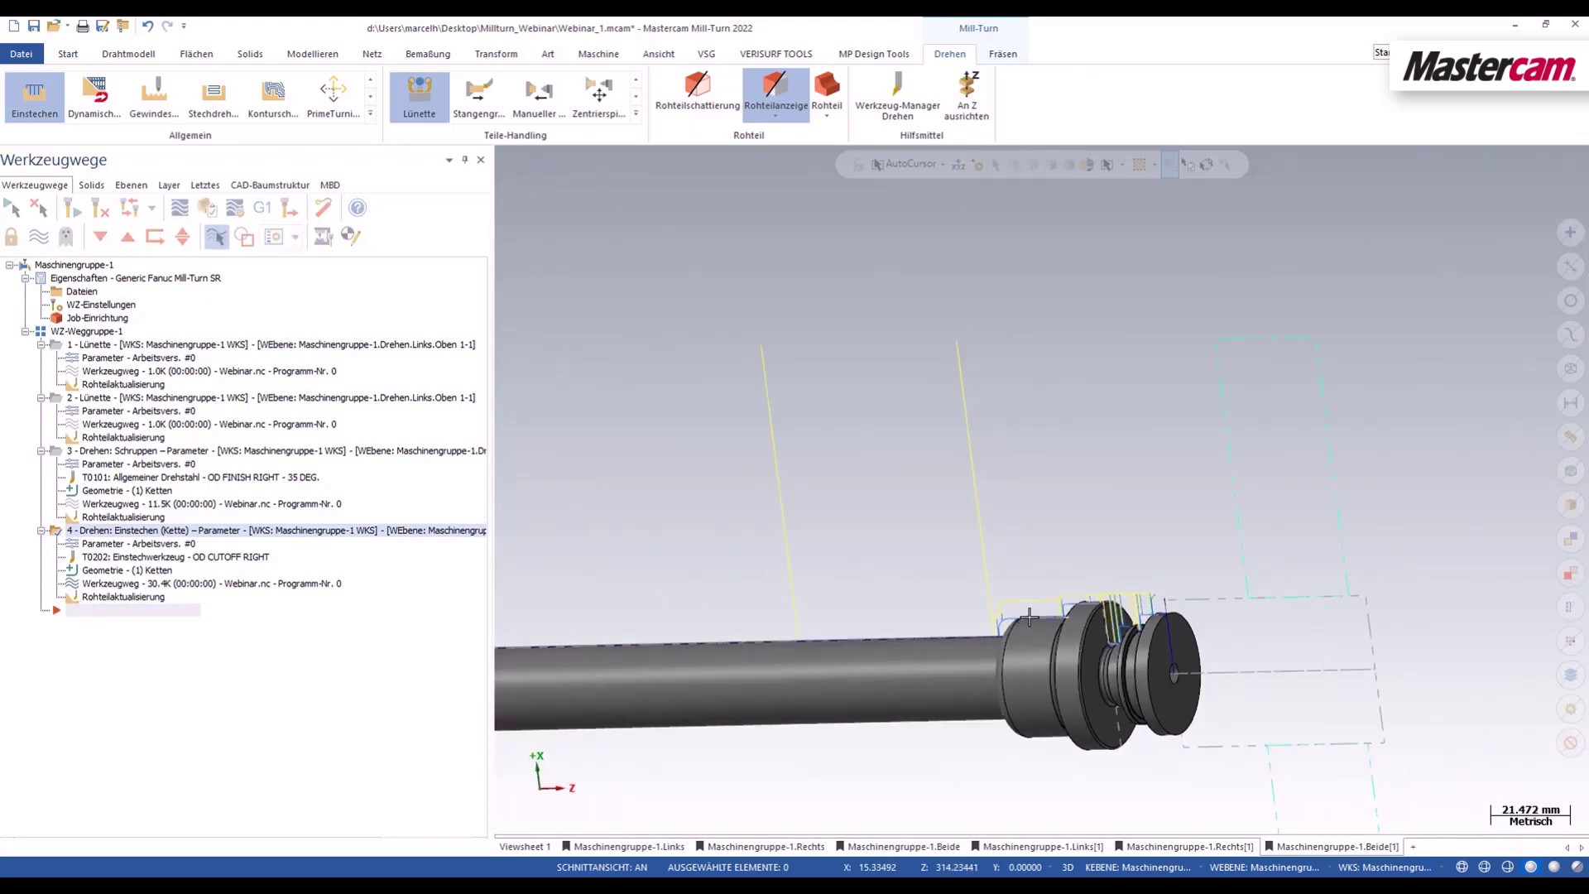
middle_click_drag(962, 614, 861, 535)
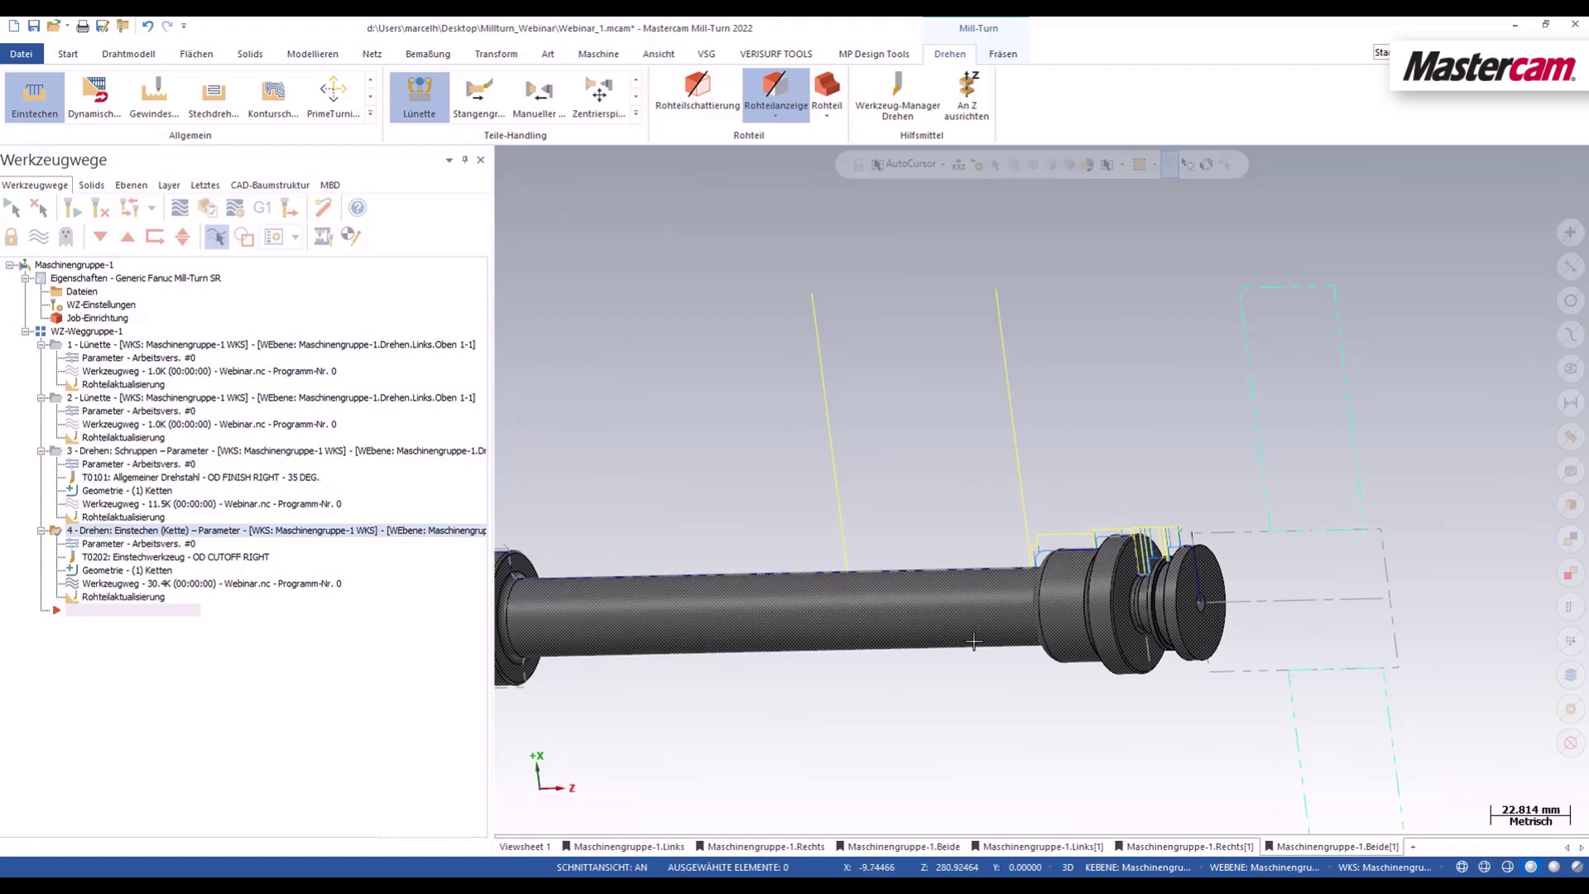
Step: Add steady-rest operation 5, then operation 6 moving linearly to X 0, Z -65
left_click(420, 101)
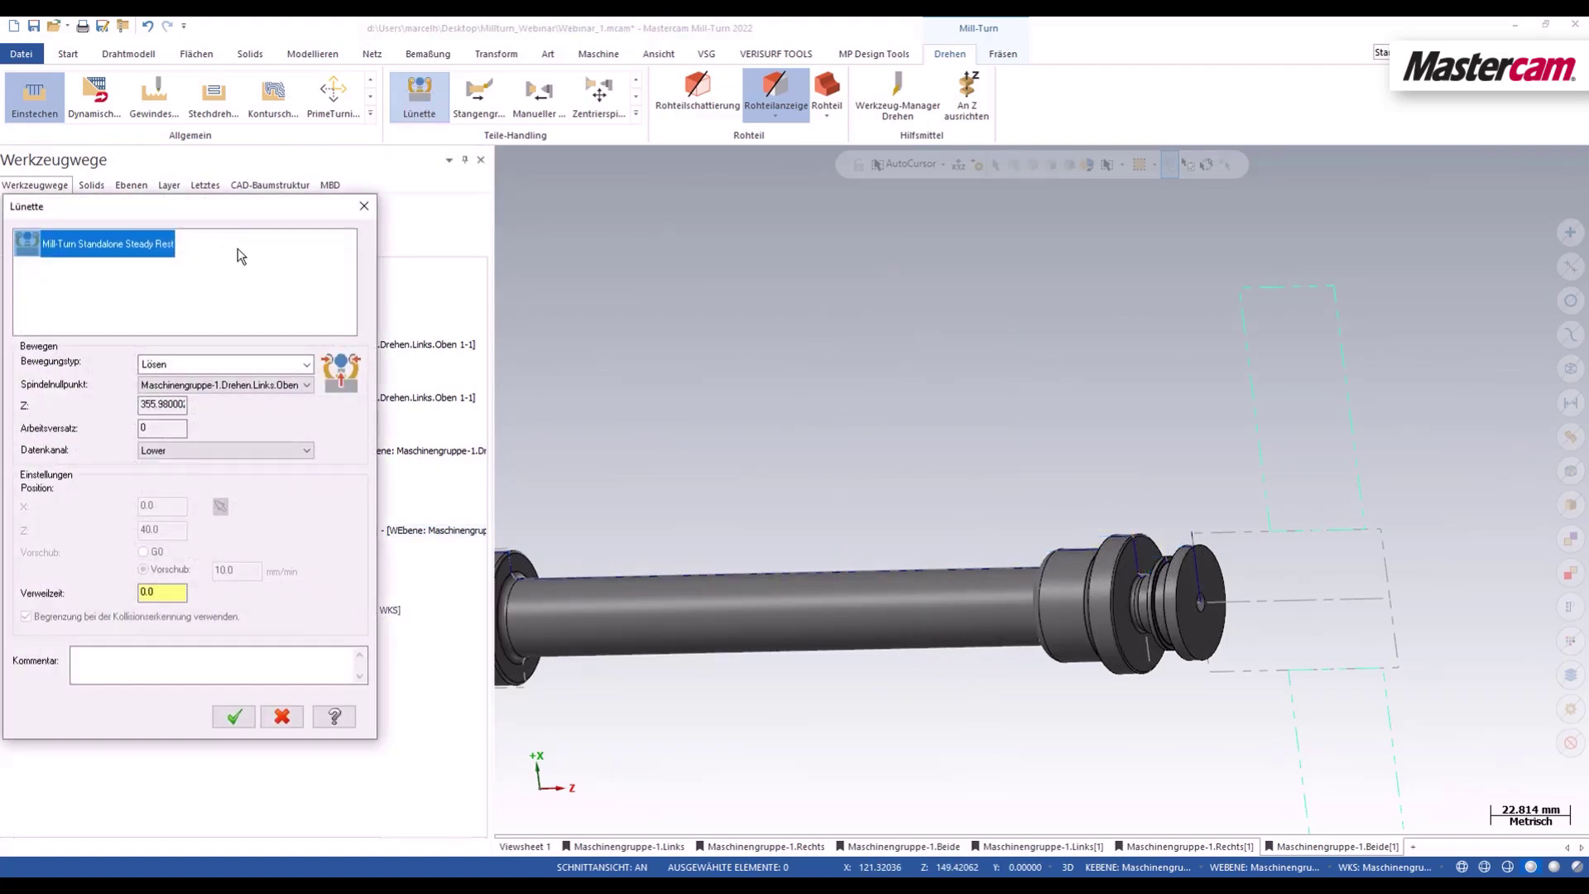
left_click(227, 717)
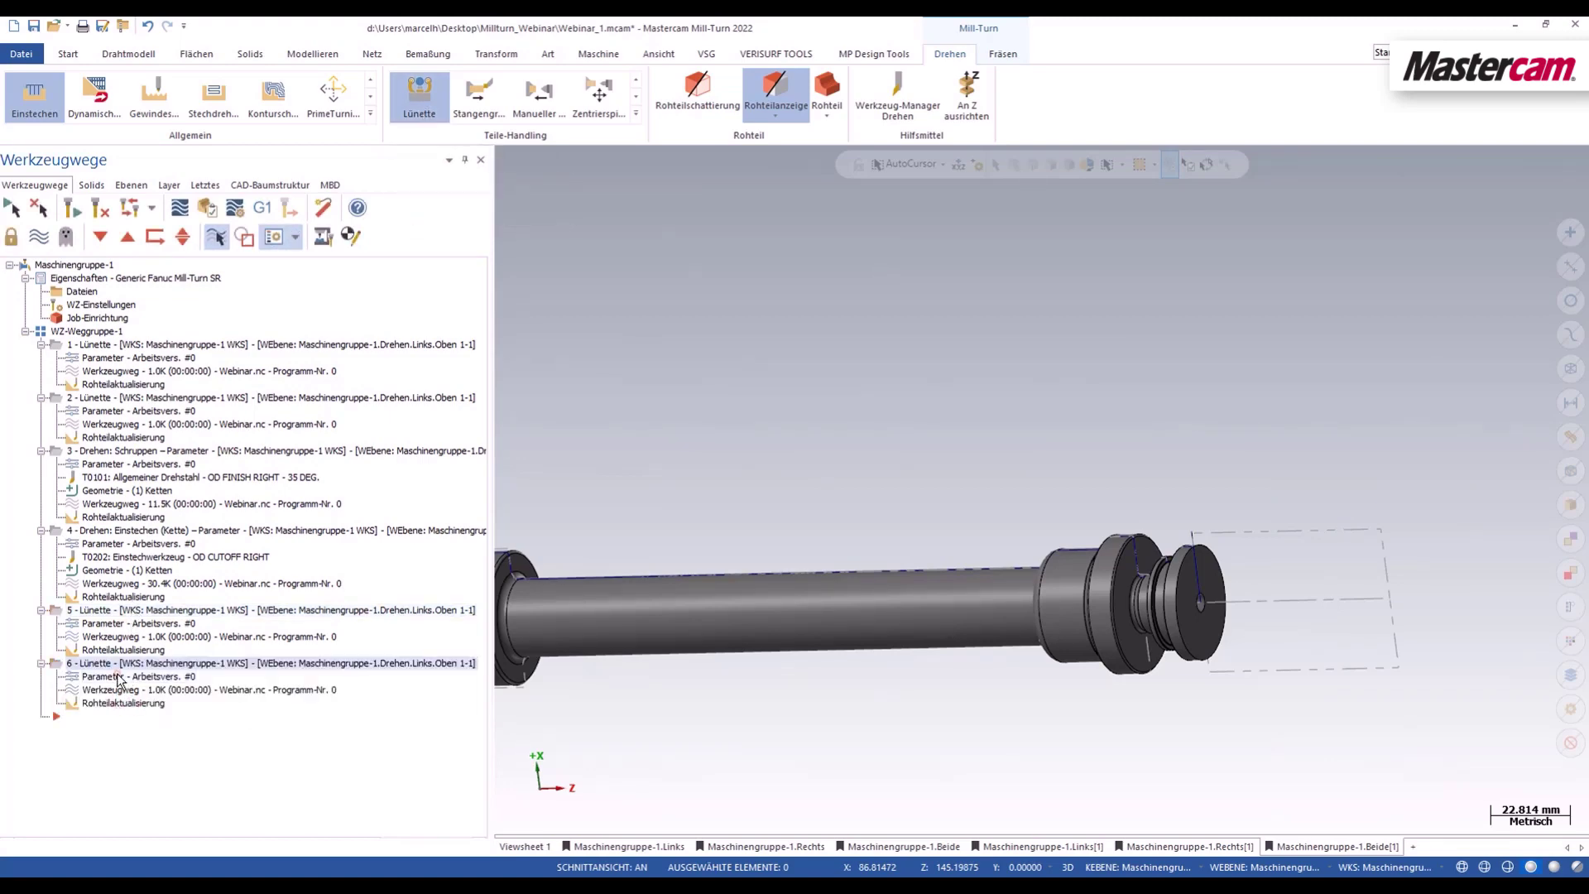
left_click(118, 680)
left_click(194, 367)
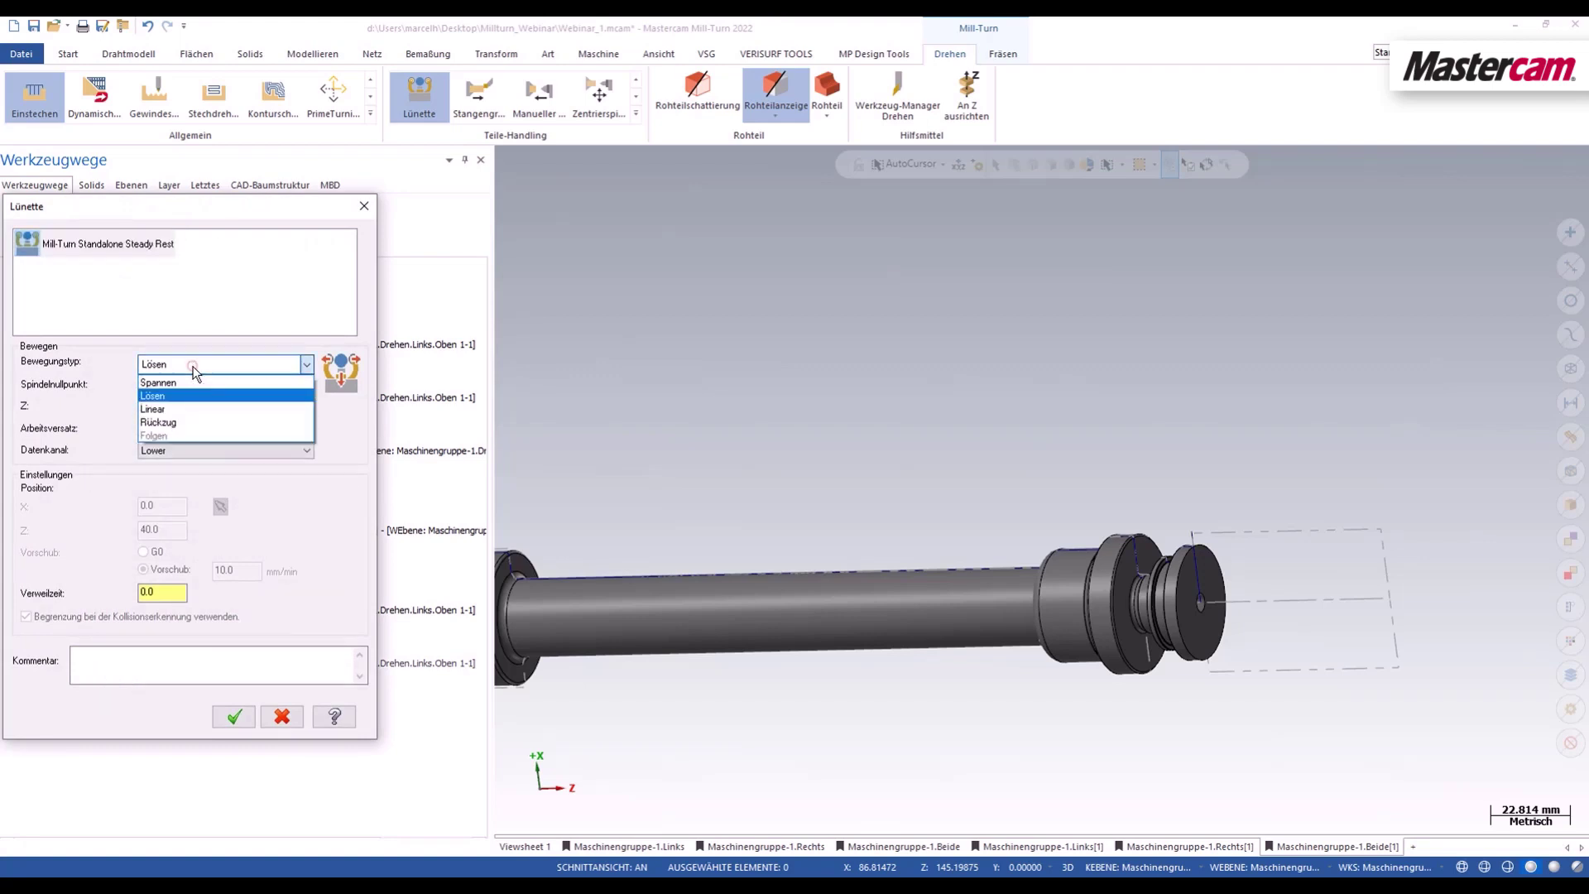
left_click(153, 409)
left_click(221, 506)
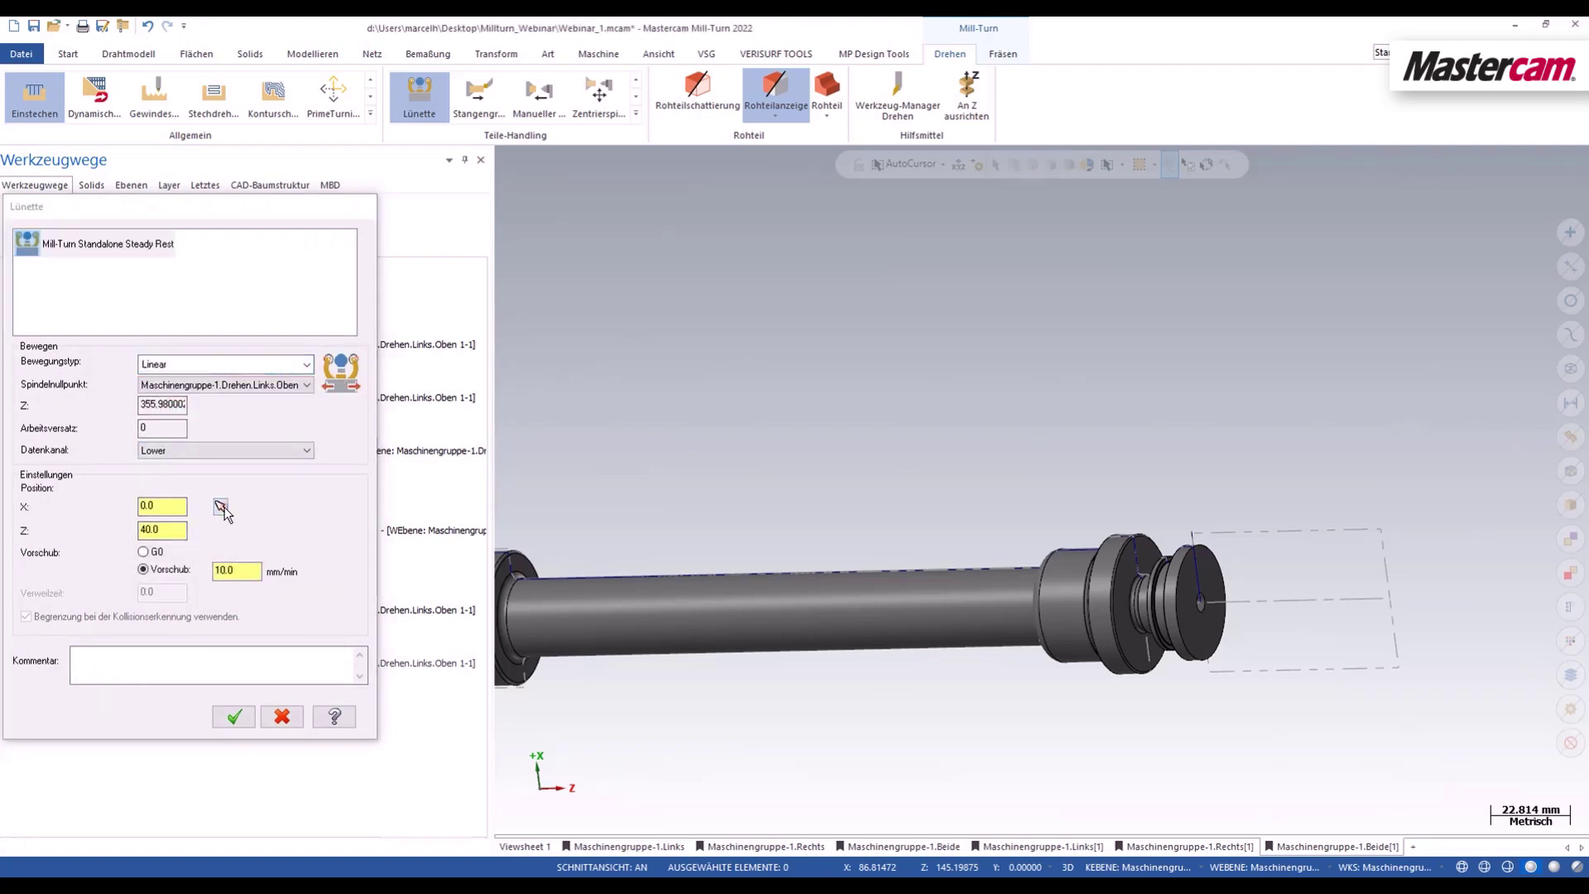
scroll(984, 680, "down", 1)
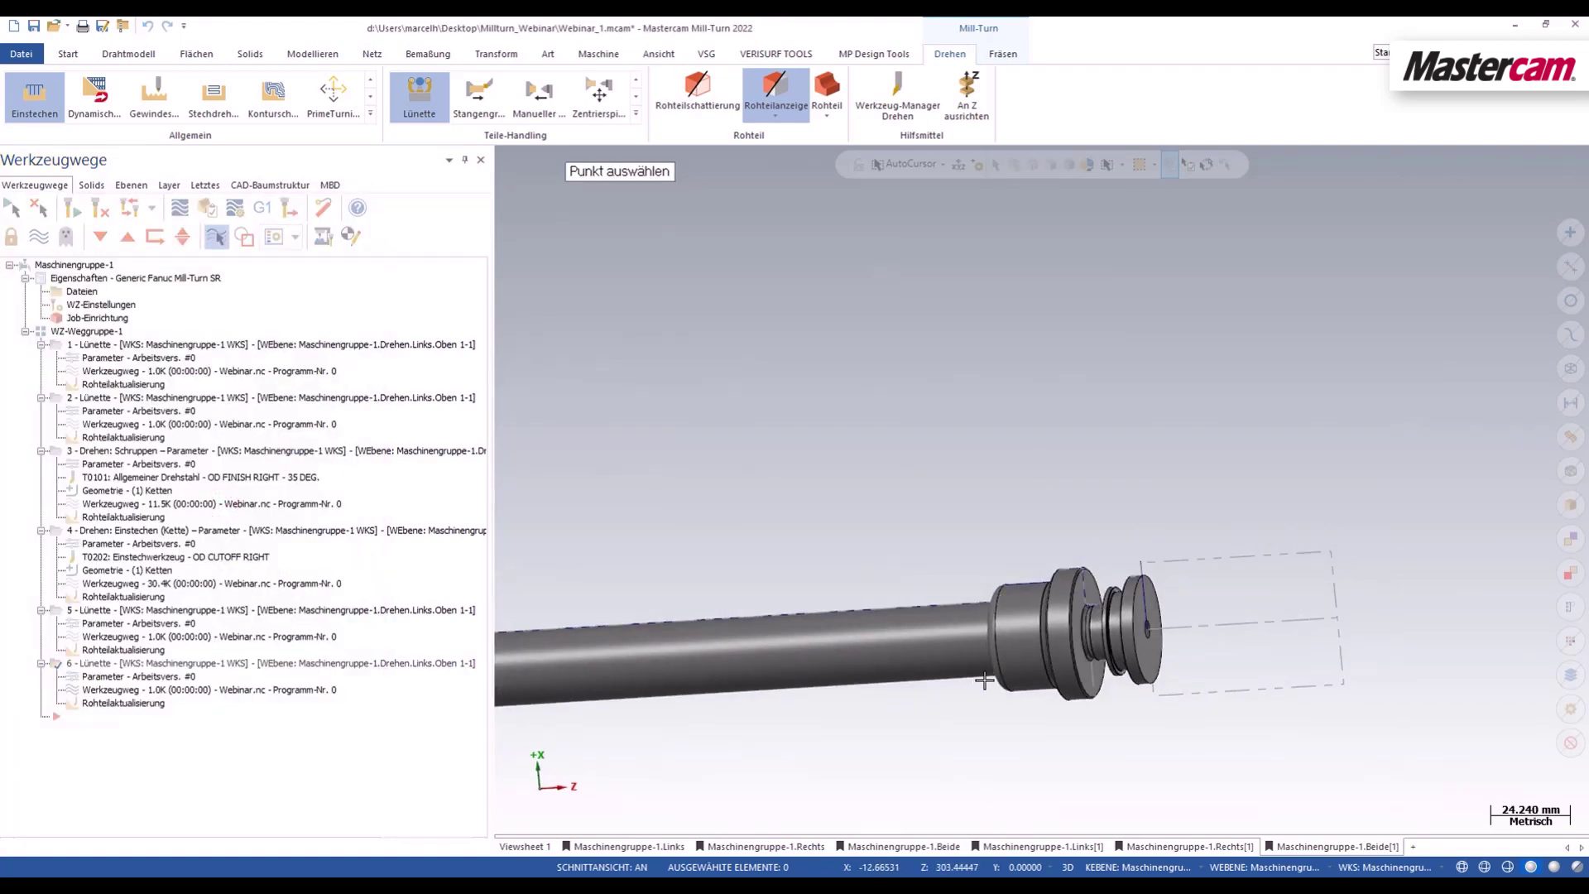
left_click(984, 680)
double_click(154, 505)
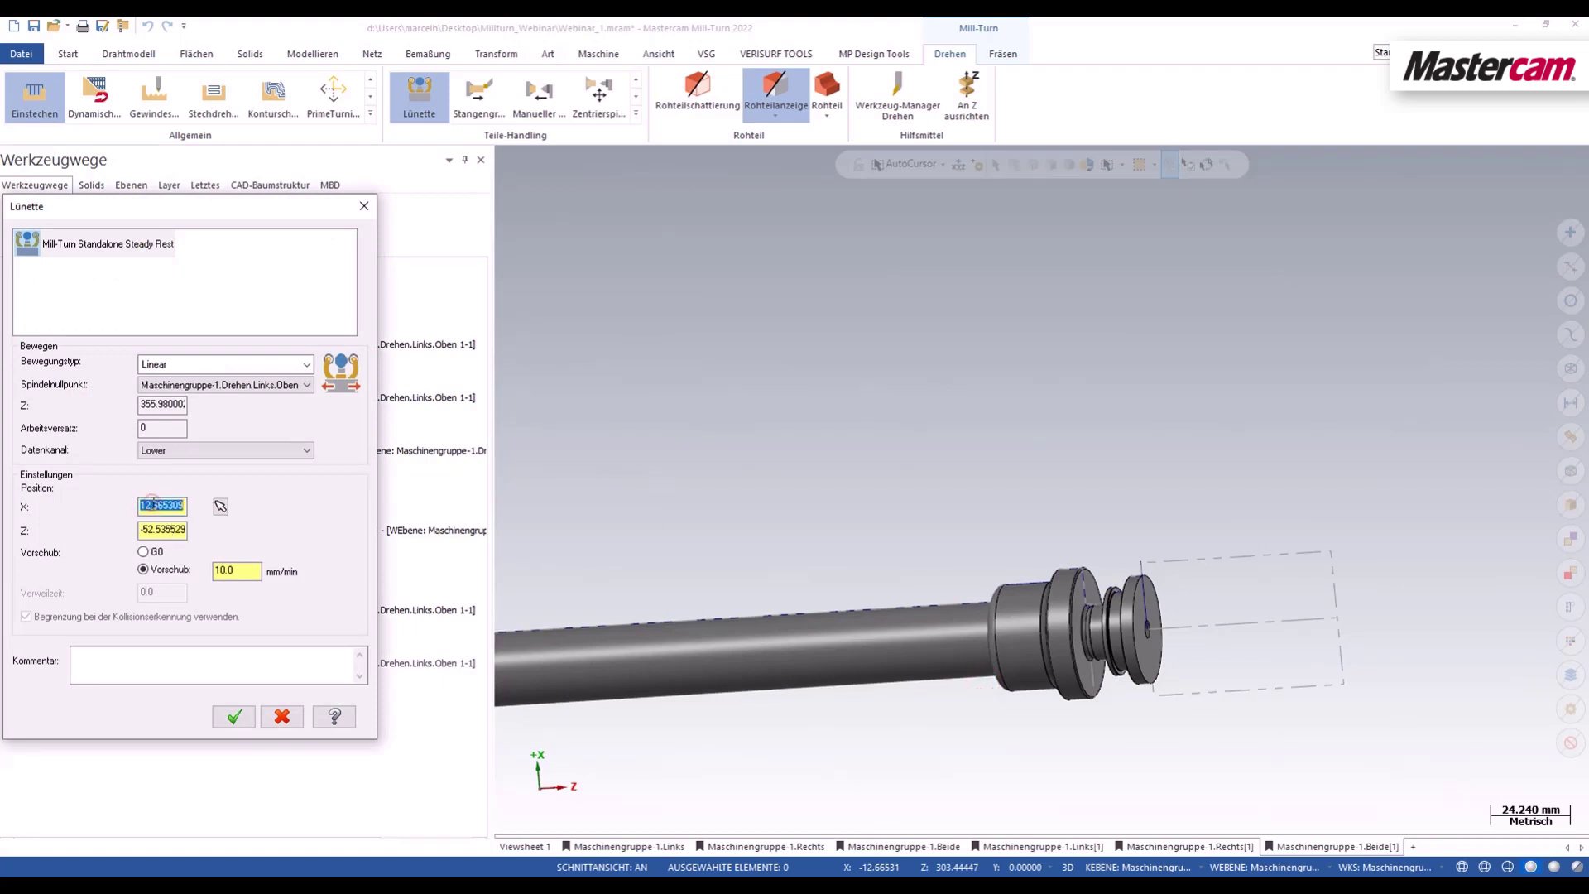
type("0")
double_click(151, 531)
type("-65")
left_click(236, 714)
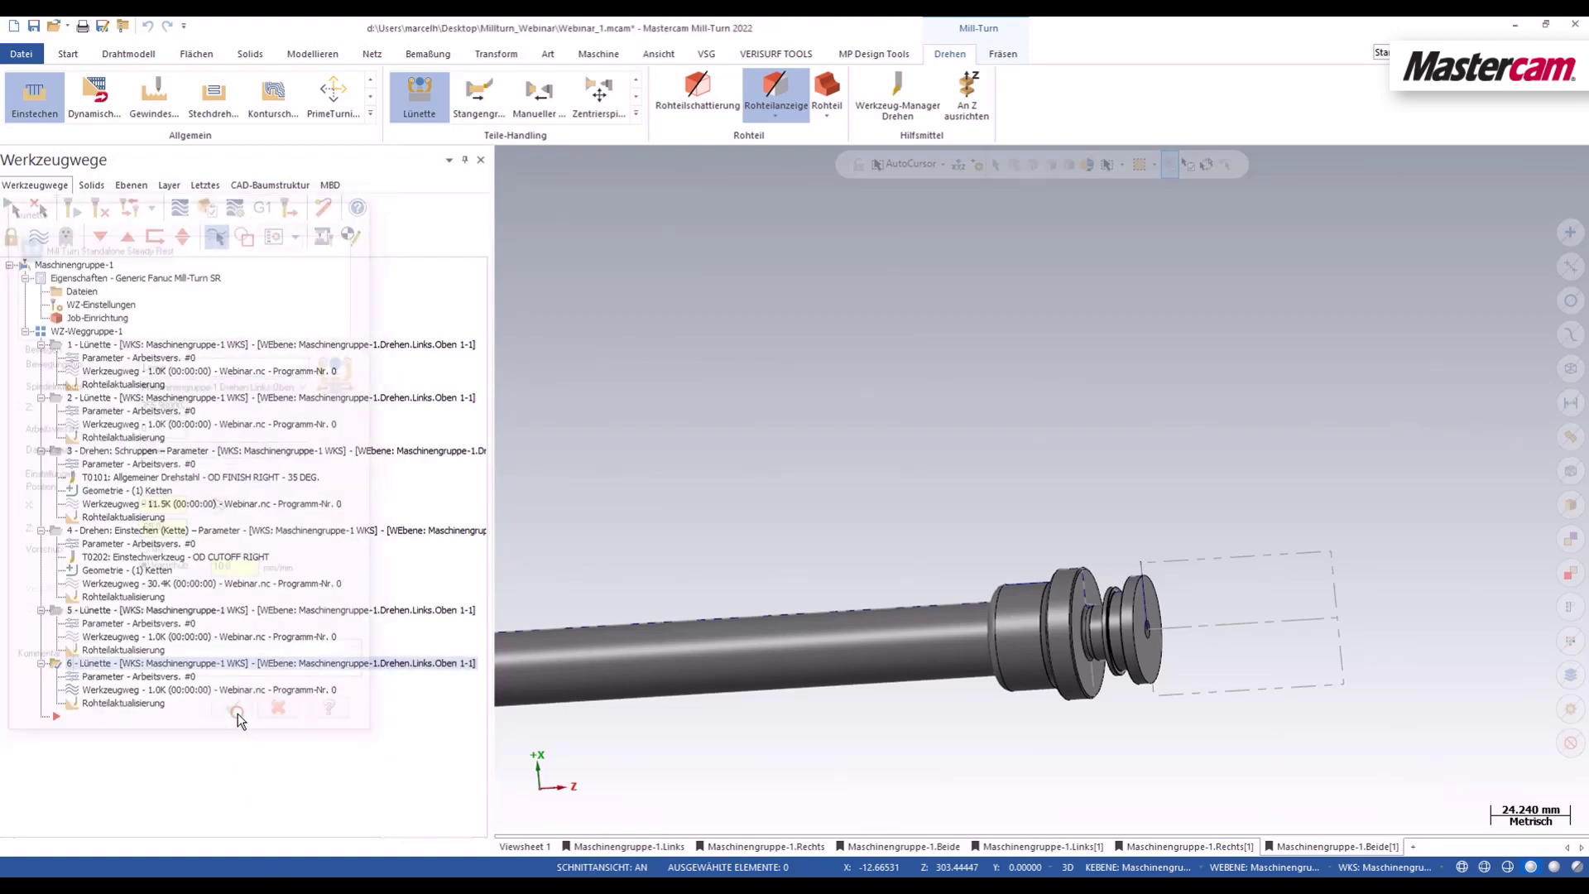
Step: Add steady-rest operation 7 with movement type Spannen to clamp the shaft
left_click(414, 101)
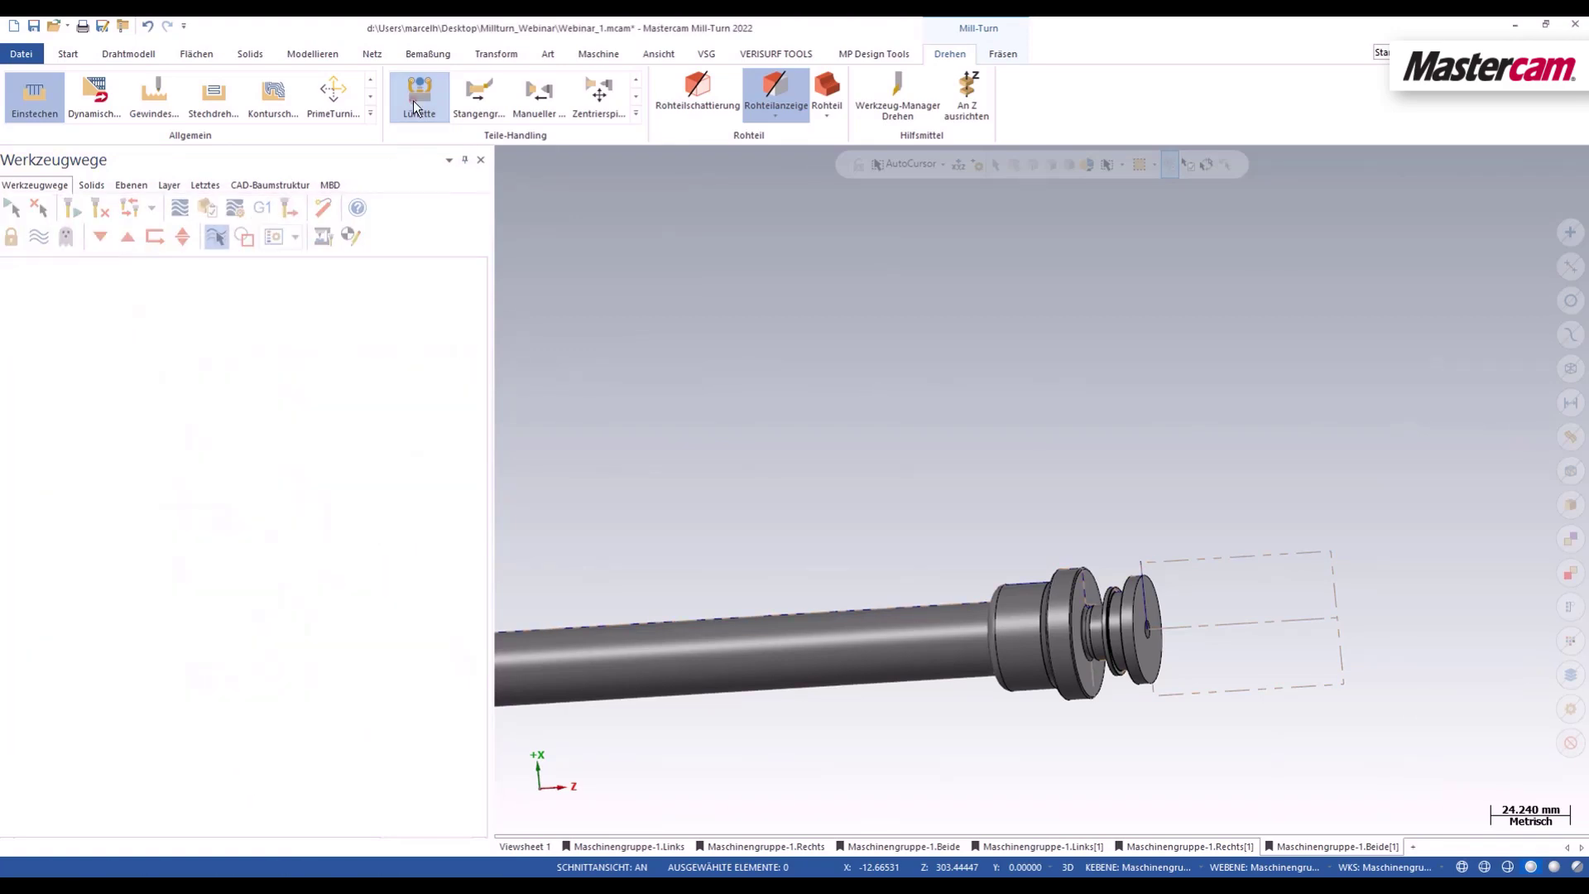
left_click(223, 364)
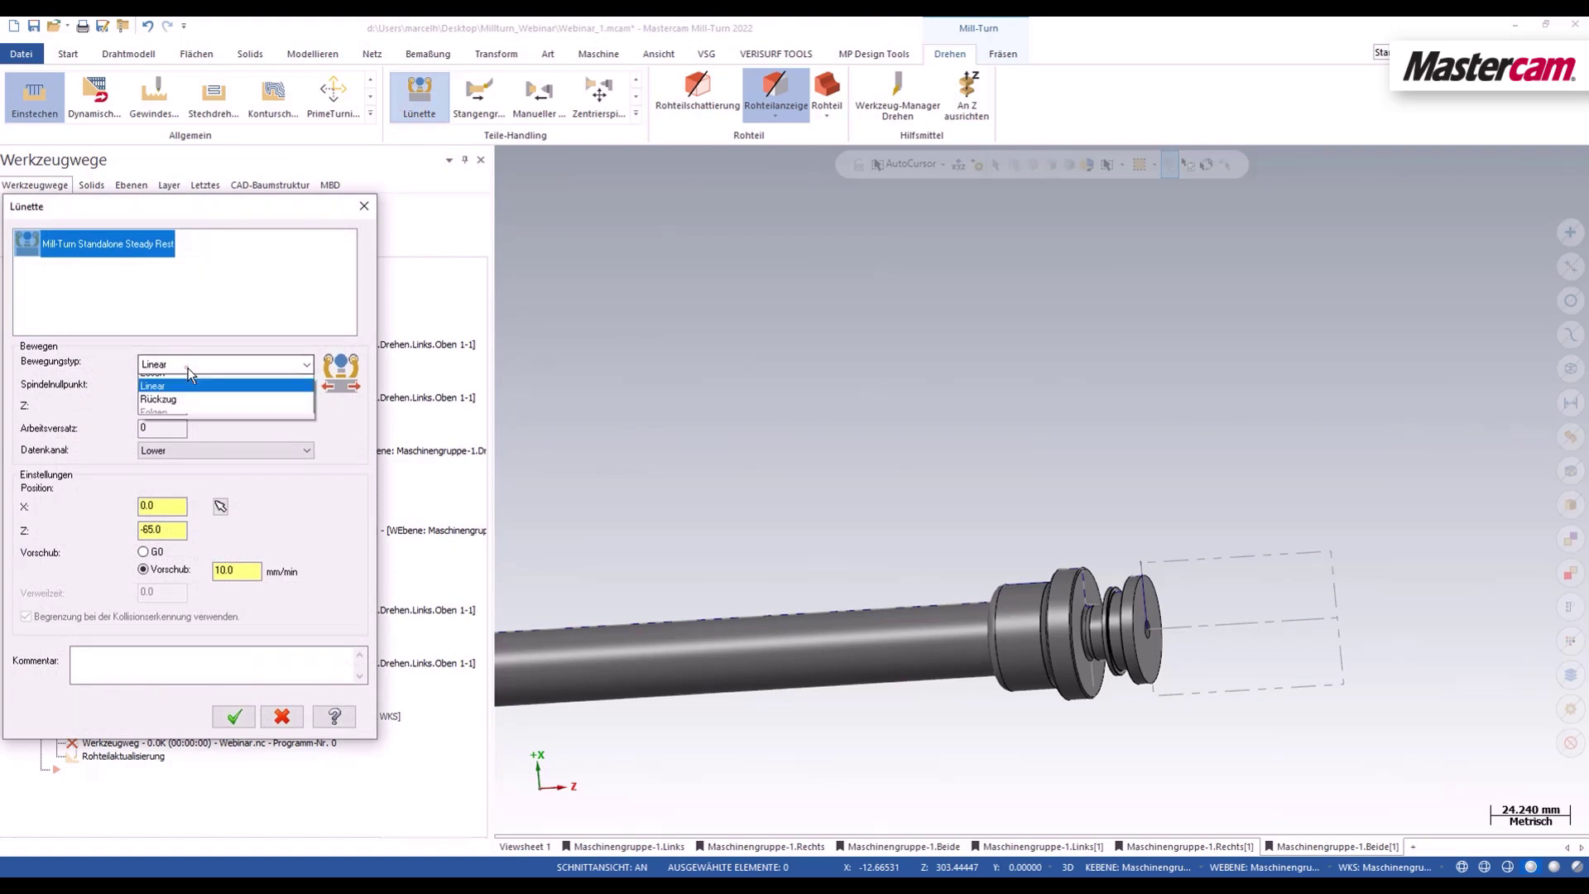
left_click(190, 393)
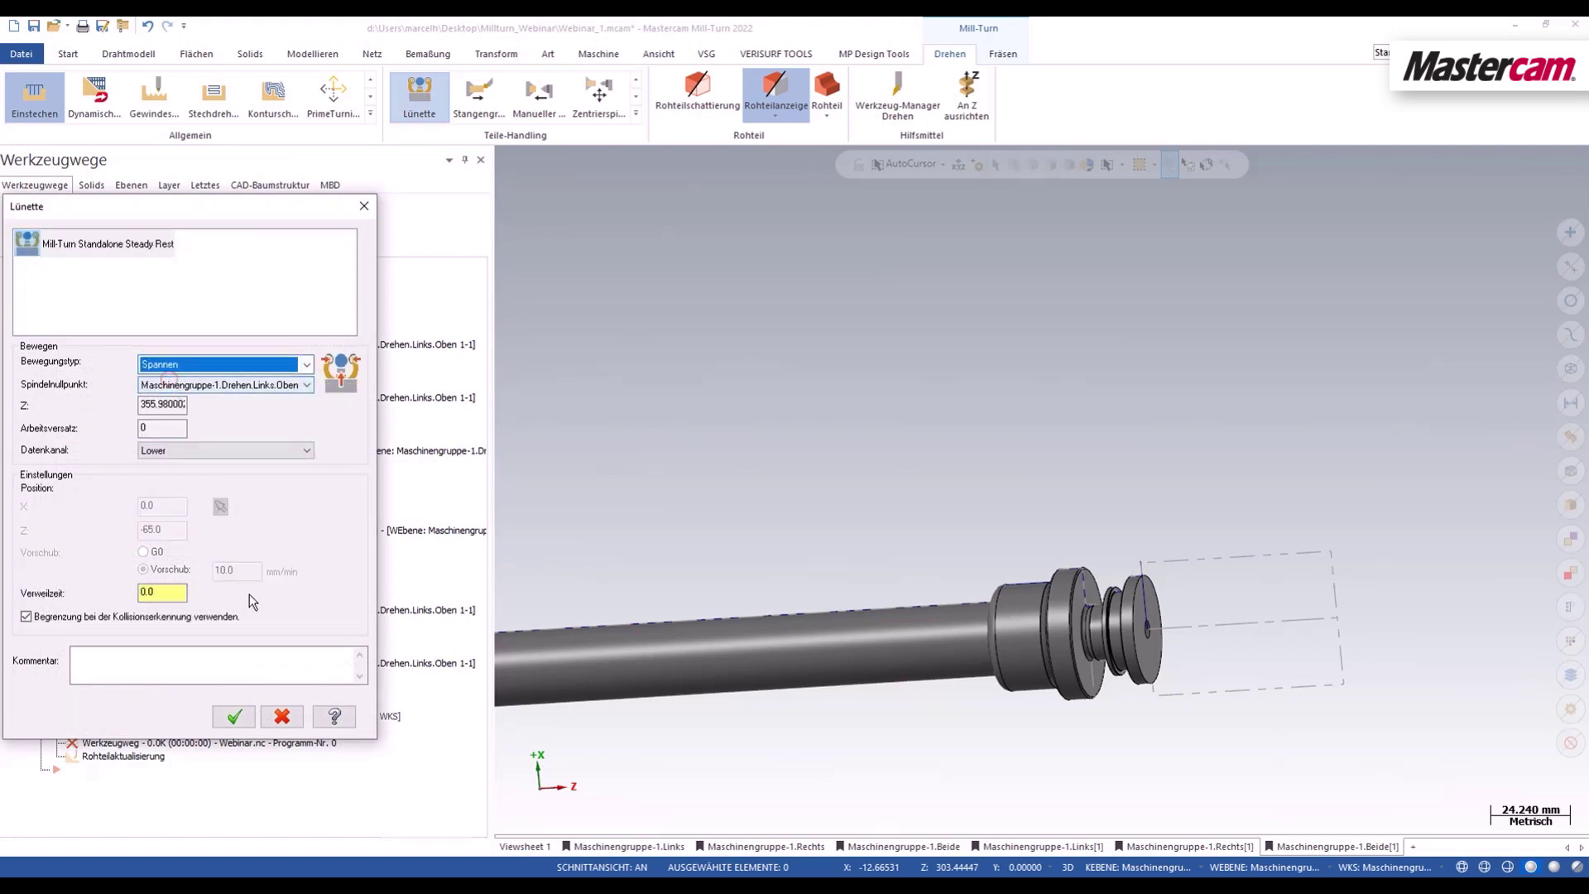
left_click(232, 717)
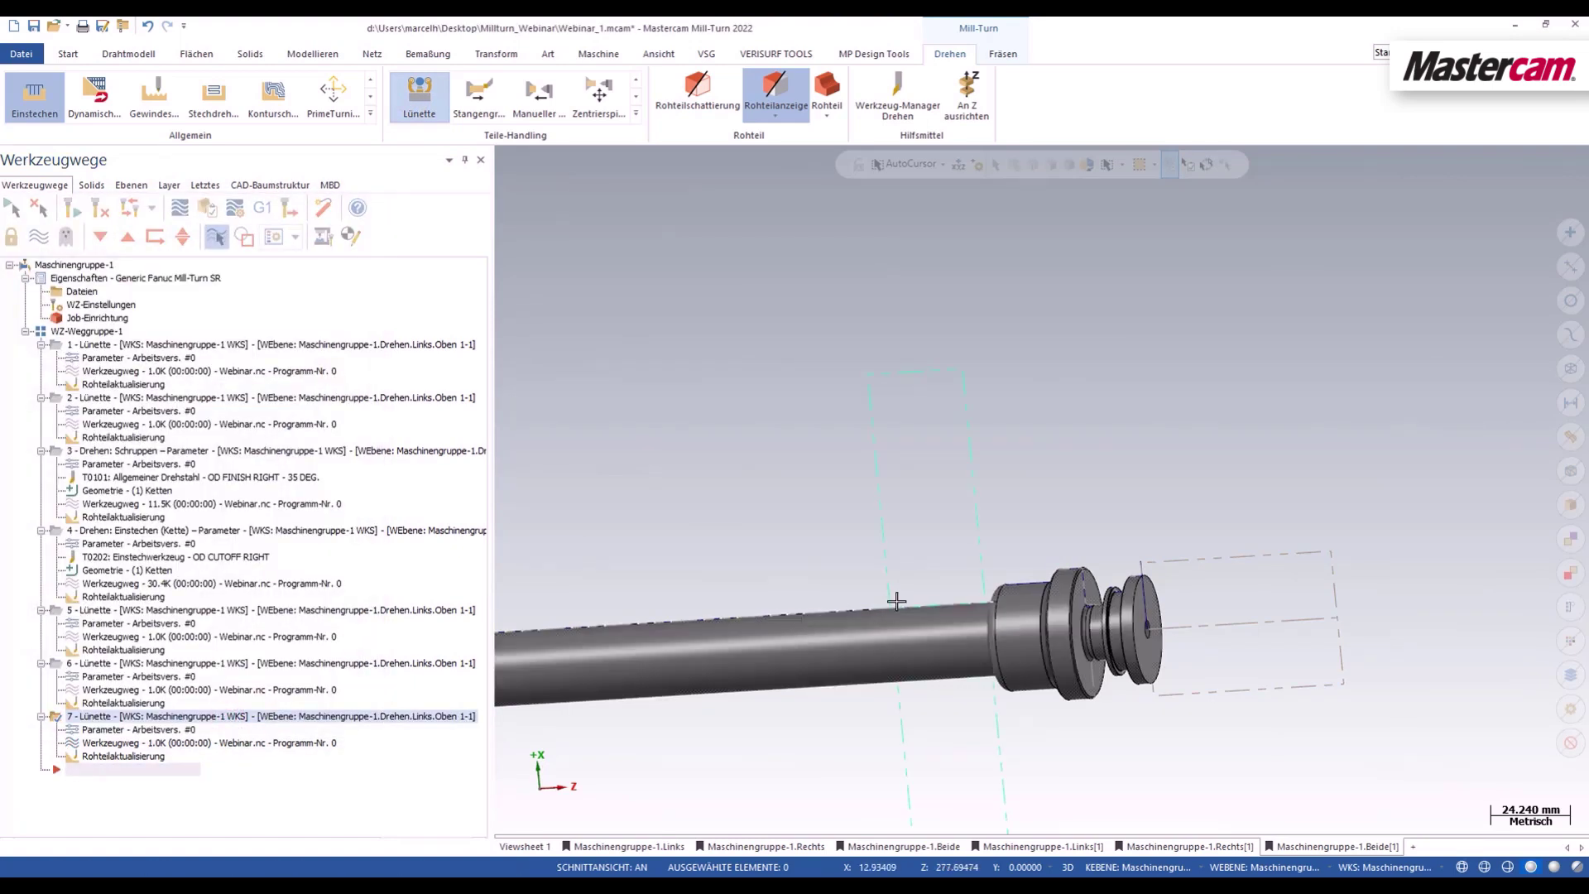
mouse_move(897, 599)
middle_mouse_down()
mouse_move(940, 560)
mouse_move(965, 708)
middle_mouse_up()
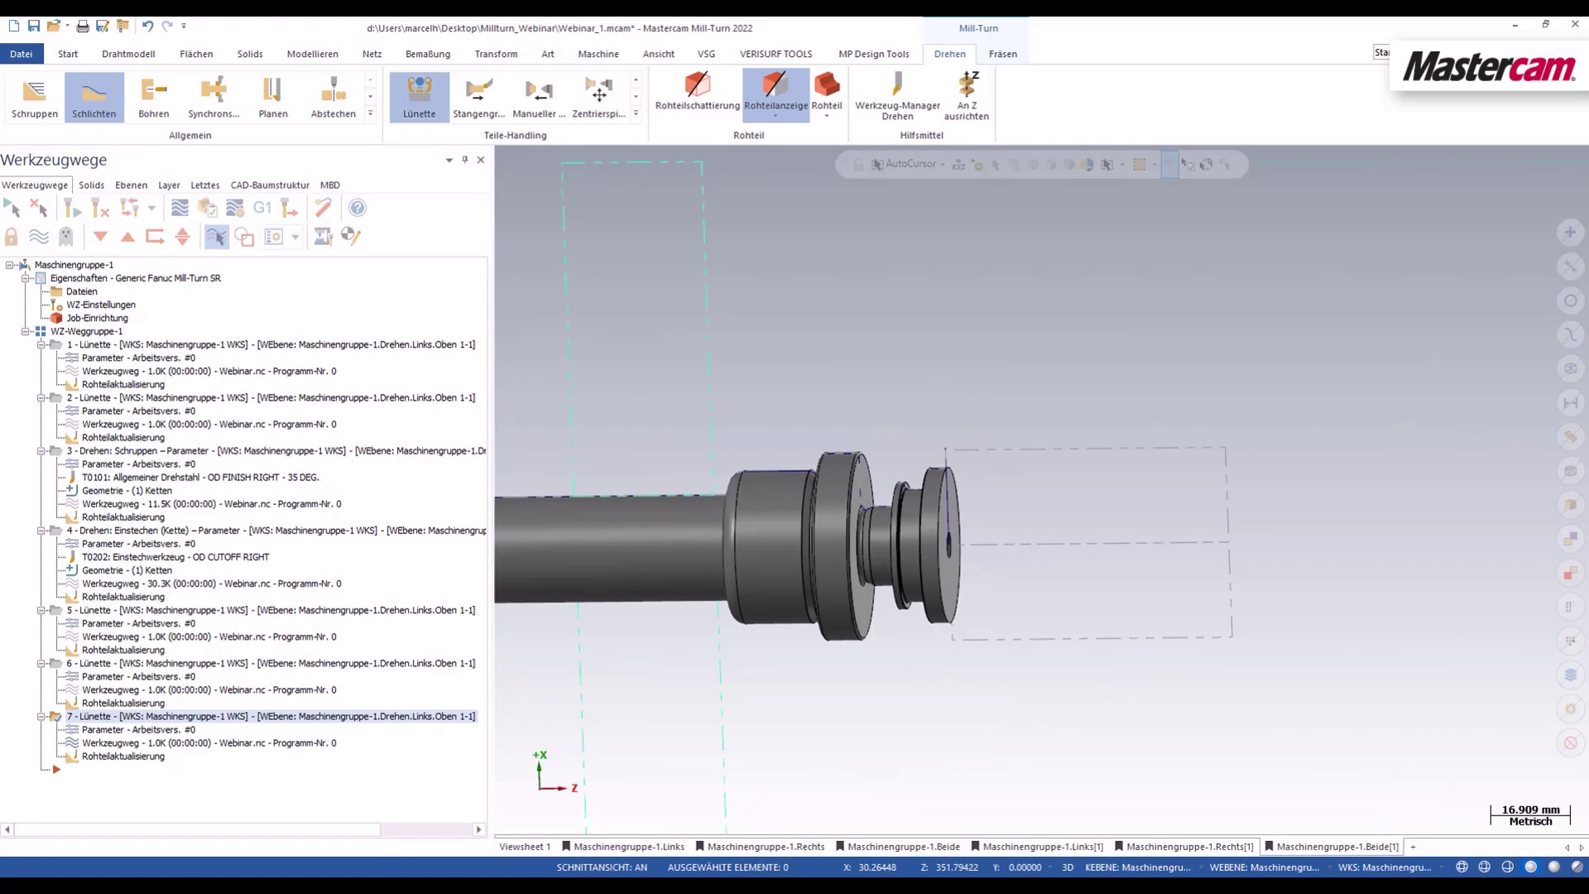
Step: Start a finish-turning operation chaining the part's end-face edge as wireframe
left_click(98, 106)
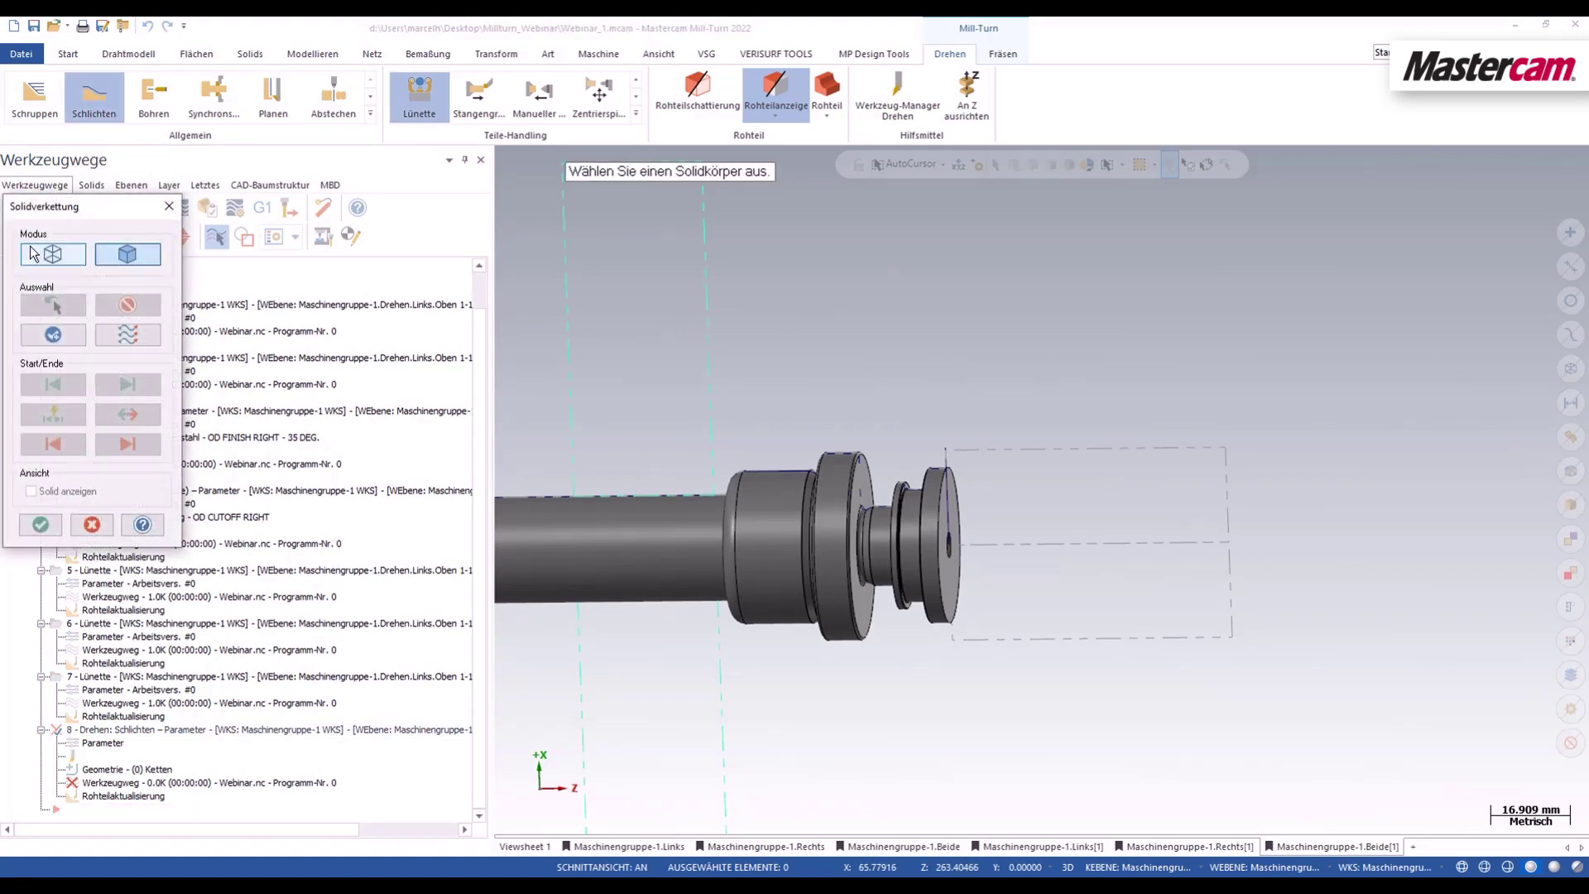
left_click(31, 252)
left_click(946, 450)
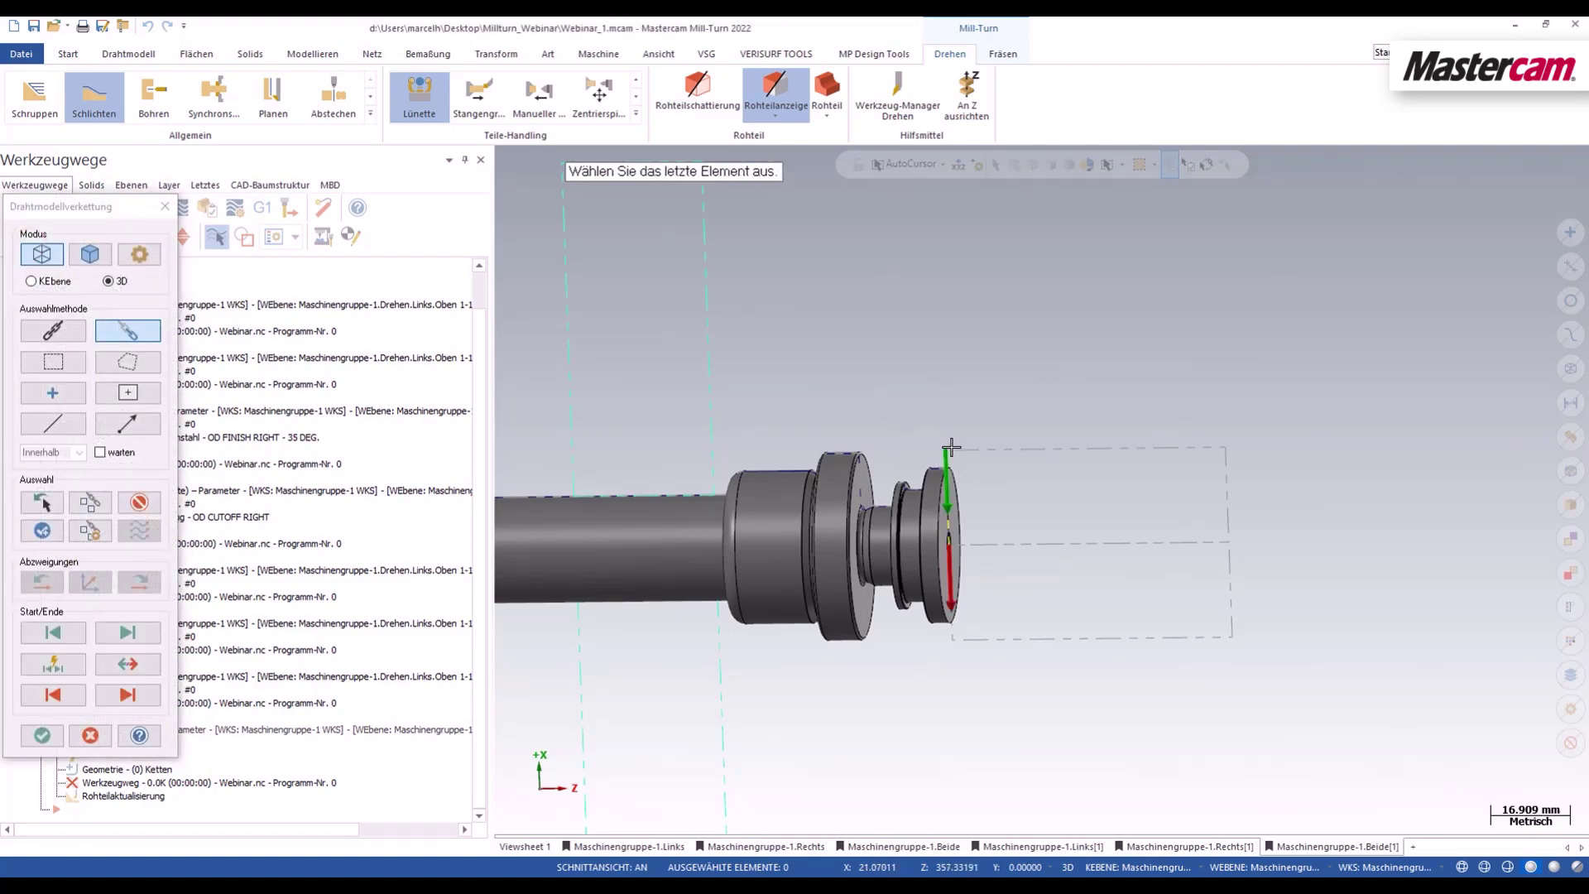
left_click(40, 735)
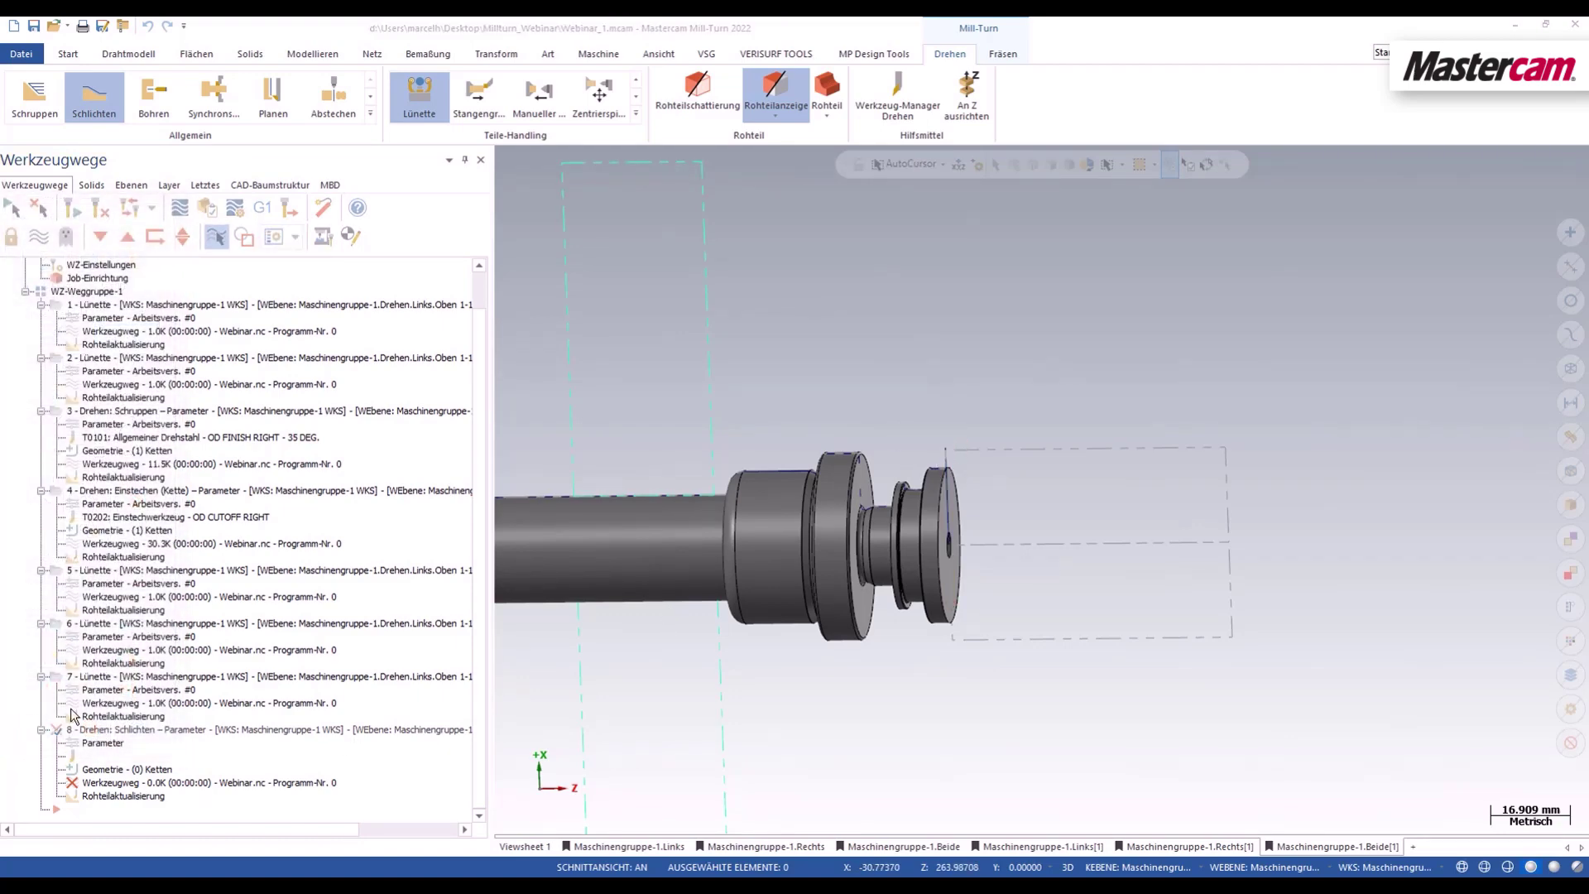
Step: Use T0202 OD CUTOFF RIGHT at 90°, change compensation direction, and generate the finishing toolpath
left_click(93, 406)
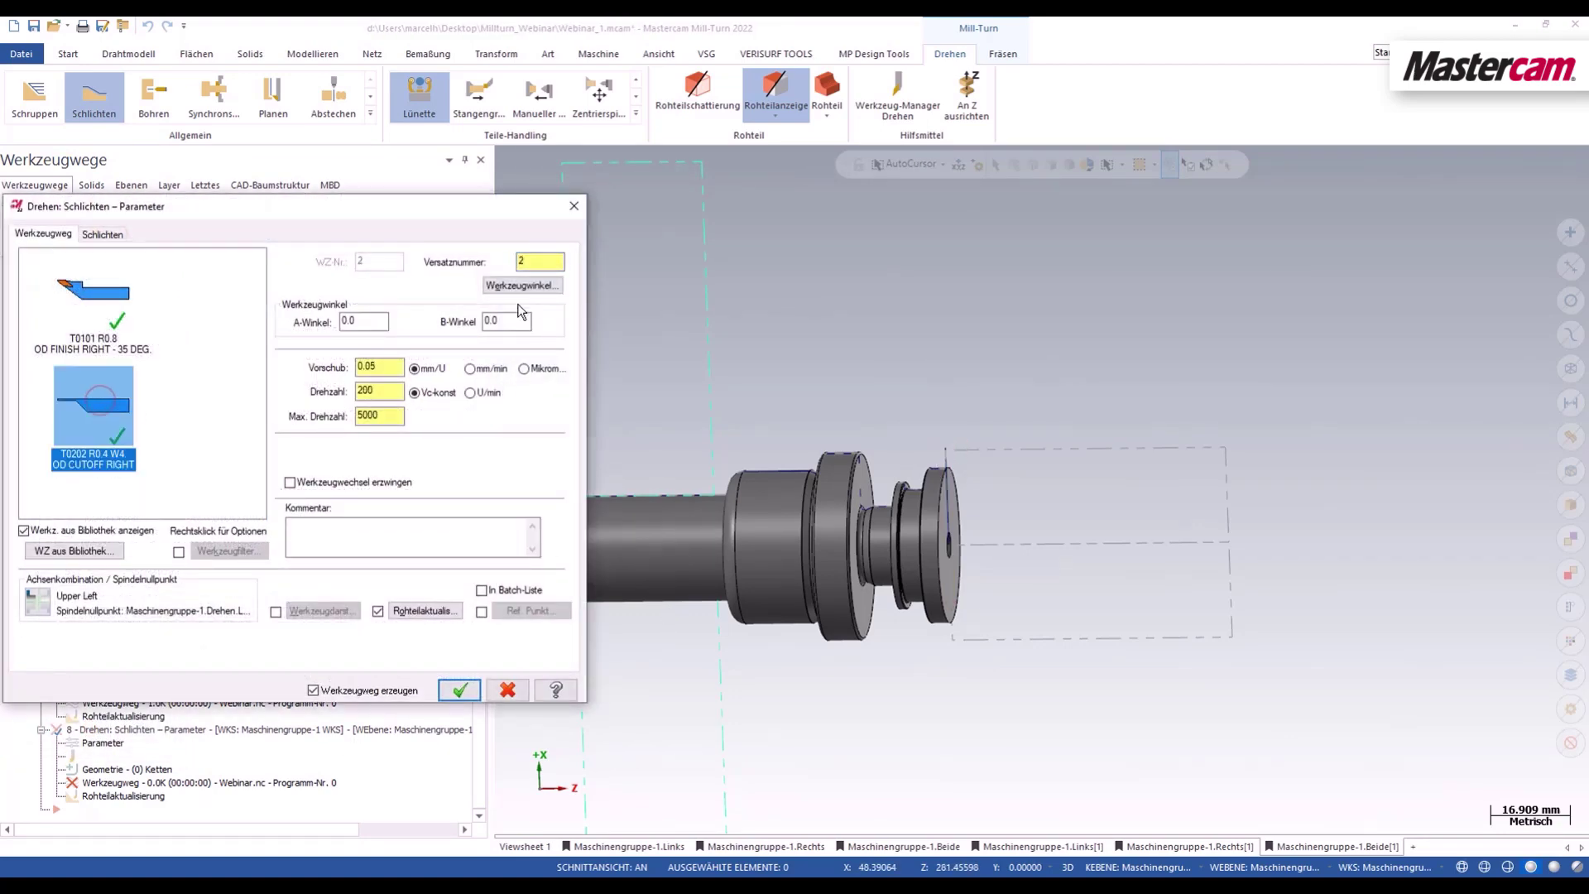
left_click(513, 286)
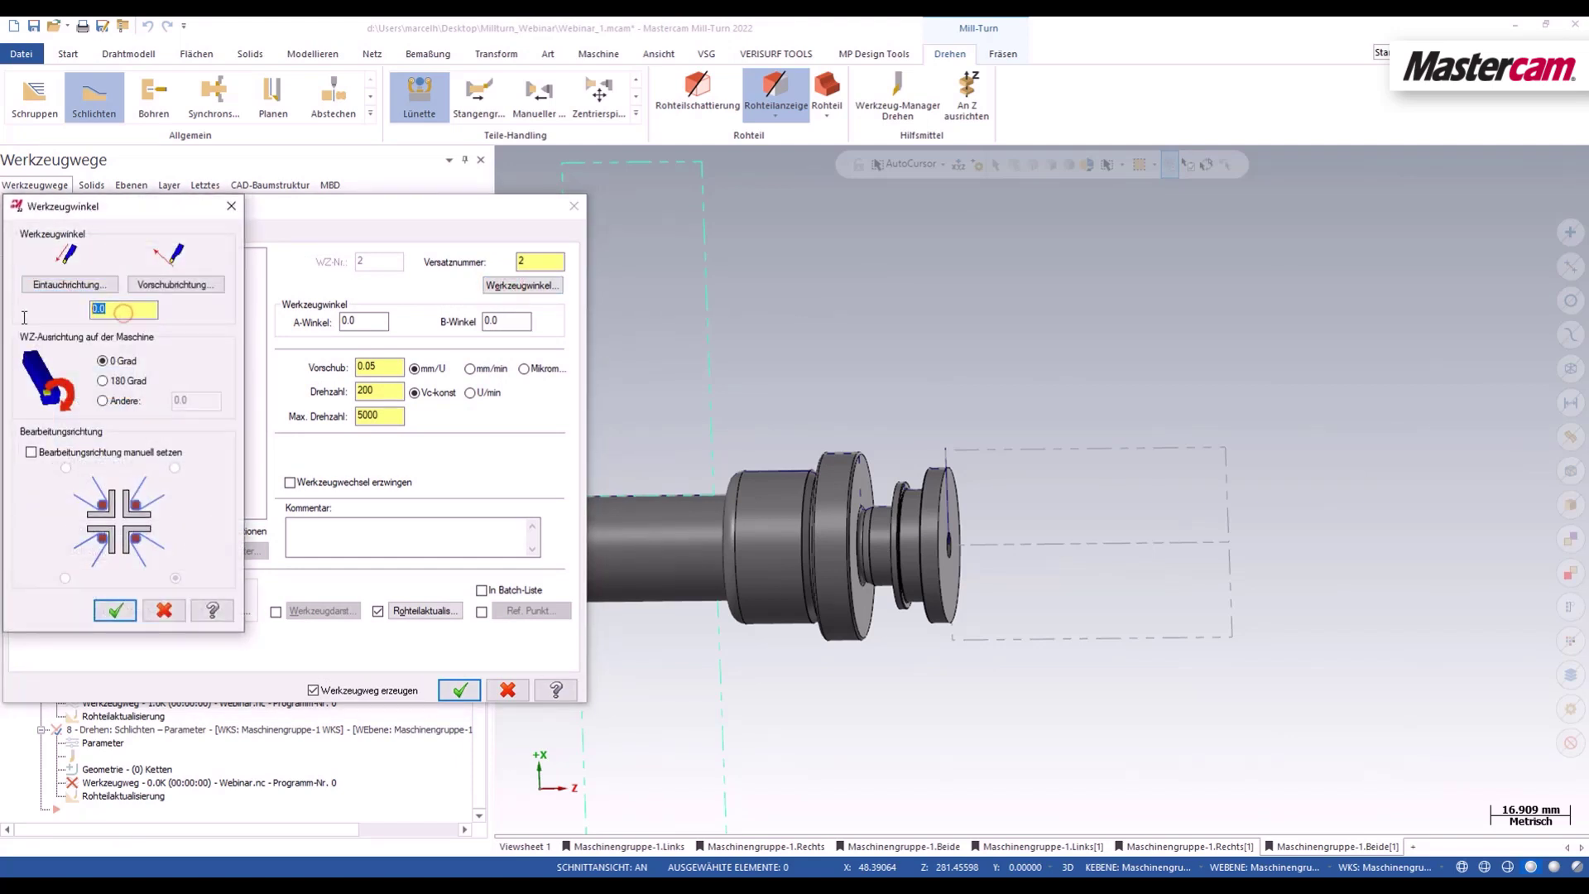
type("90")
left_click(115, 610)
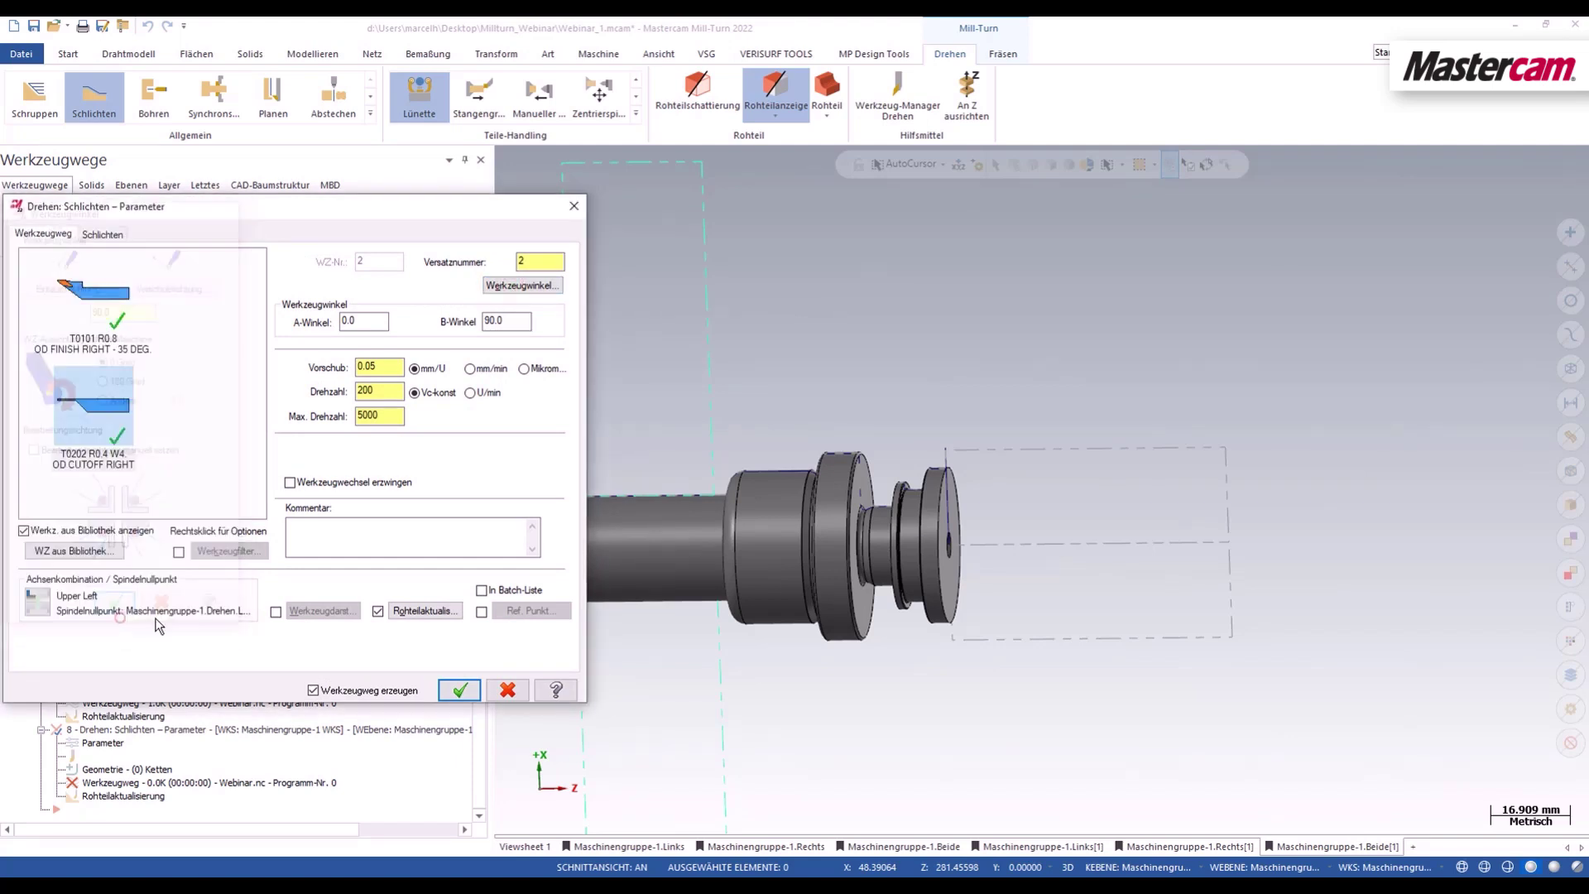
left_click(101, 238)
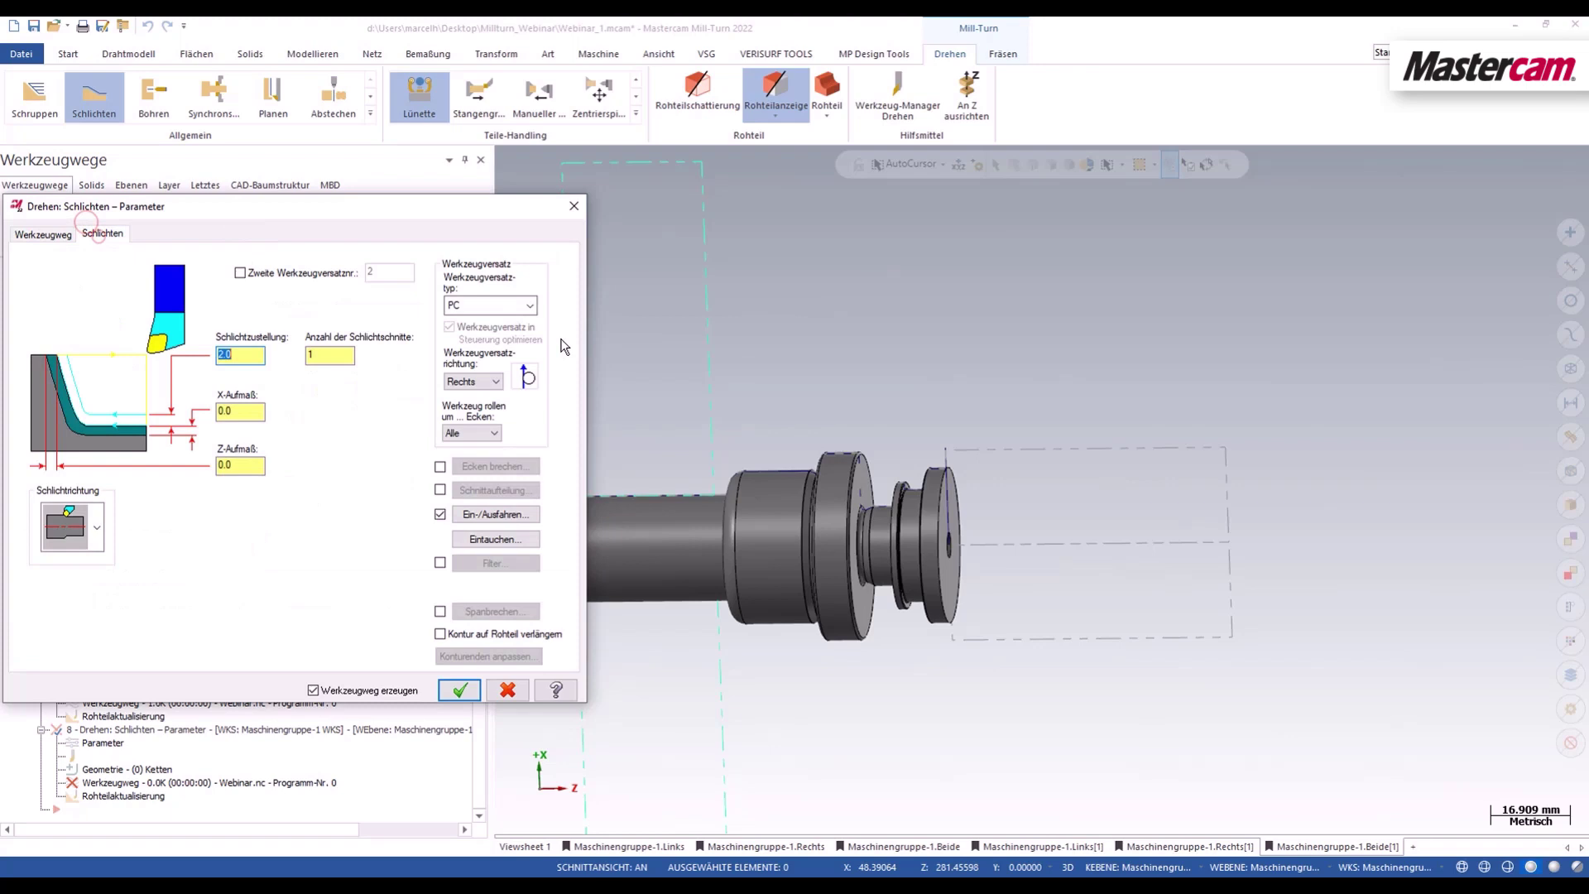
left_click(472, 381)
left_click(460, 690)
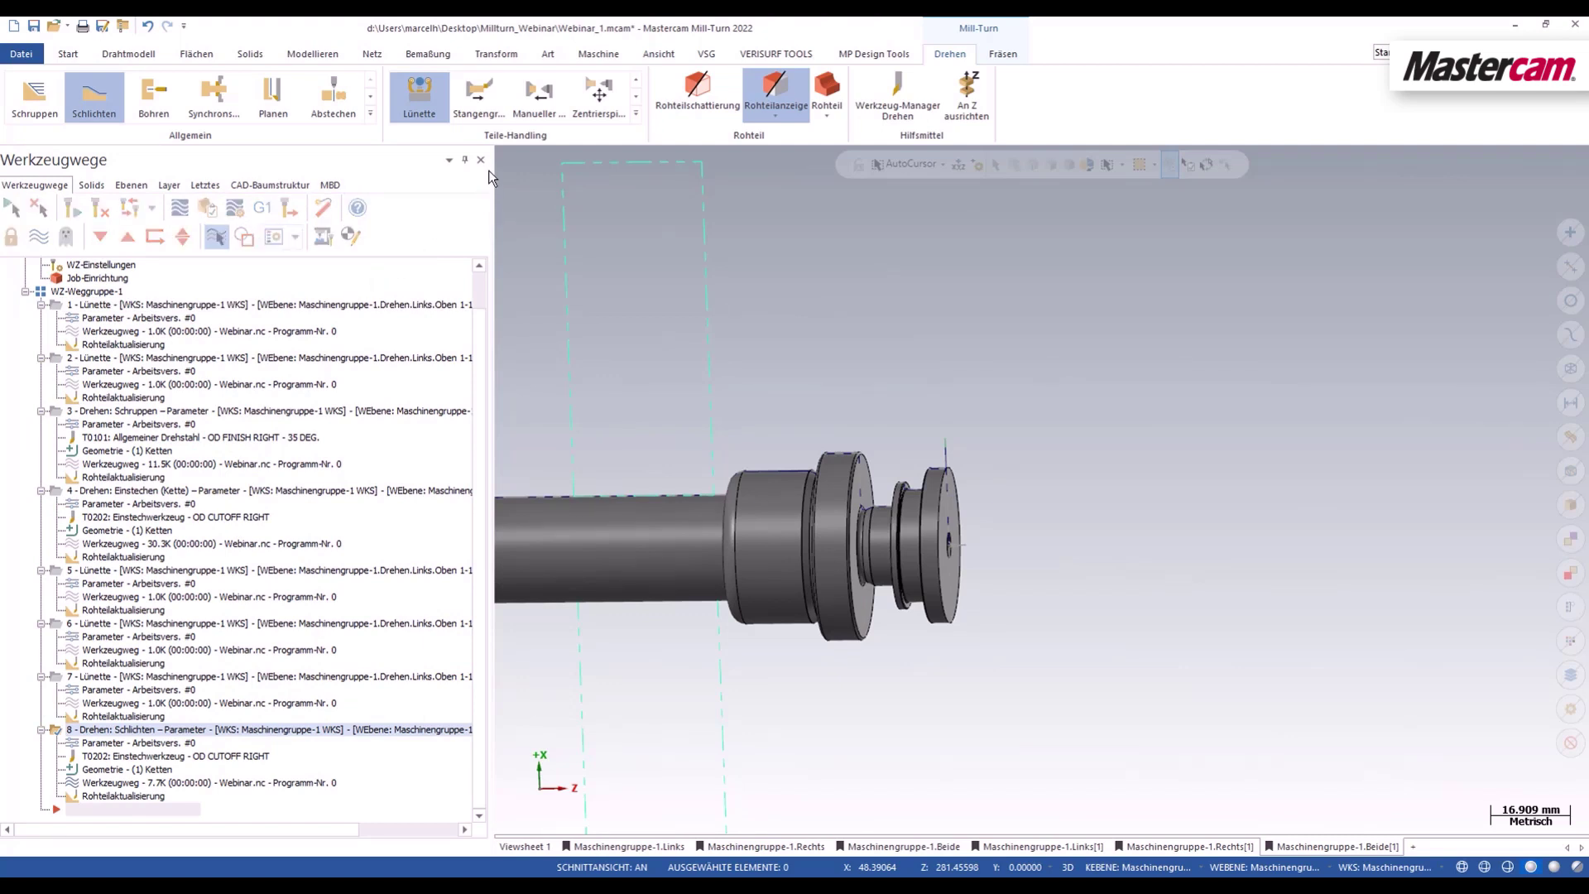
Step: Add a Revolver parken operation moving the tool spindle to Upper Park Left with Z -375
left_click(634, 113)
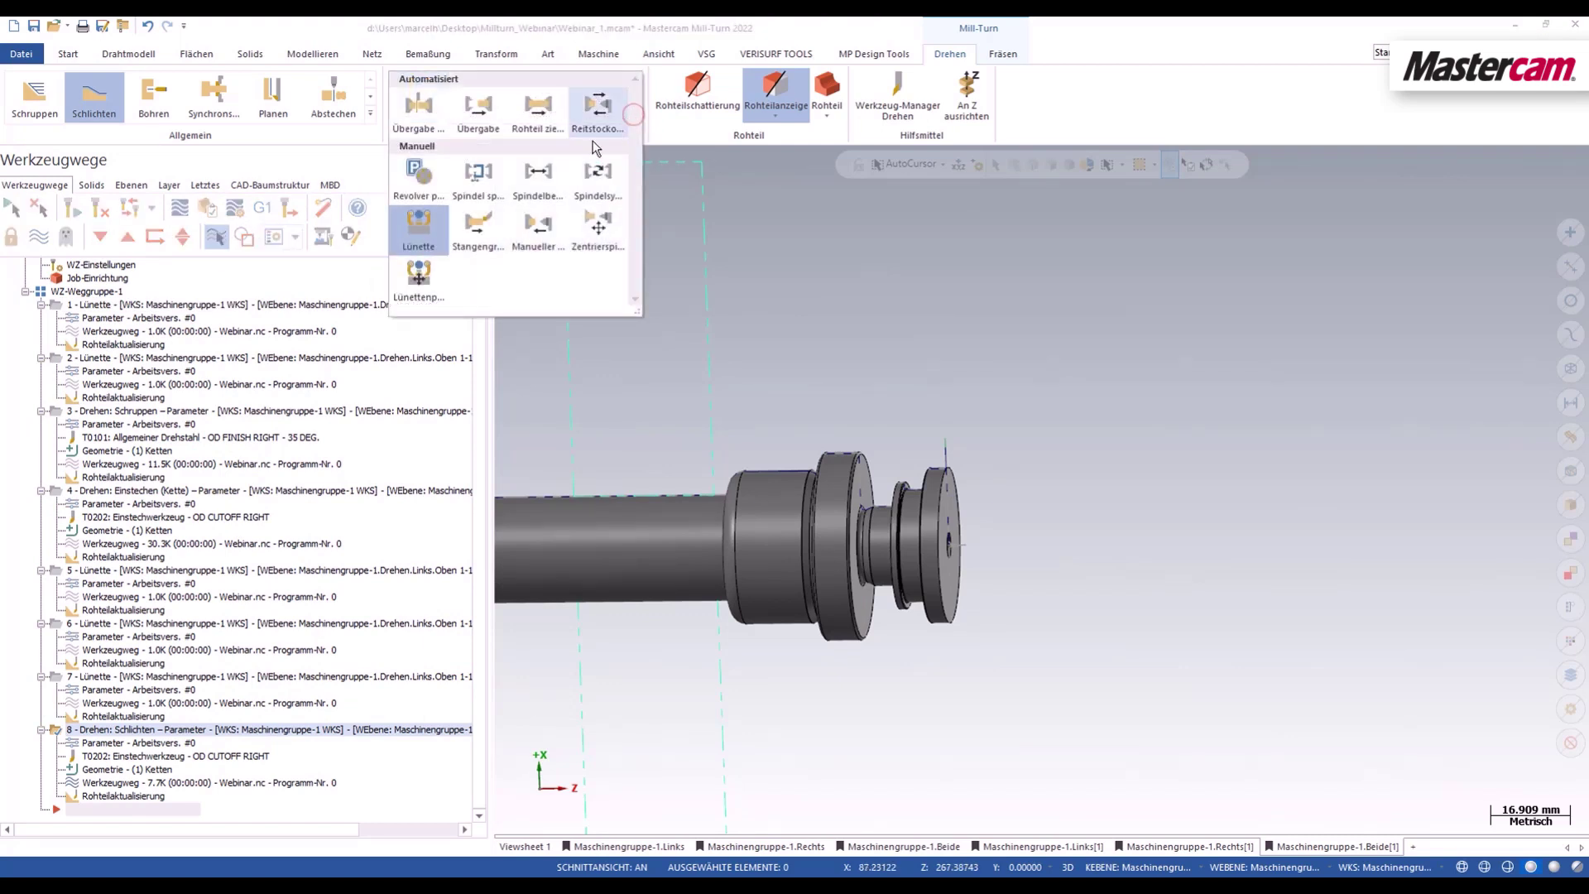
left_click(412, 185)
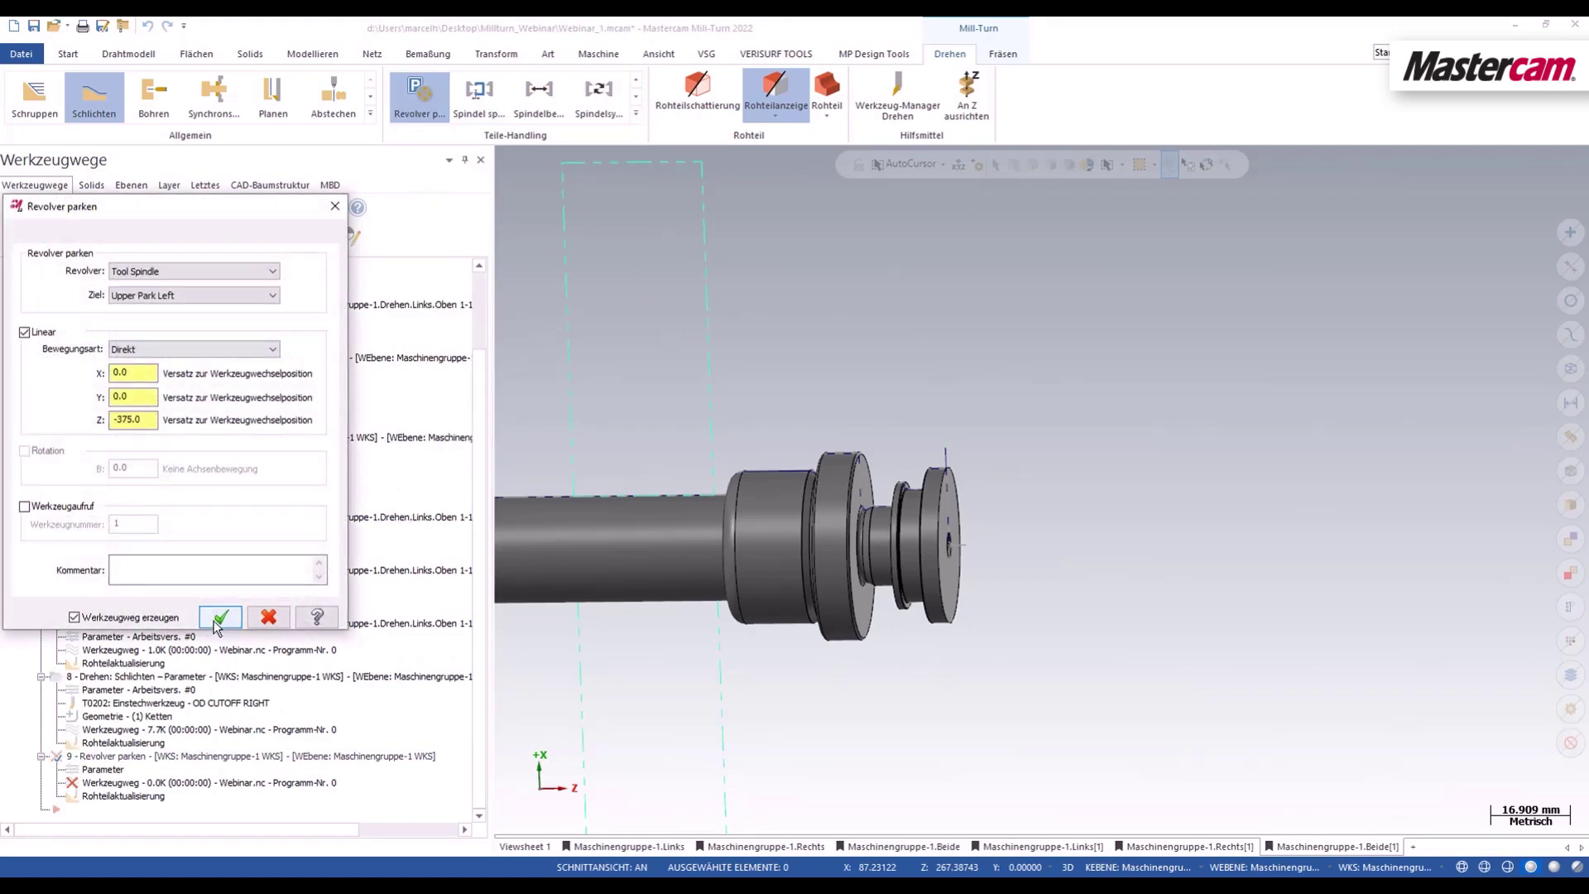
left_click(218, 618)
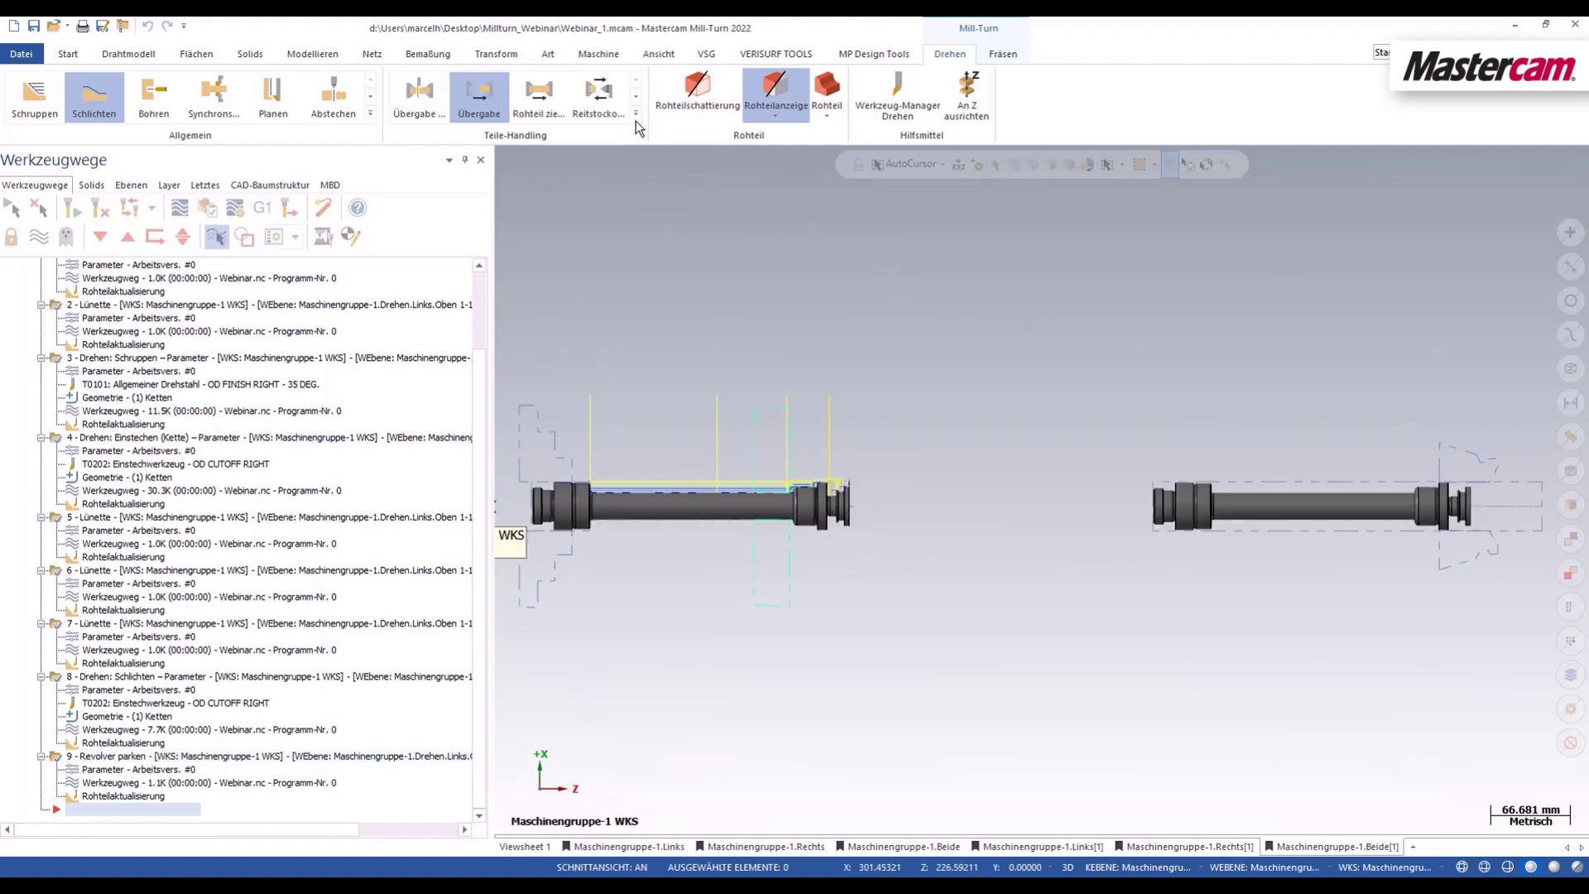
Step: Set up an Übergabe from Linke Spindel using the Pickoff with Steady Rest Support strategy
left_click(635, 118)
left_click(468, 130)
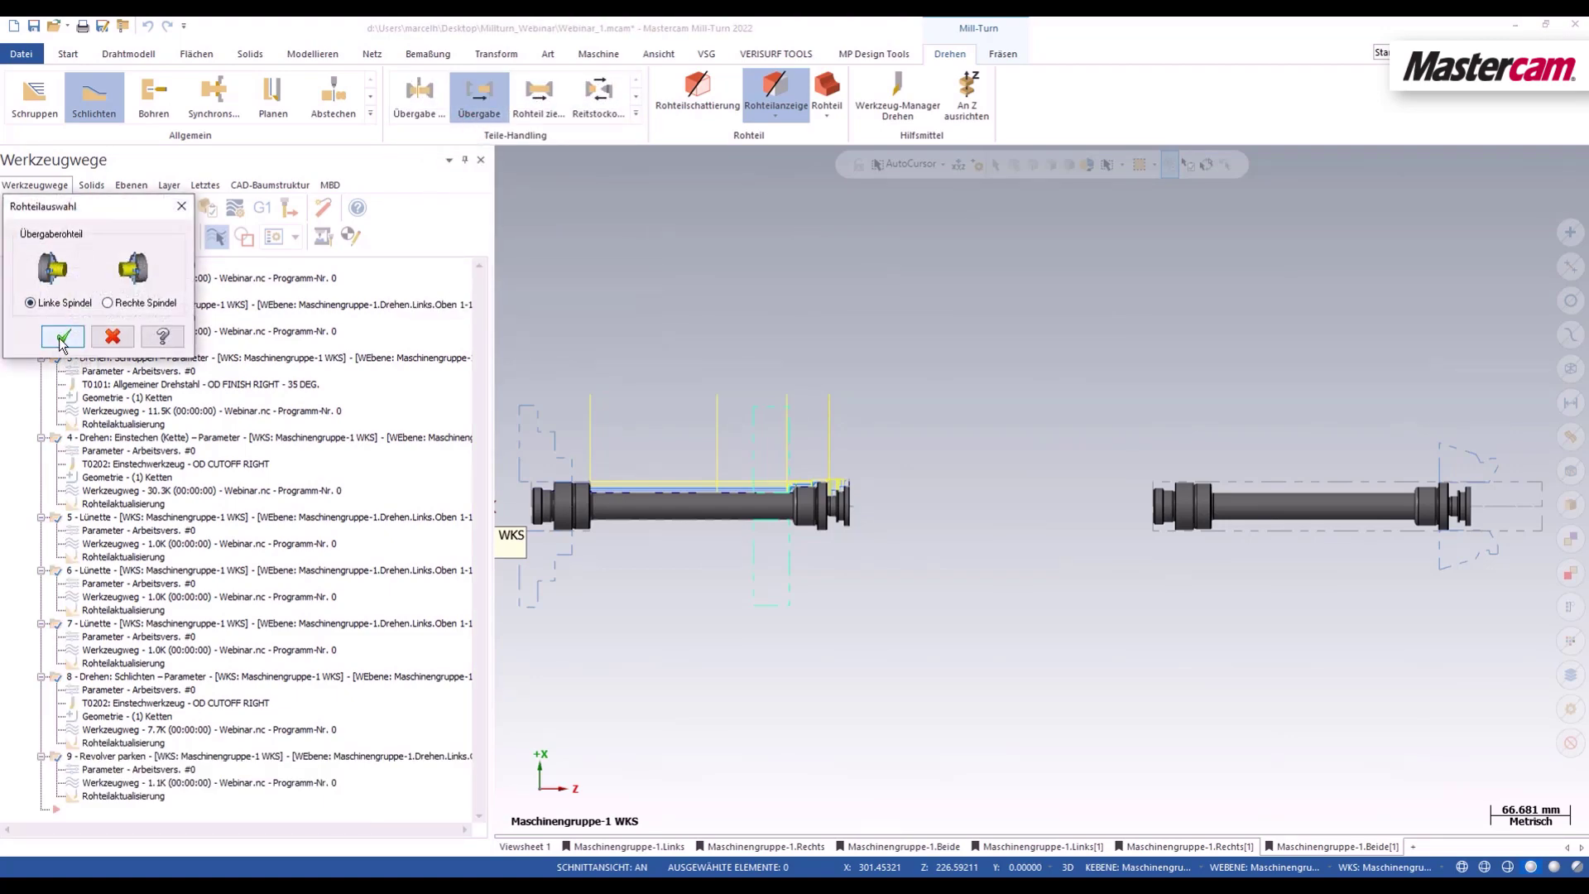
left_click(63, 336)
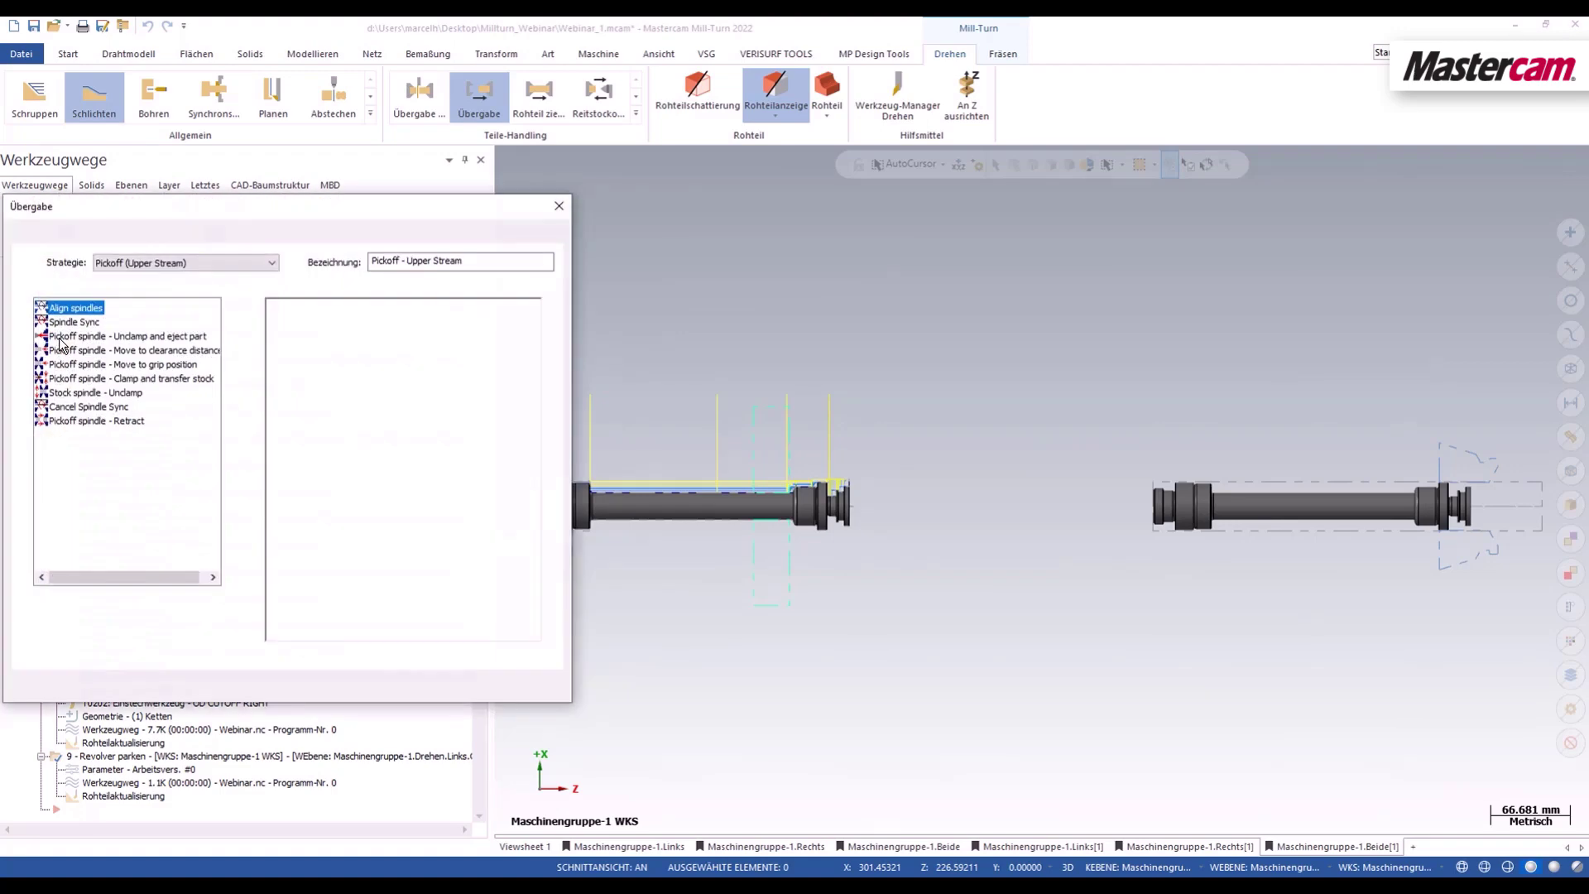
left_click(124, 262)
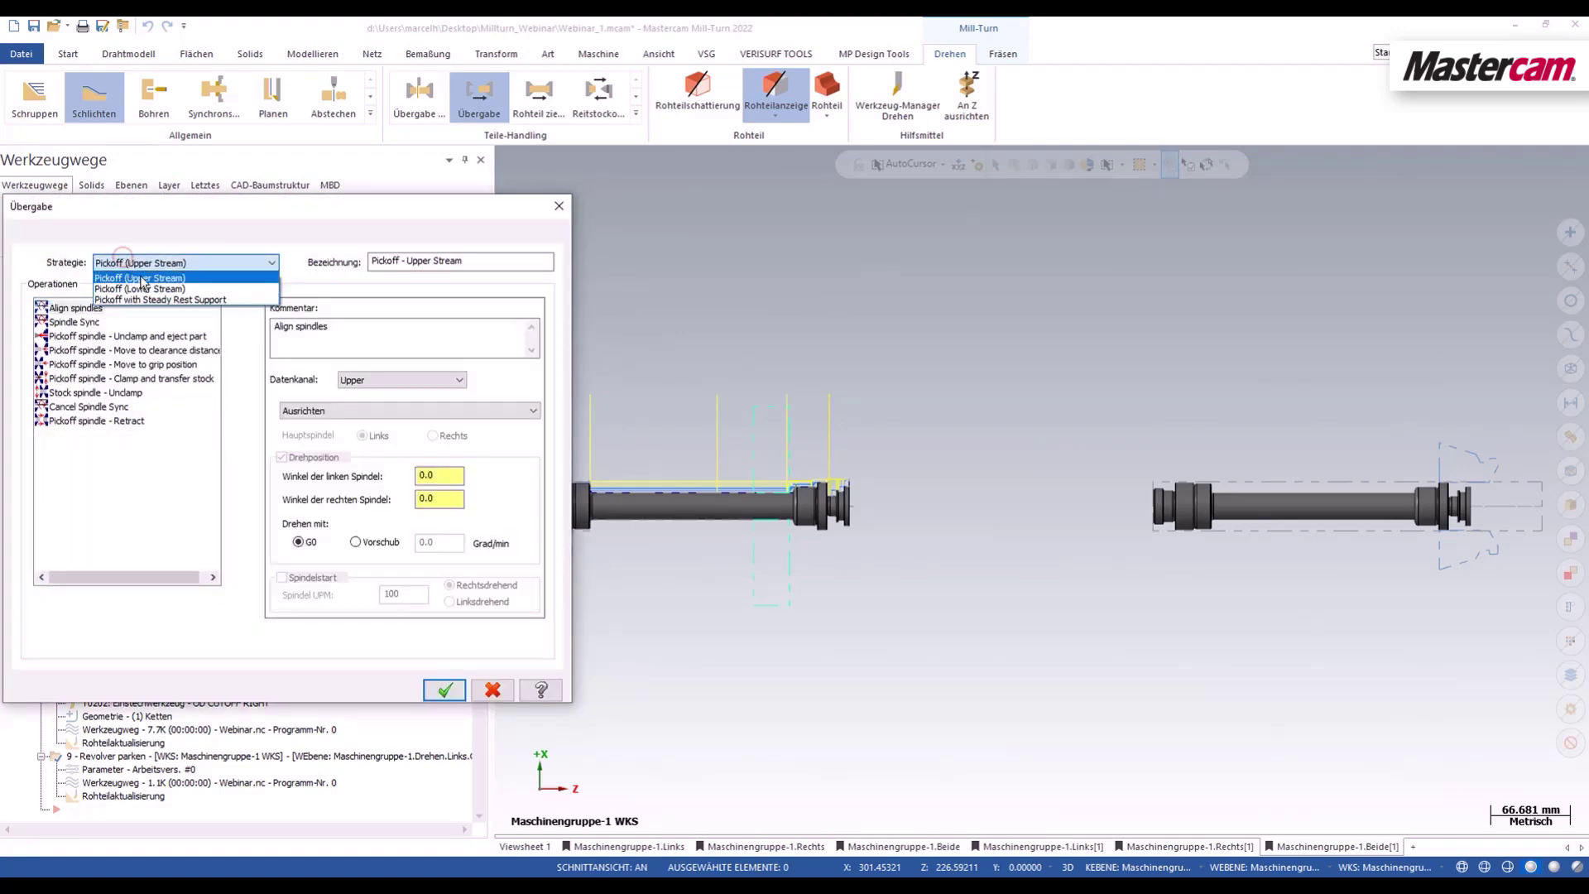
left_click(162, 300)
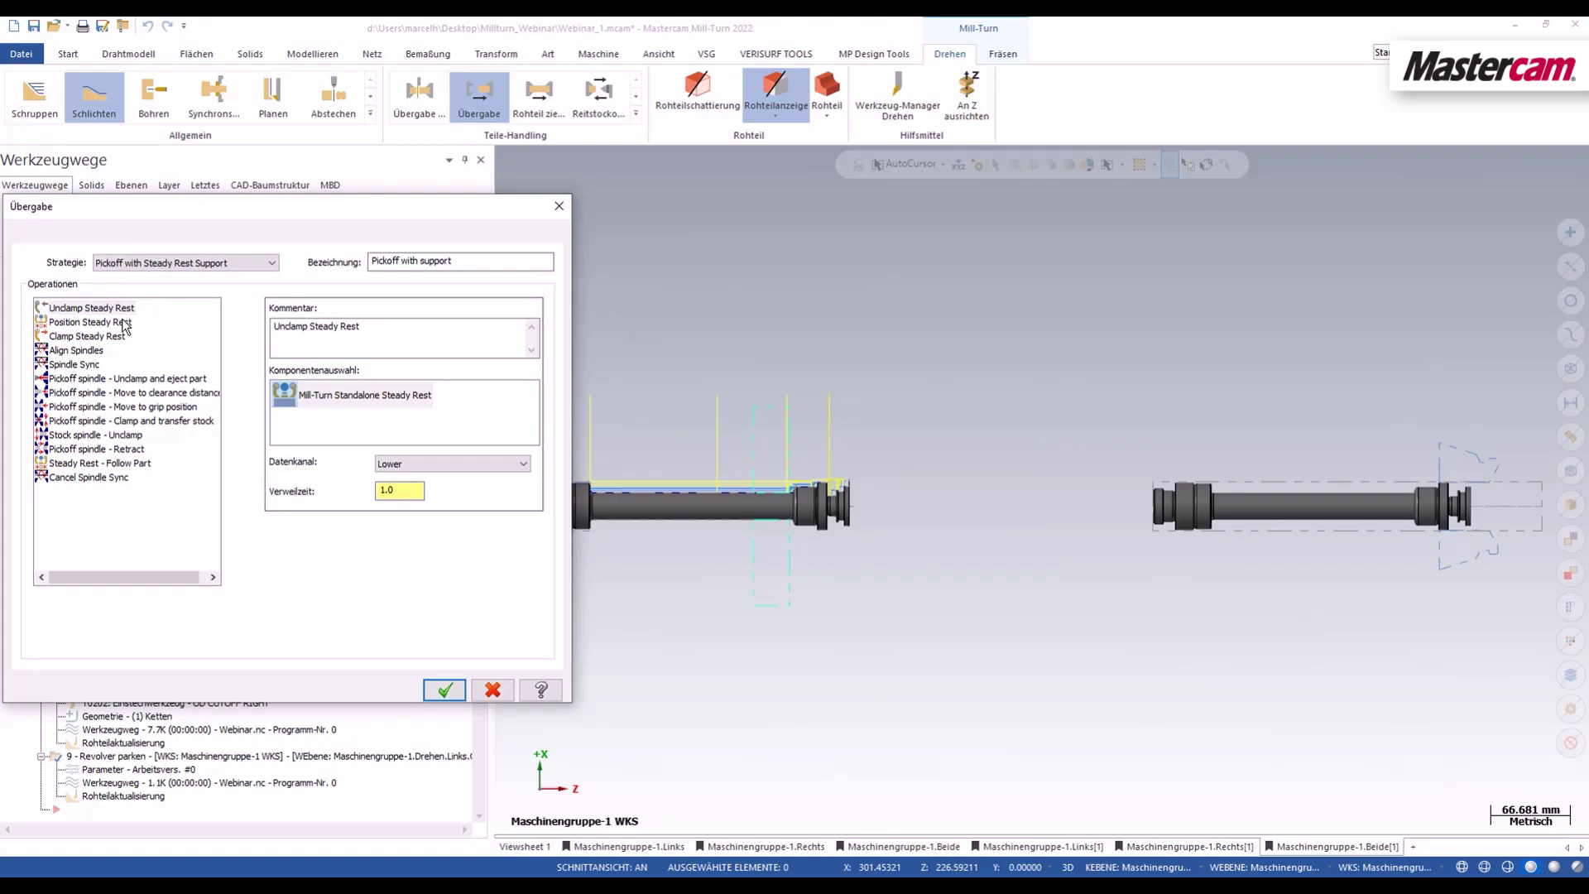
Step: Pick the steady rest position on the shaft and create the pickoff operations
left_click(124, 323)
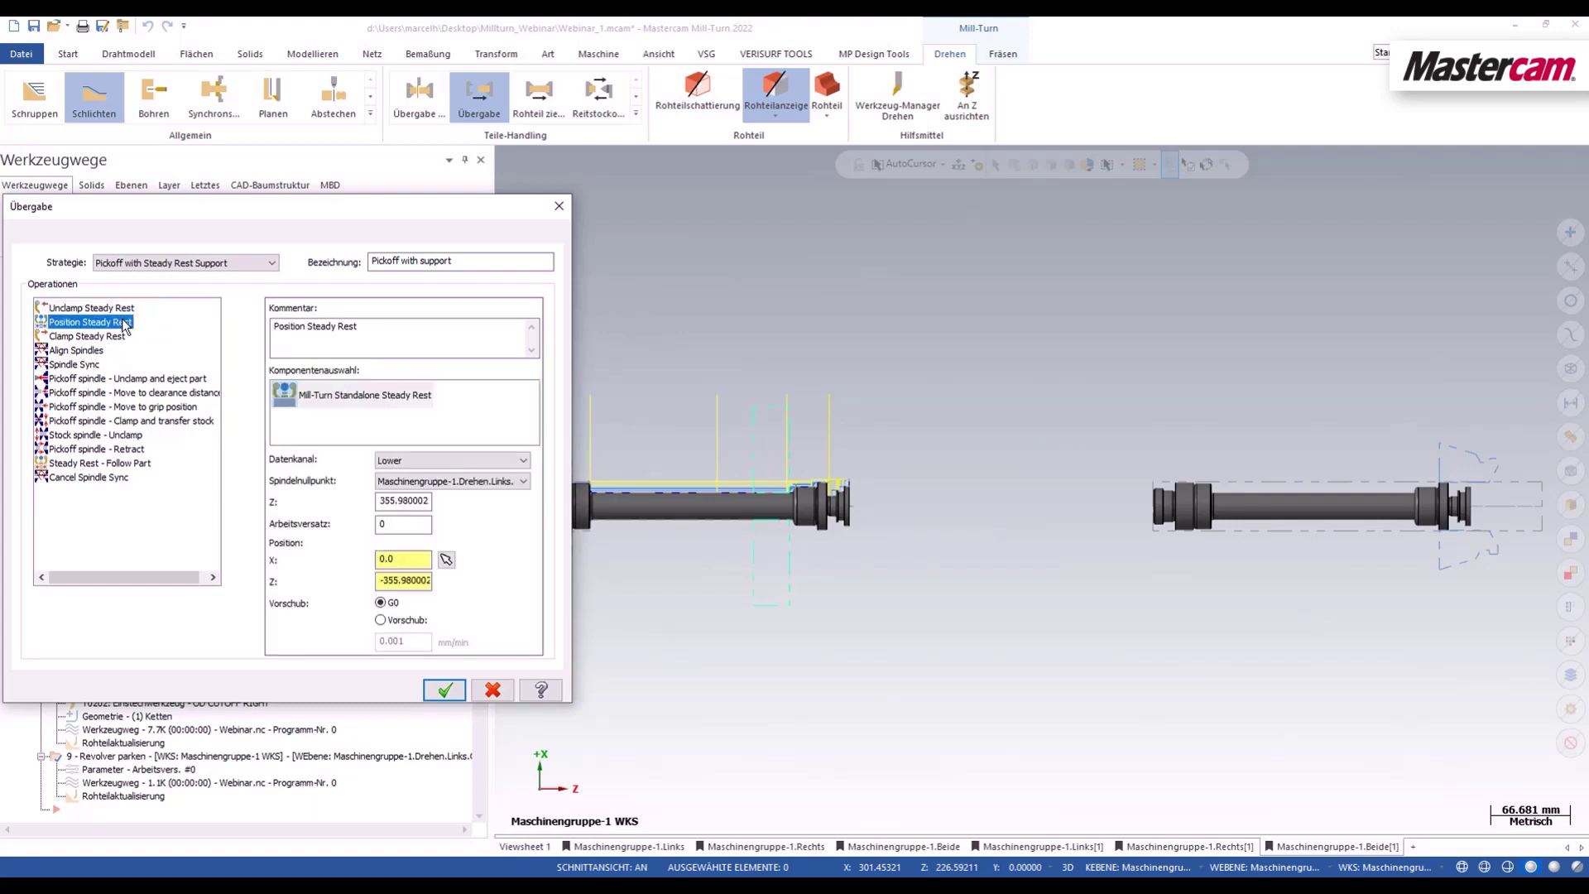
left_click(445, 560)
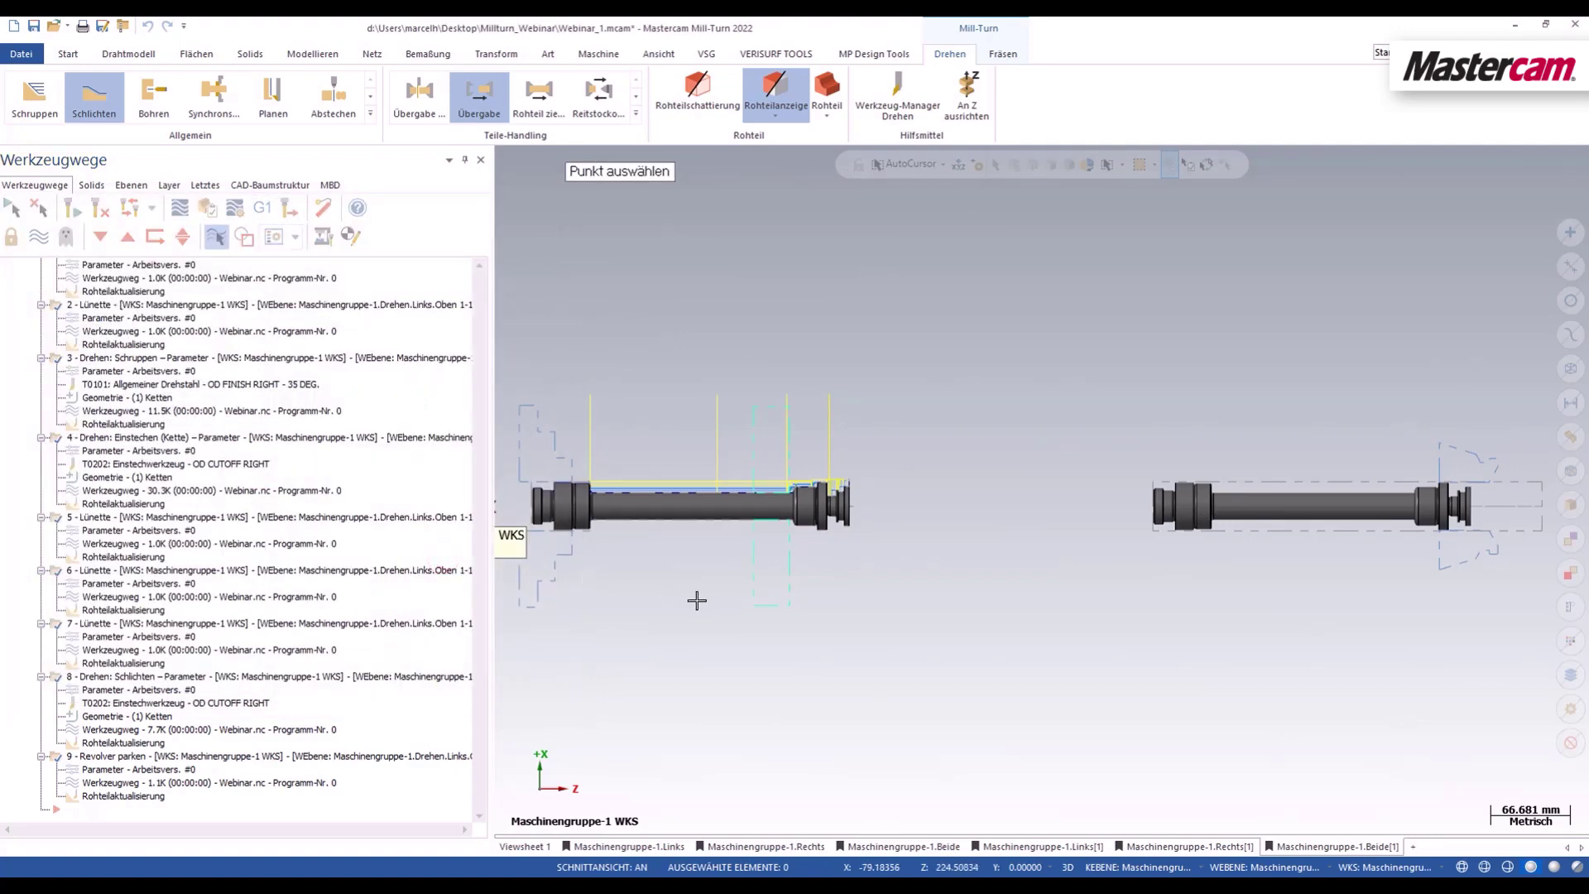
left_click(638, 527)
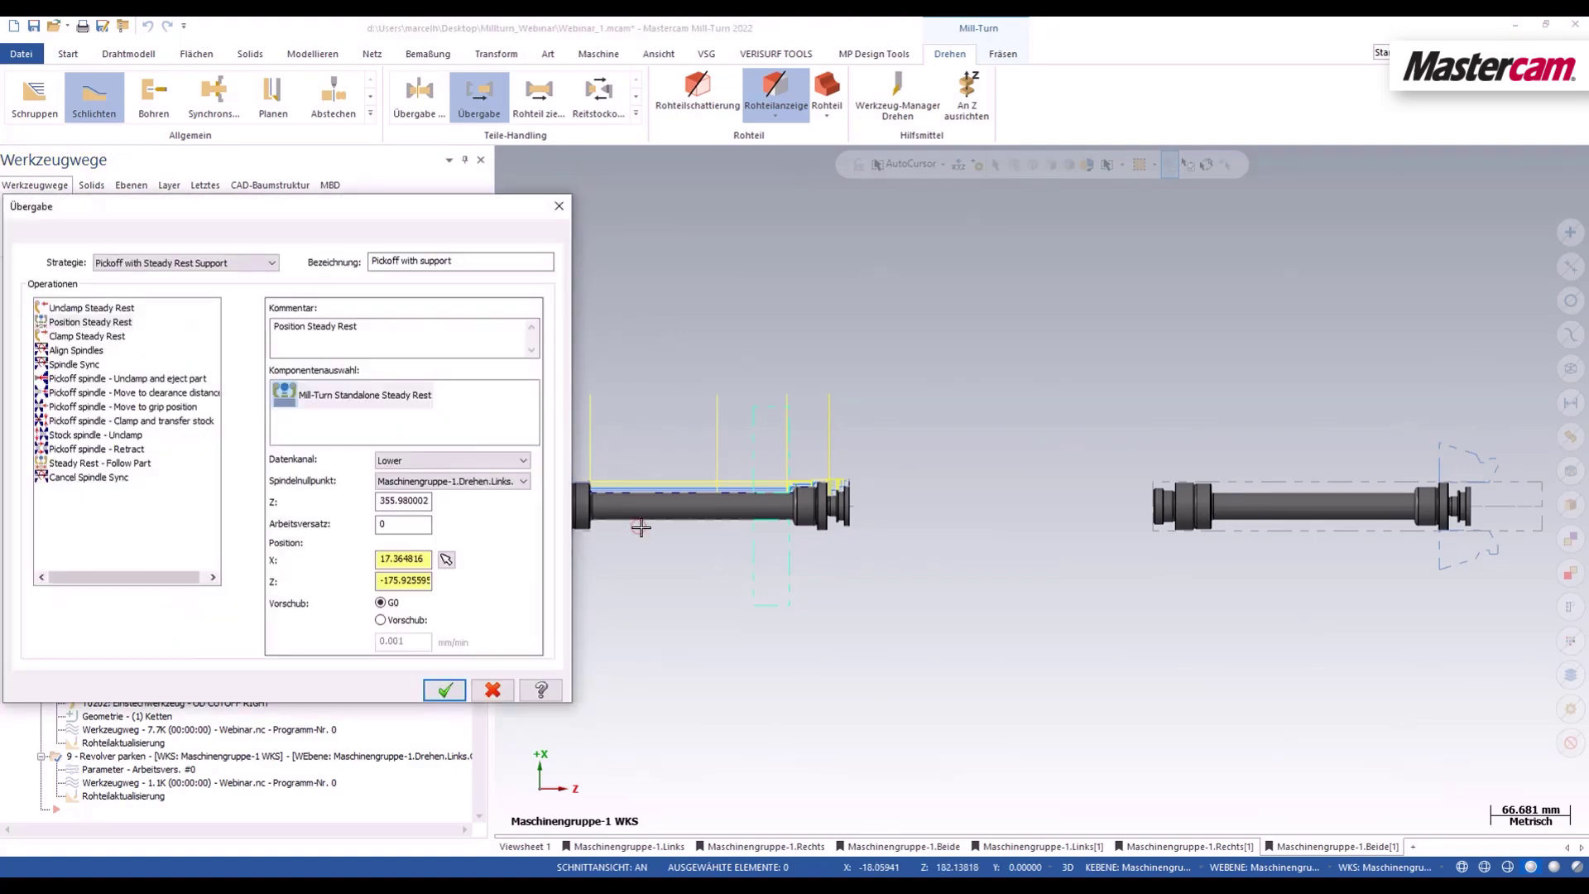
left_click(444, 689)
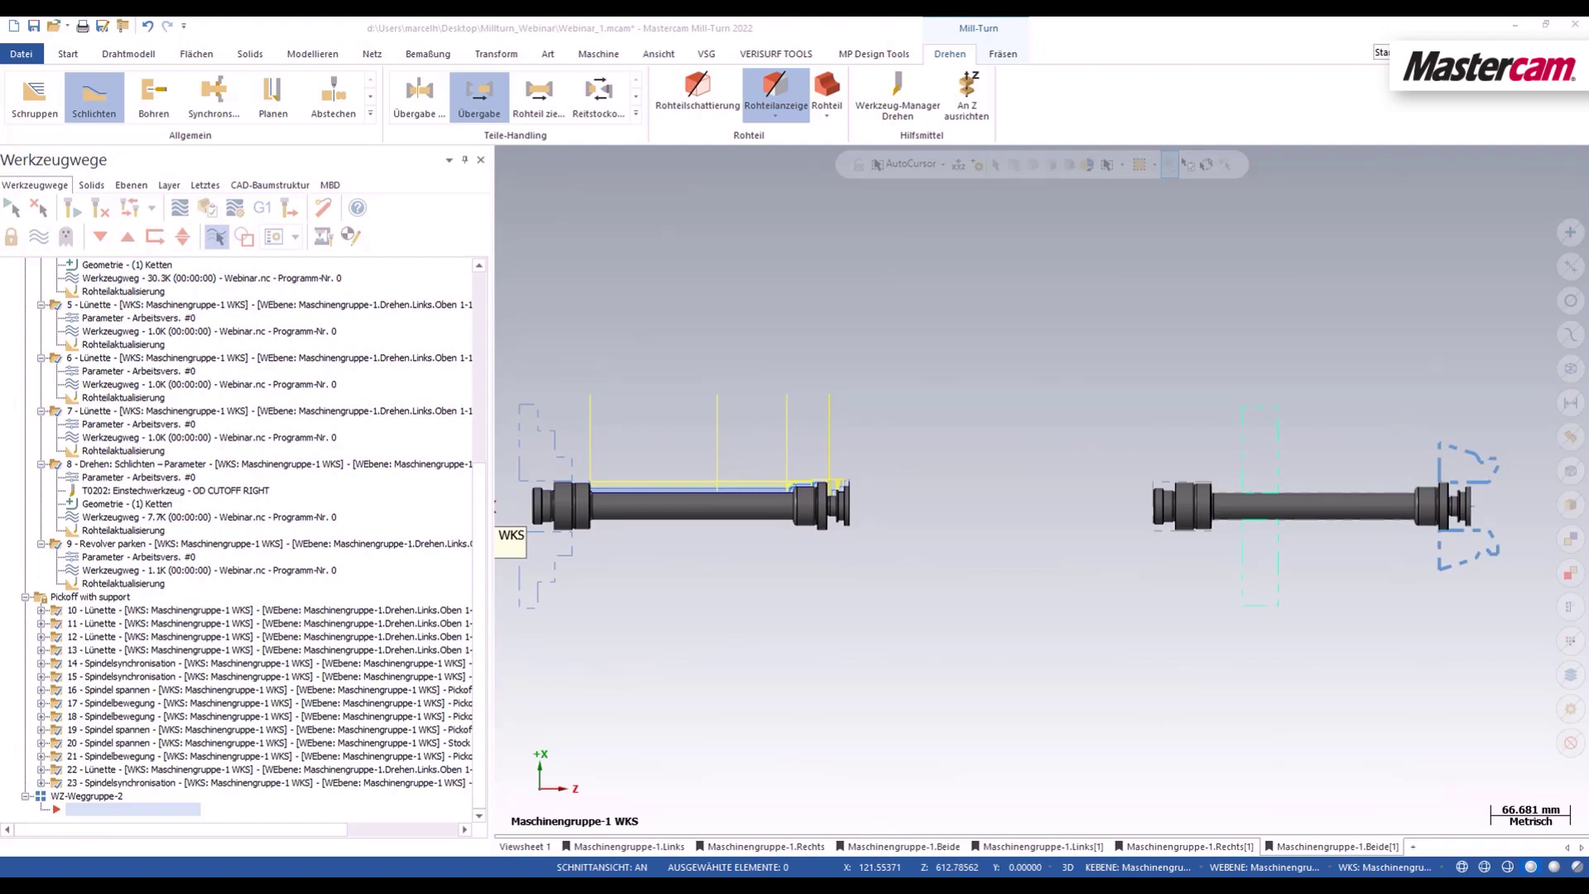
Step: Post all selected operations to Code Expert's Sync Manager with the G1 button
left_click(272, 210)
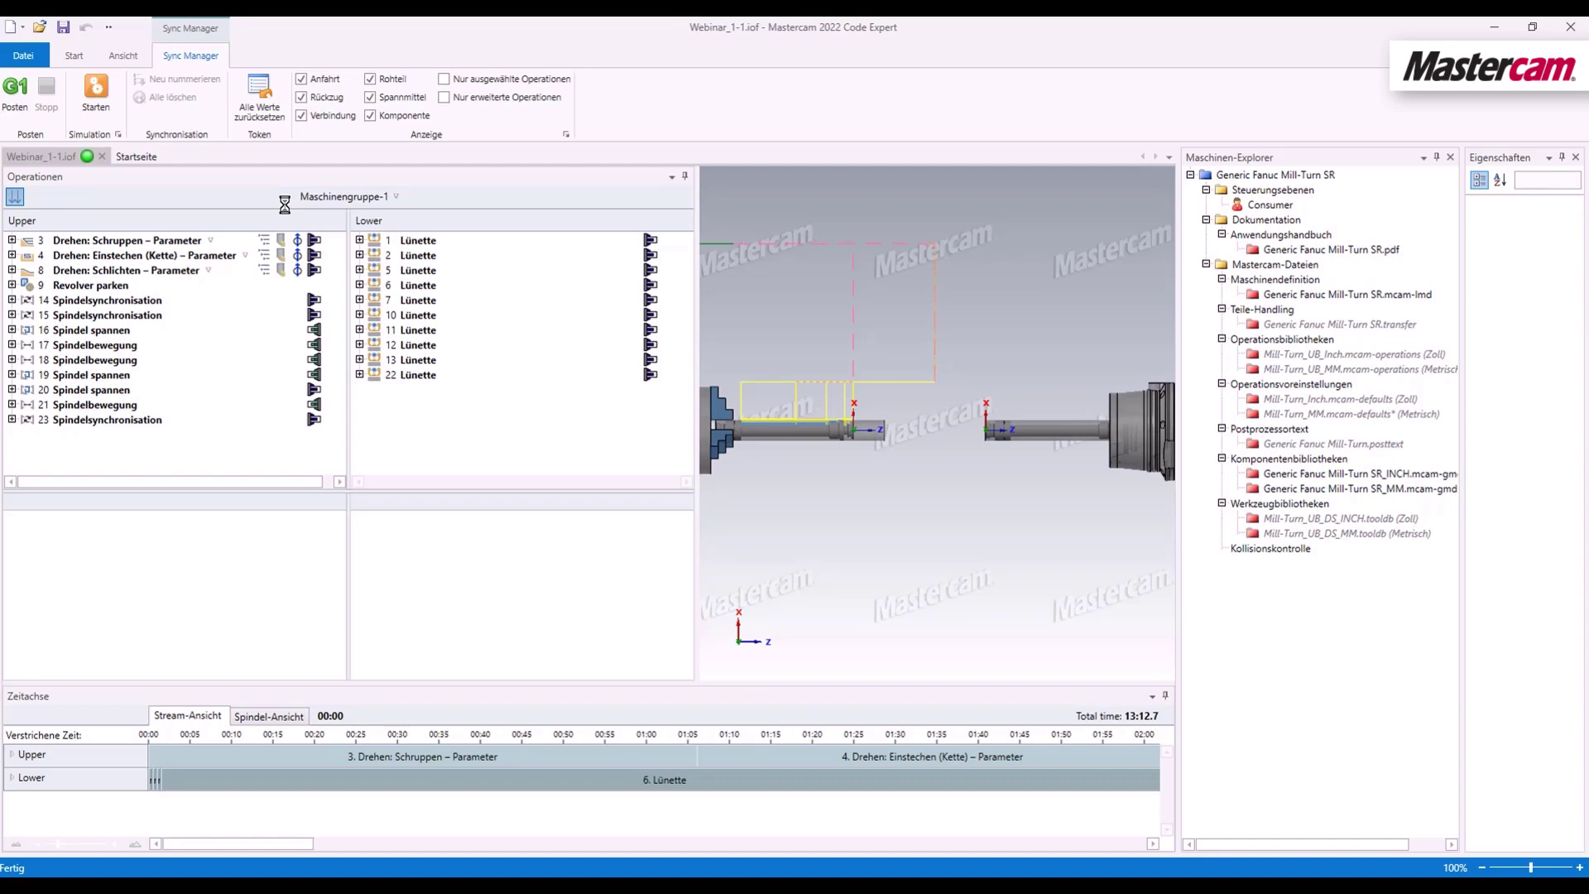
Step: Apply Alle Operationen erweitern to list every operation's steps in both streams
right_click(431, 410)
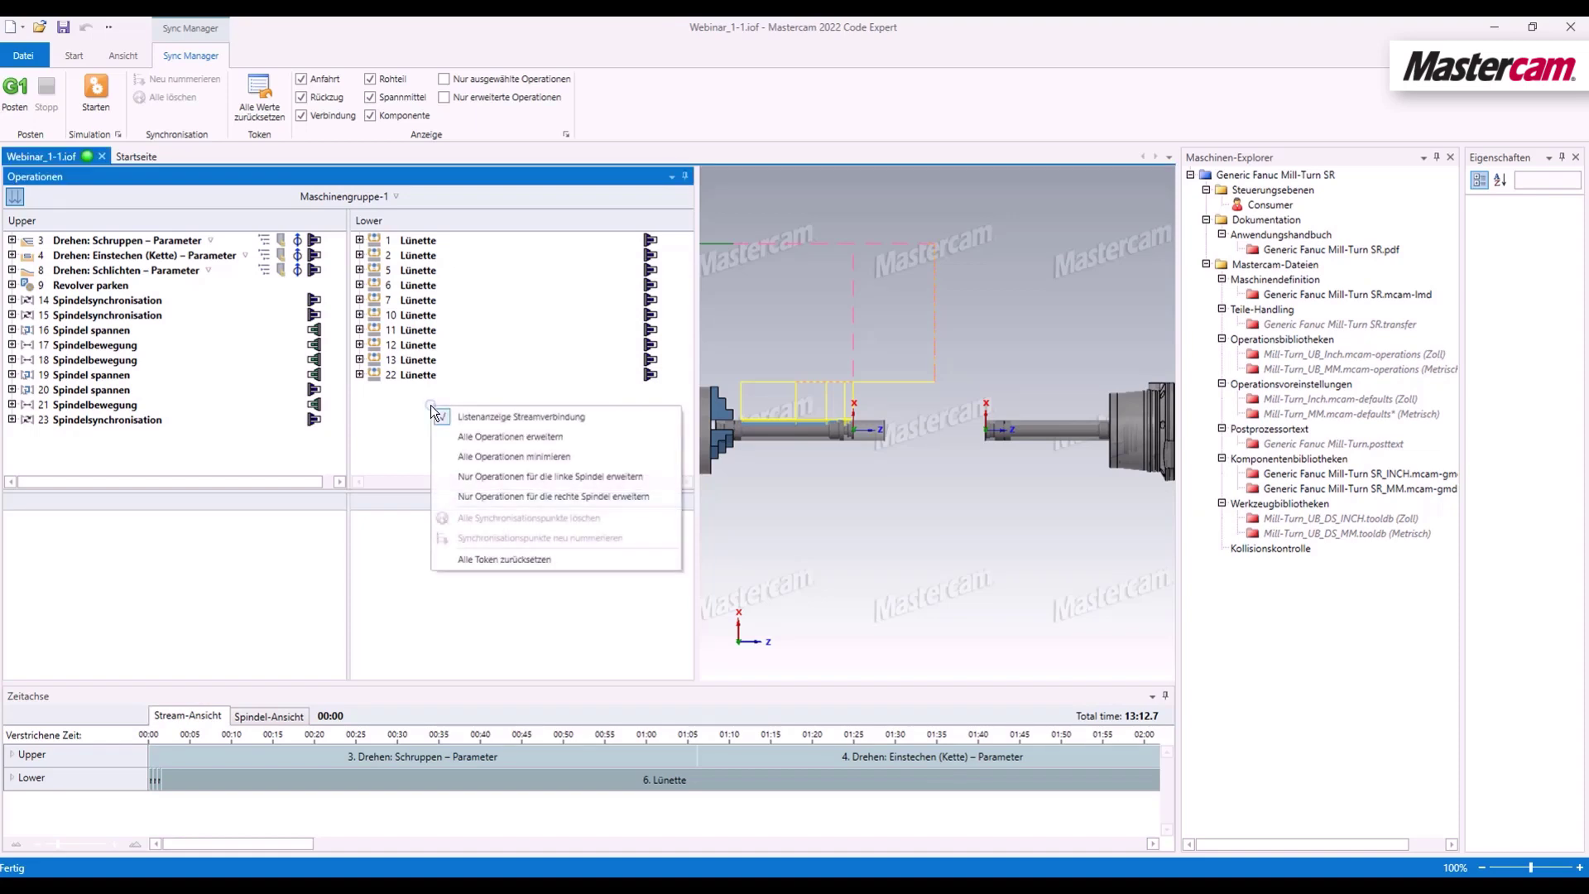
left_click(579, 440)
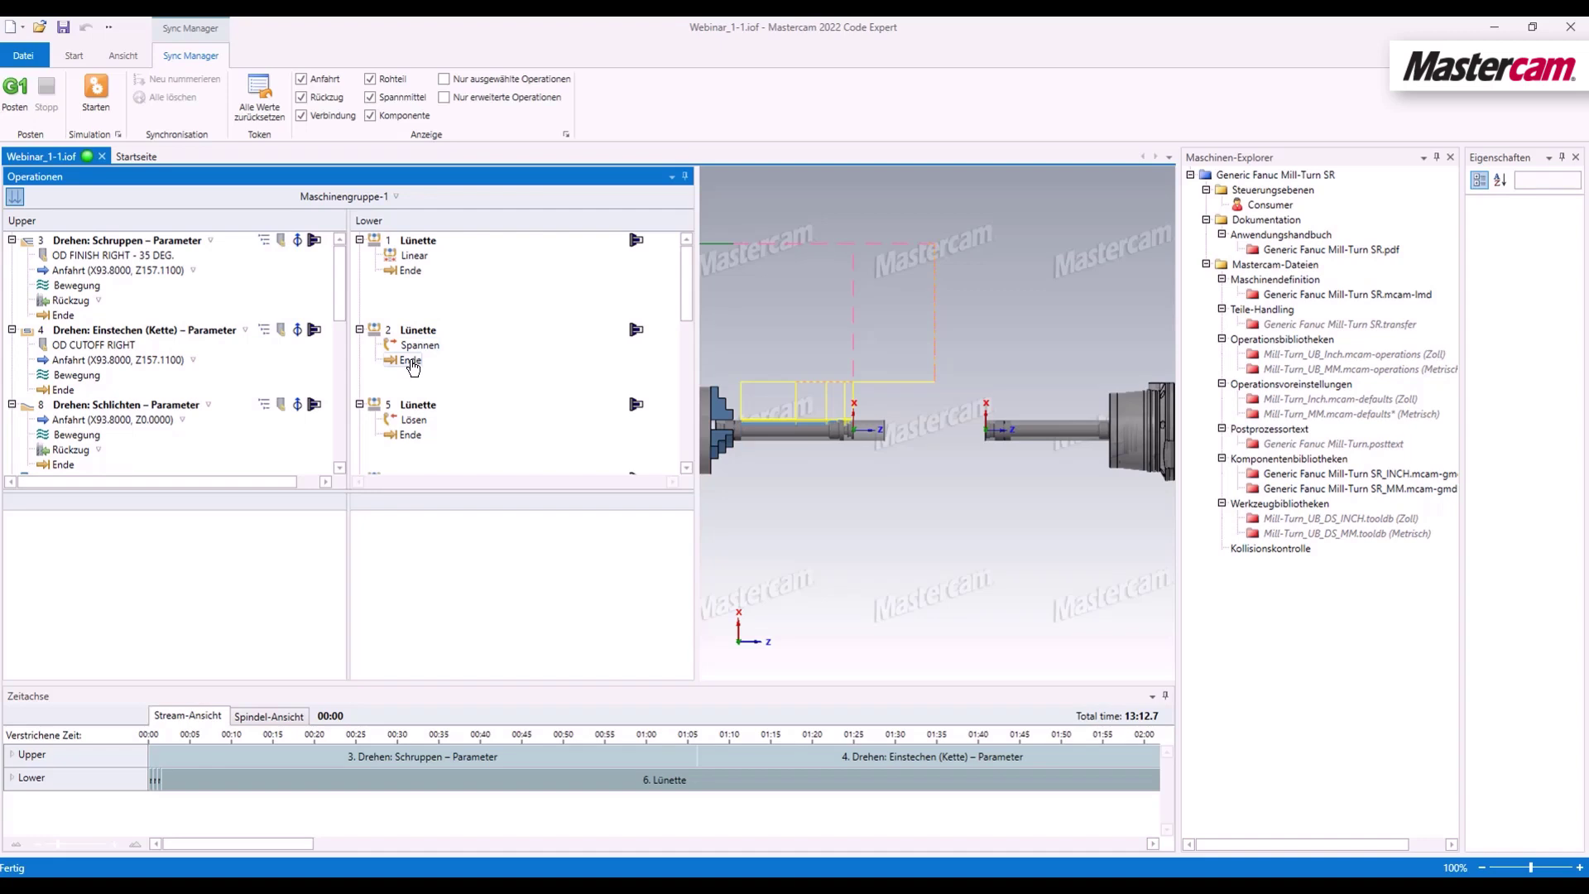
Step: Sync Lower op 2's end with Upper op 3, and Lower op 5 Lösen with op 4's Bewegung
left_click_drag(411, 366, 141, 258)
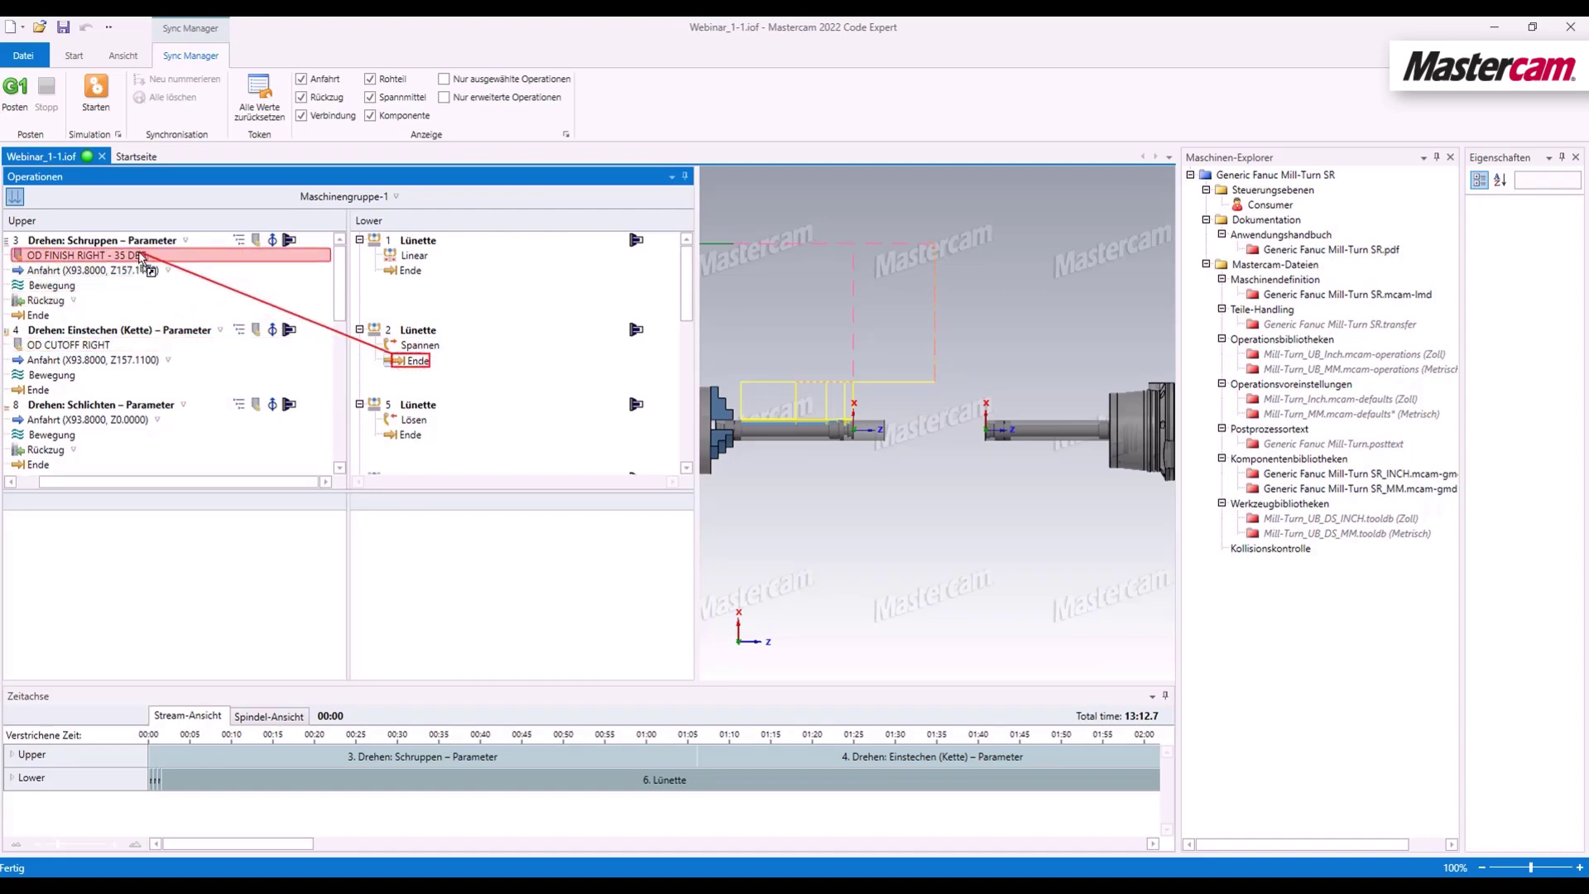
left_click_drag(141, 258, 142, 259)
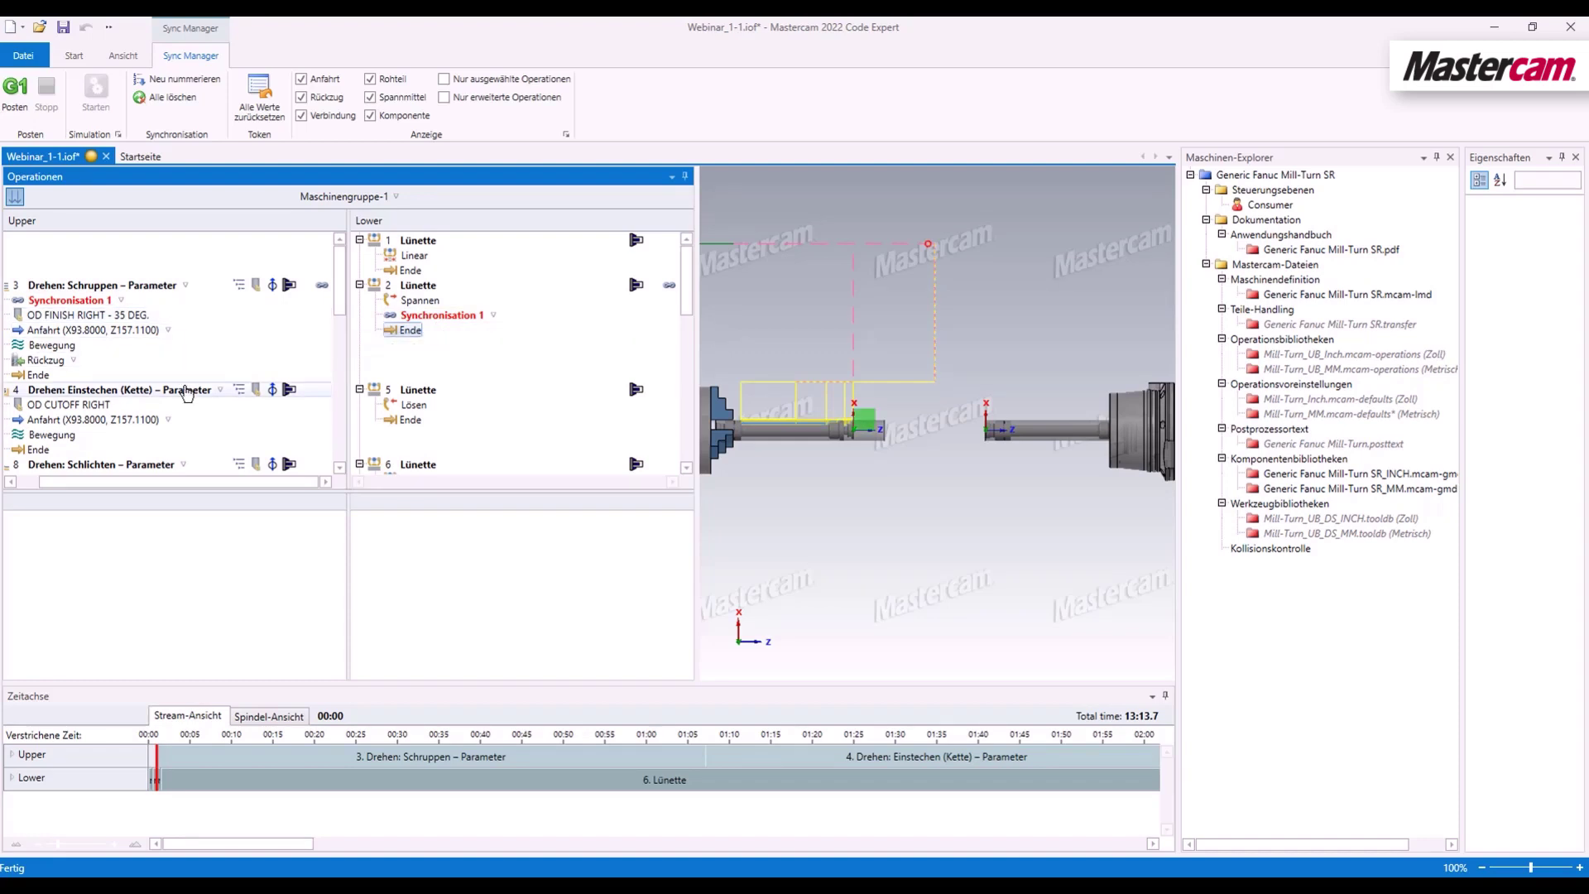
scroll(187, 394, "down", 2)
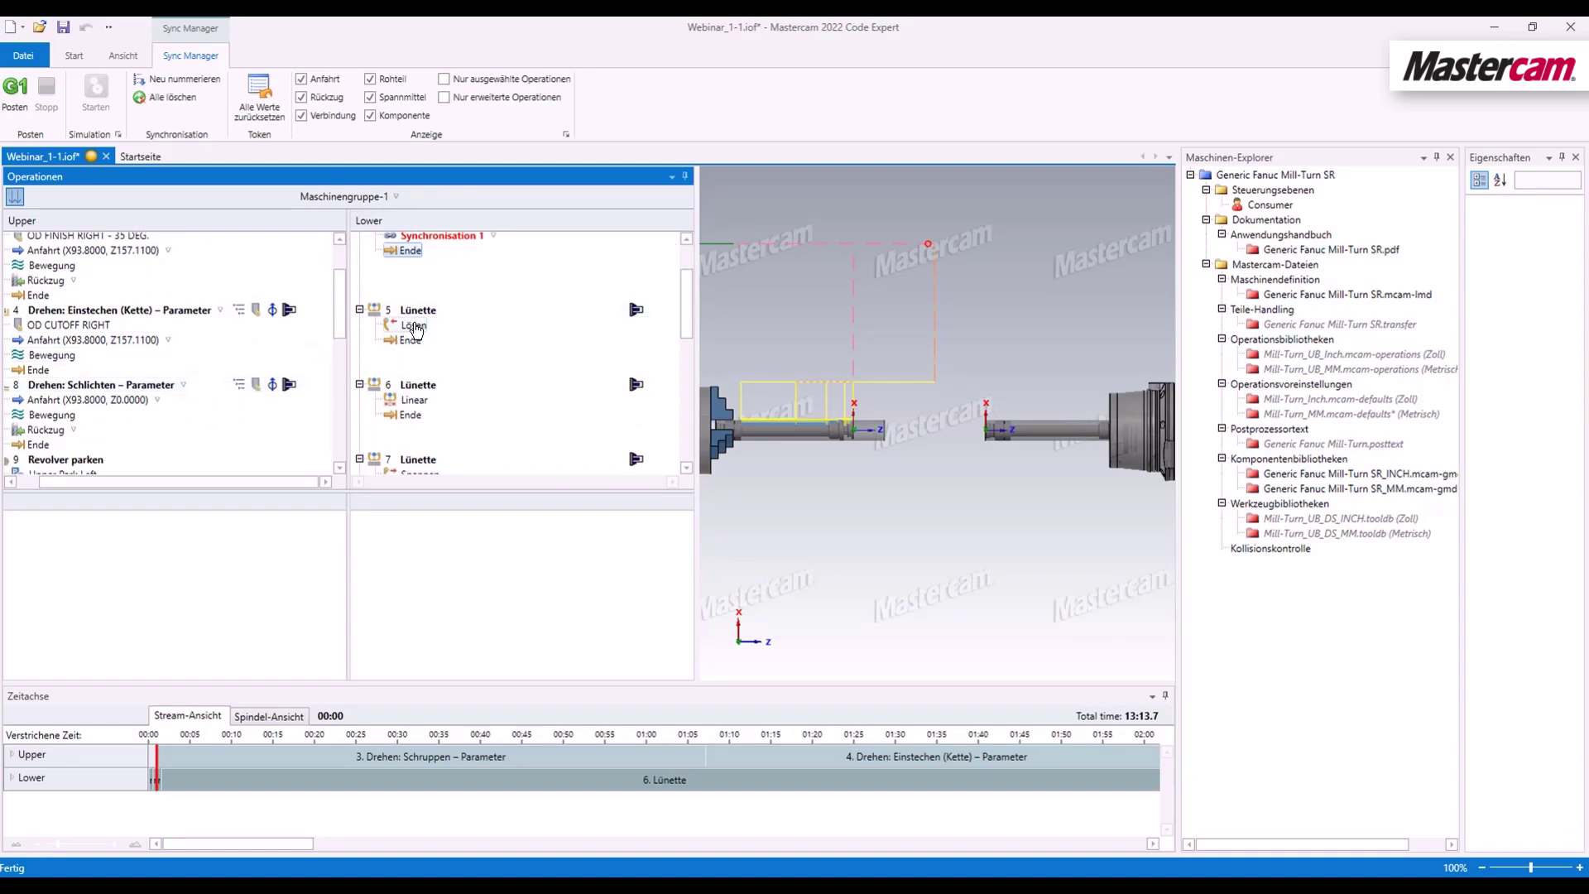
mouse_move(414, 324)
left_mouse_down()
mouse_move(98, 348)
mouse_move(64, 372)
left_mouse_up()
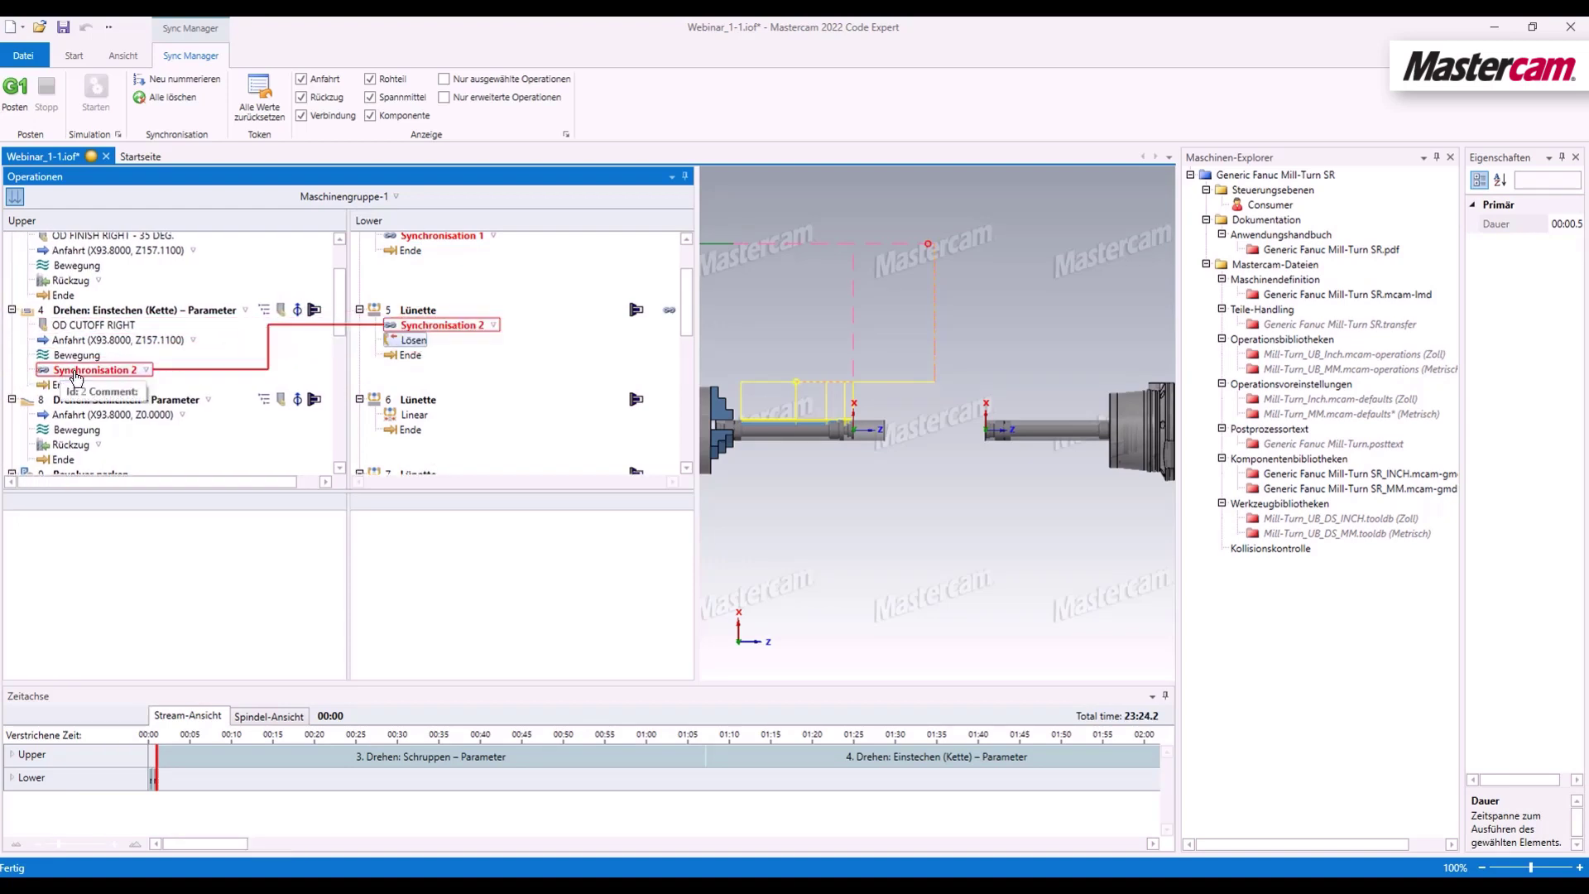
scroll(440, 389, "down", 1)
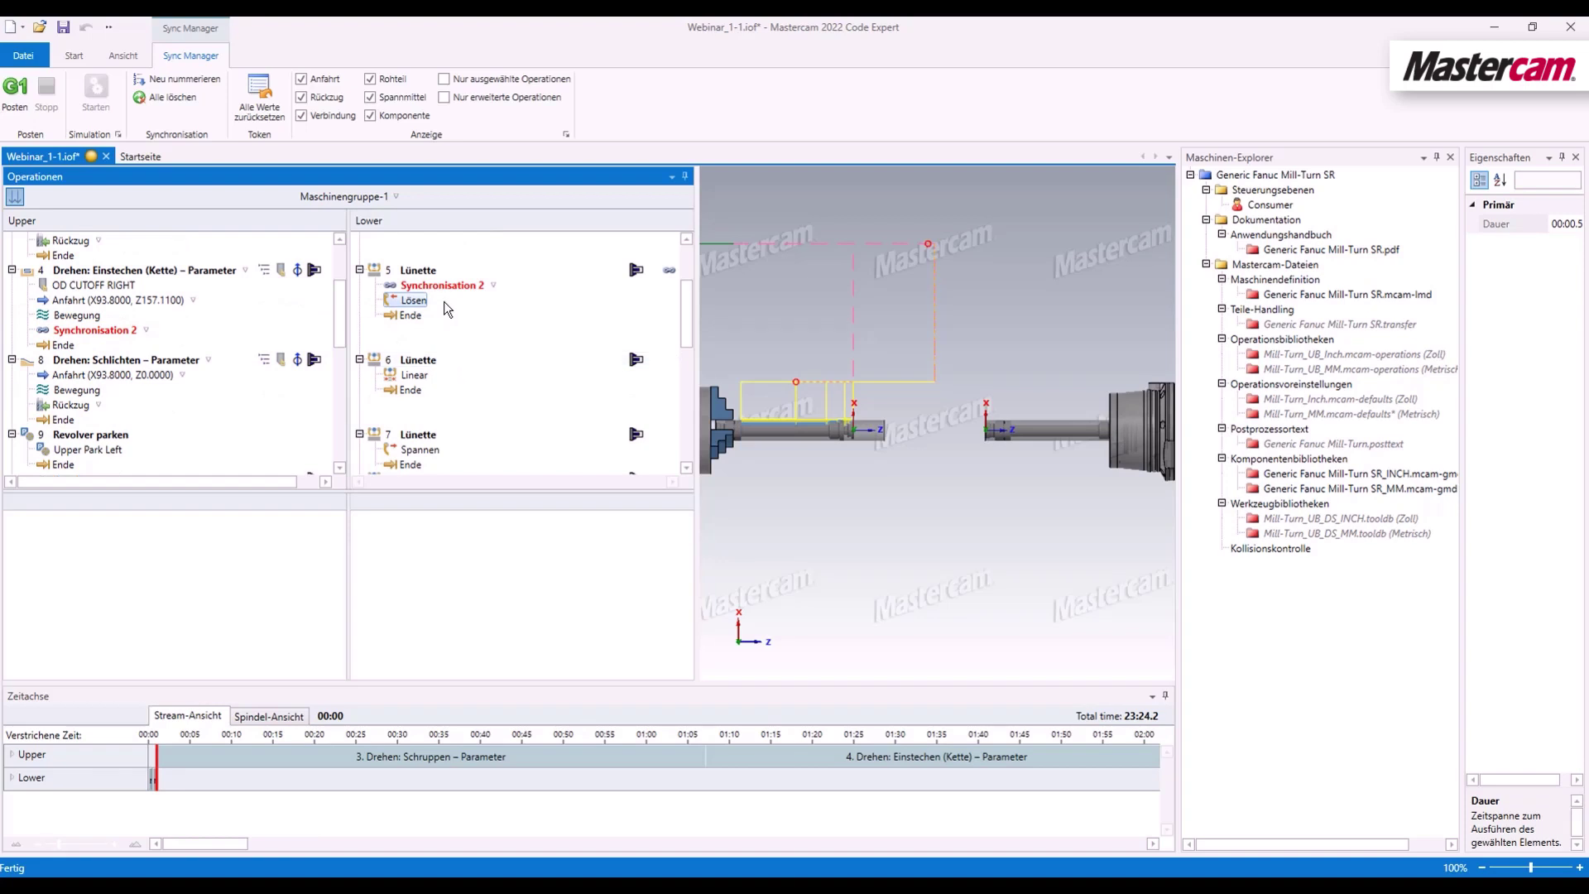
scroll(454, 397, "down", 1)
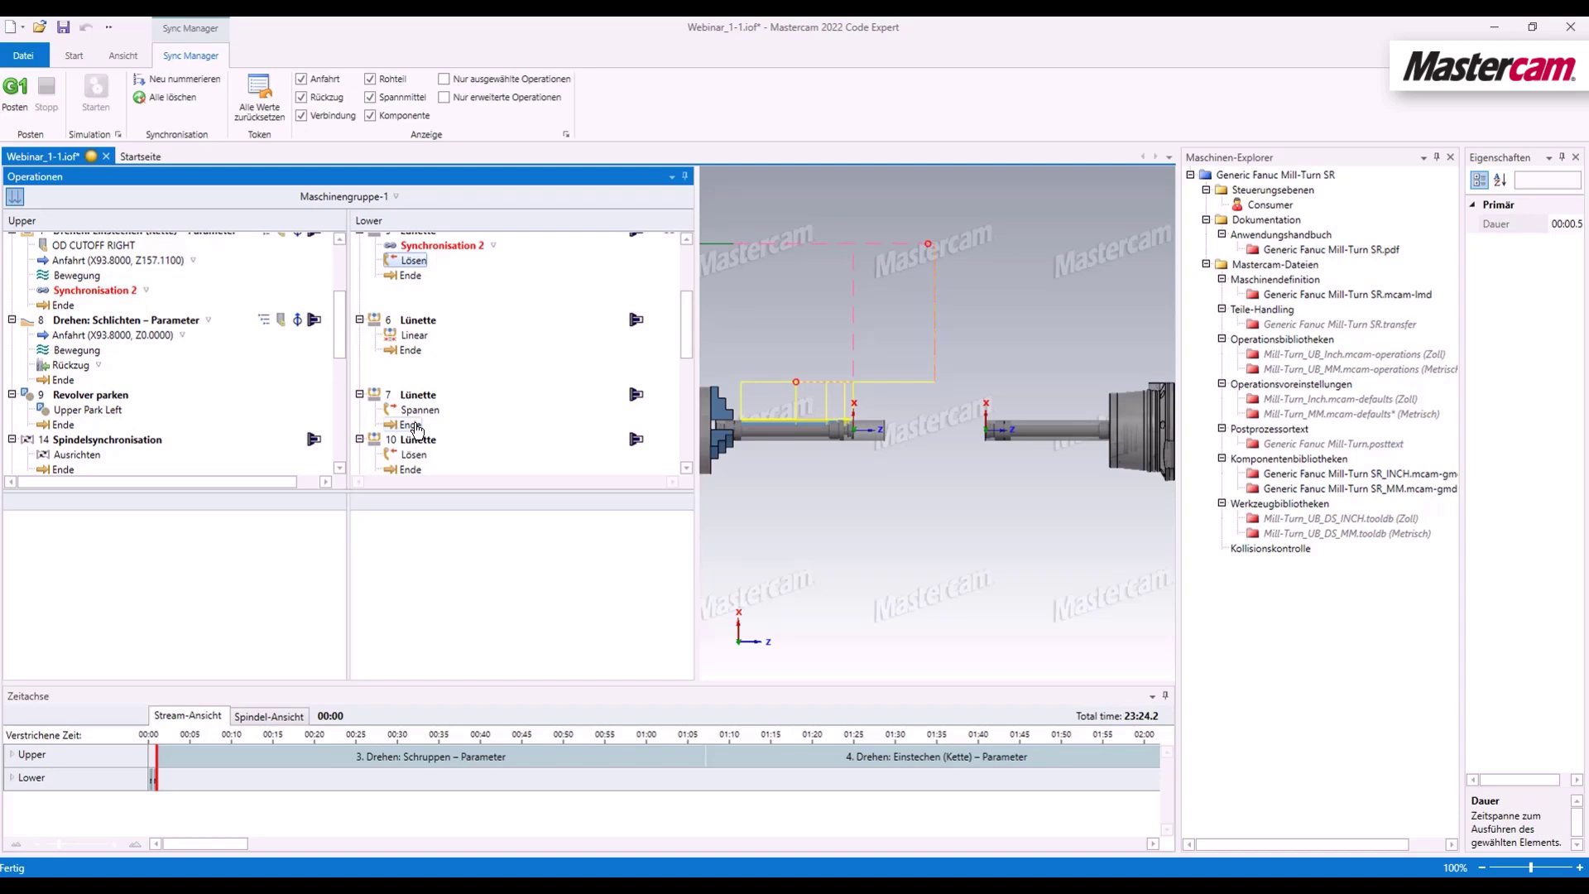
Step: Link Lower op 7's Ende to Upper op 8's Anfahrt
left_click_drag(417, 429, 115, 336)
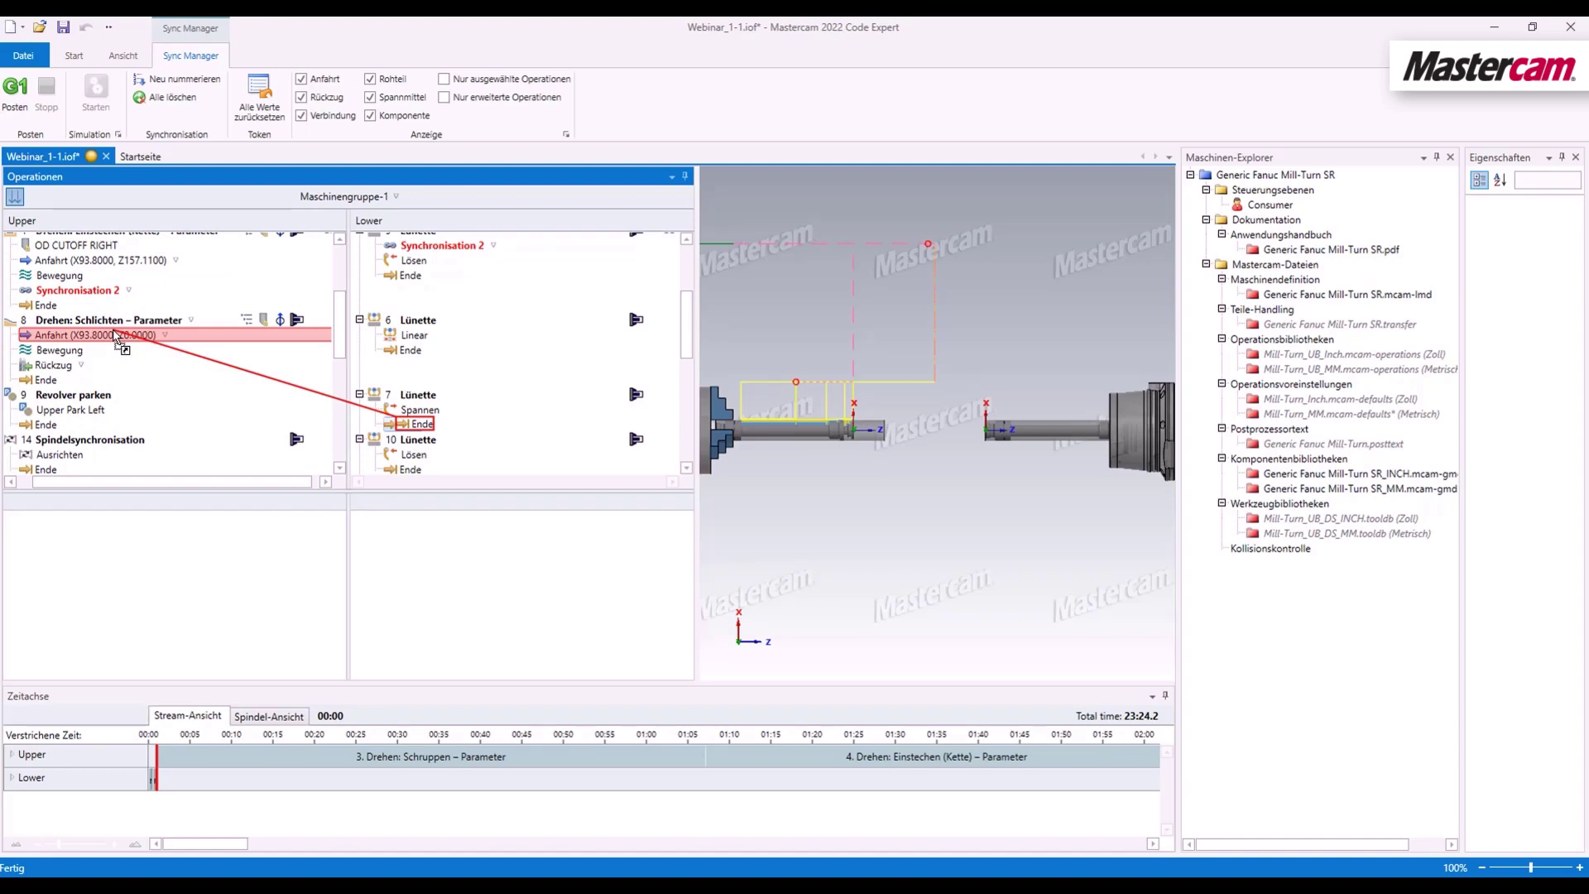
left_click_drag(113, 332, 102, 335)
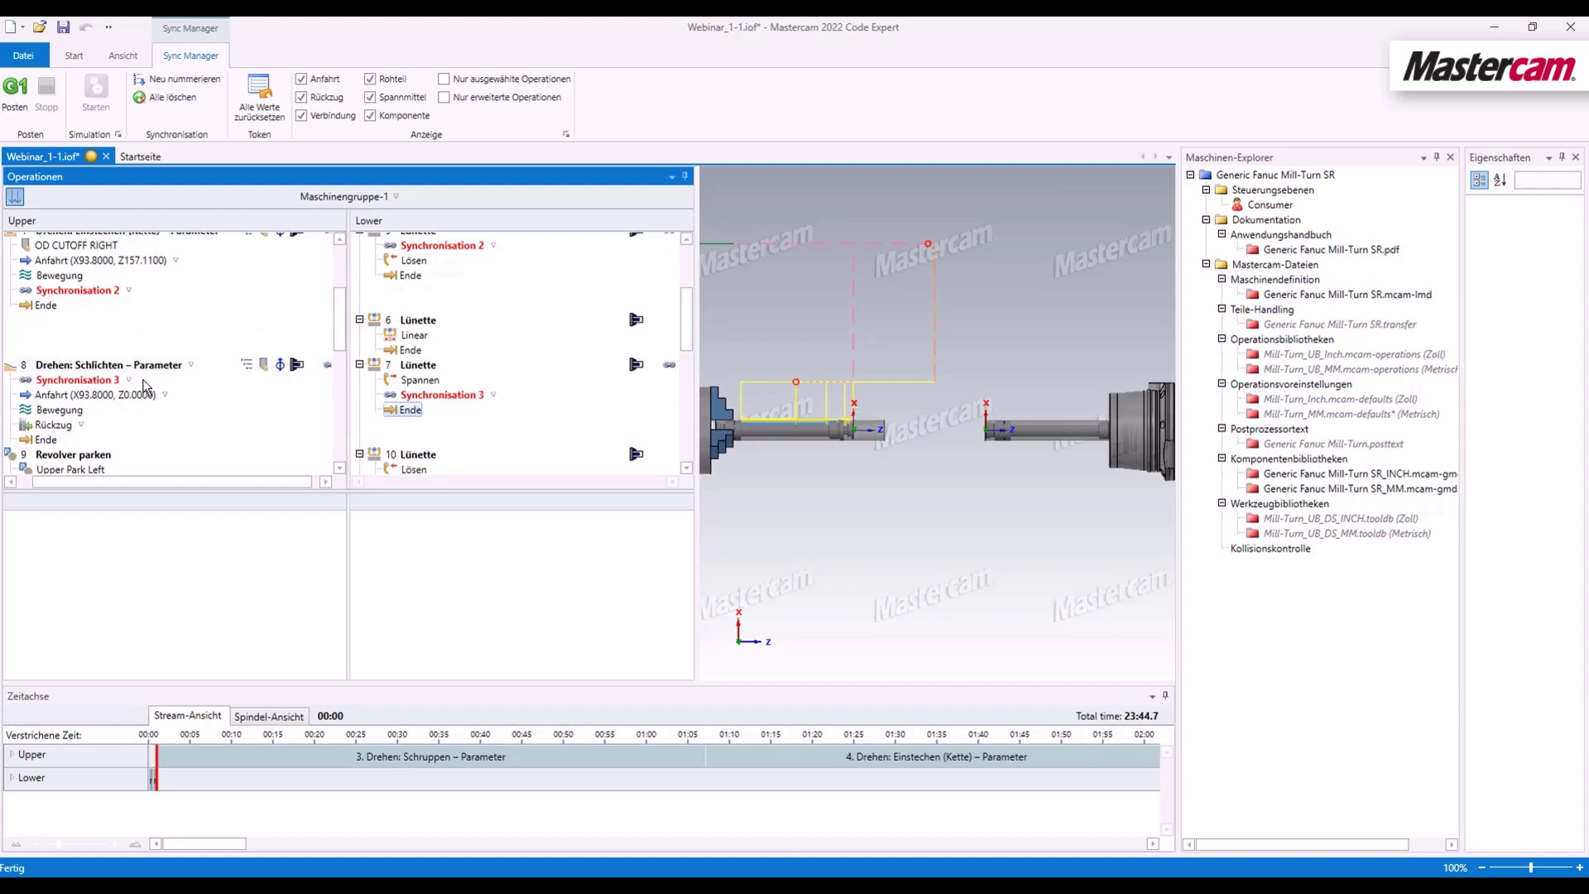
scroll(165, 393, "down", 1)
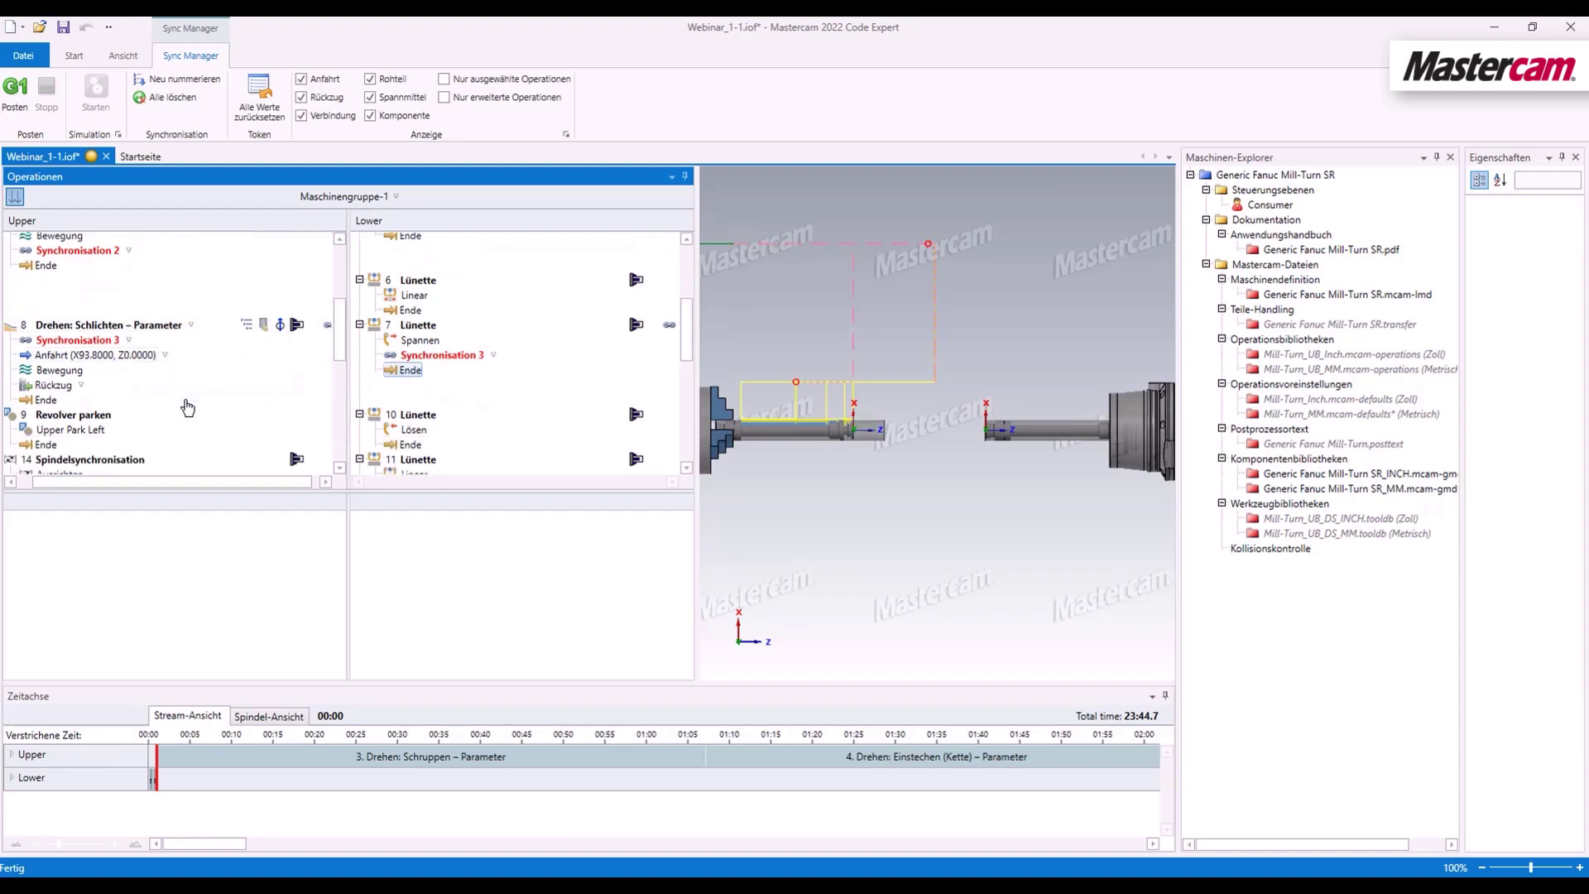
scroll(184, 401, "down", 2)
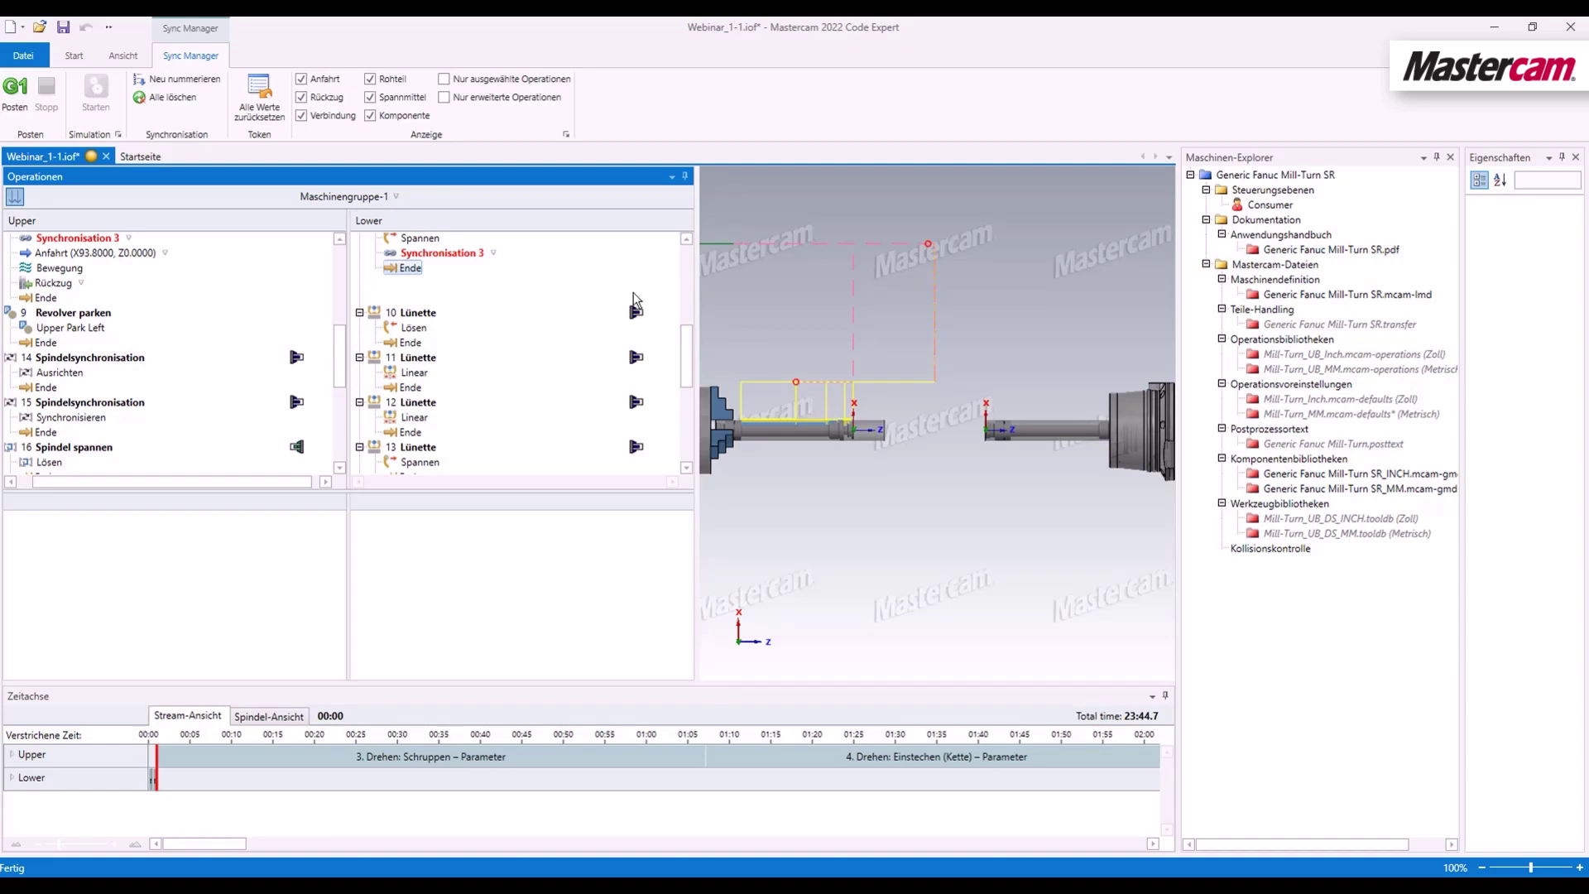
scroll(559, 315, "down", 1)
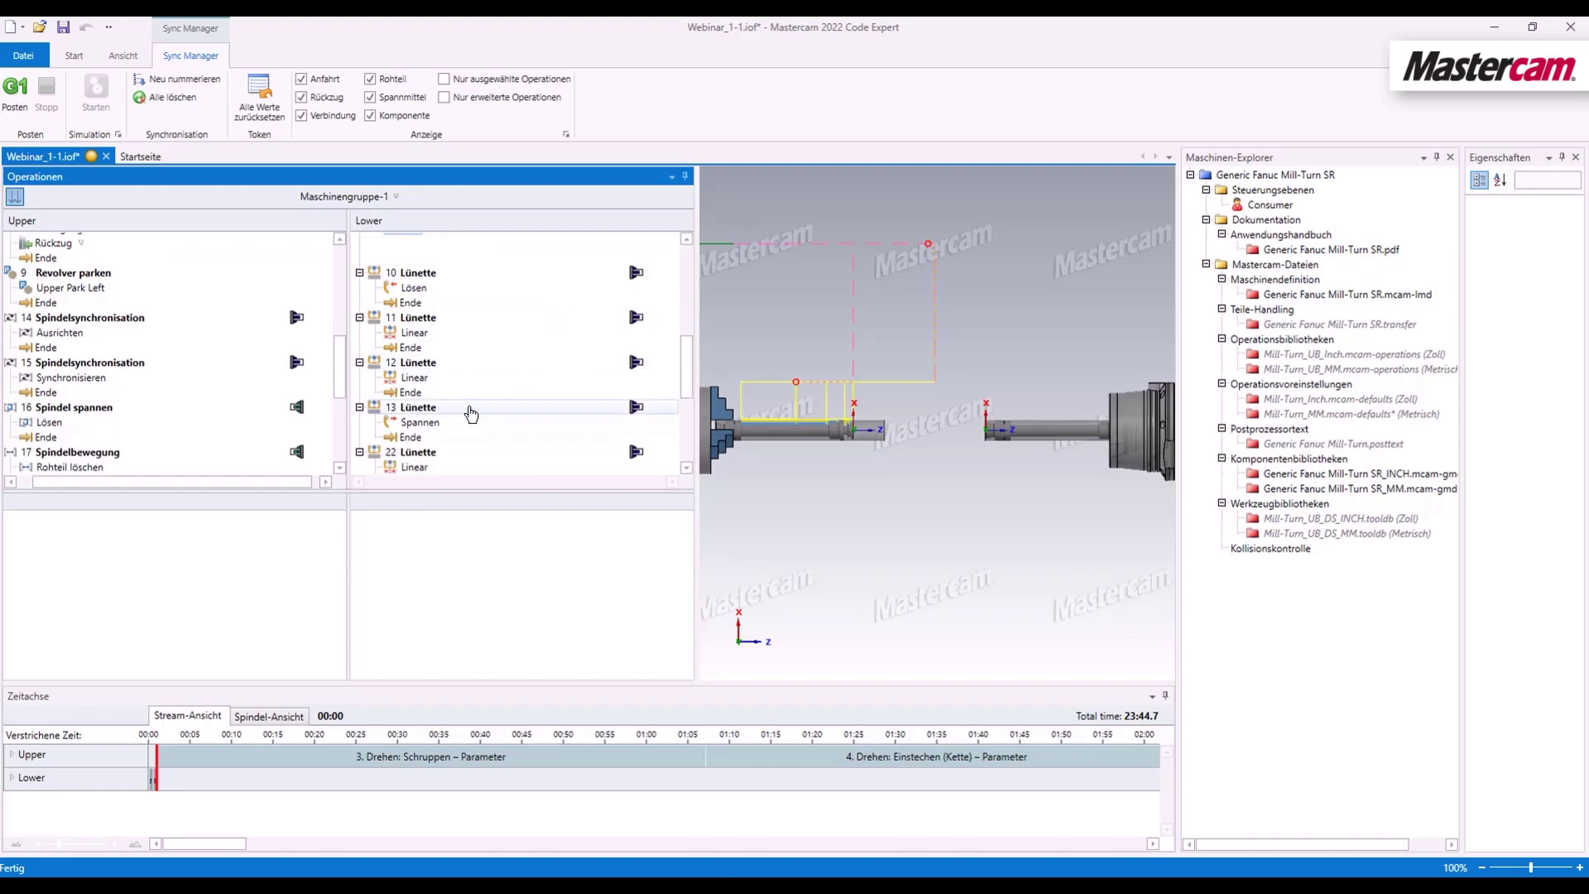
scroll(471, 413, "down", 1)
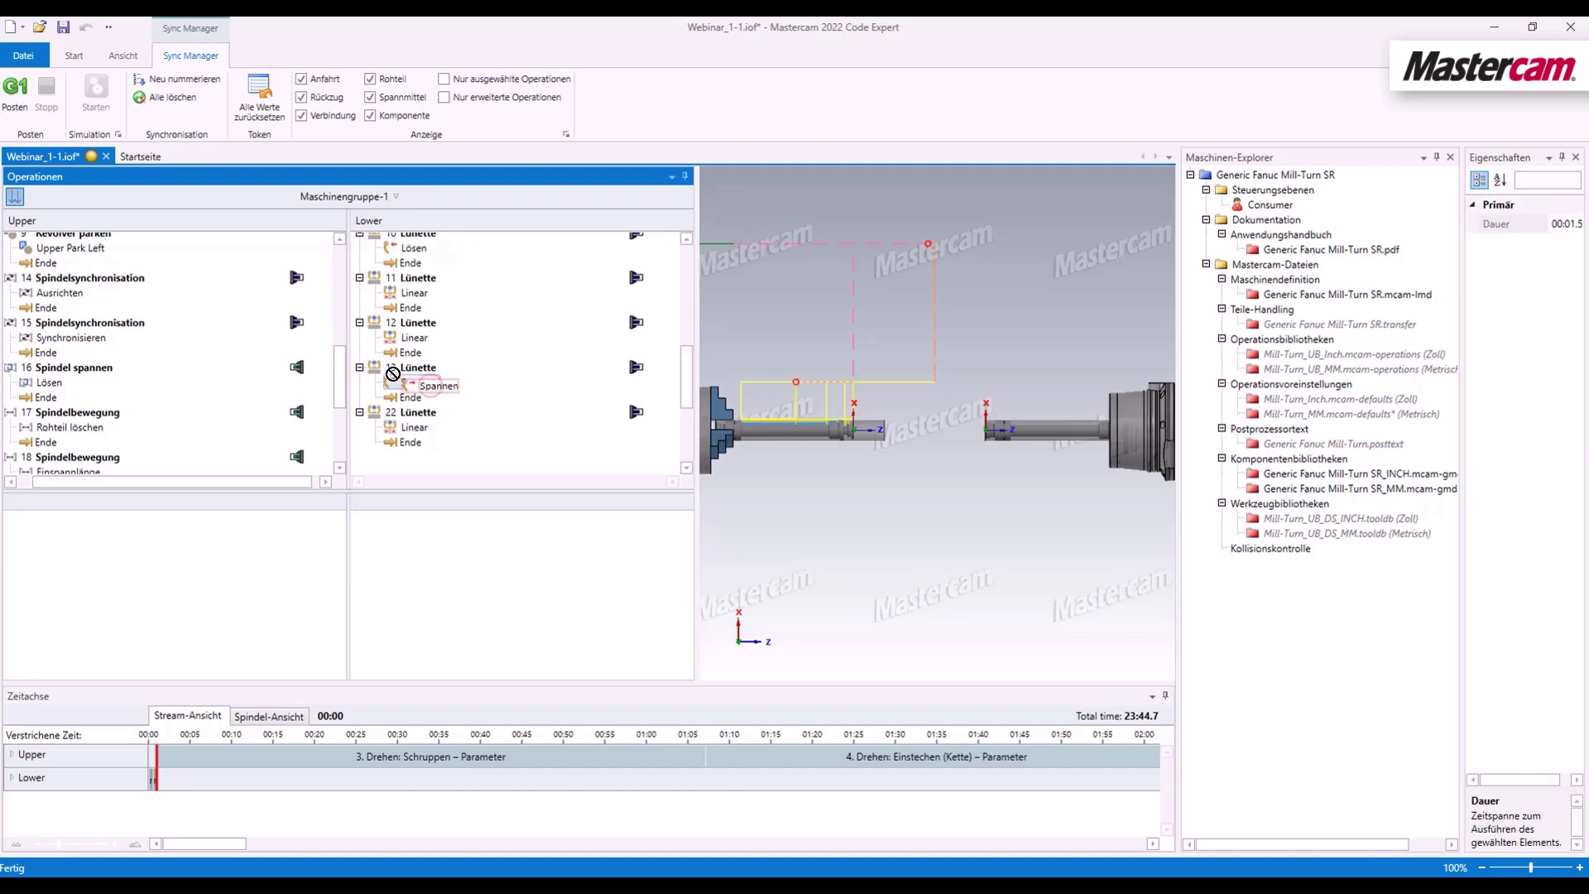
Step: Link Lower op 13 Spannen to Upper op 16 Lösen
mouse_move(432, 392)
left_mouse_down()
mouse_move(94, 361)
mouse_move(66, 389)
left_mouse_up()
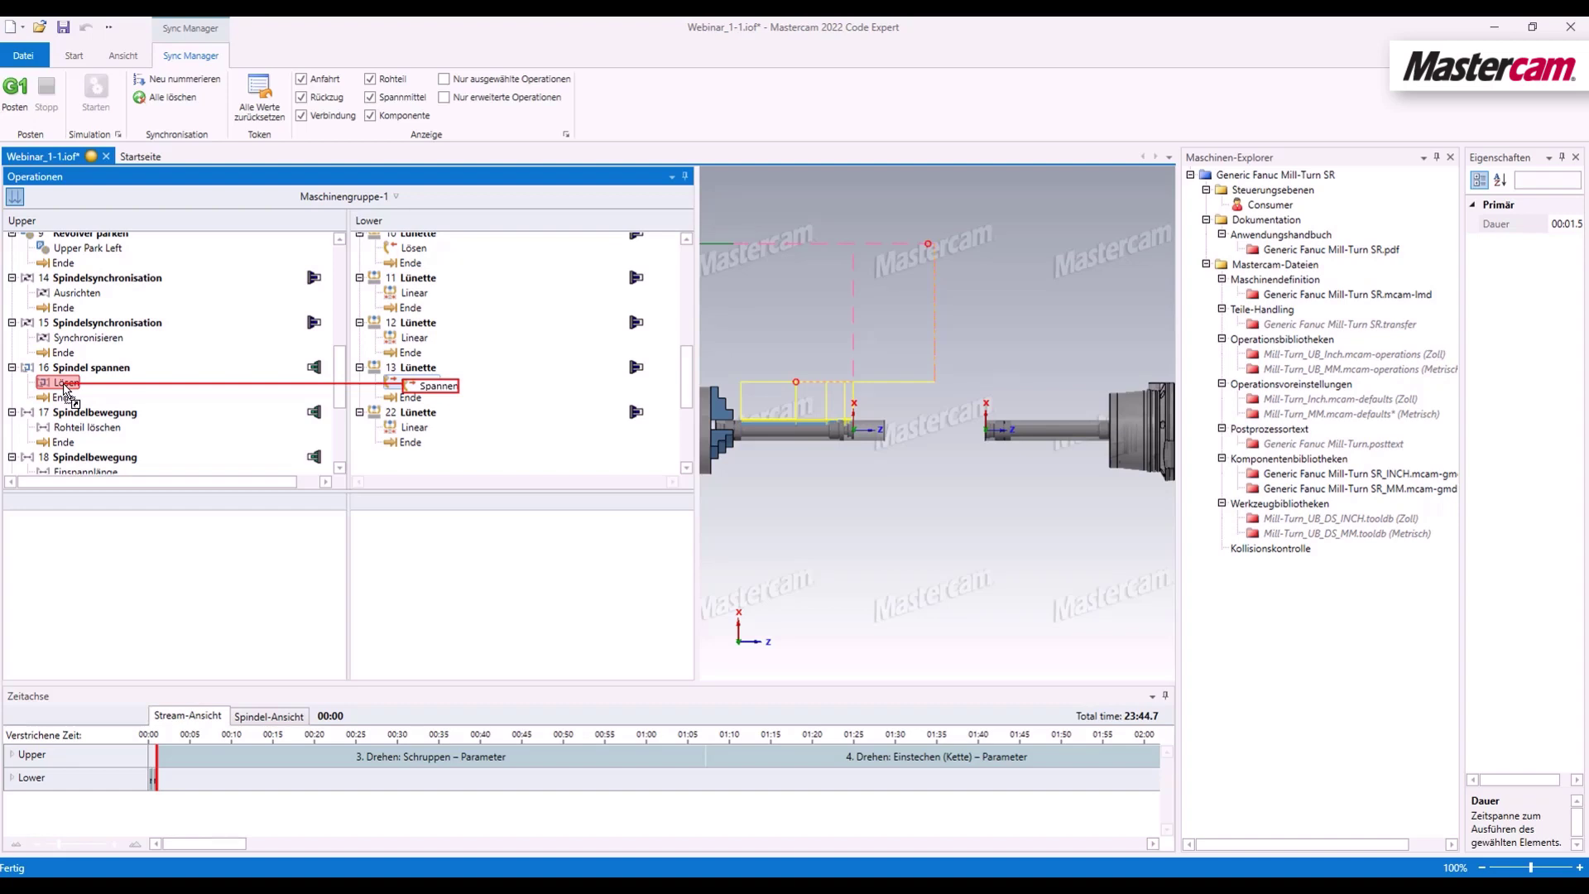
left_click_drag(65, 389, 65, 386)
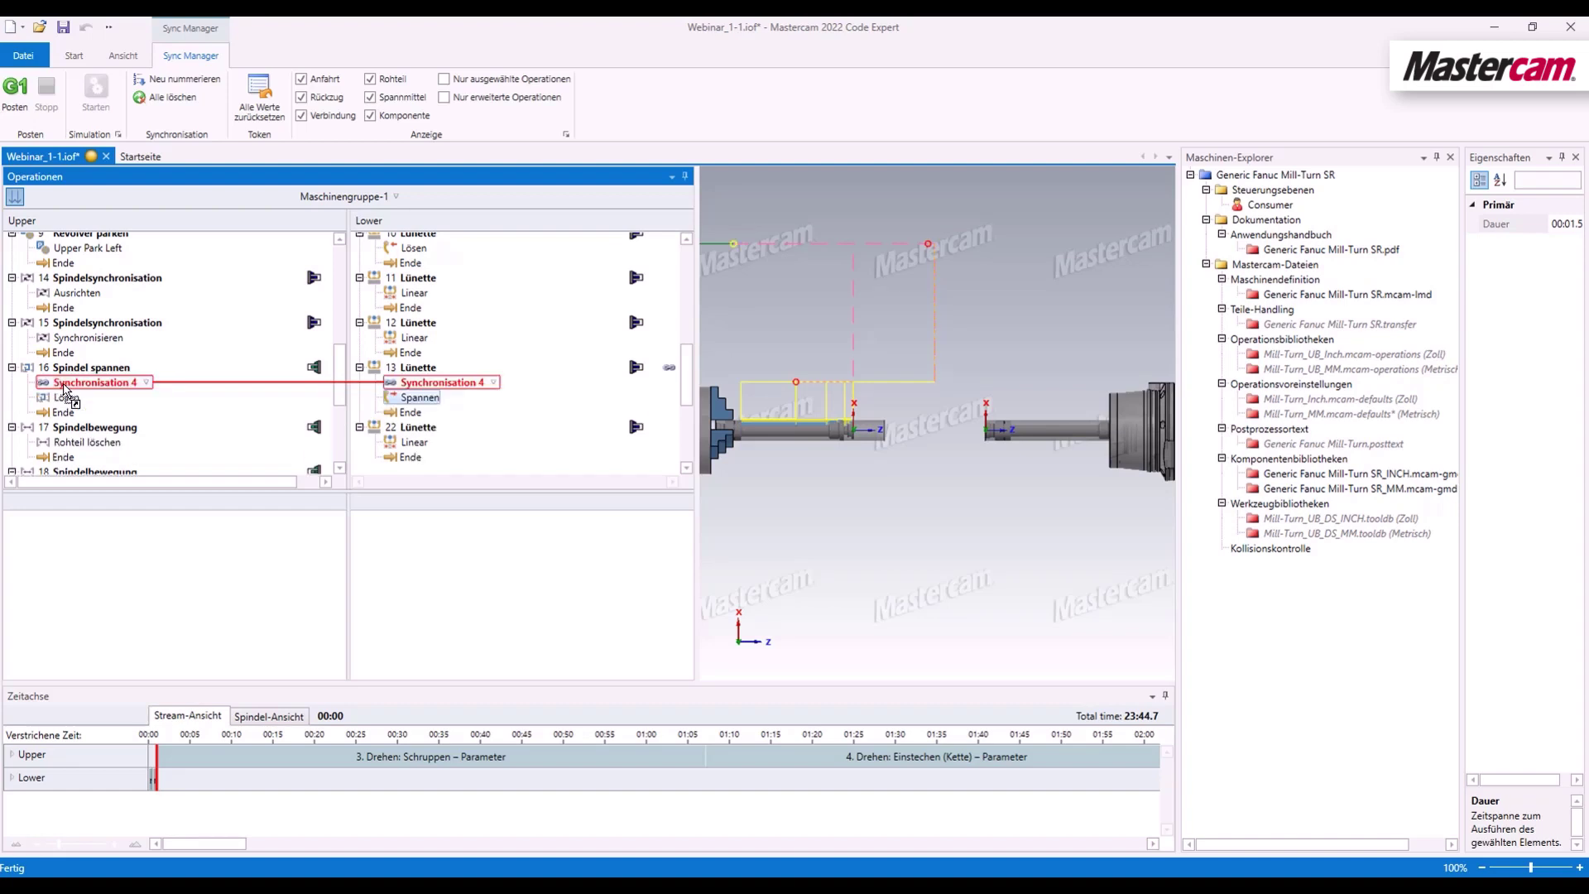
scroll(314, 451, "down", 1)
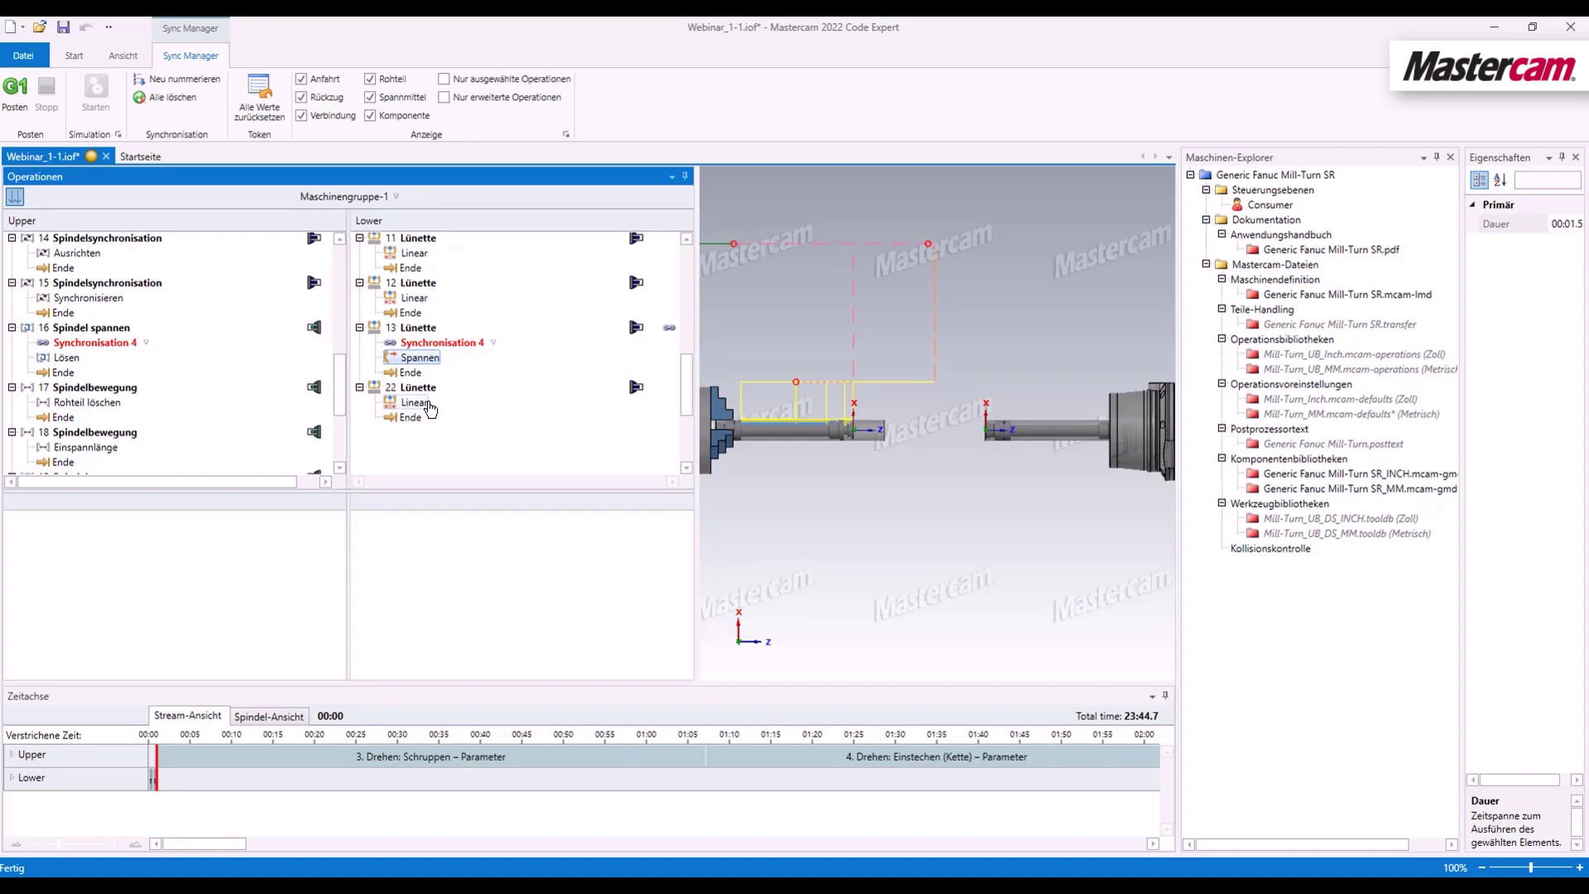
scroll(245, 404, "down", 1)
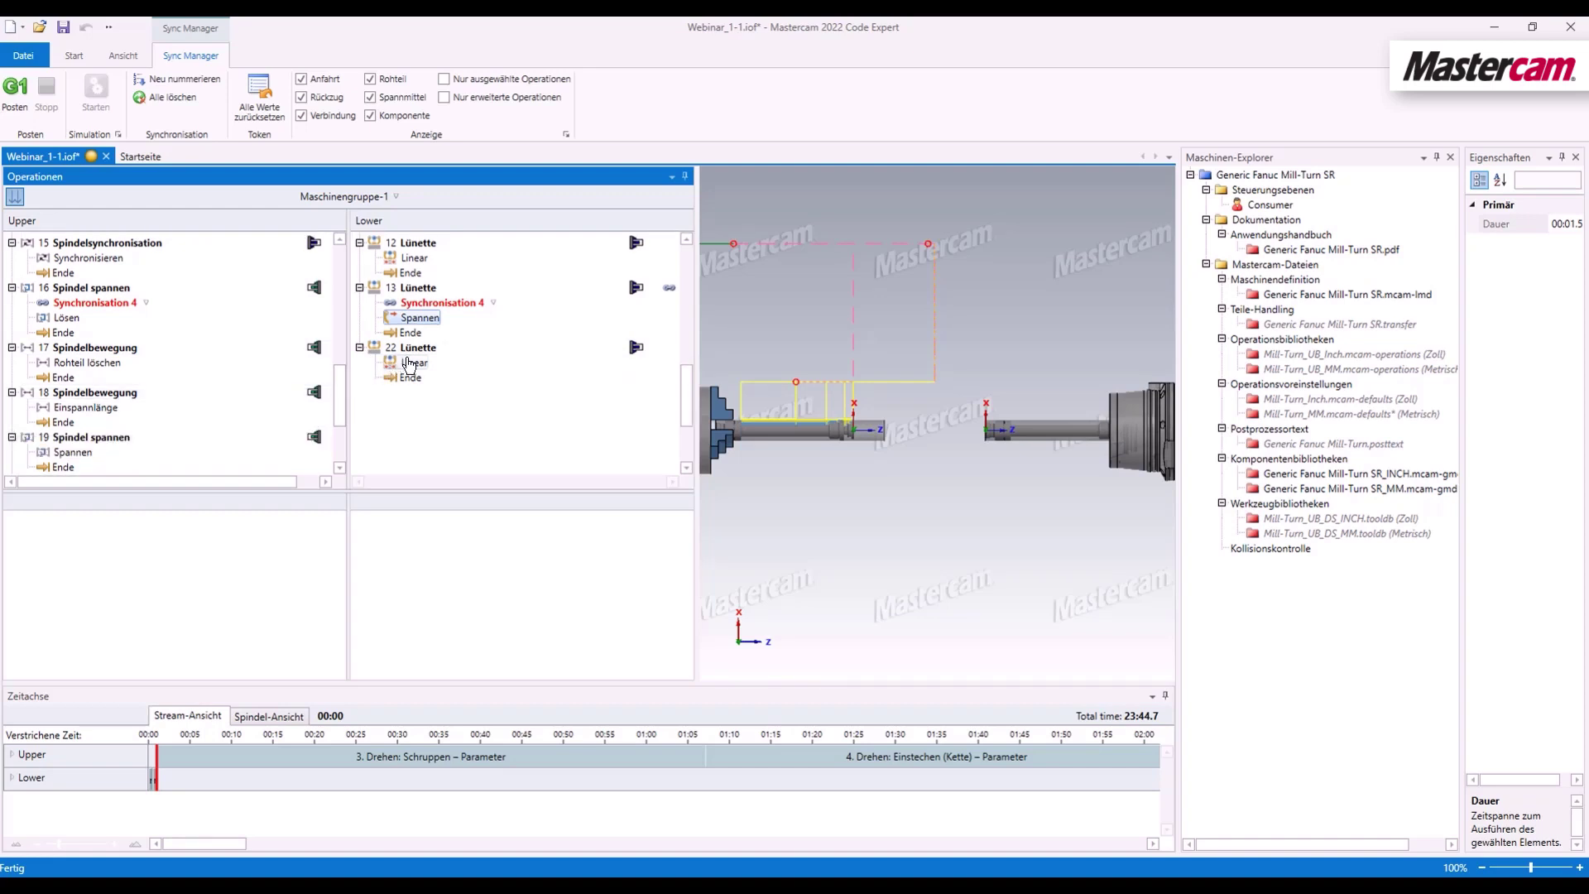
scroll(157, 392, "down", 1)
scroll(158, 392, "down", 1)
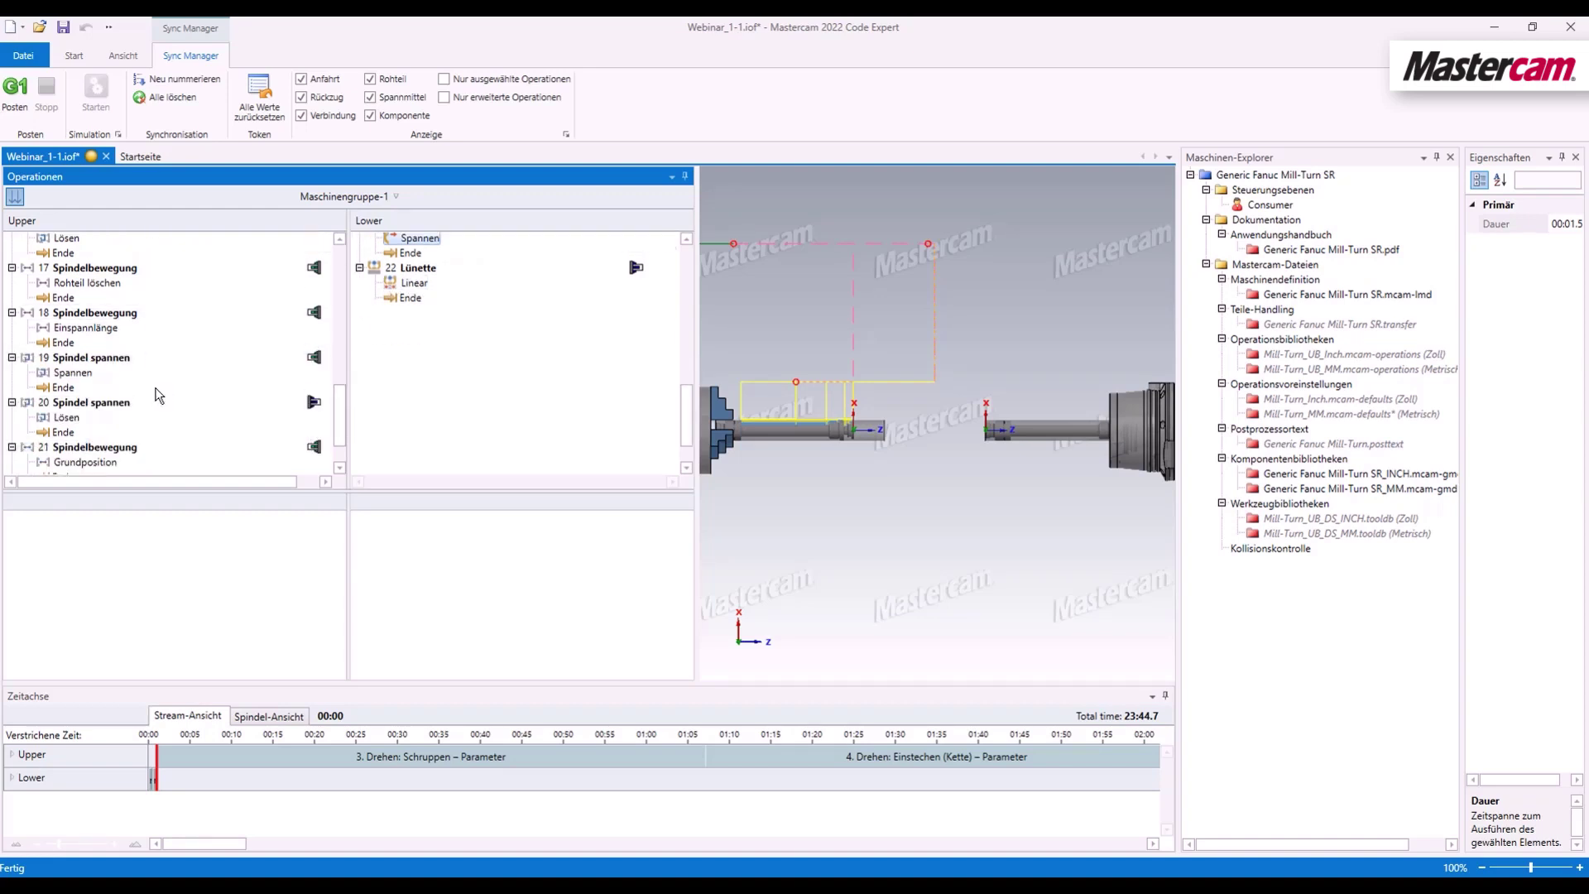
Step: Sync op 21 Grundposition with op 22's Linear move, and the Ende steps of ops 21 and 22
left_click_drag(88, 469, 288, 329)
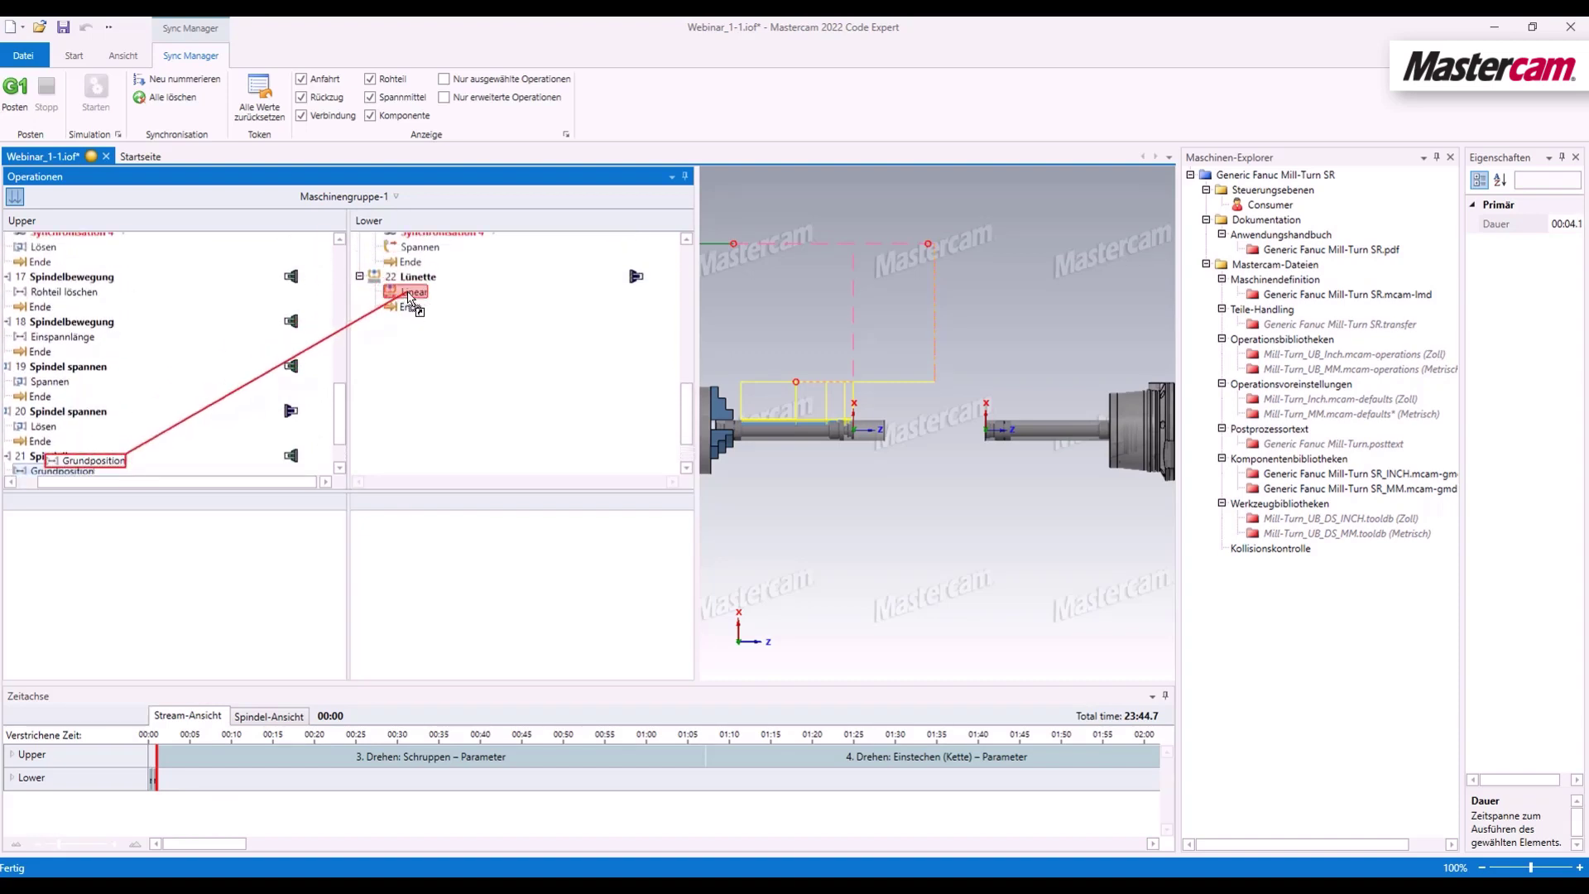
left_click_drag(288, 330, 414, 352)
scroll(417, 387, "down", 2)
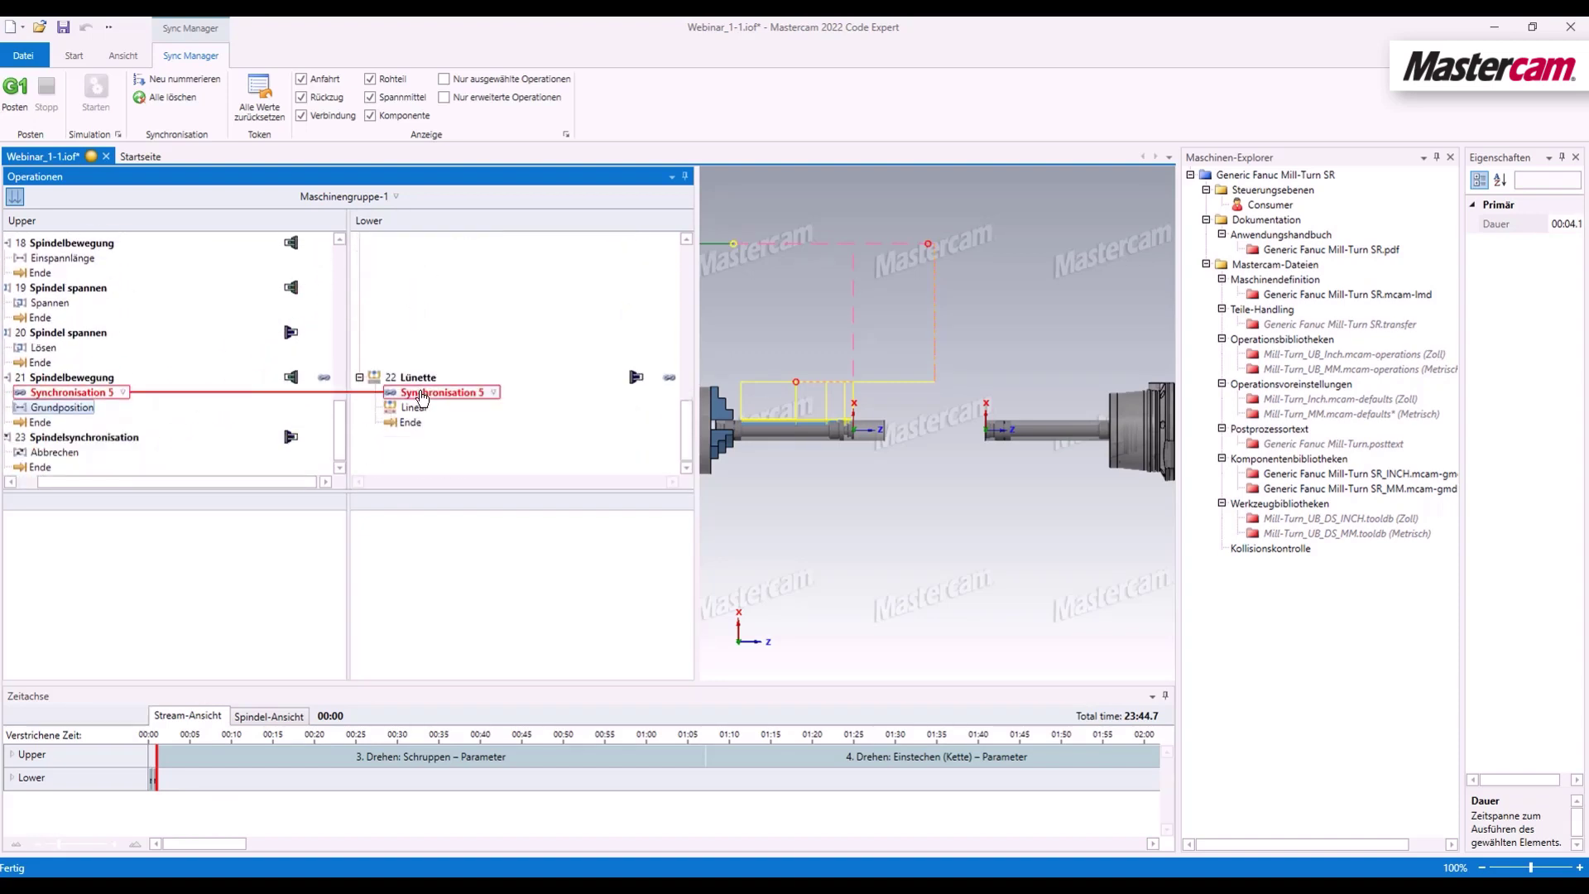
left_click_drag(412, 428, 44, 424)
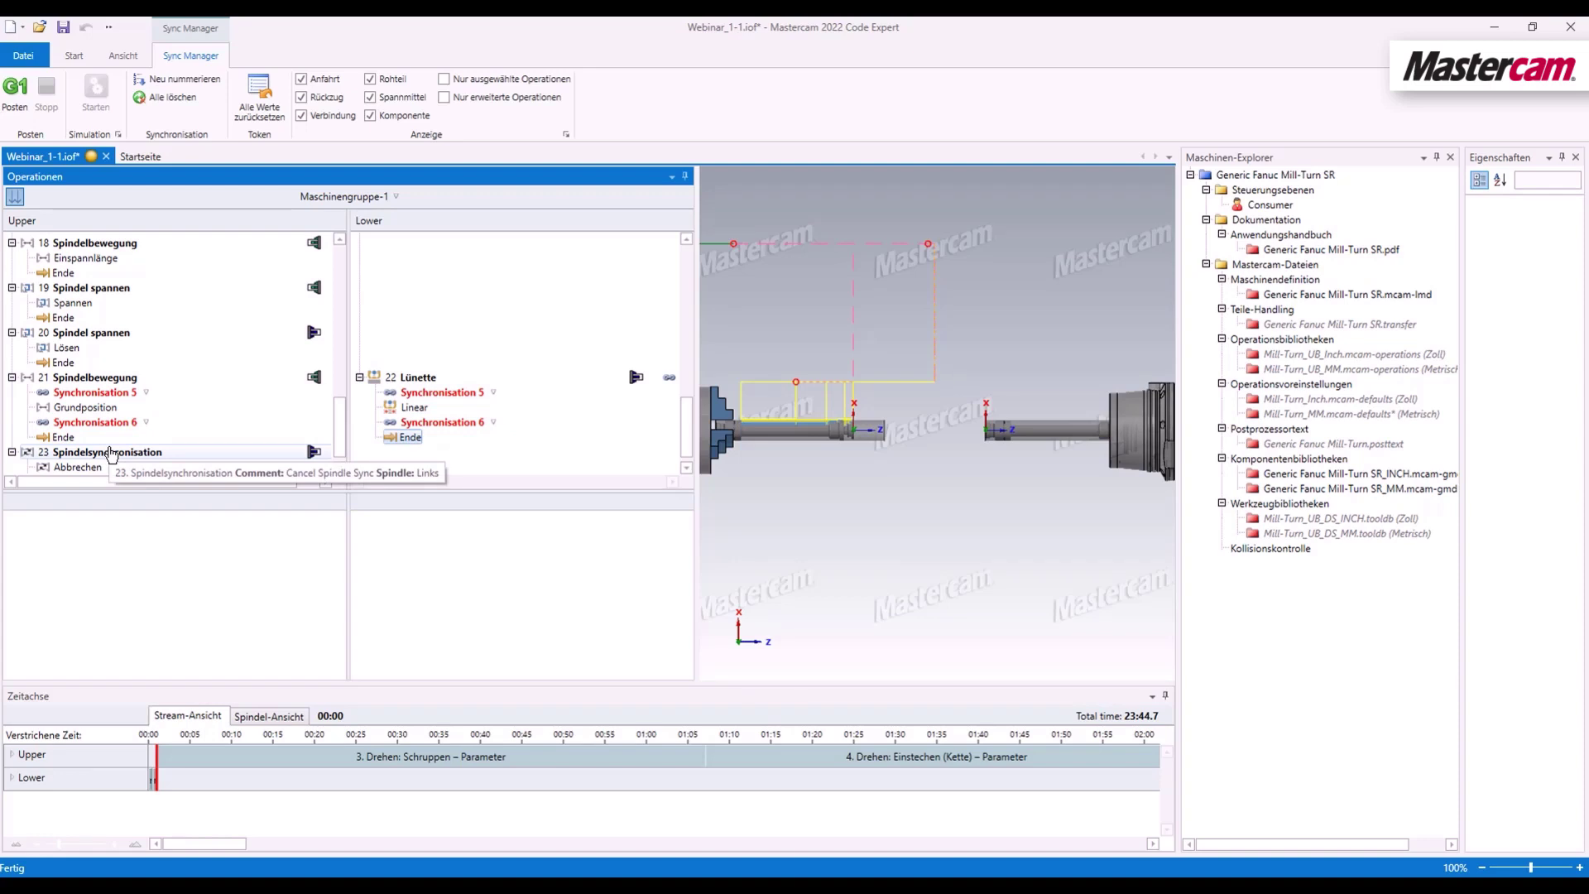
Step: Save the job and launch Webinar_1.mcam in the machine simulator
left_click(62, 29)
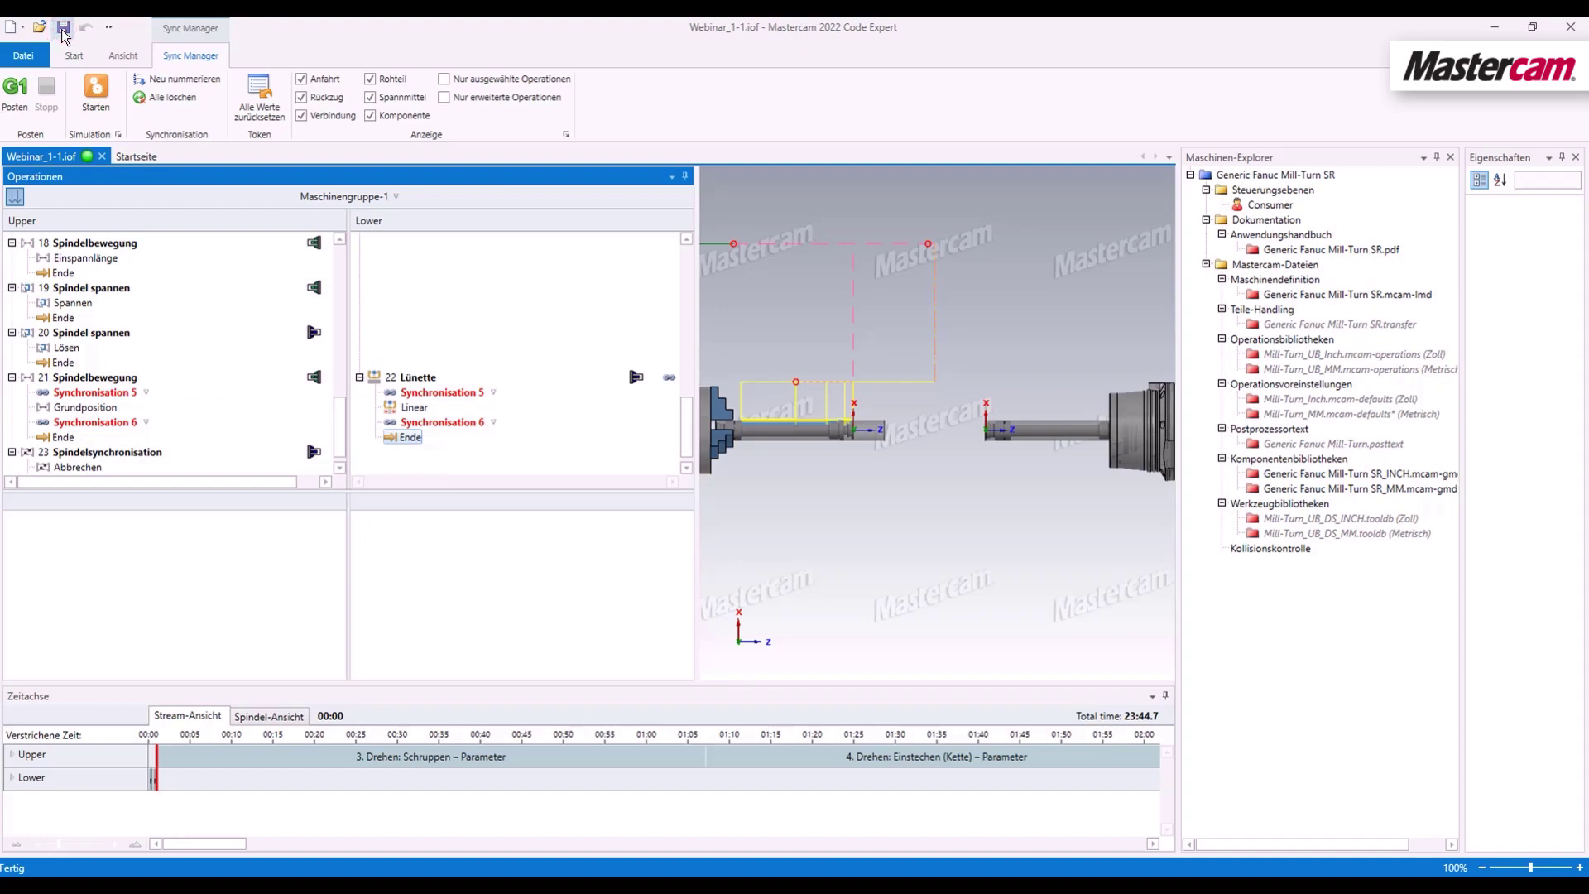
left_click(97, 98)
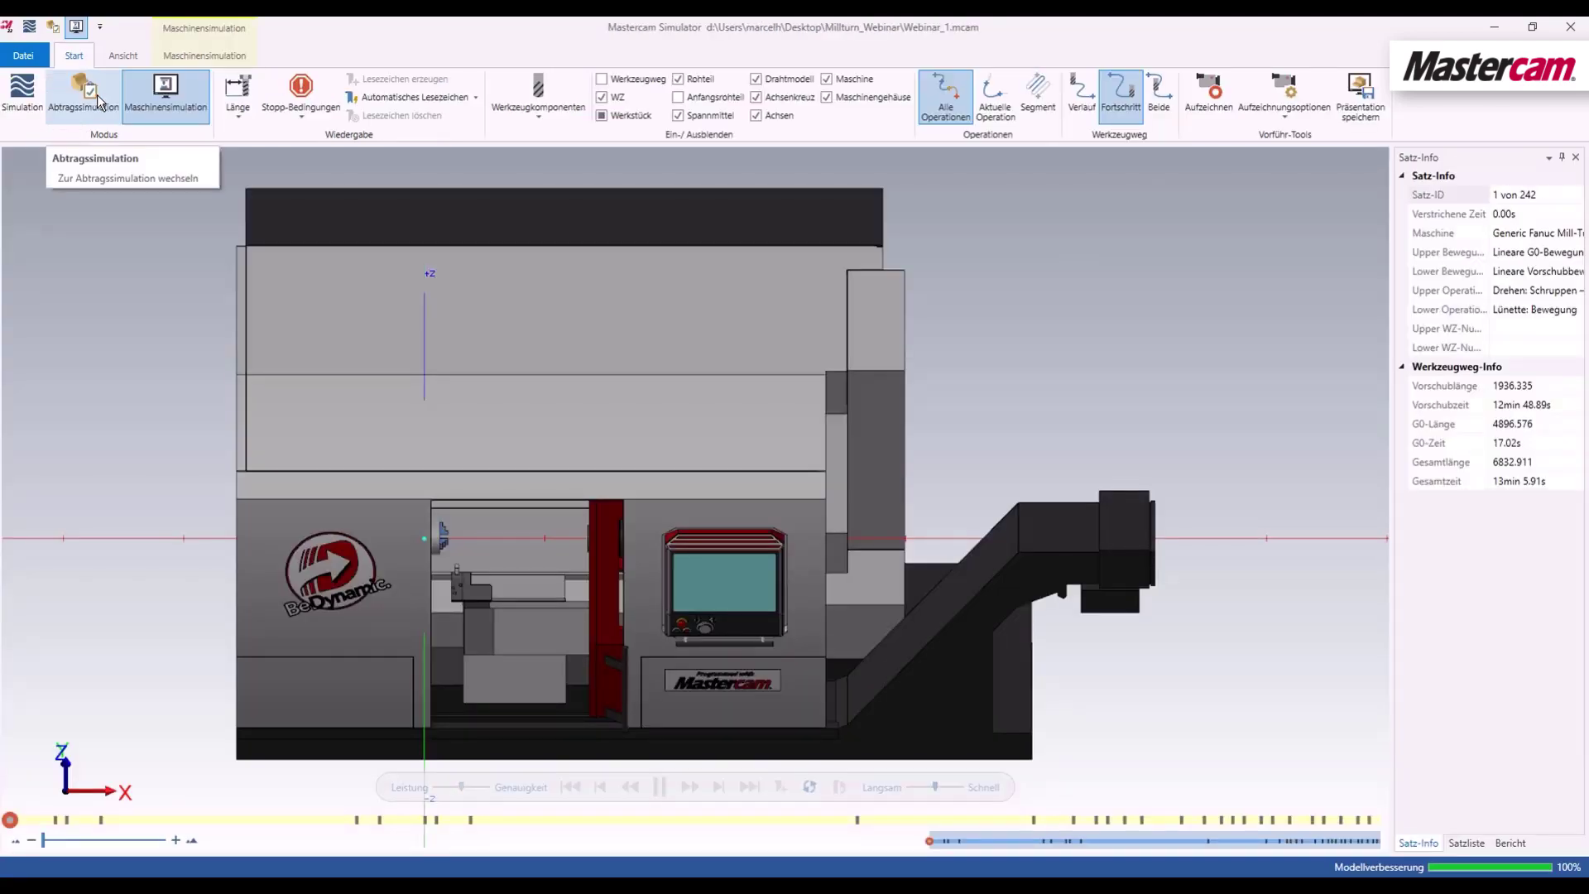
Step: Zoom into the work area, play the simulation and raise the speed toward Schnell
scroll(447, 574, "up", 2)
scroll(449, 574, "up", 1)
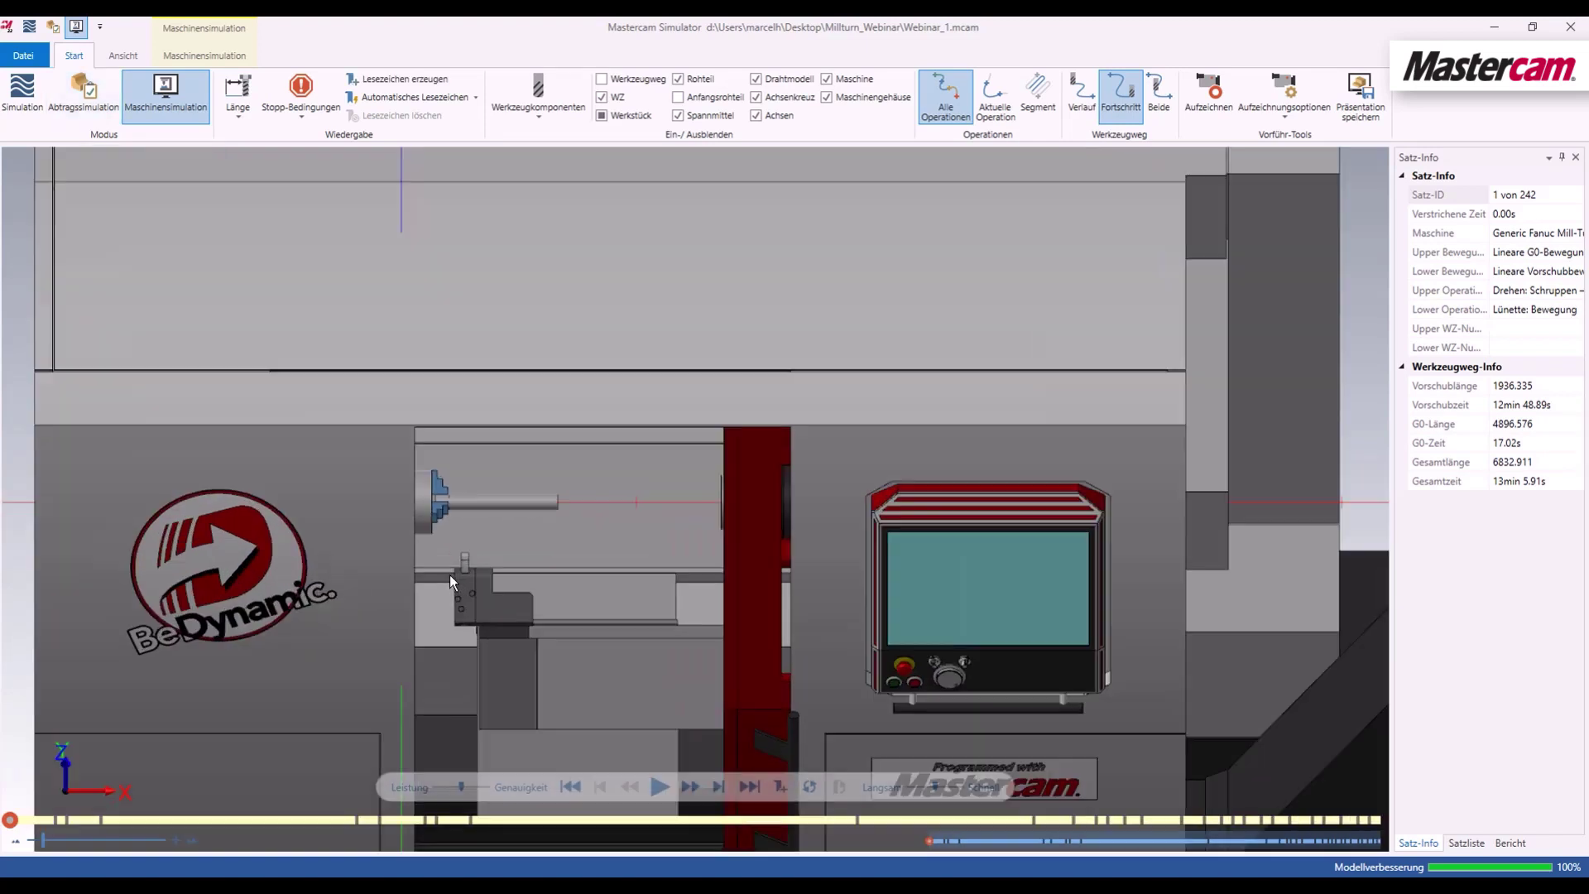
left_click(912, 790)
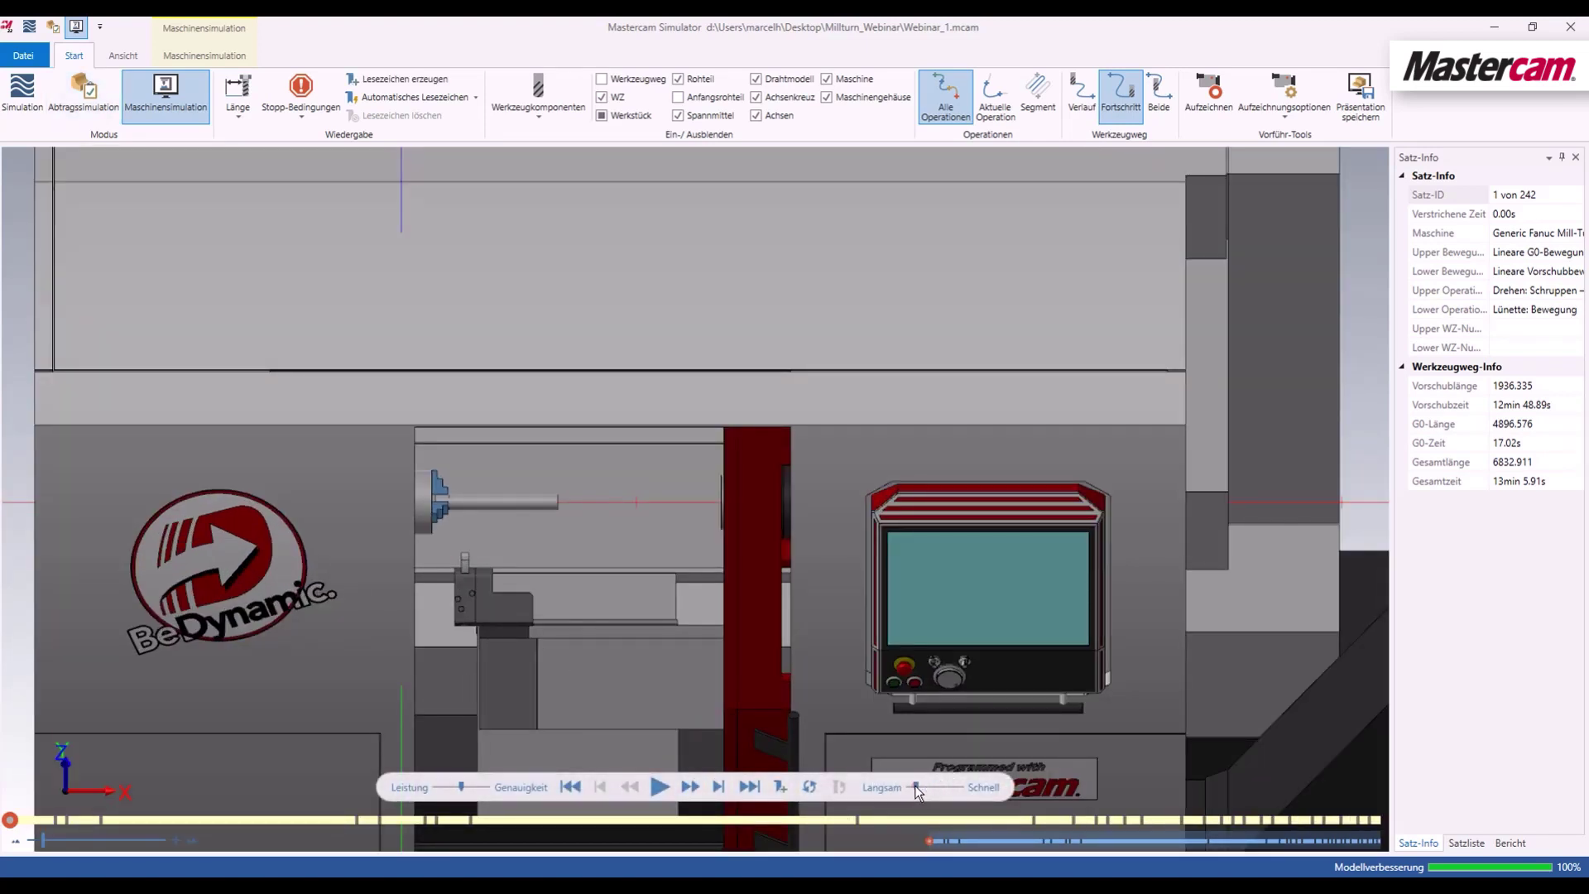
left_click_drag(911, 798, 924, 788)
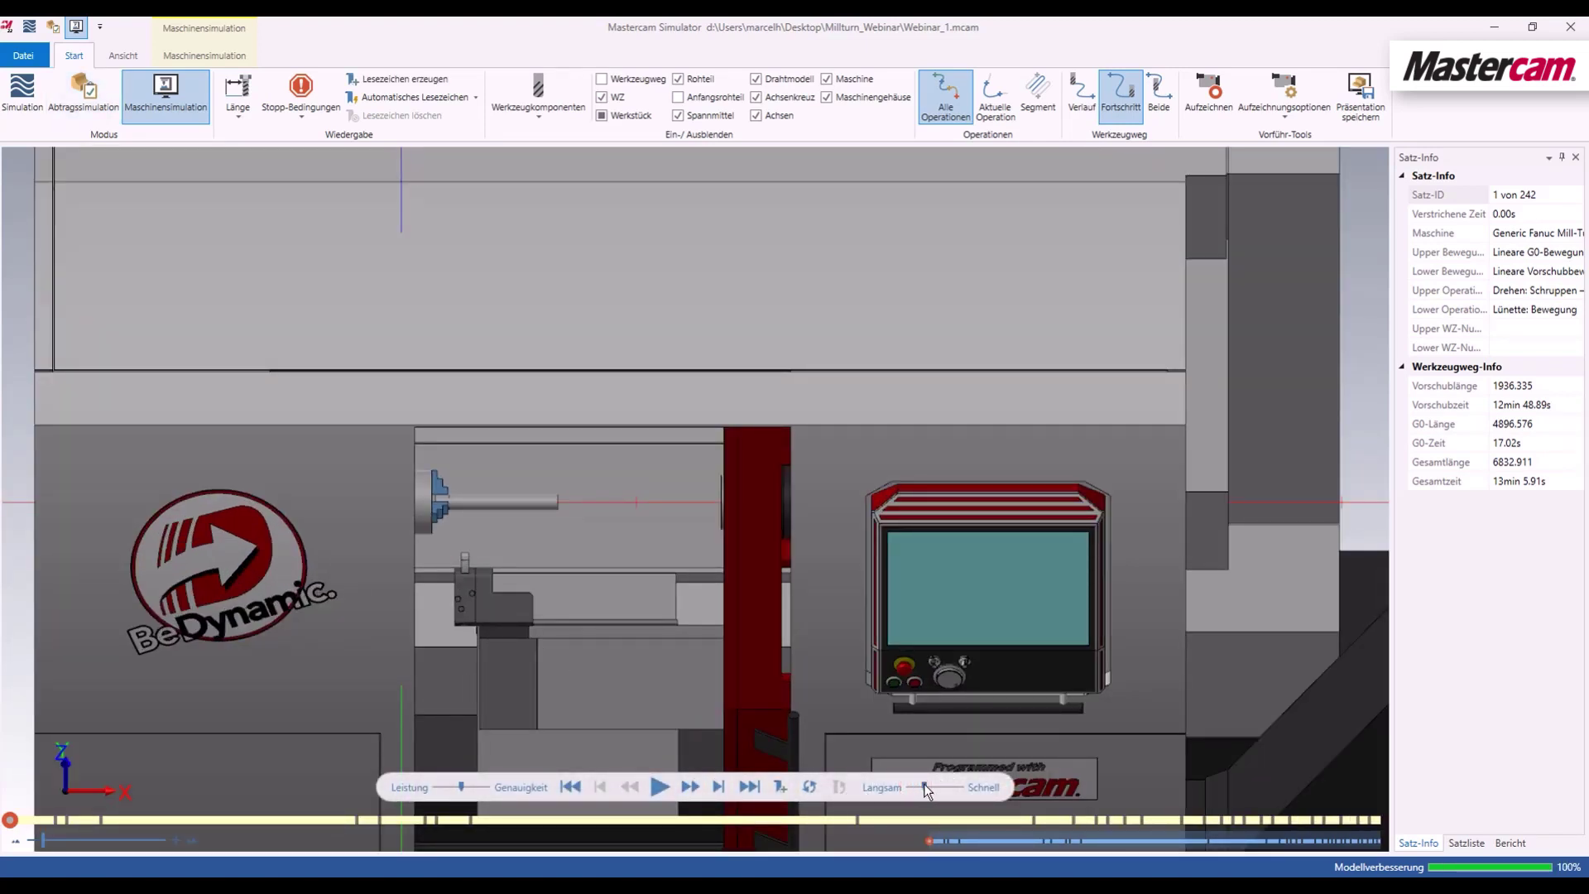
left_click(658, 786)
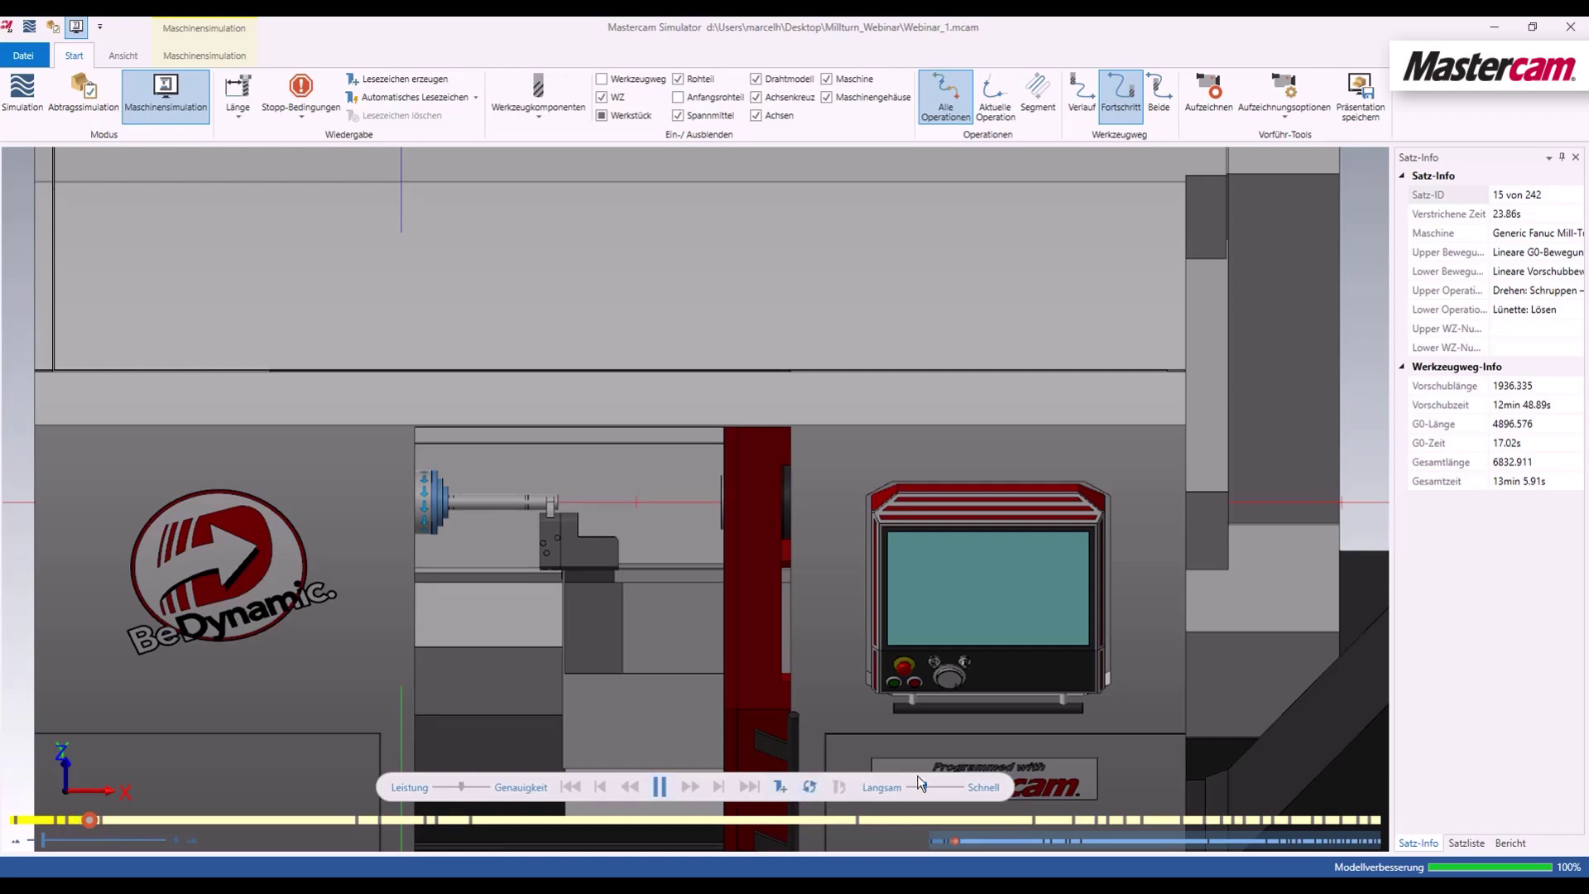
left_click_drag(921, 784, 937, 791)
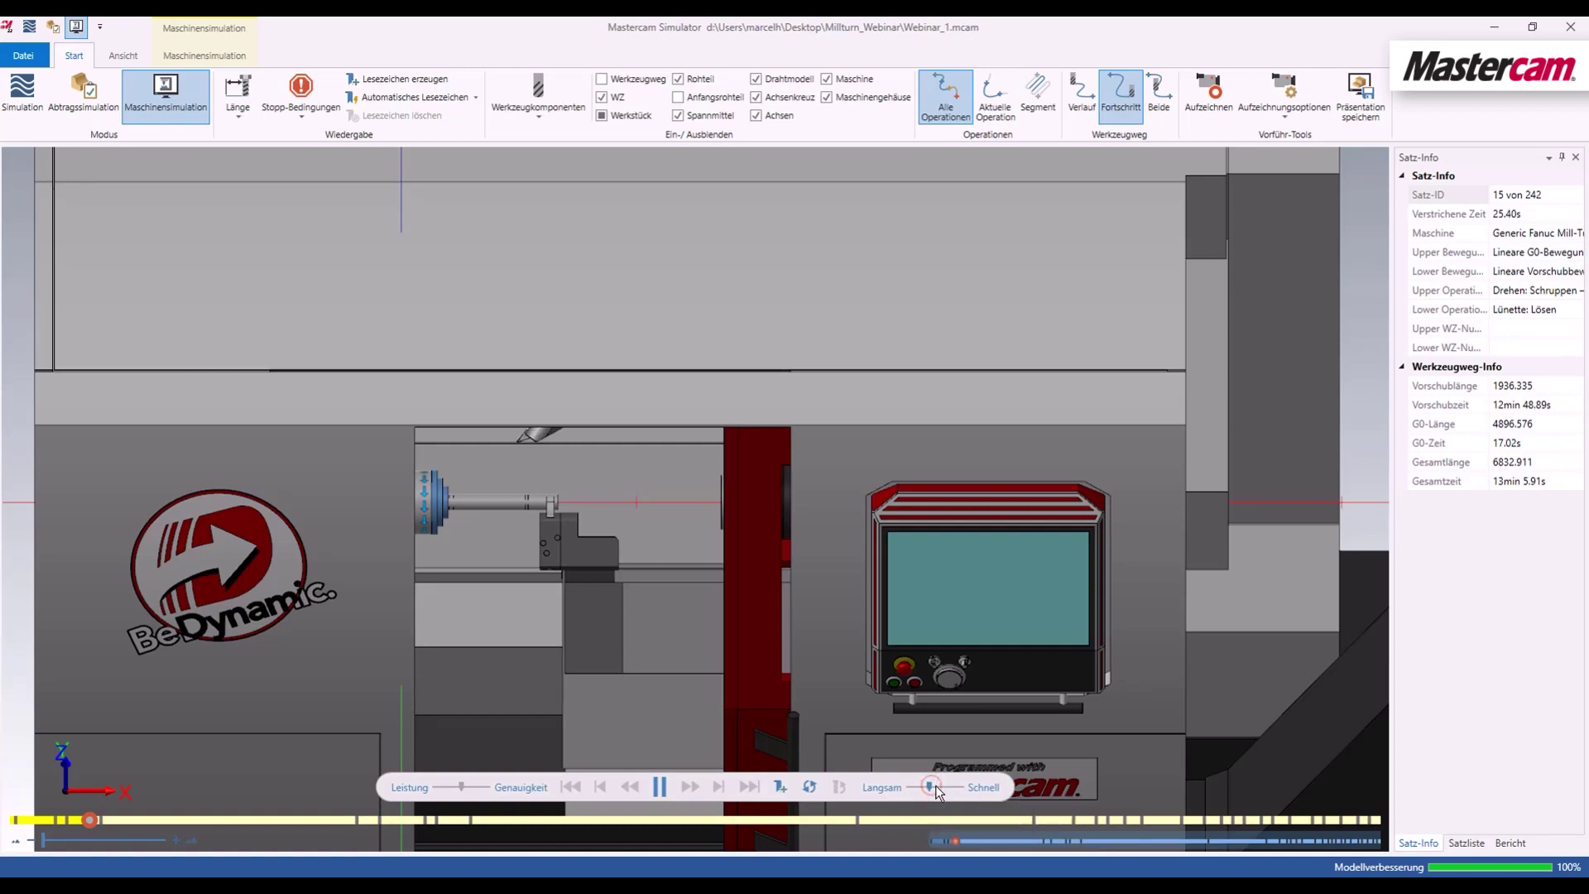